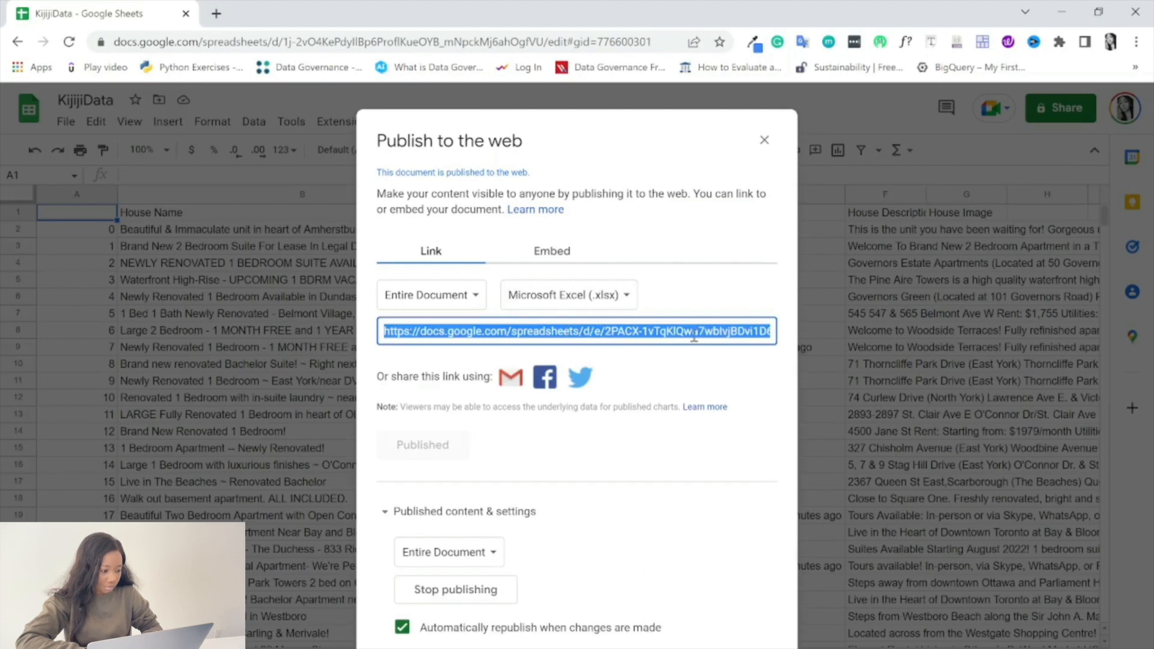
Close the web publishing dialog and switch to Power BI Desktop, dismissing its start screen and notifications
click(763, 140)
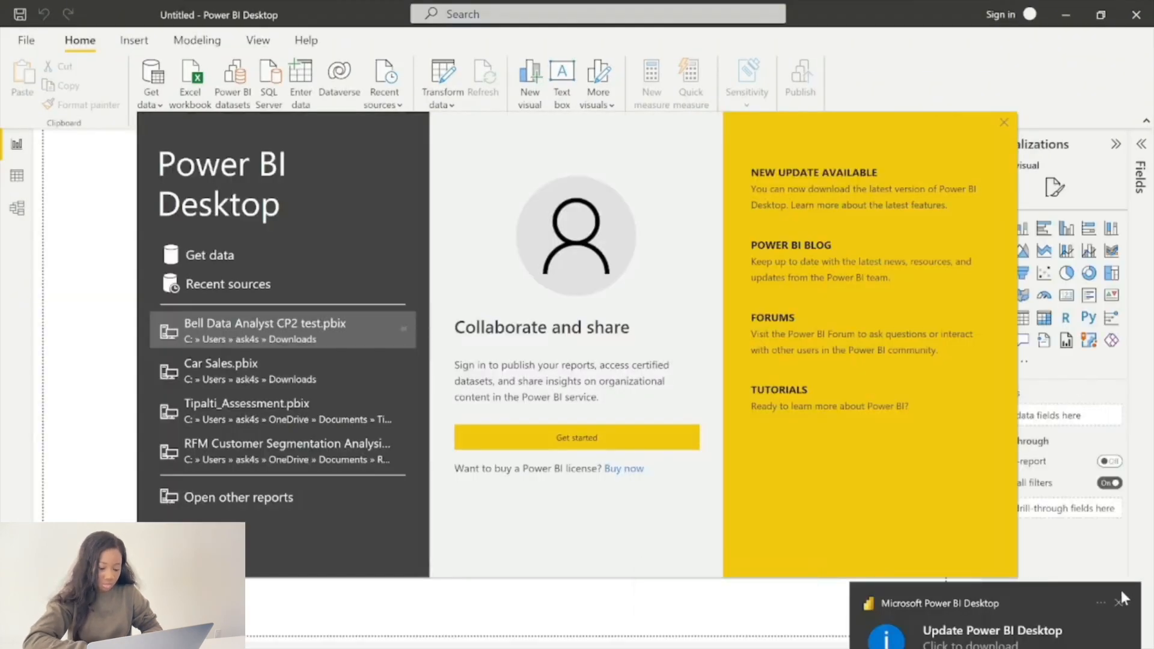
click(1120, 599)
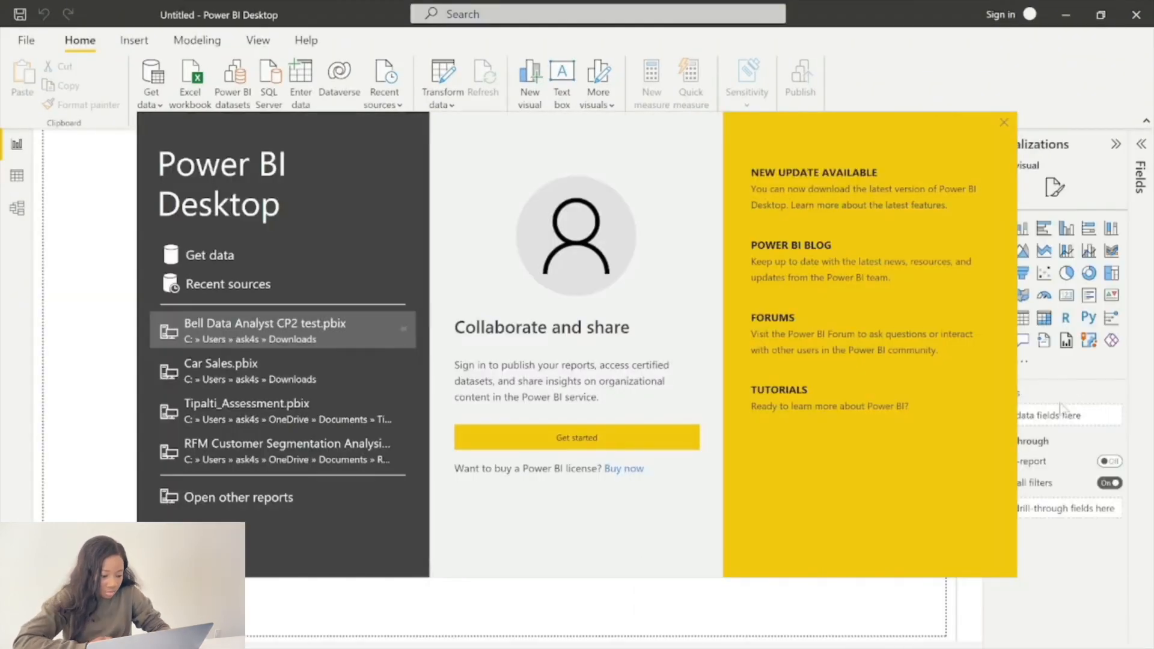
click(1002, 122)
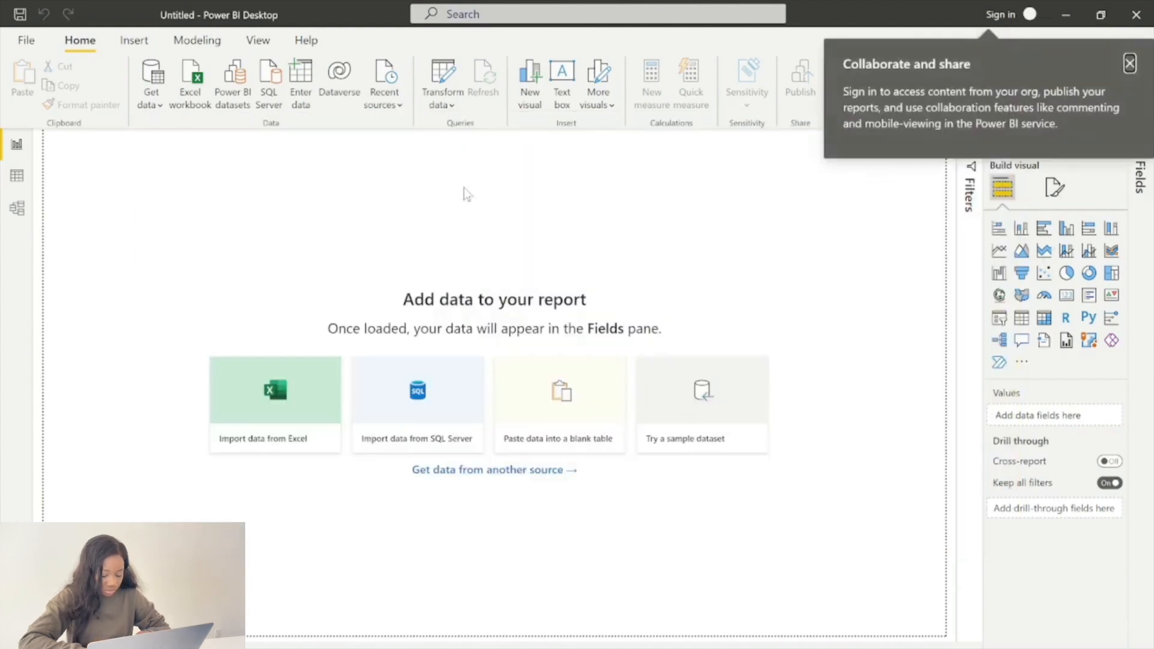
click(611, 171)
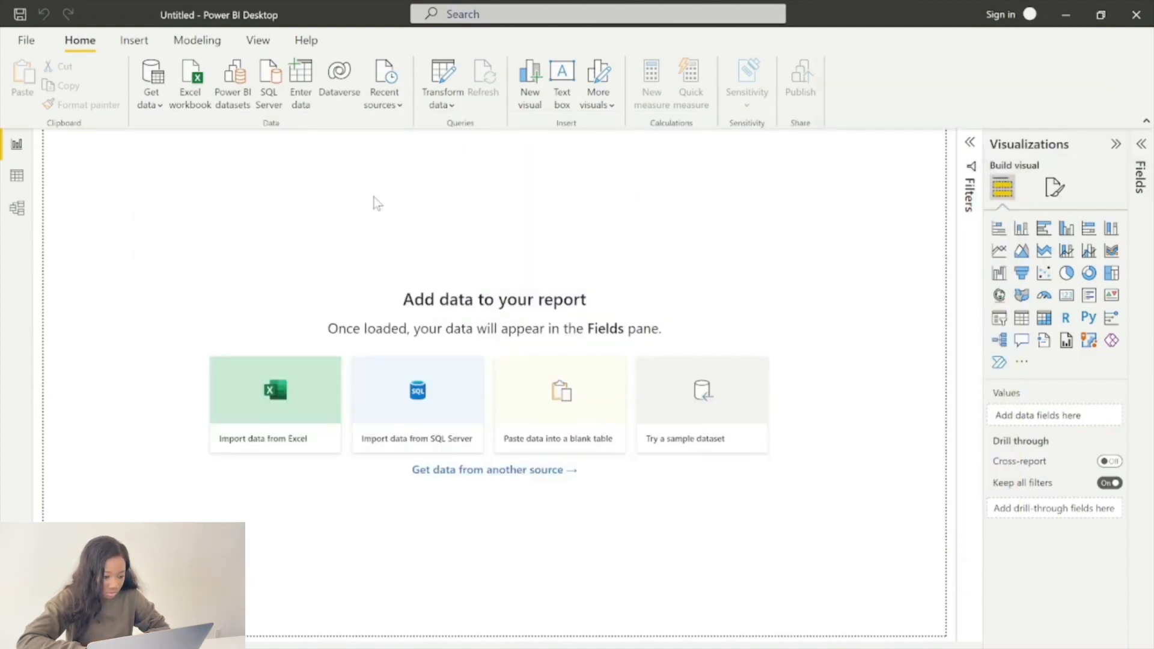
Connect to a web data source using the copied link of the published Google Sheet, ending in output=xlsx
click(161, 106)
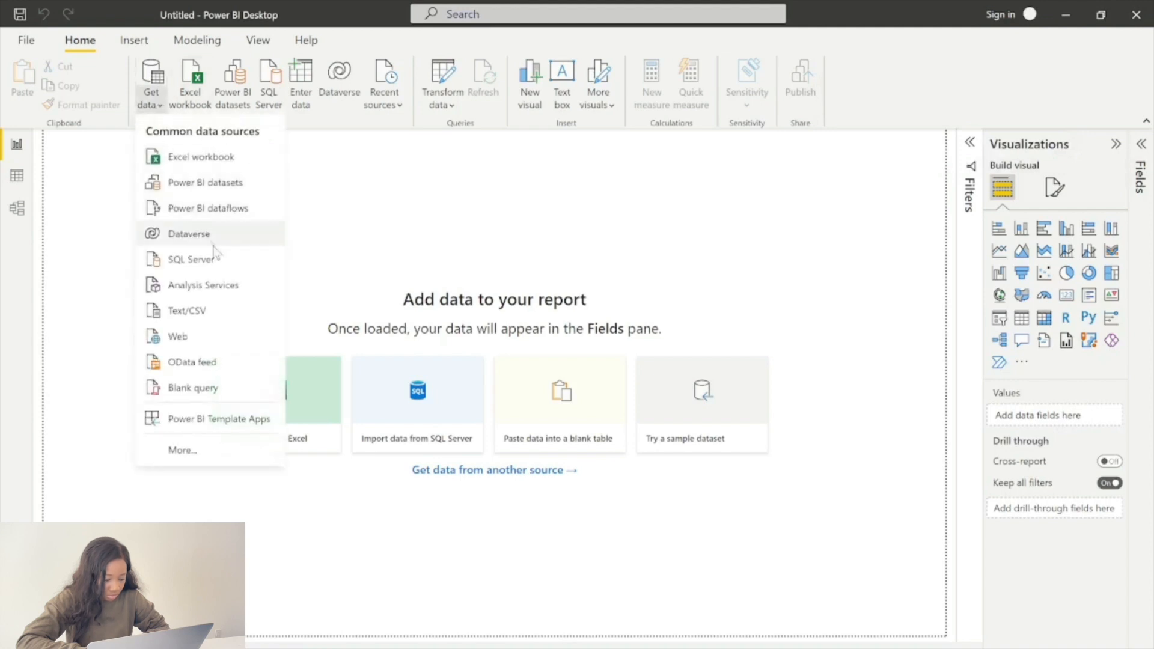
click(217, 338)
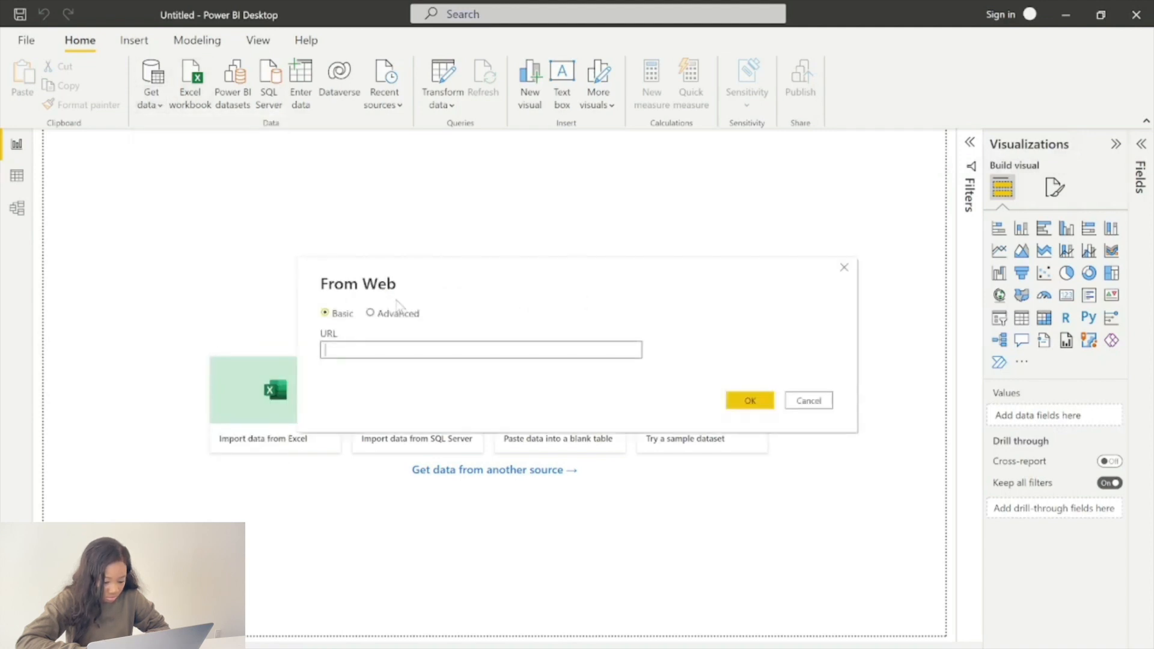
key(super+v)
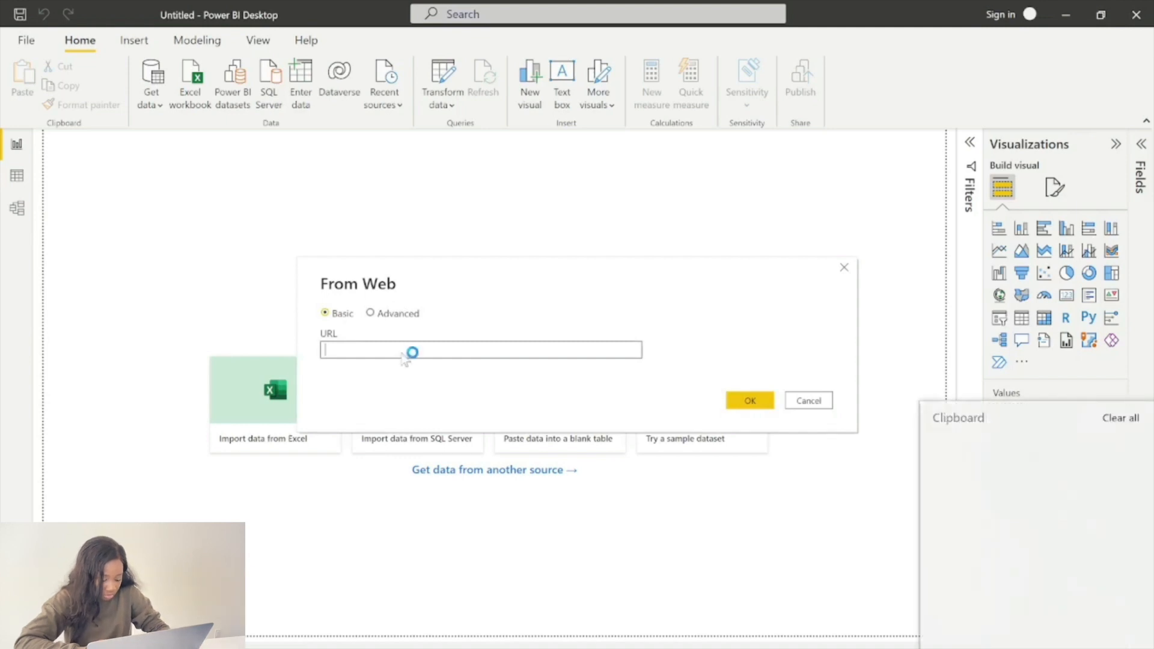
click(404, 355)
key(ctrl+v)
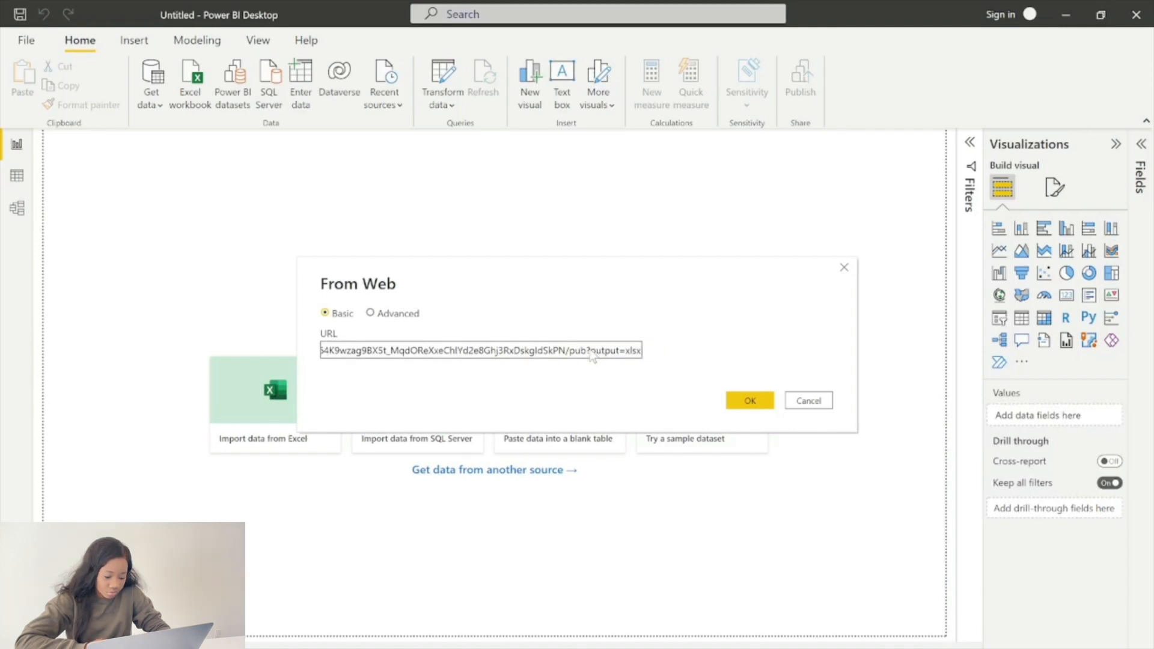
drag(589, 353, 641, 354)
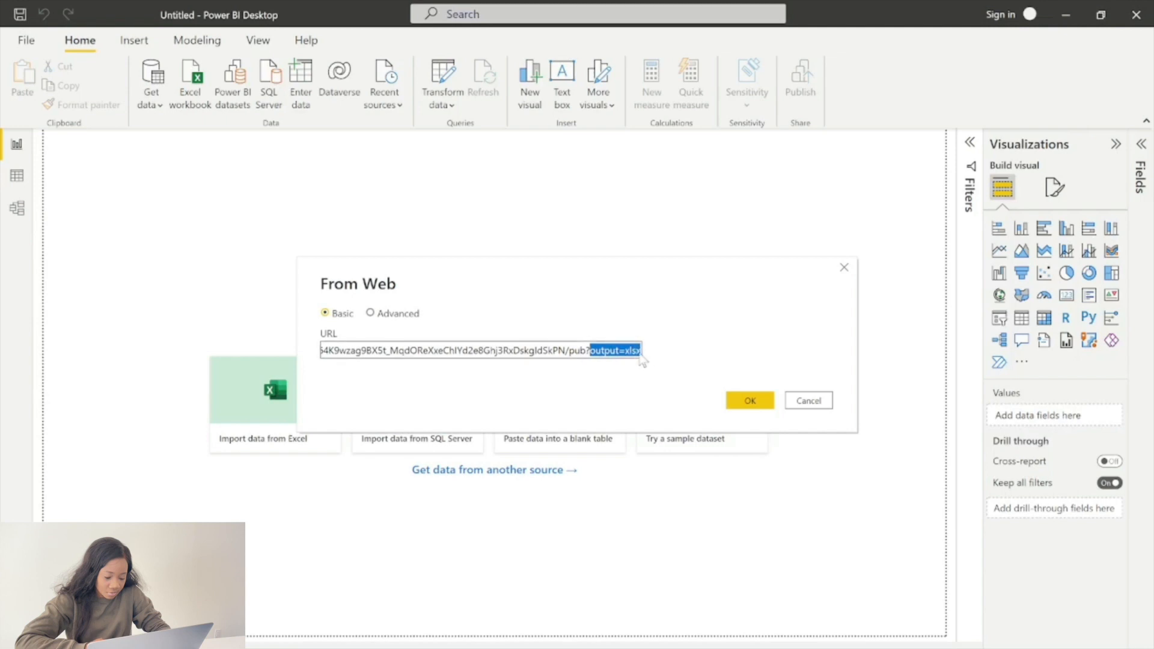
click(748, 401)
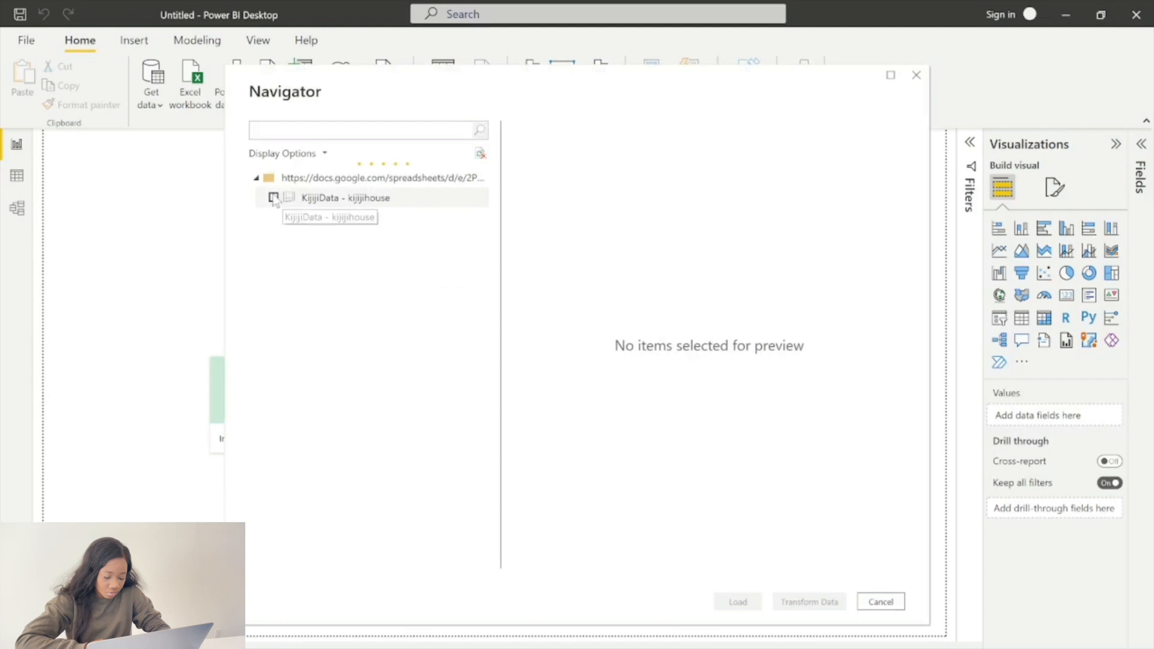
Select the KijijiData - kijijihouse table, preview its columns and load it into the report
click(274, 198)
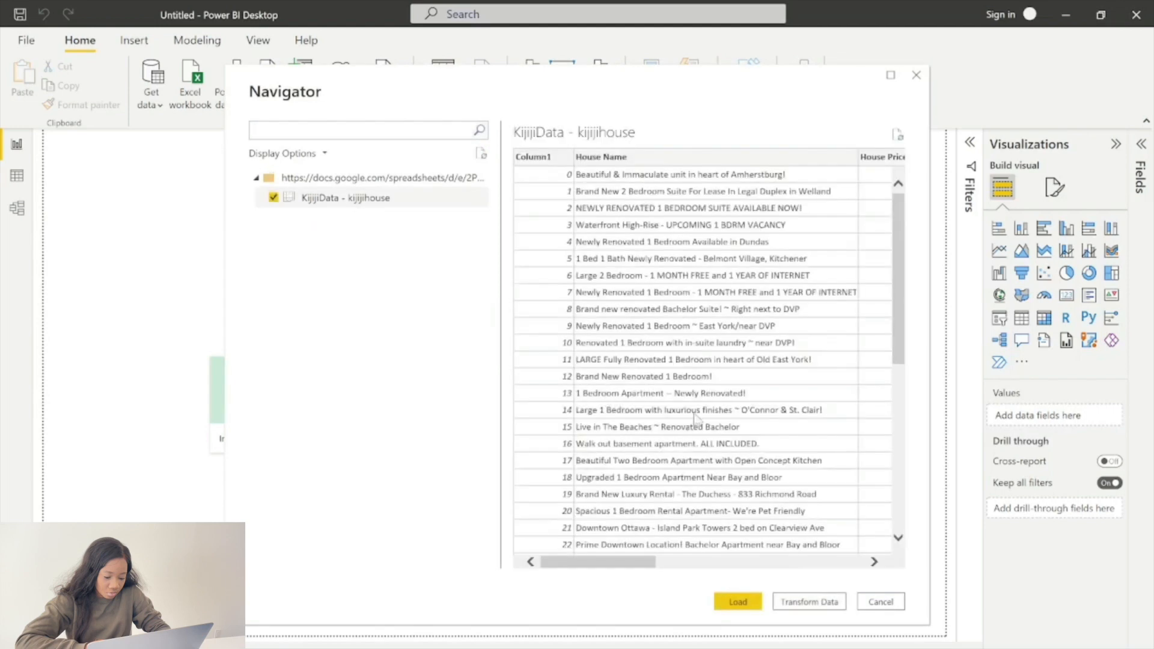
drag(619, 568, 832, 571)
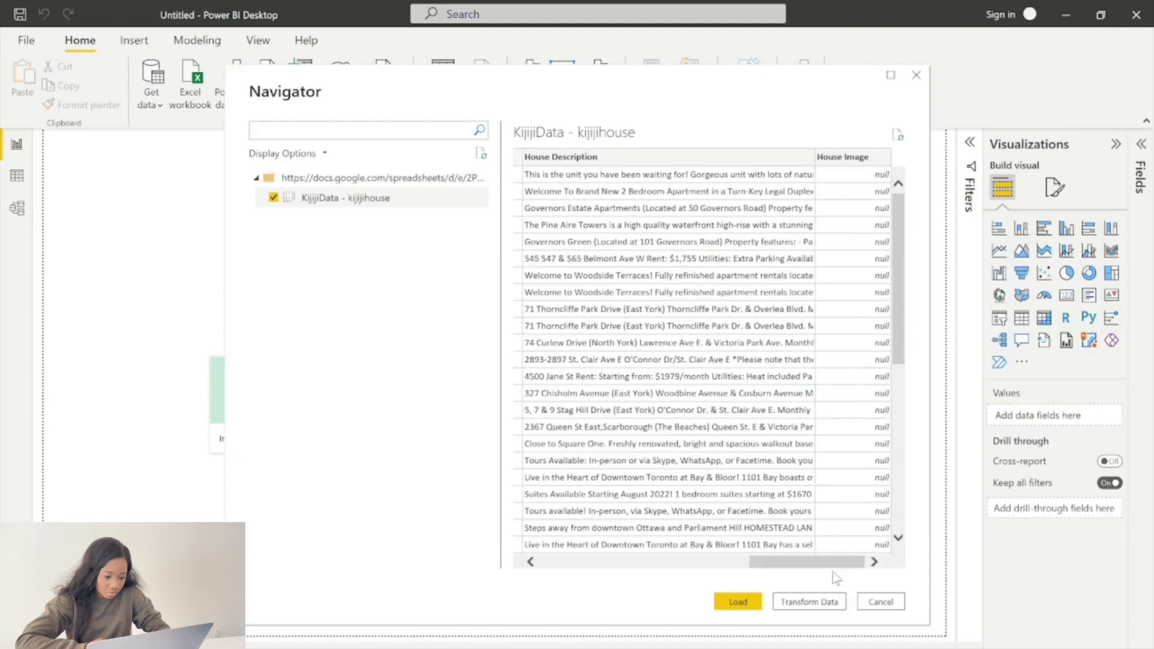
click(739, 601)
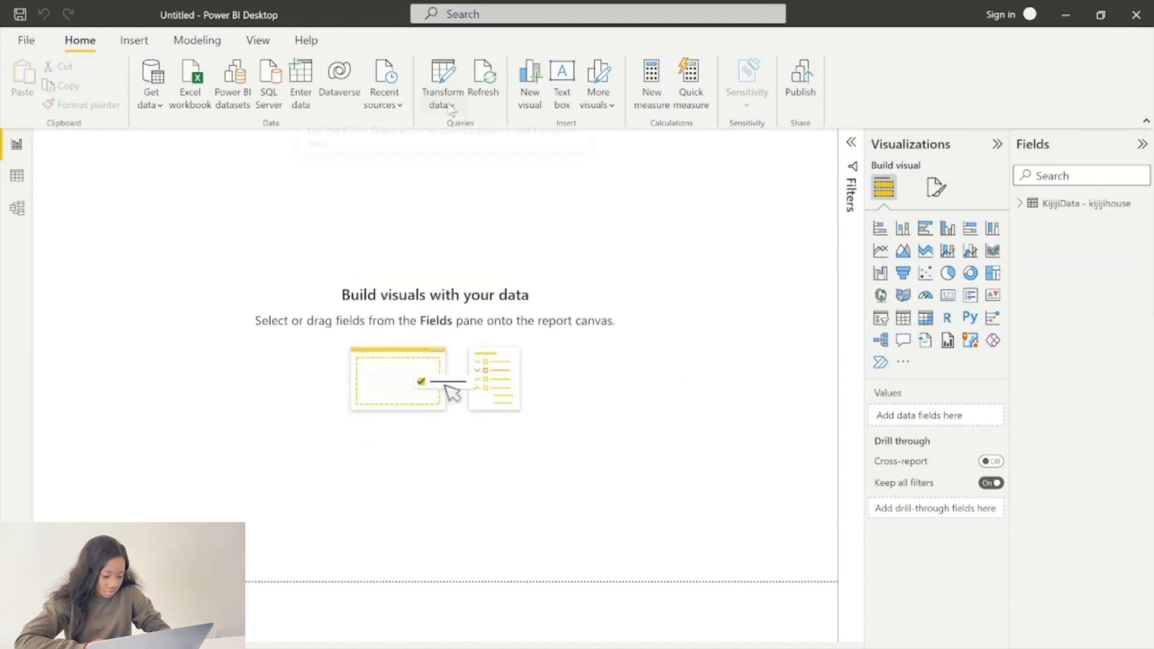
Expand the fields of the KijijiData - kijijihouse table and open the data in the Power Query Editor
click(1019, 203)
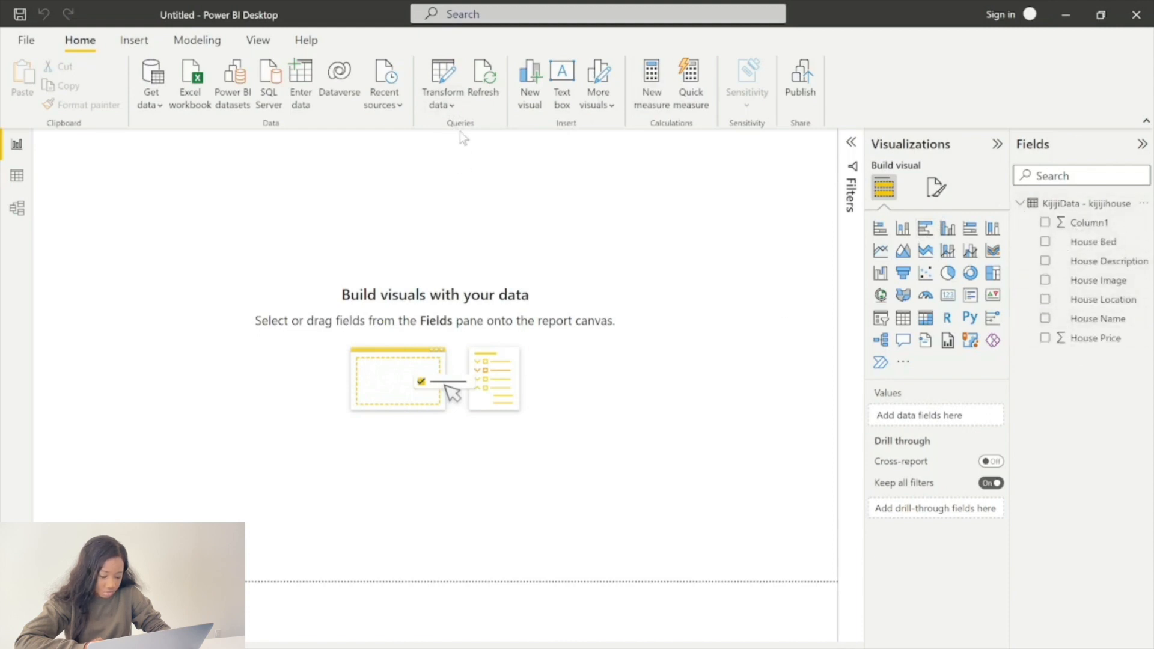
click(446, 104)
click(444, 130)
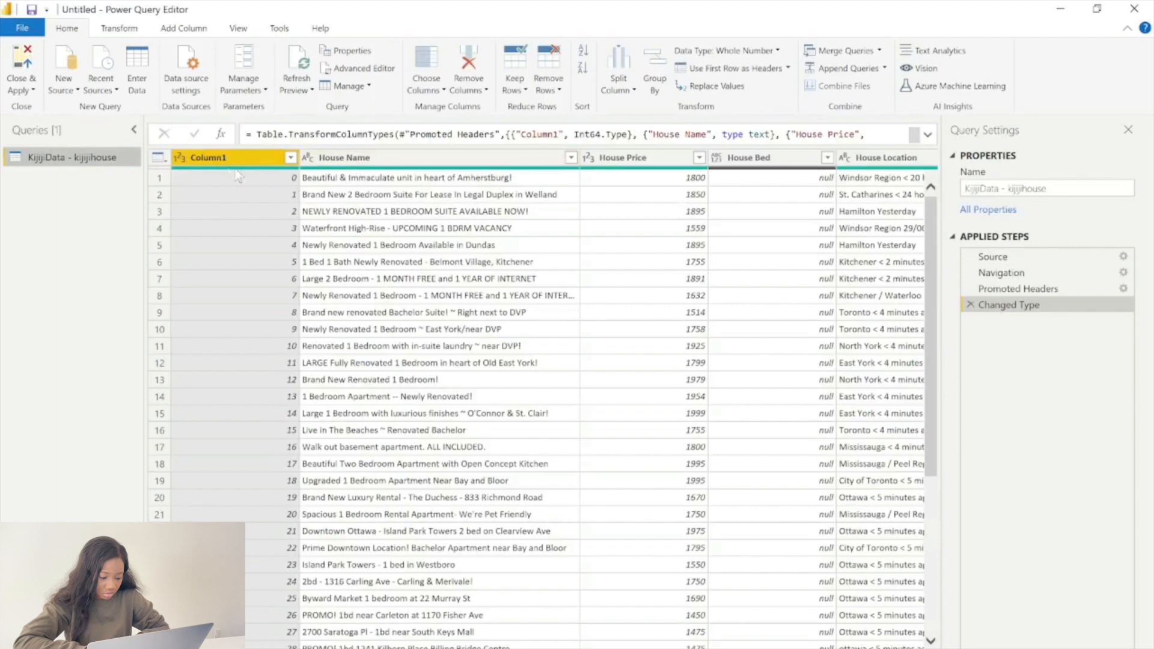
Remove the index column Column1 from the kijijihouse query
click(217, 160)
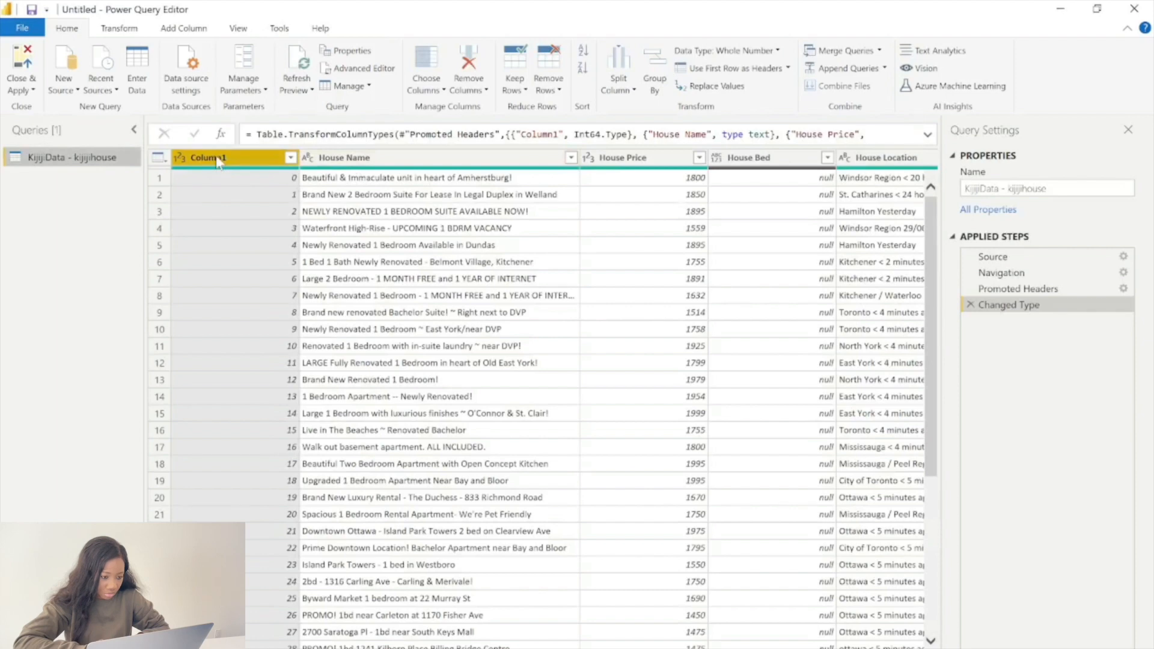
right_click(217, 160)
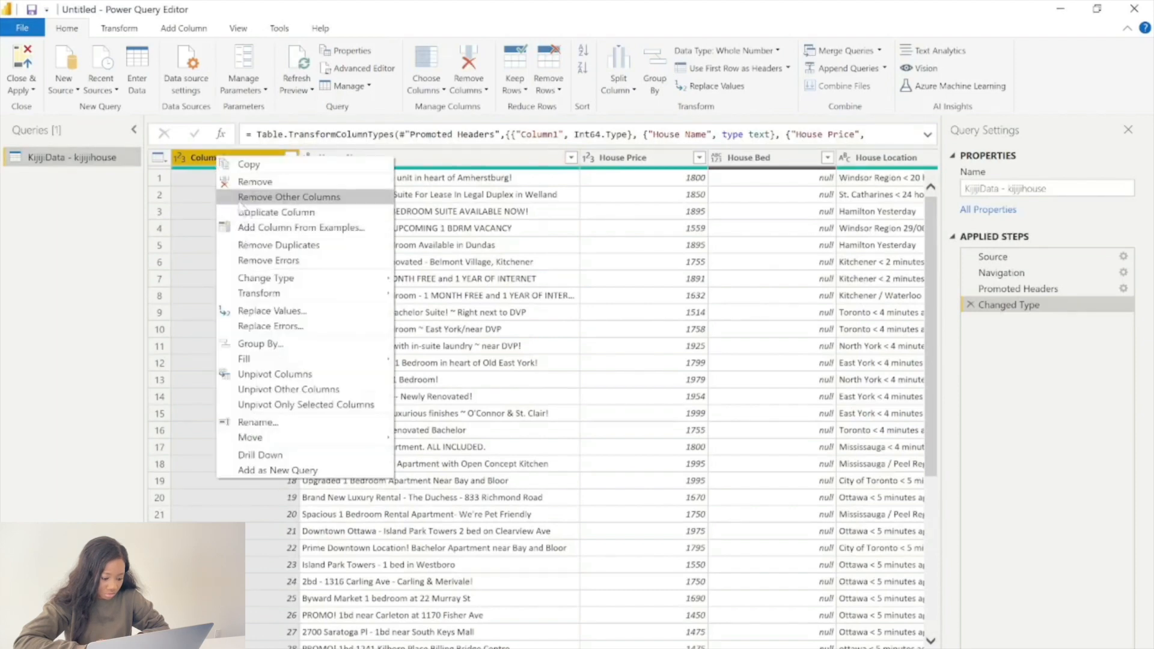
click(234, 182)
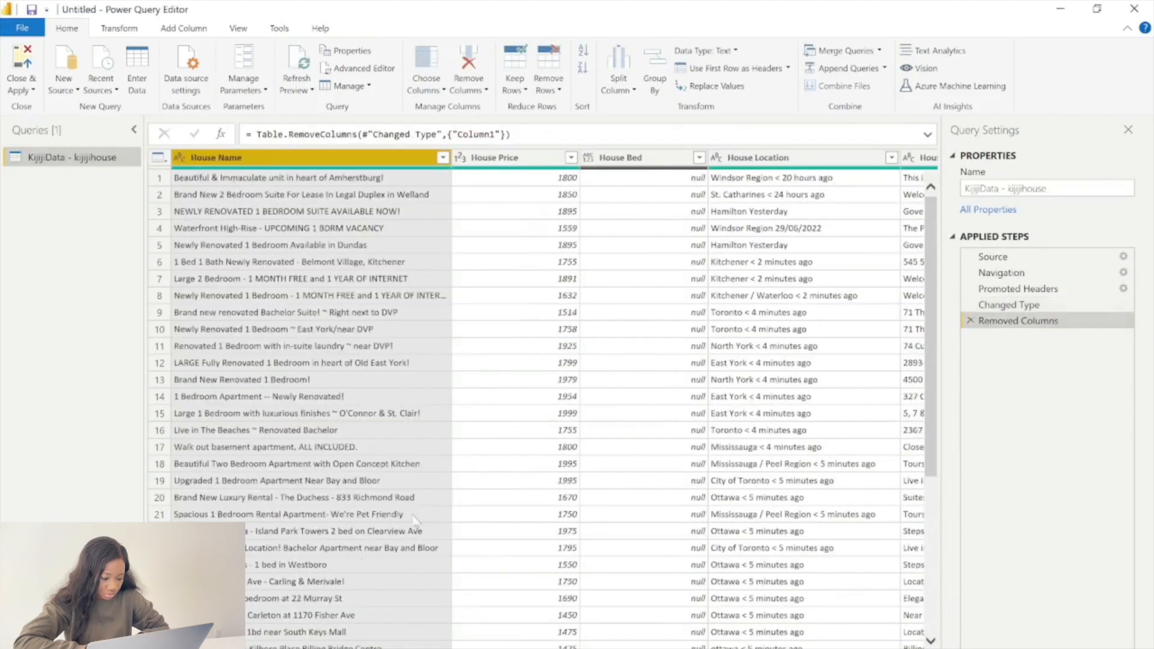
Remove the House Bed and House Image columns from the query
scroll(547, 399, right, 5)
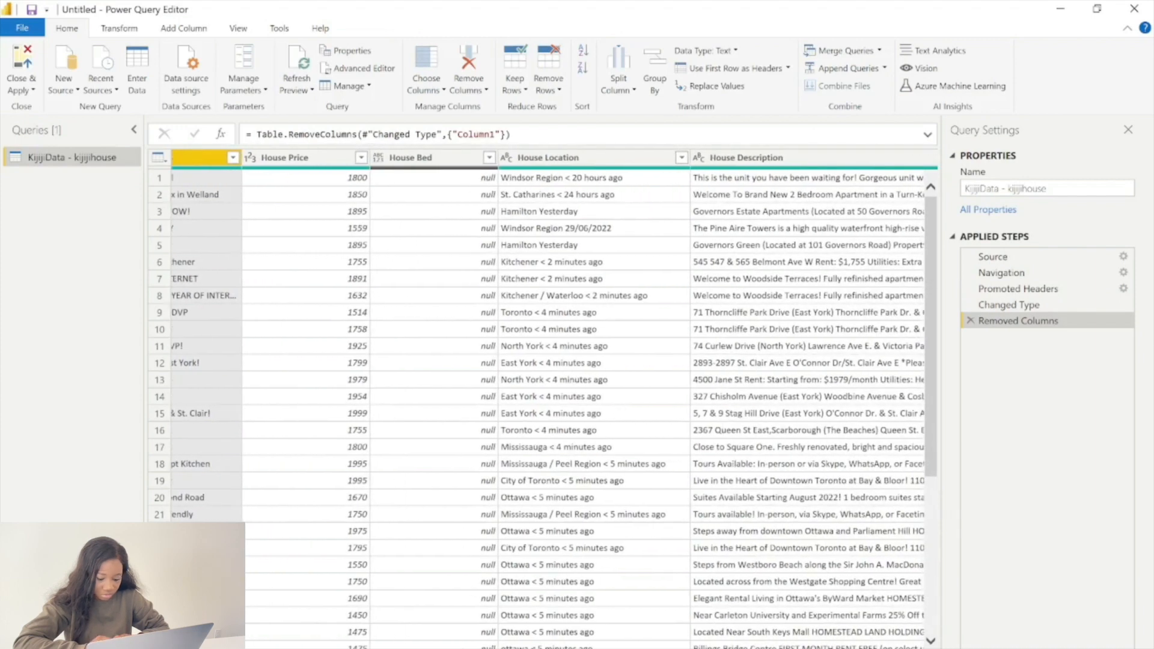
click(434, 158)
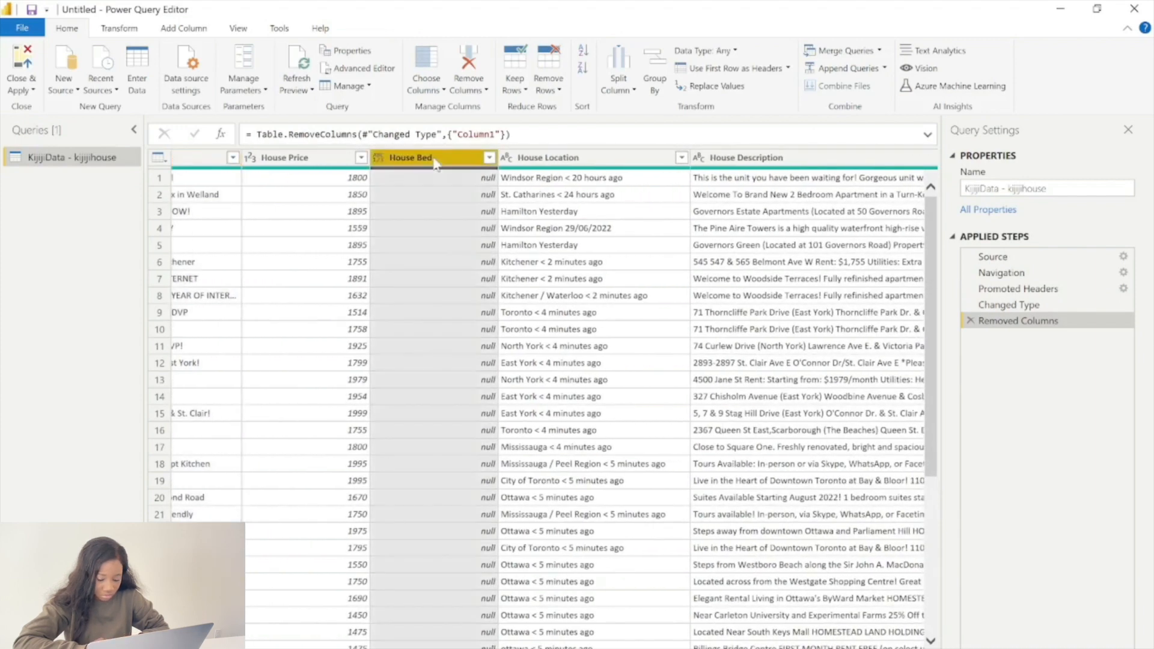
right_click(435, 163)
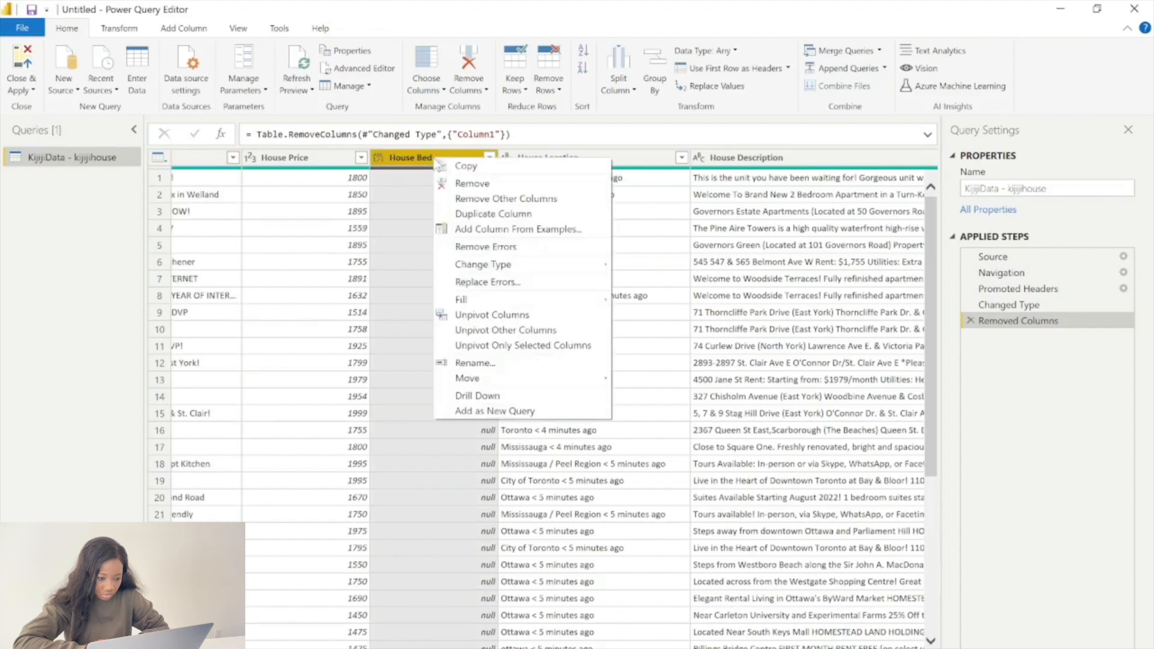
click(485, 183)
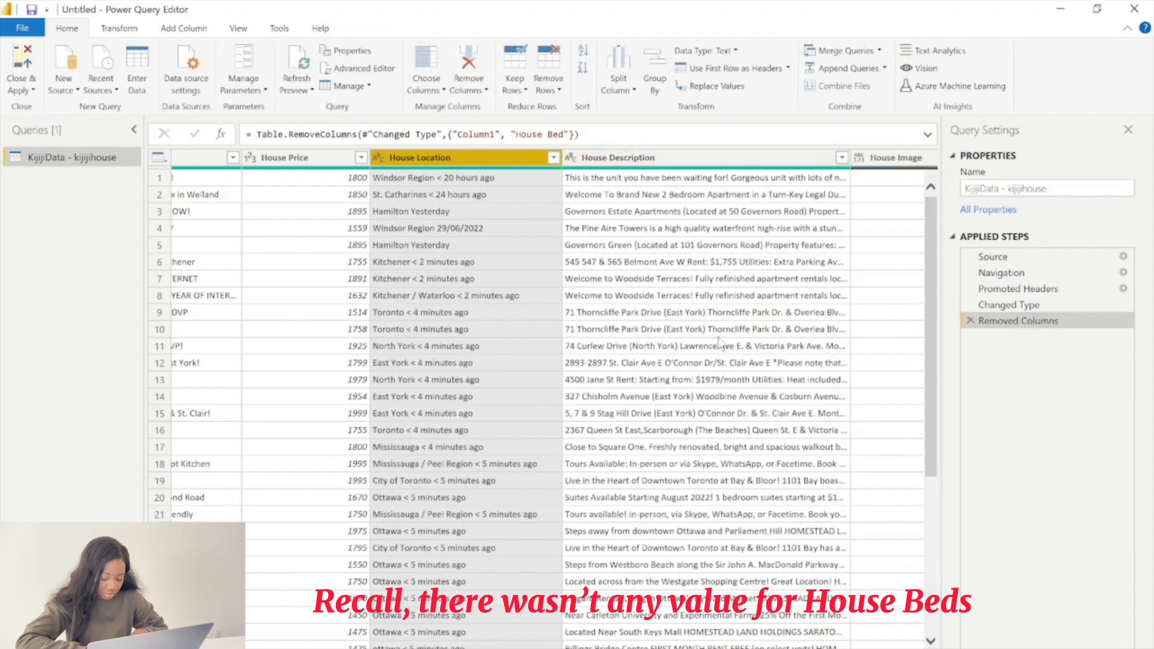
click(882, 162)
right_click(884, 162)
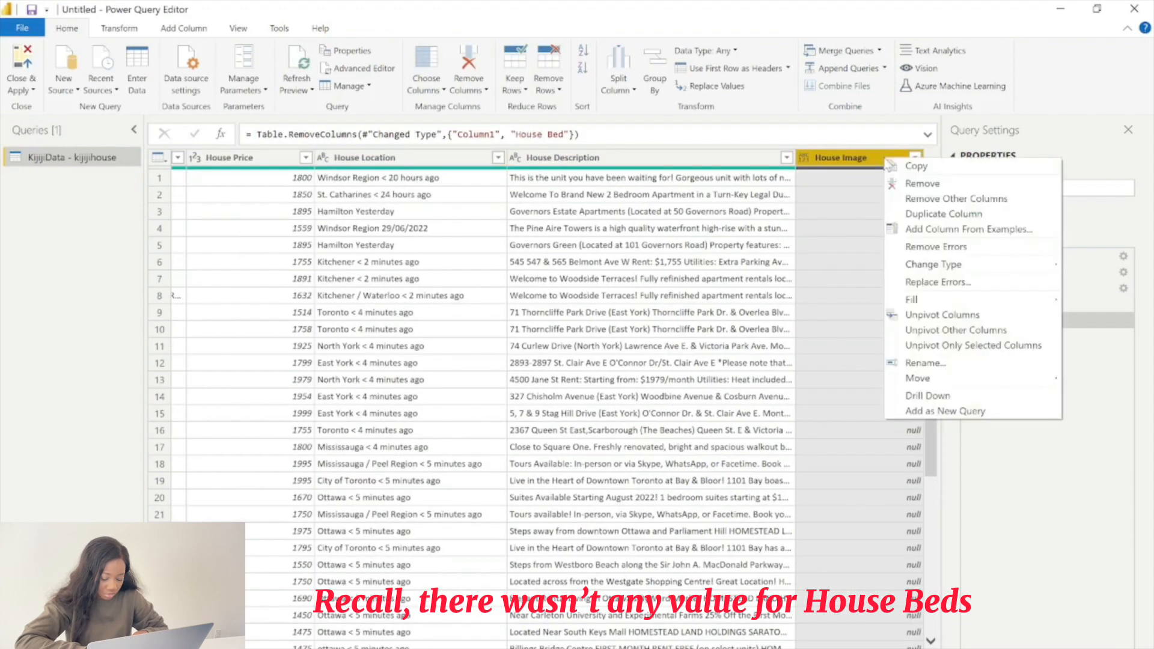
click(907, 188)
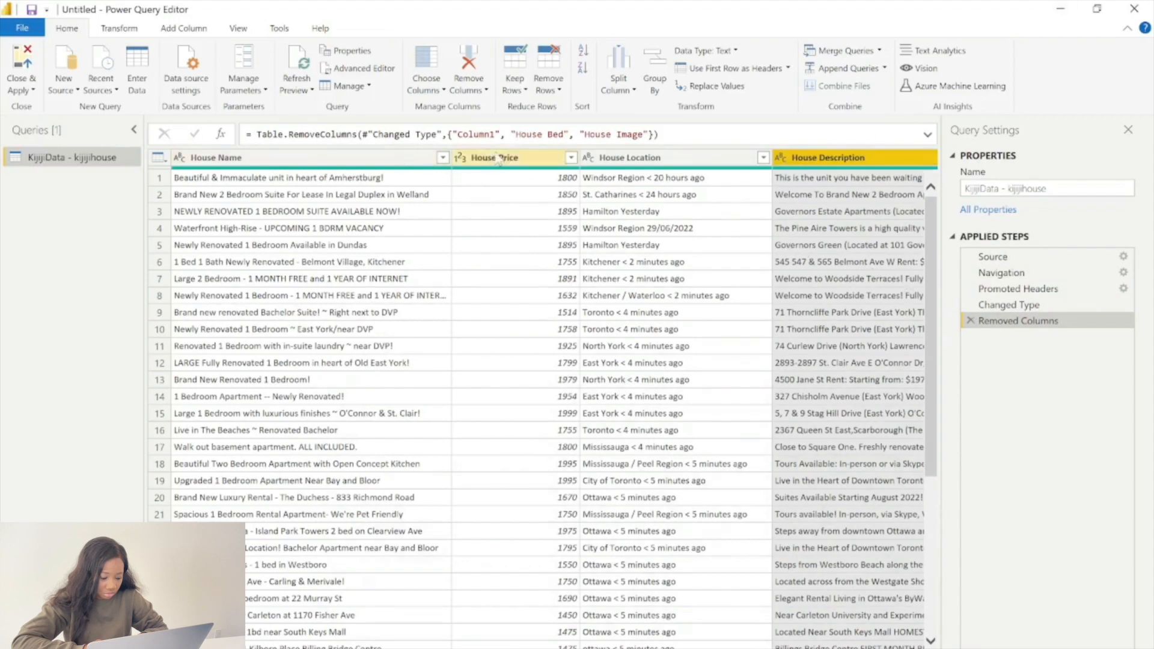
Check the data types of the House Price and House Name columns and look over the remaining columns
click(462, 159)
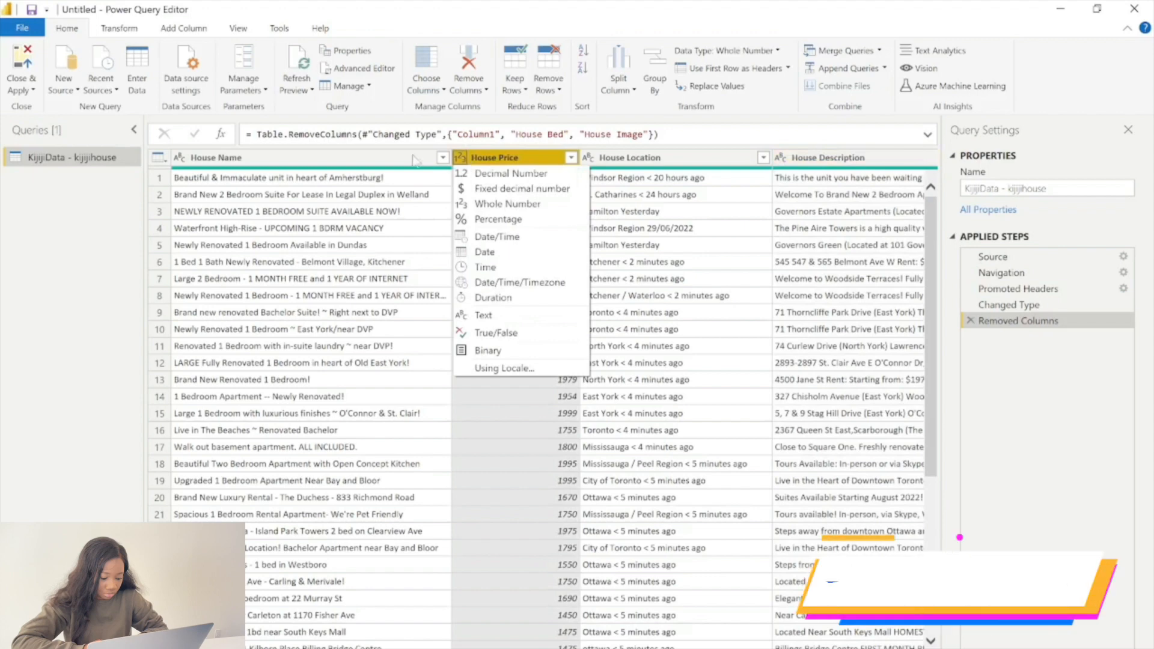
click(183, 158)
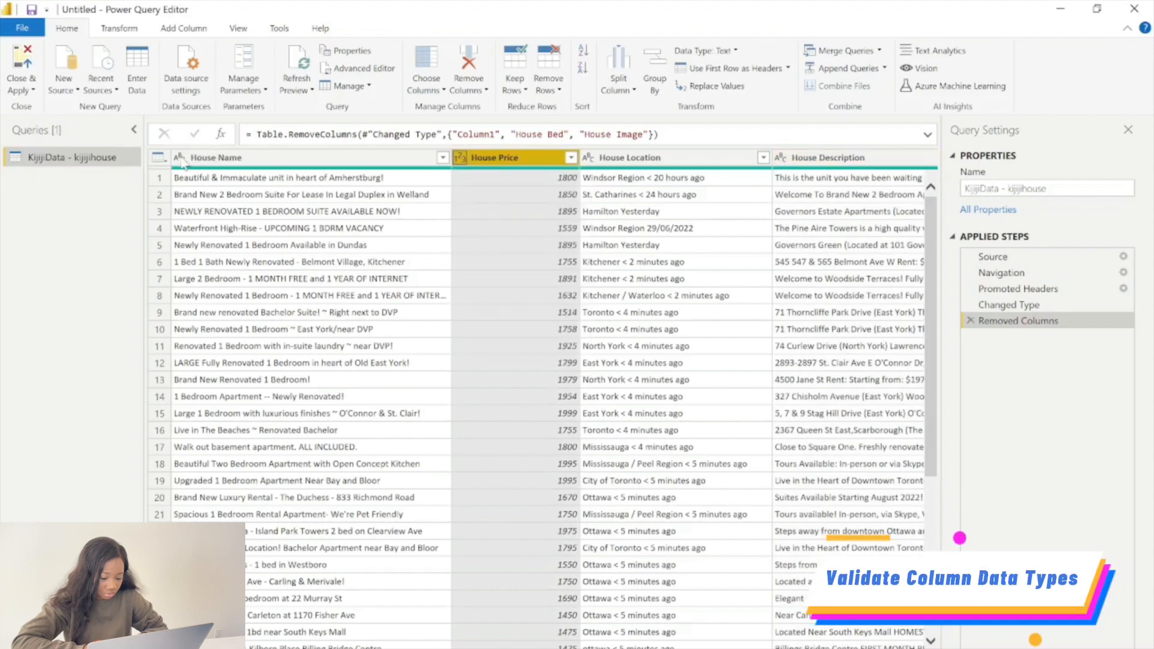
click(183, 158)
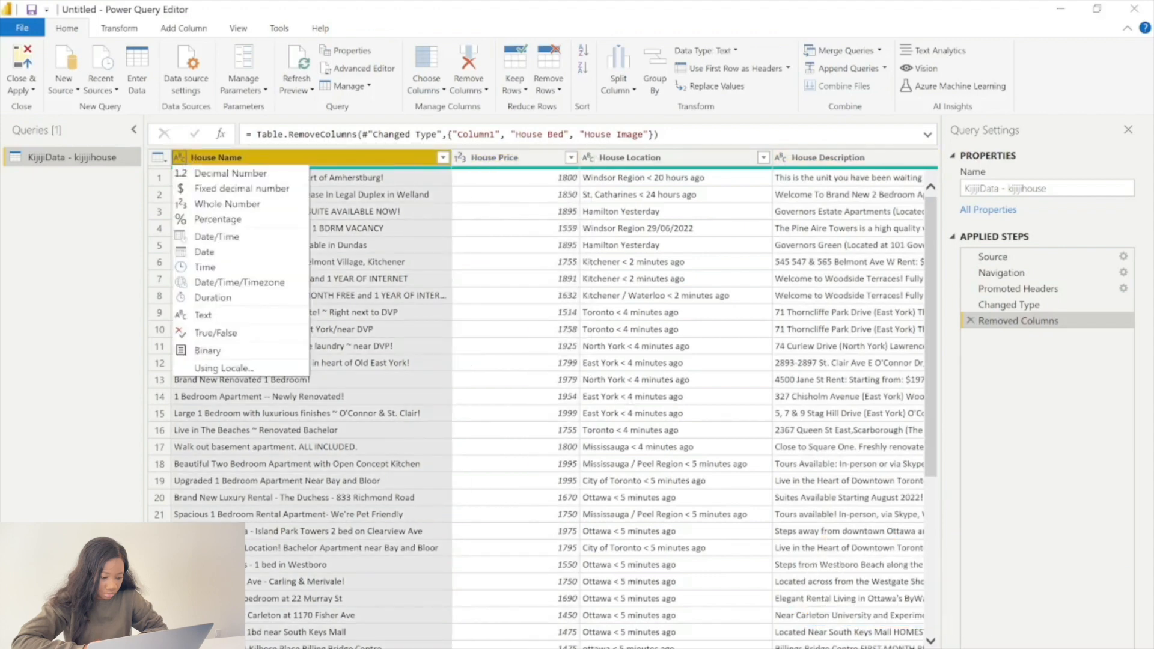
click(675, 646)
click(676, 647)
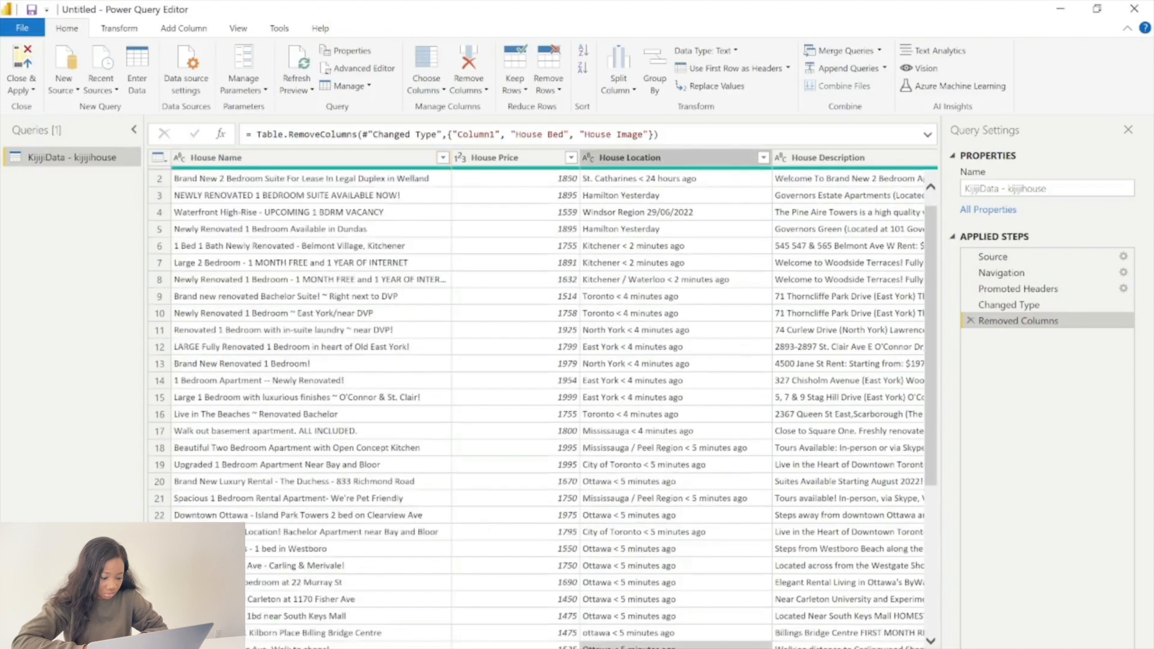
scroll(541, 396, right, 3)
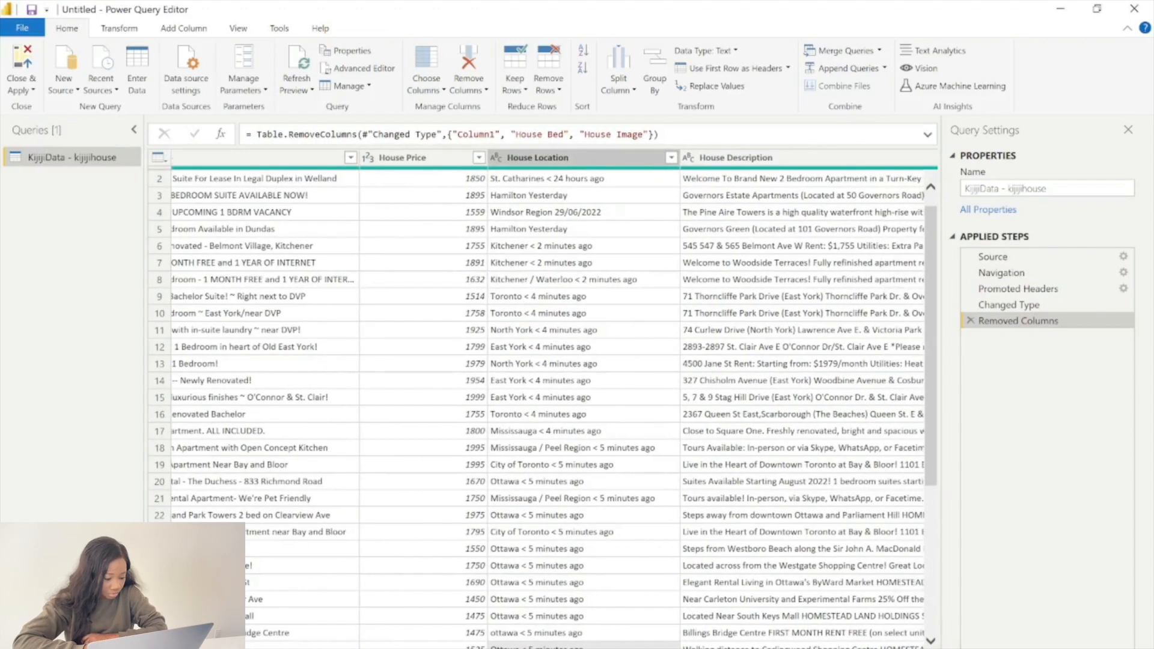
scroll(541, 396, left, 1)
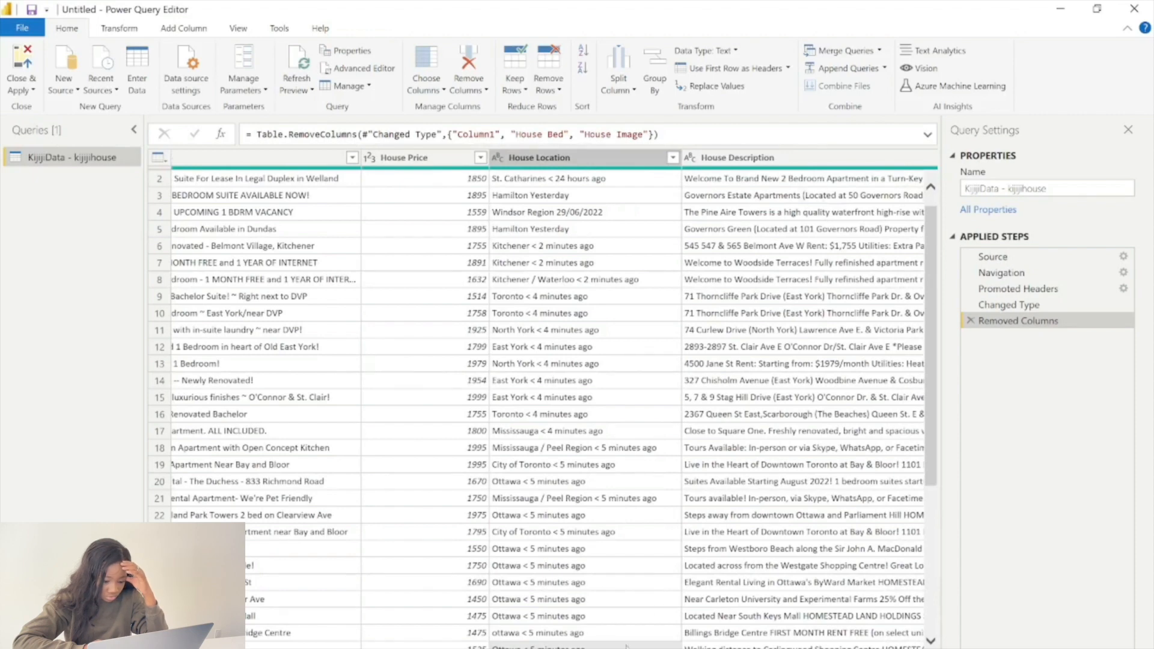
scroll(541, 397, left, 3)
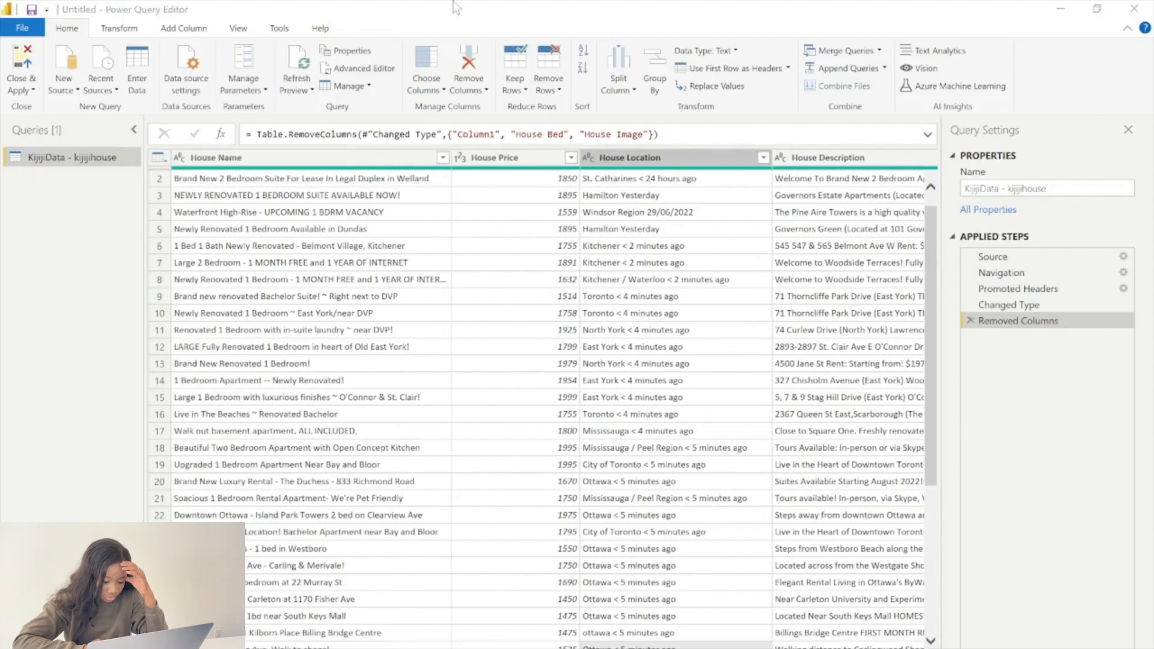
Trim the text in the House Name column
right_click(369, 163)
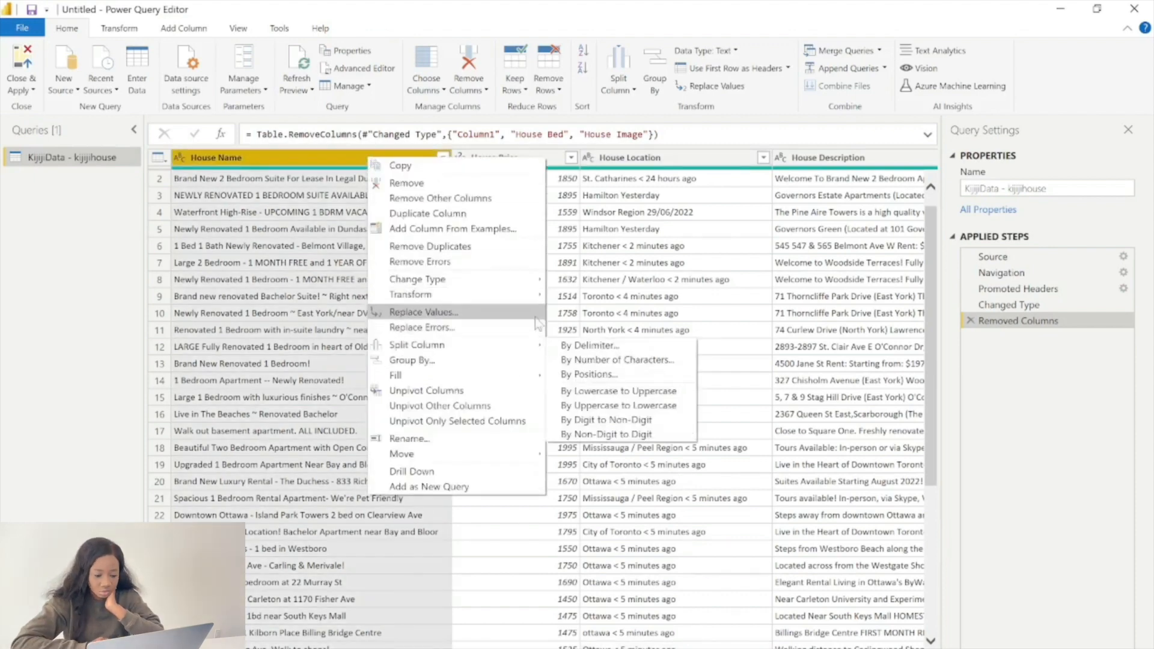
mouse_move(538, 296)
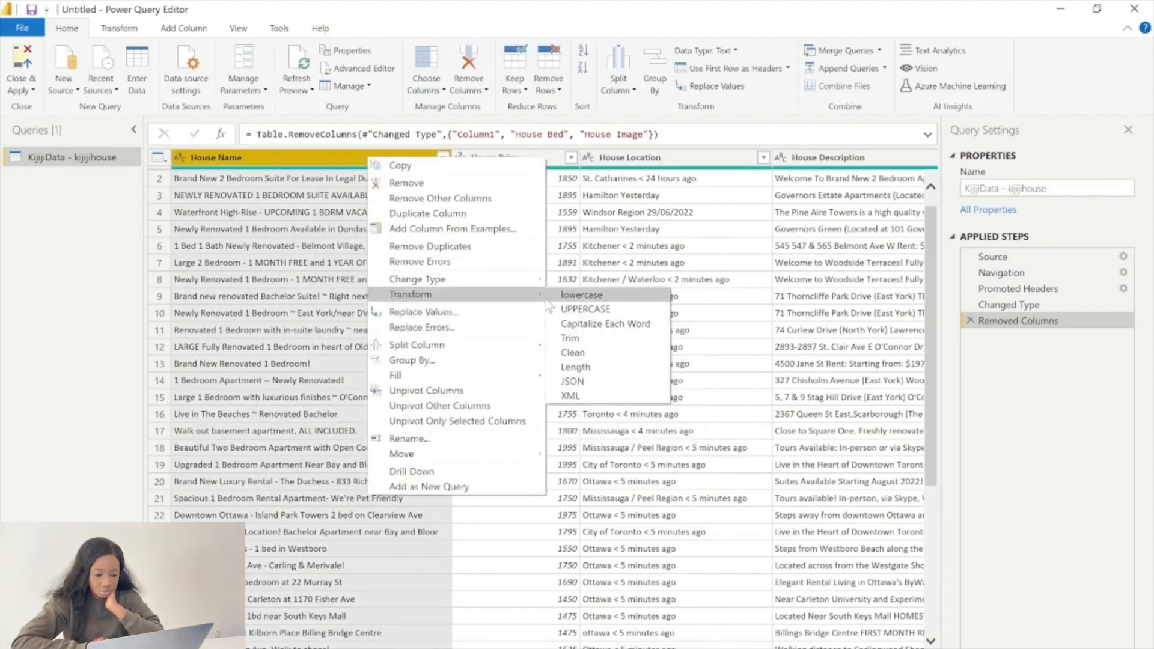
click(570, 338)
click(527, 162)
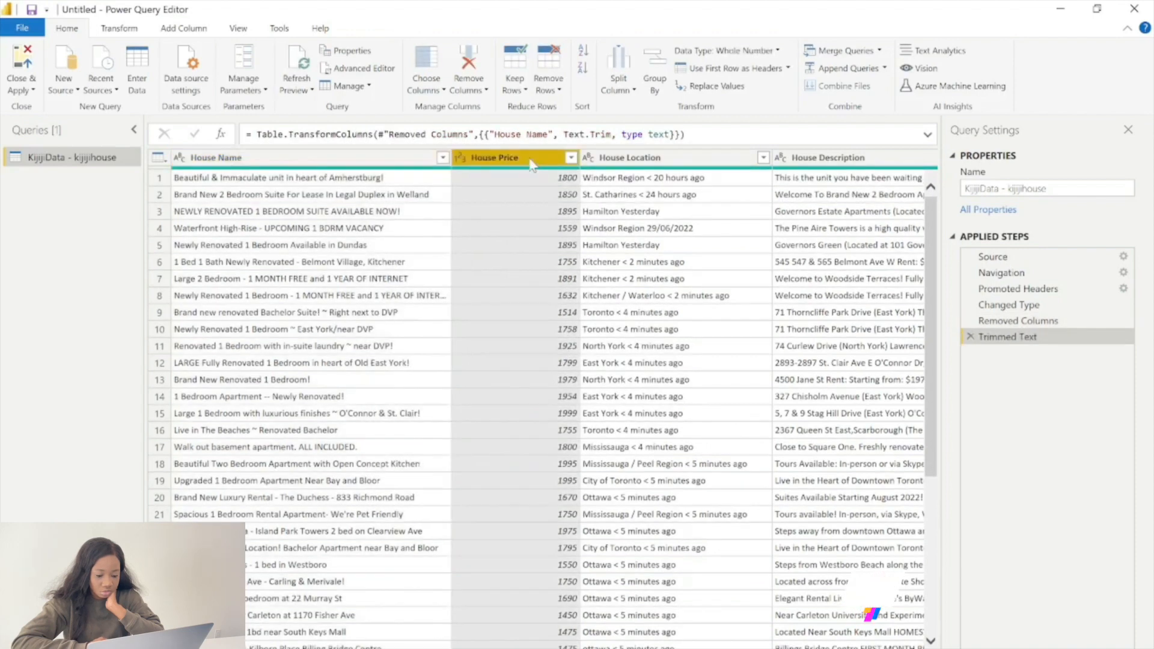
right_click(529, 160)
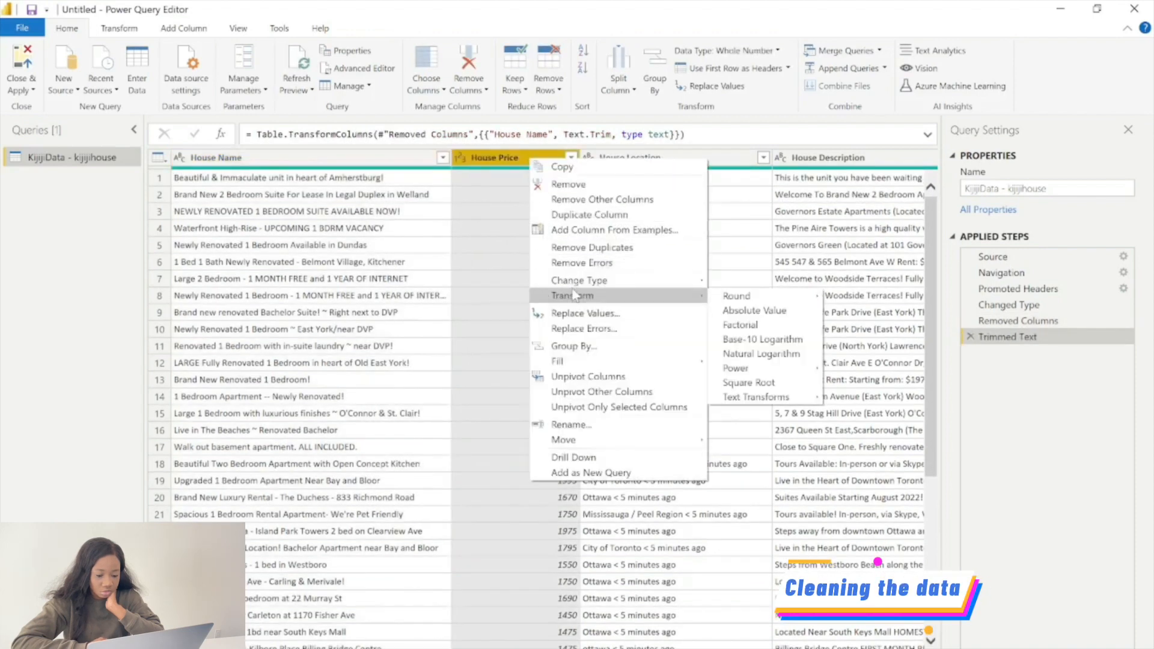
mouse_move(637, 279)
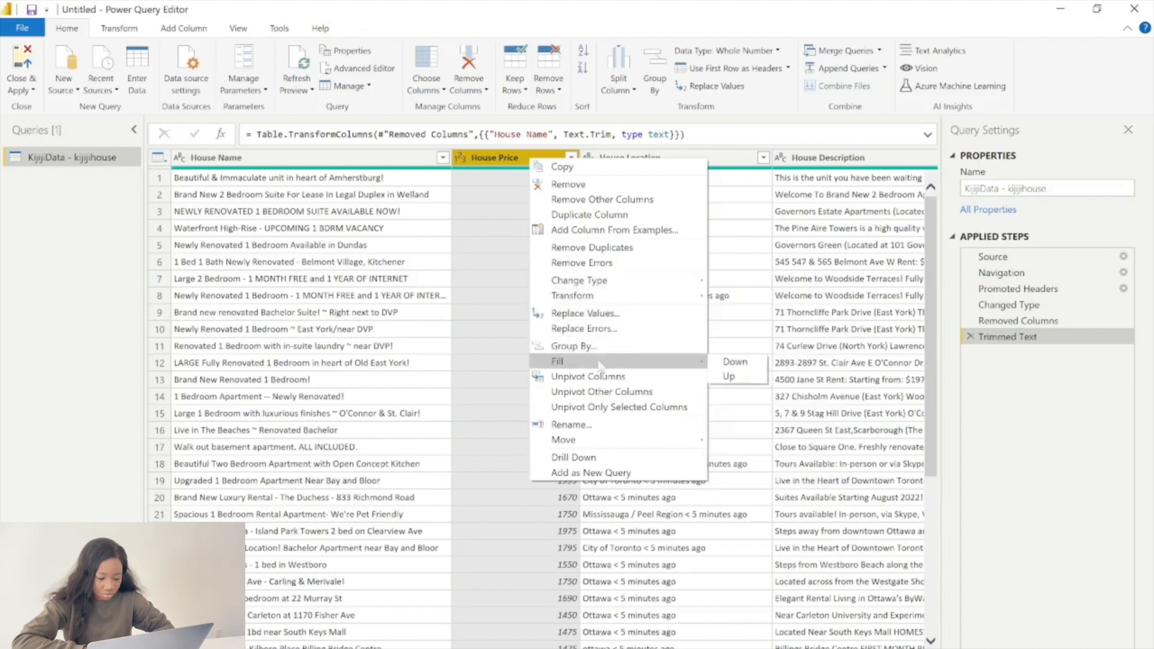
click(715, 158)
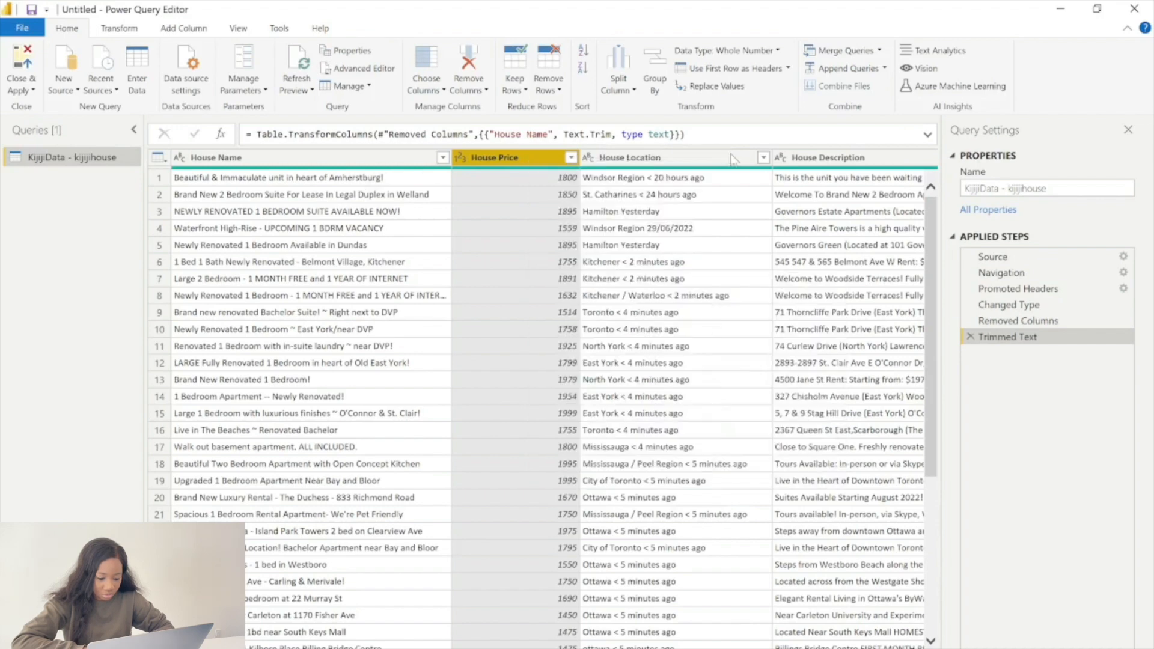
Trim the text in the House Location column
click(715, 157)
right_click(713, 158)
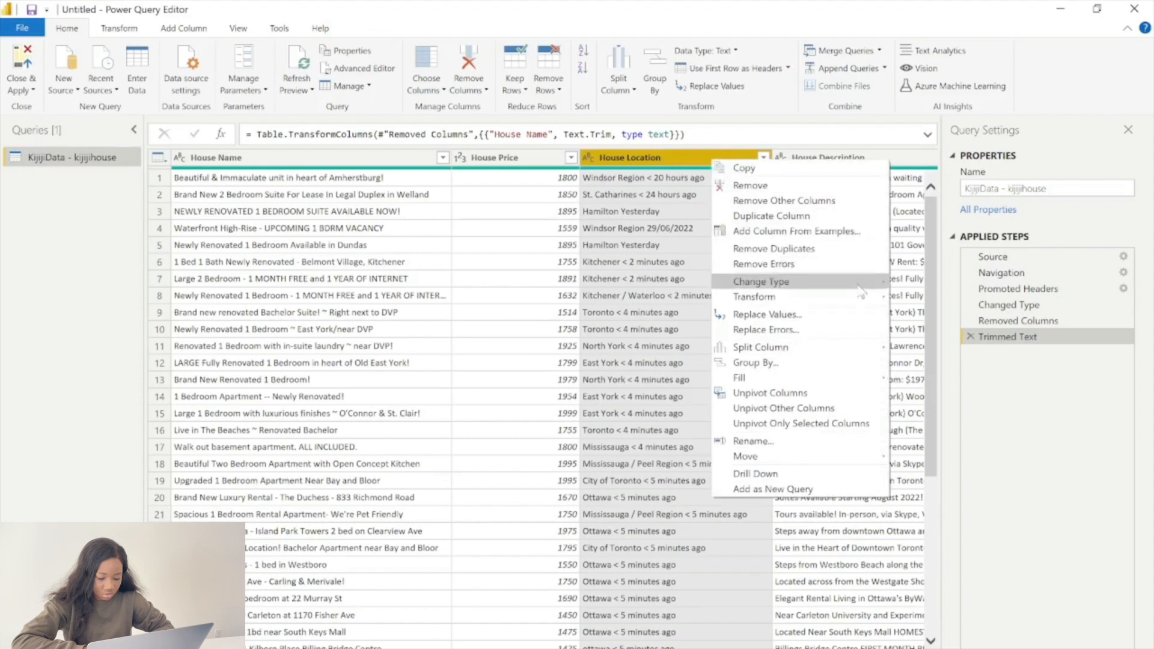
mouse_move(865, 301)
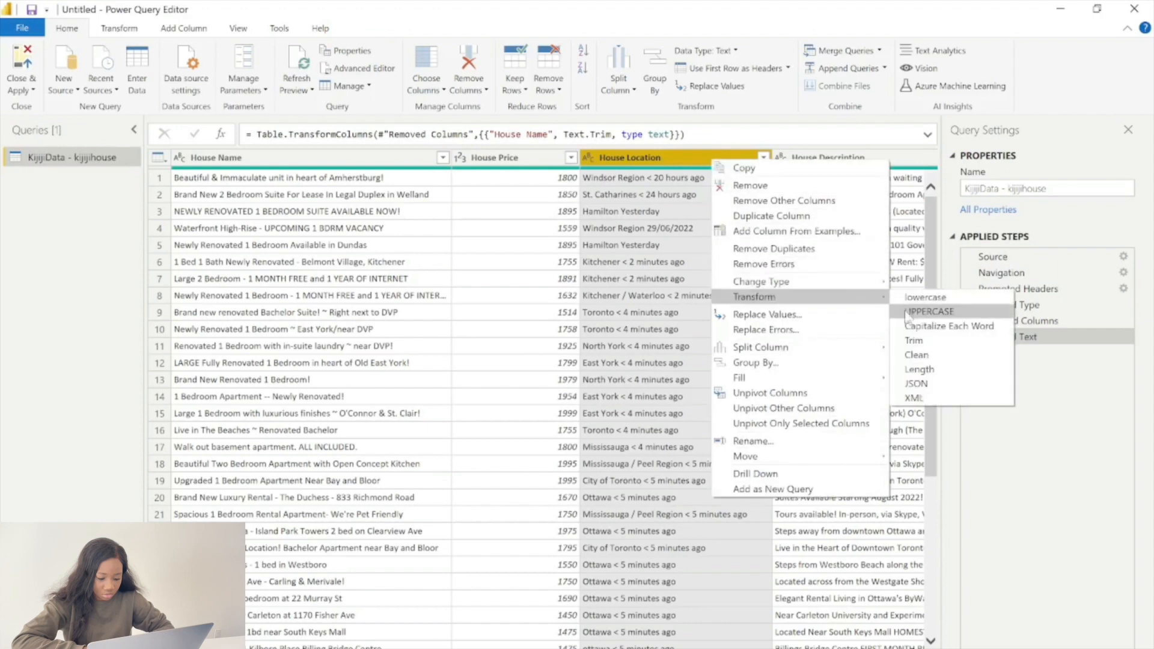
click(914, 340)
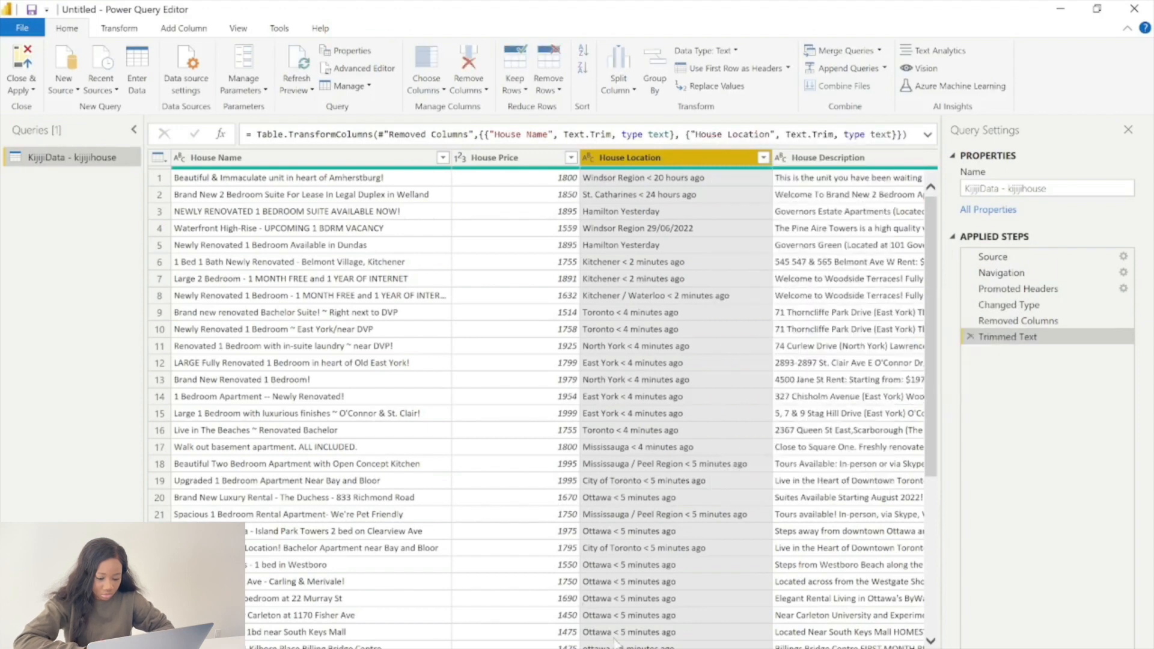
Trim the text in the House Description column
scroll(546, 397, right, 3)
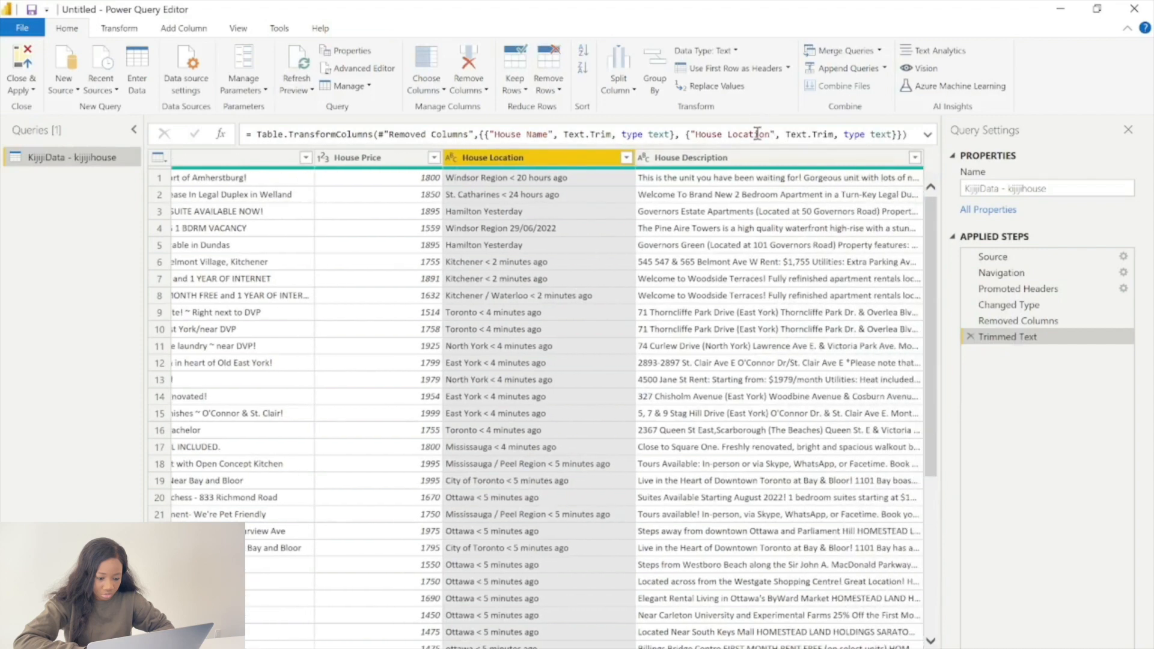
click(748, 151)
right_click(748, 151)
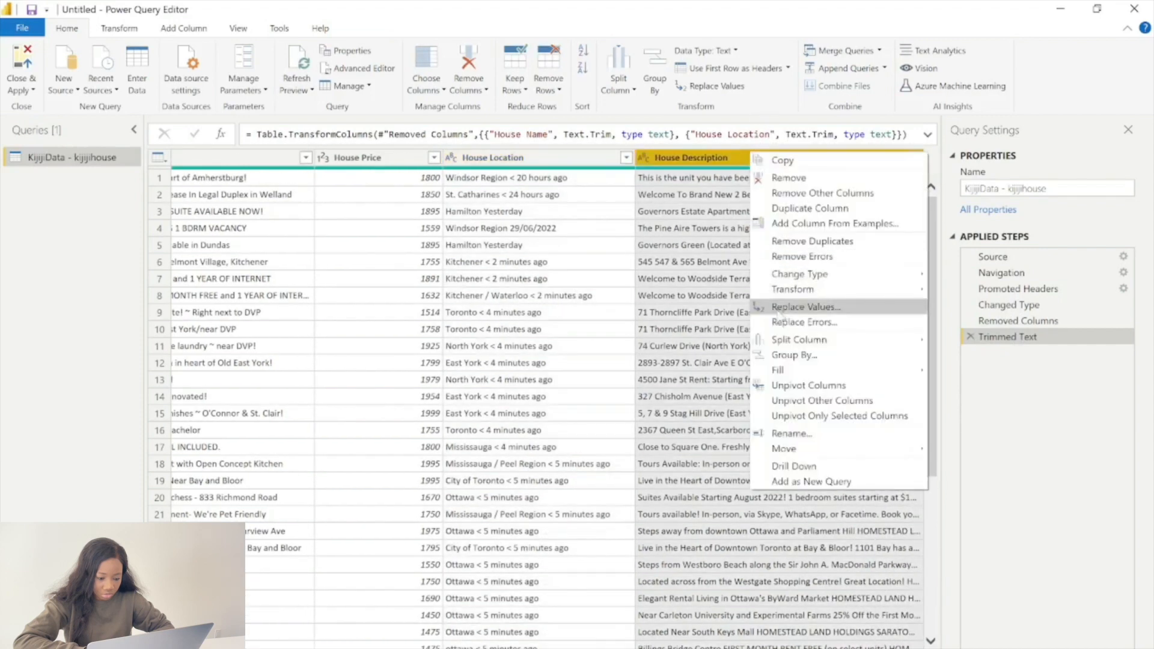
mouse_move(840, 294)
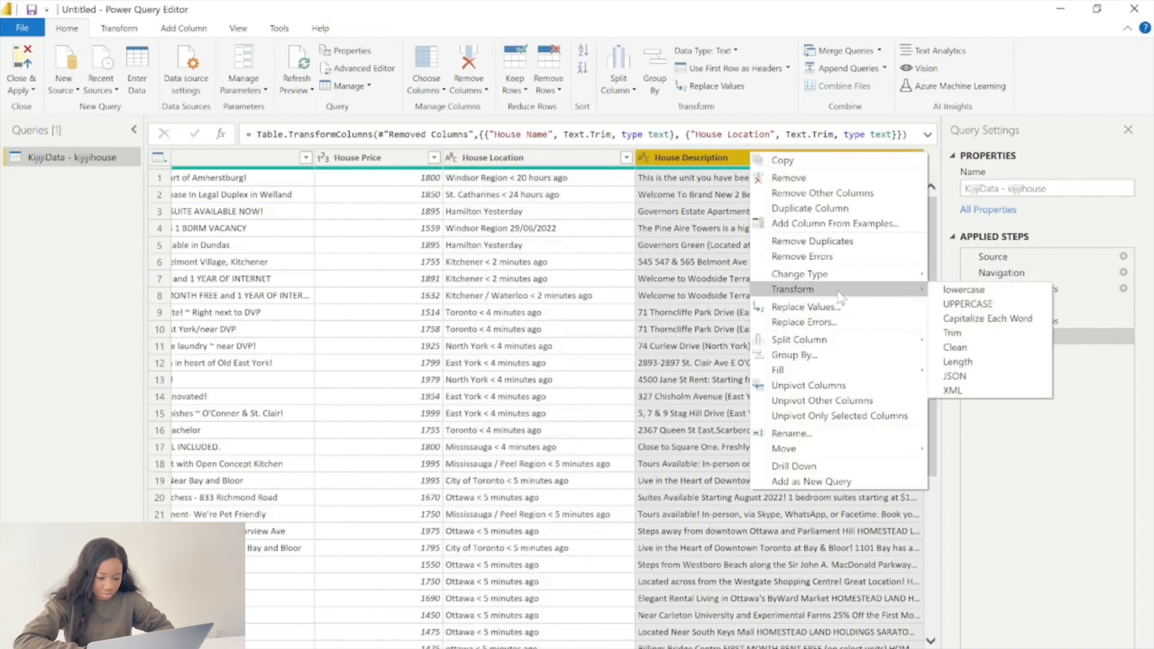
click(955, 333)
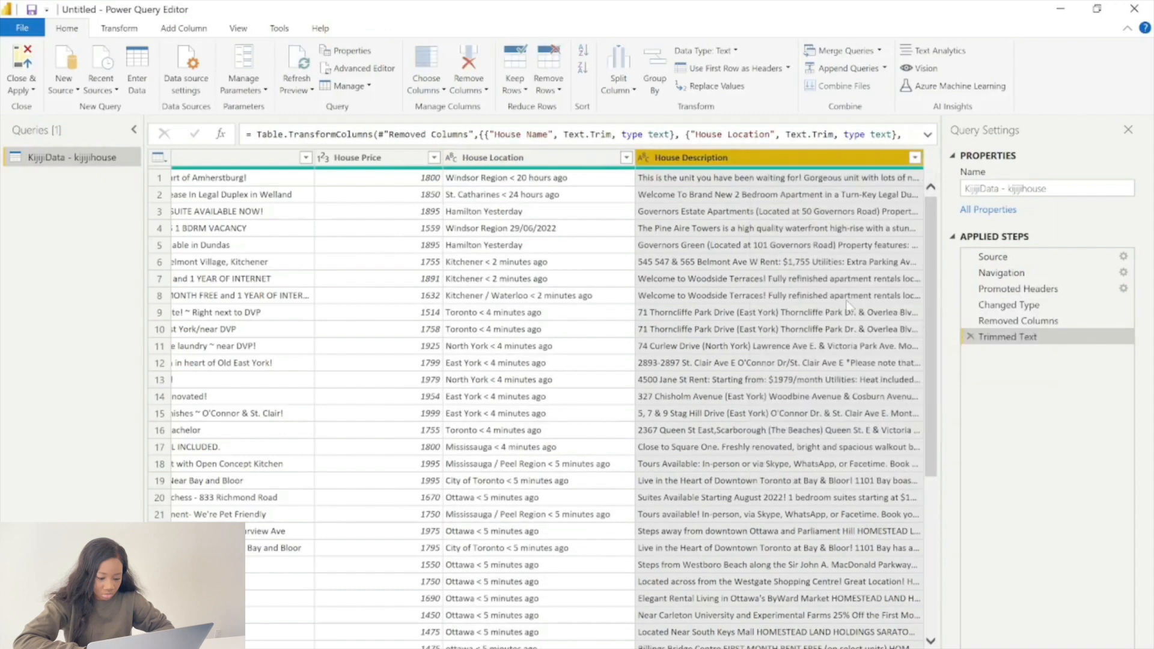
Split the House Location column by the custom delimiter "<" at each occurrence, with the quote character set to None
right_click(540, 157)
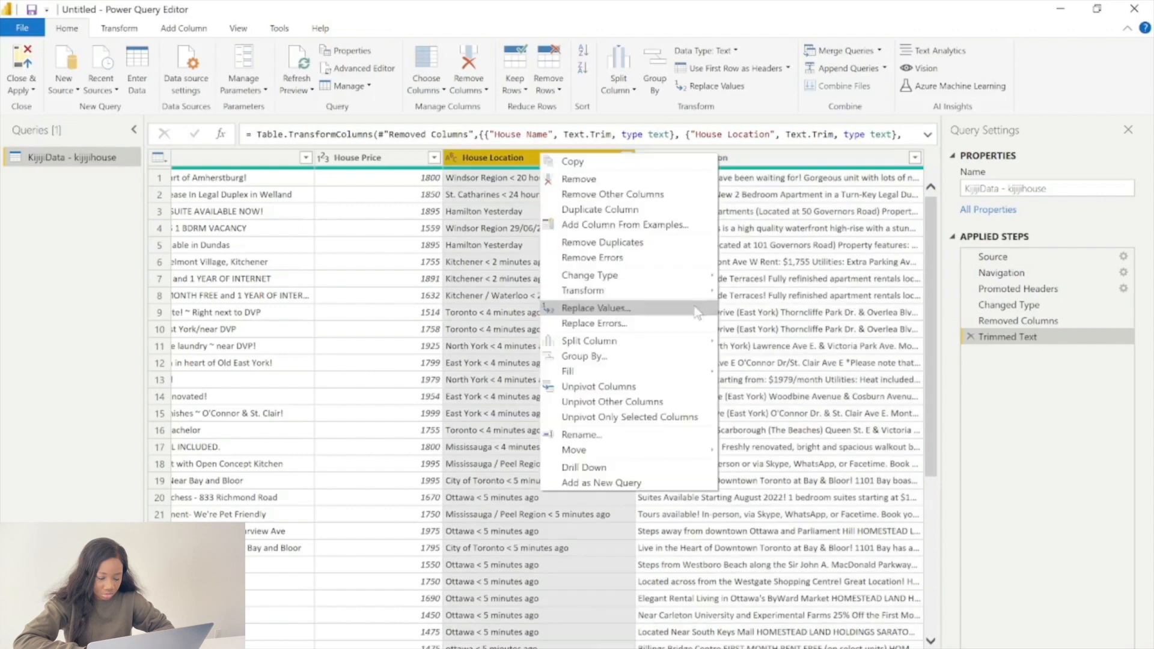
mouse_move(693, 344)
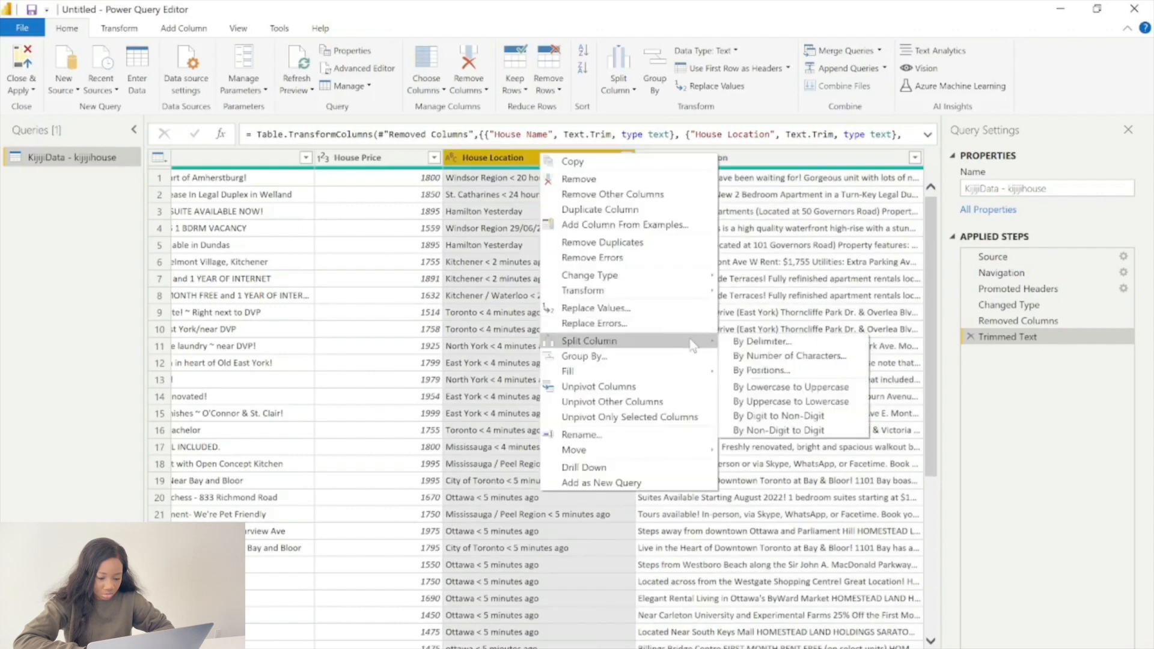
click(757, 350)
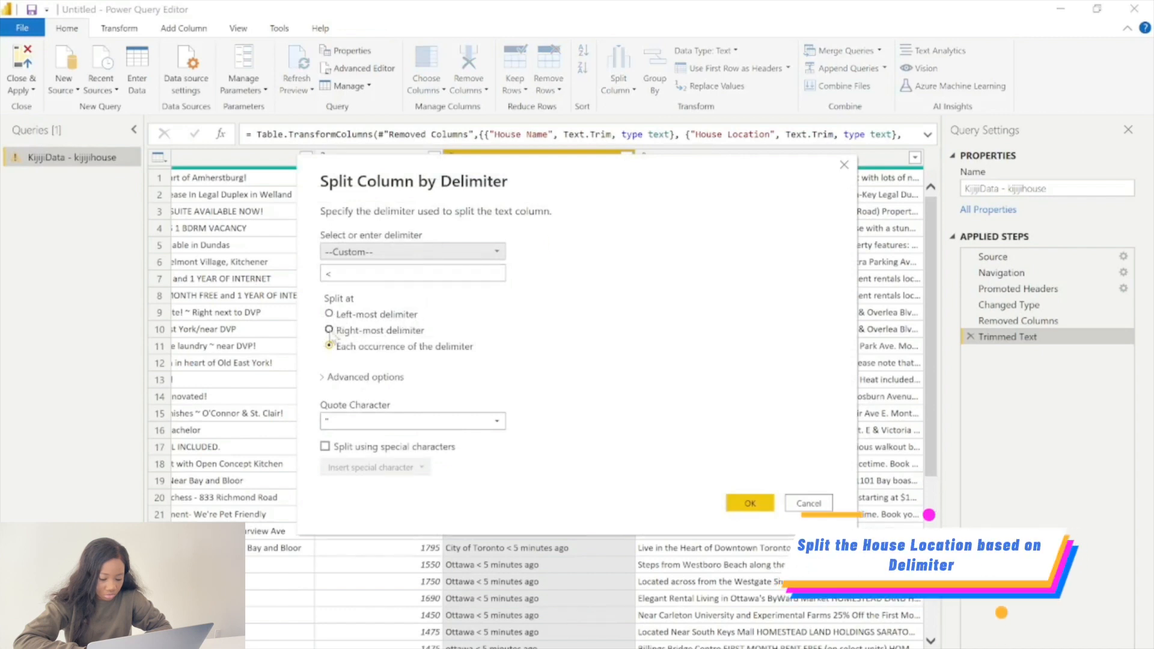
click(456, 424)
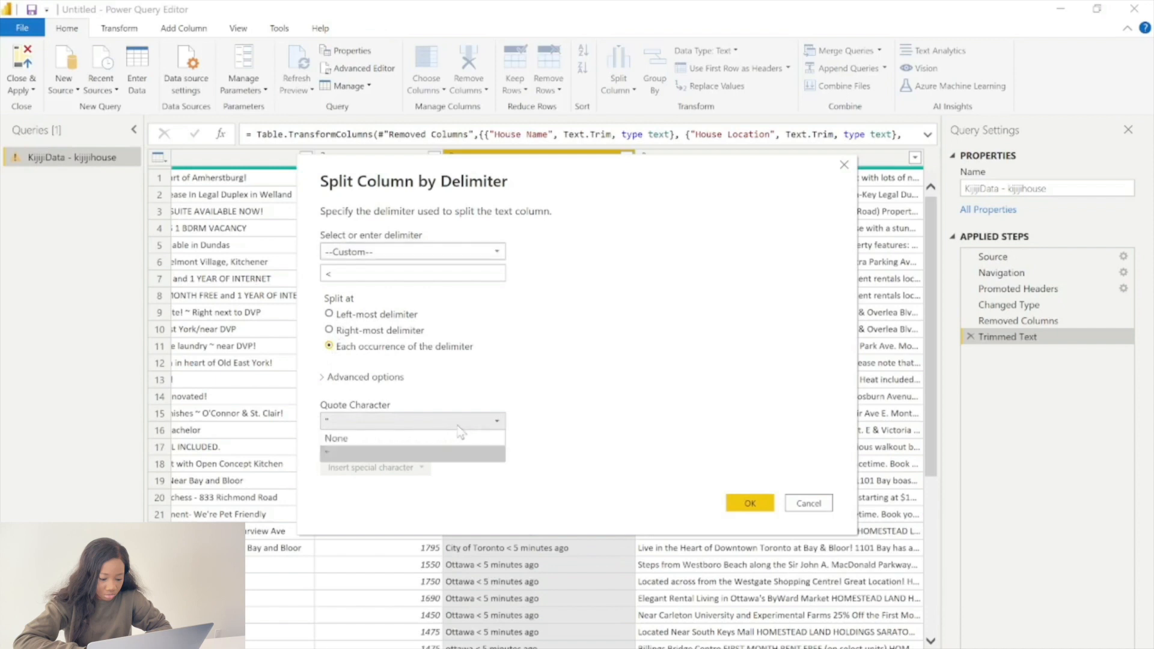
click(424, 442)
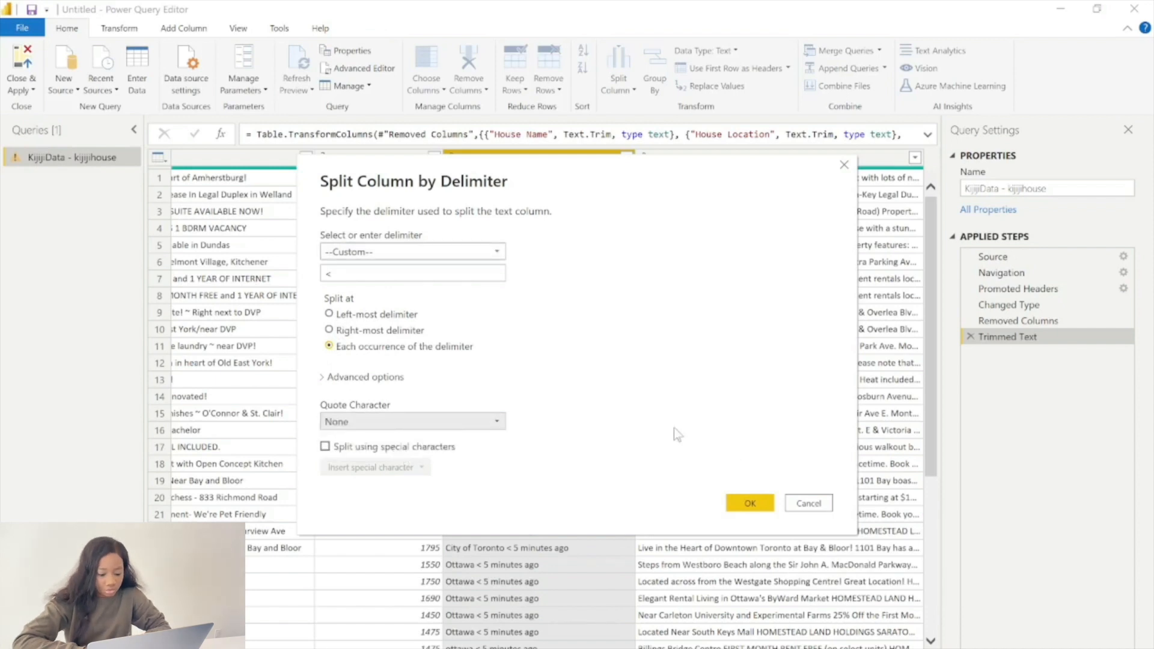
click(499, 252)
click(499, 252)
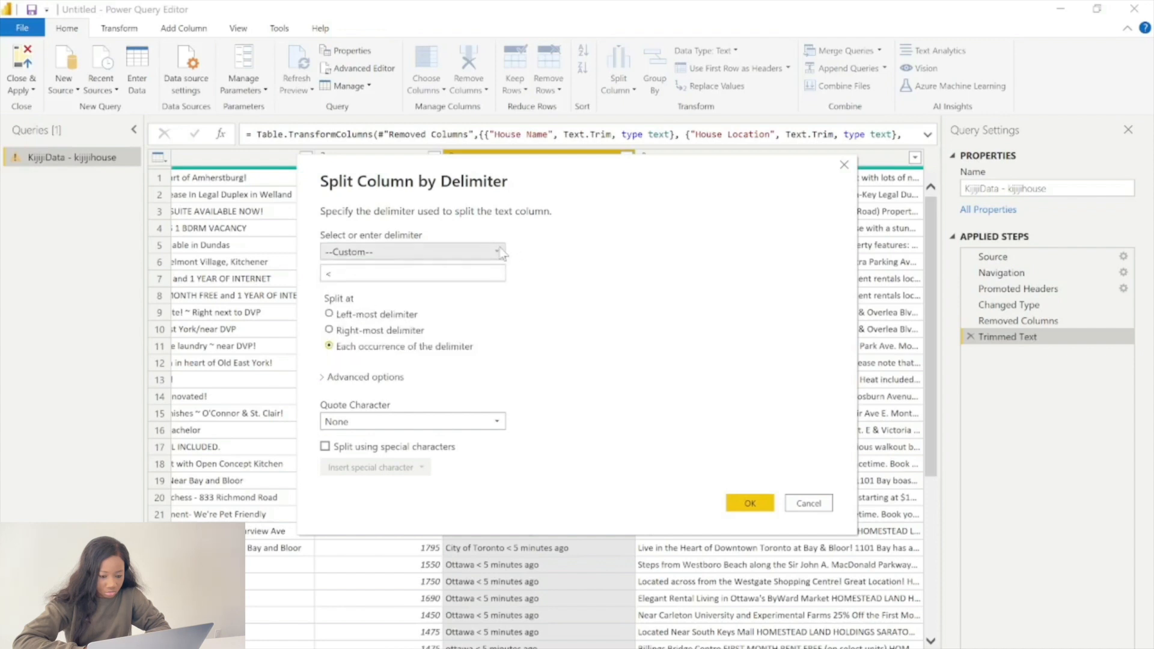
click(499, 253)
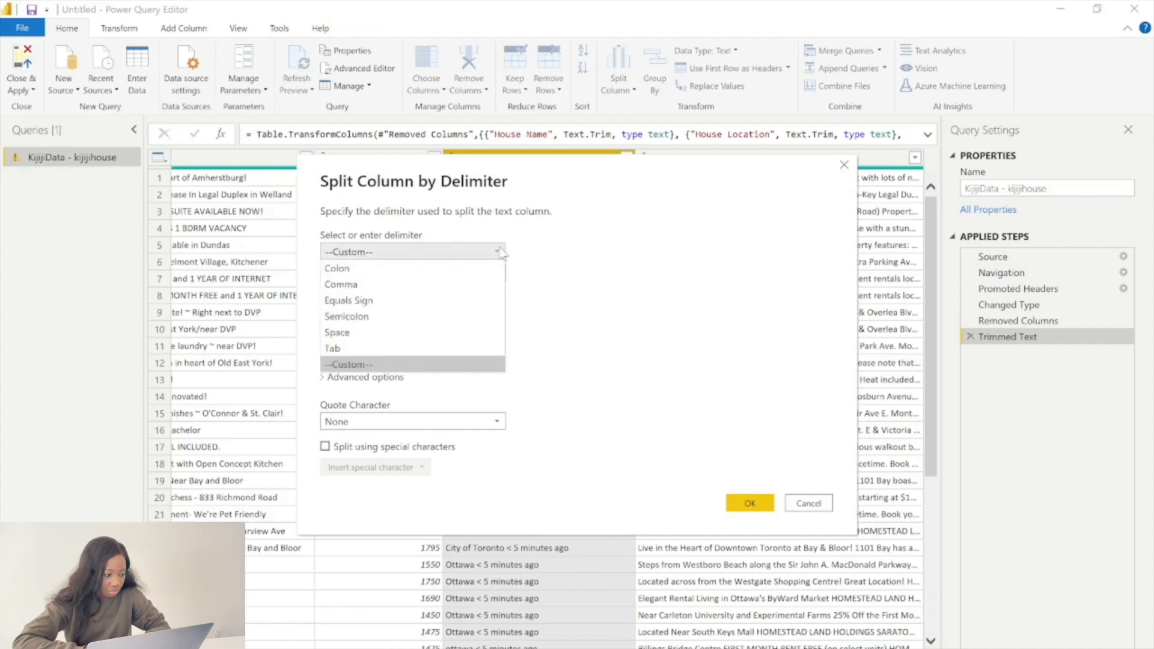
click(499, 252)
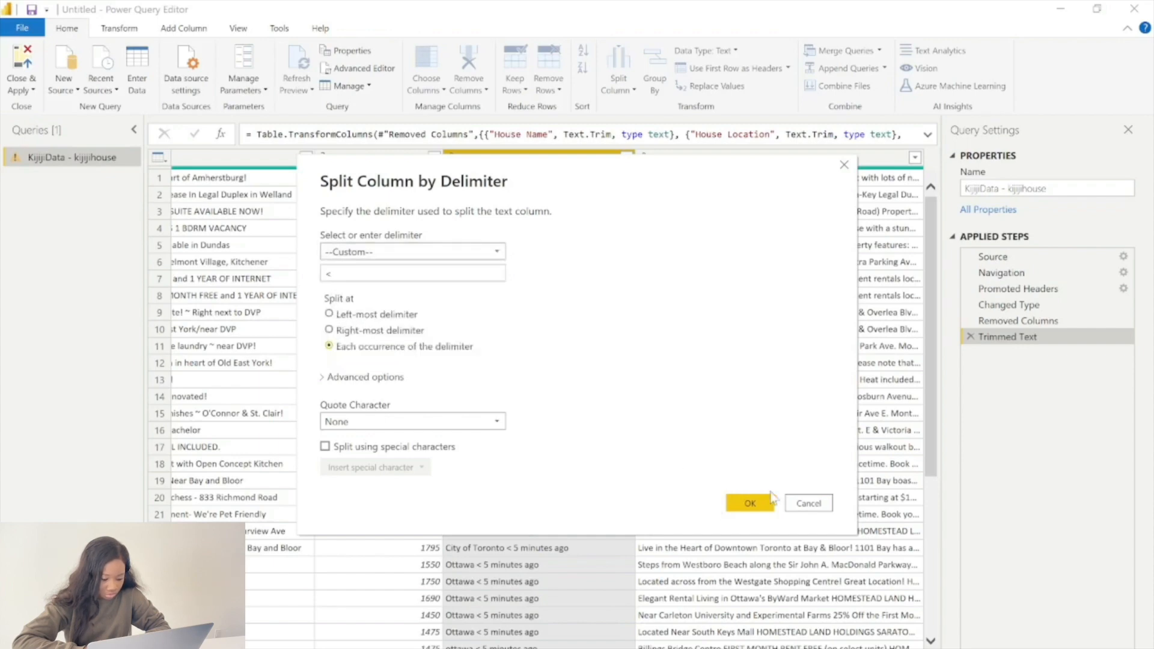
click(750, 503)
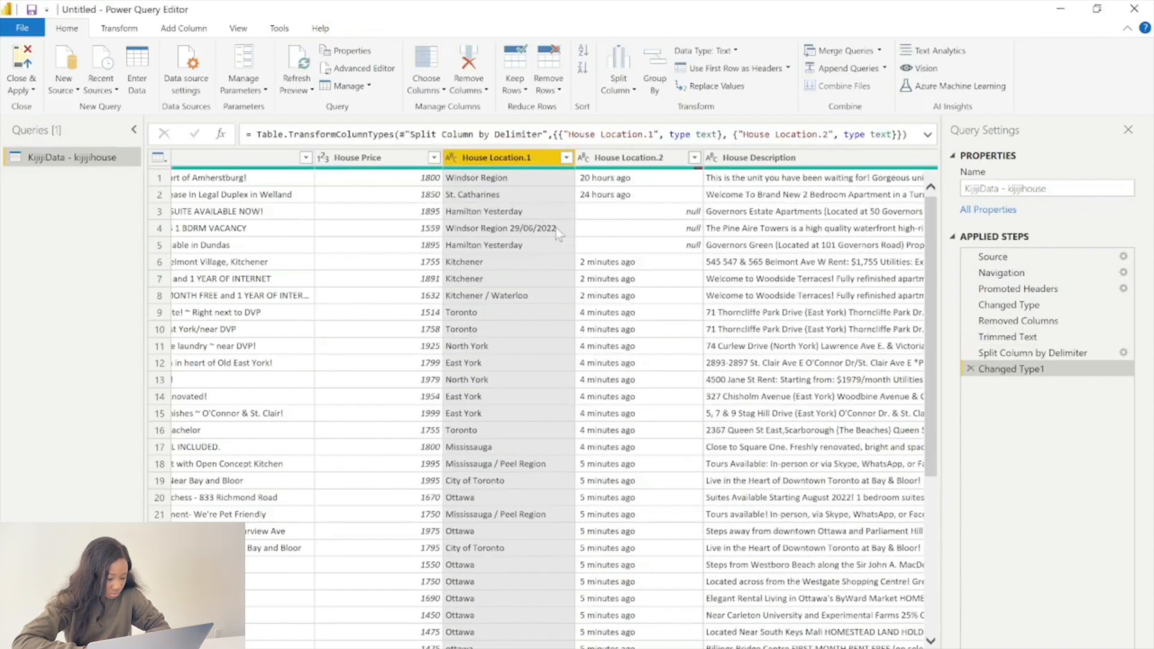
Rename the House Location.2 column as Time Posted
scroll(560, 265, down, 5)
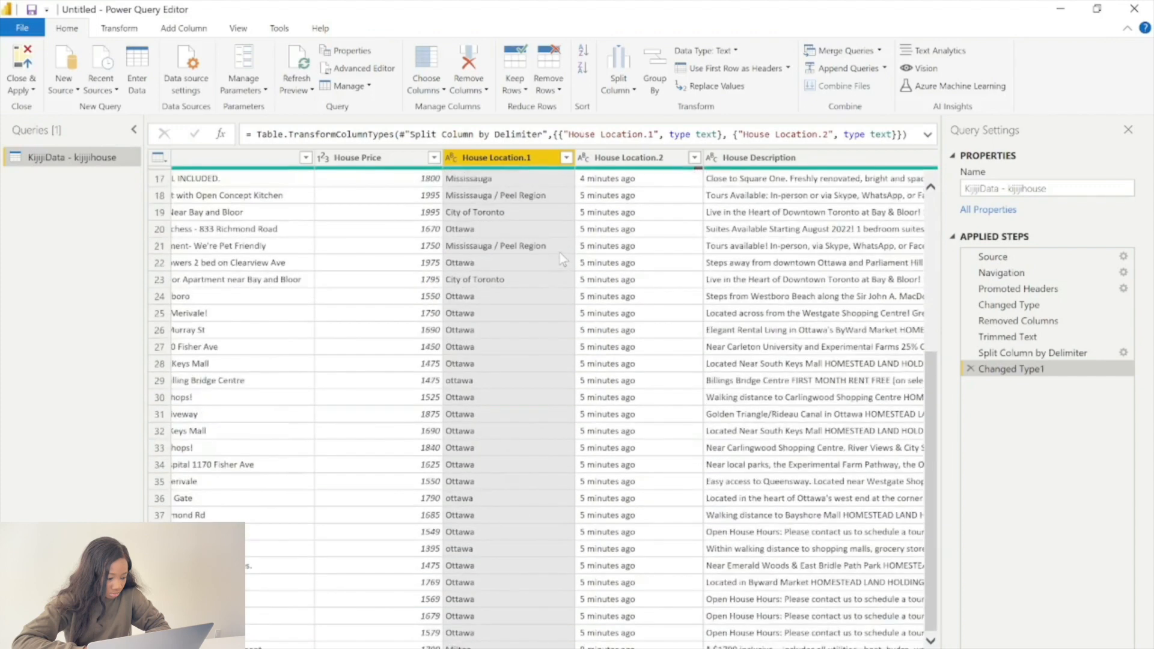
click(645, 156)
right_click(644, 157)
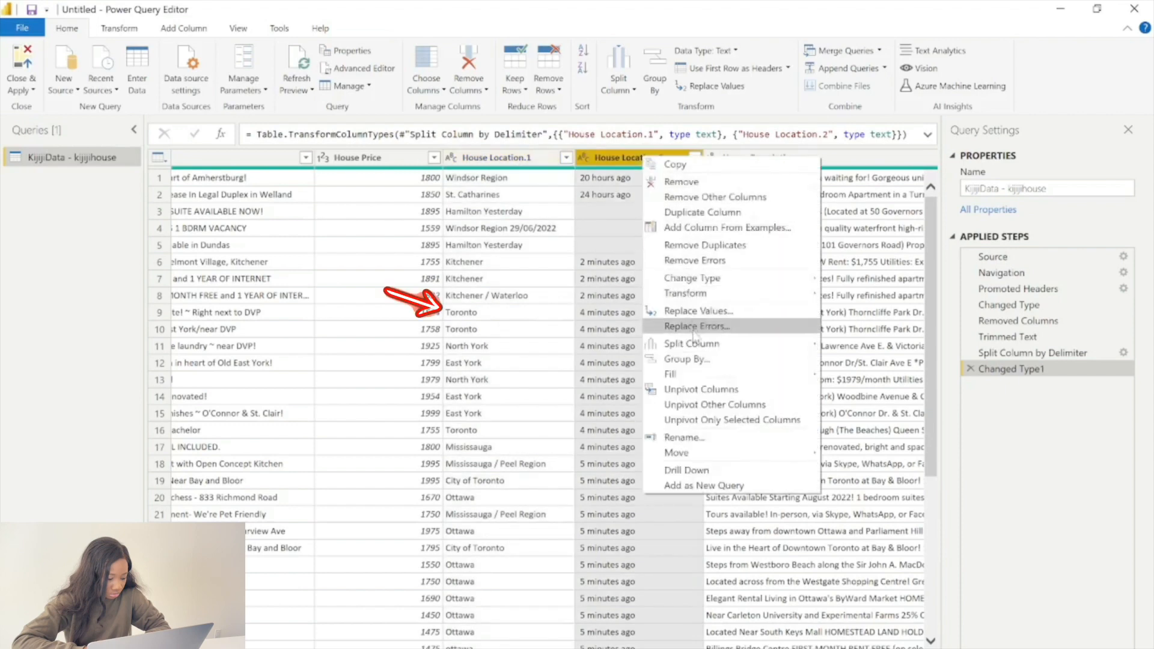
click(702, 443)
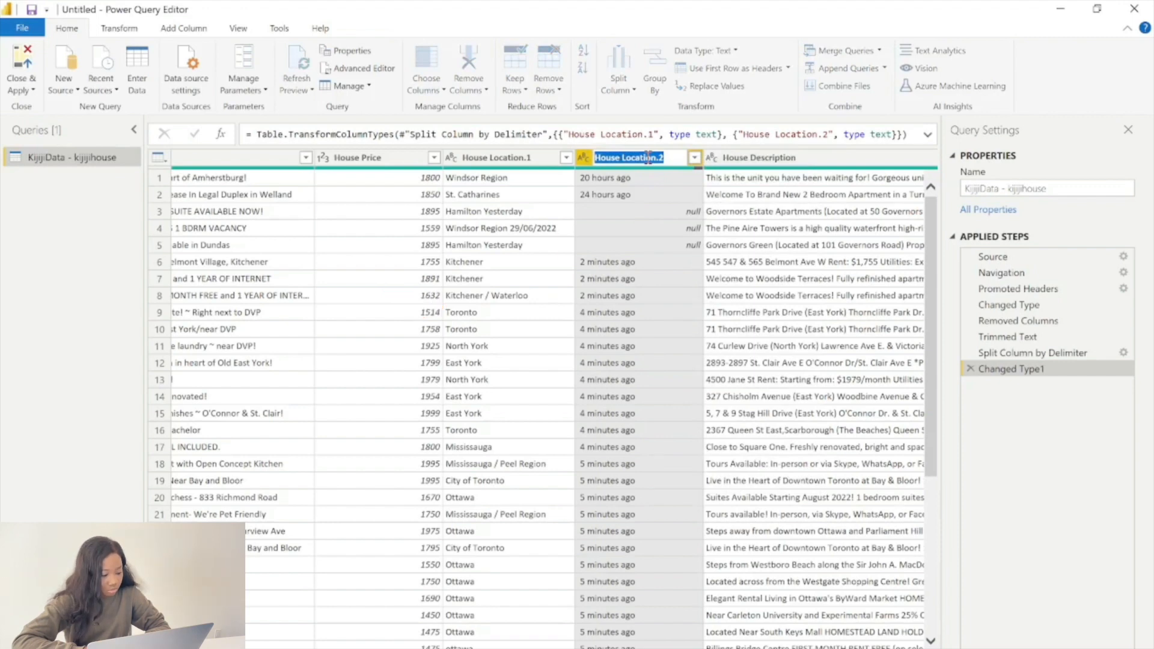
text(d)
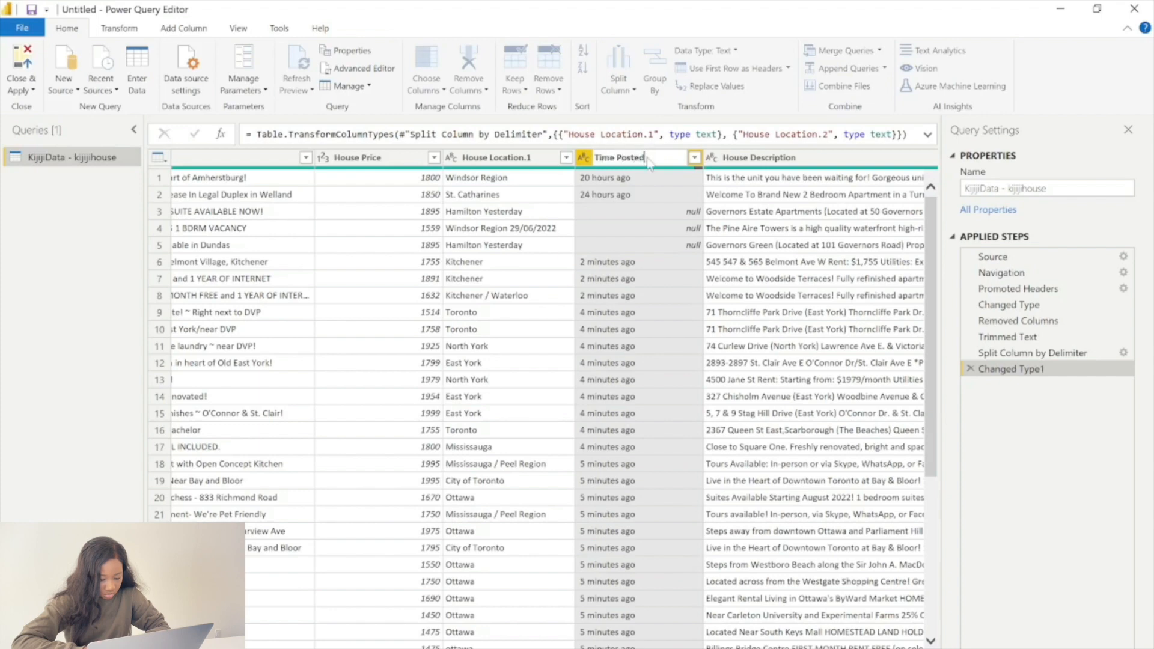
key(Return)
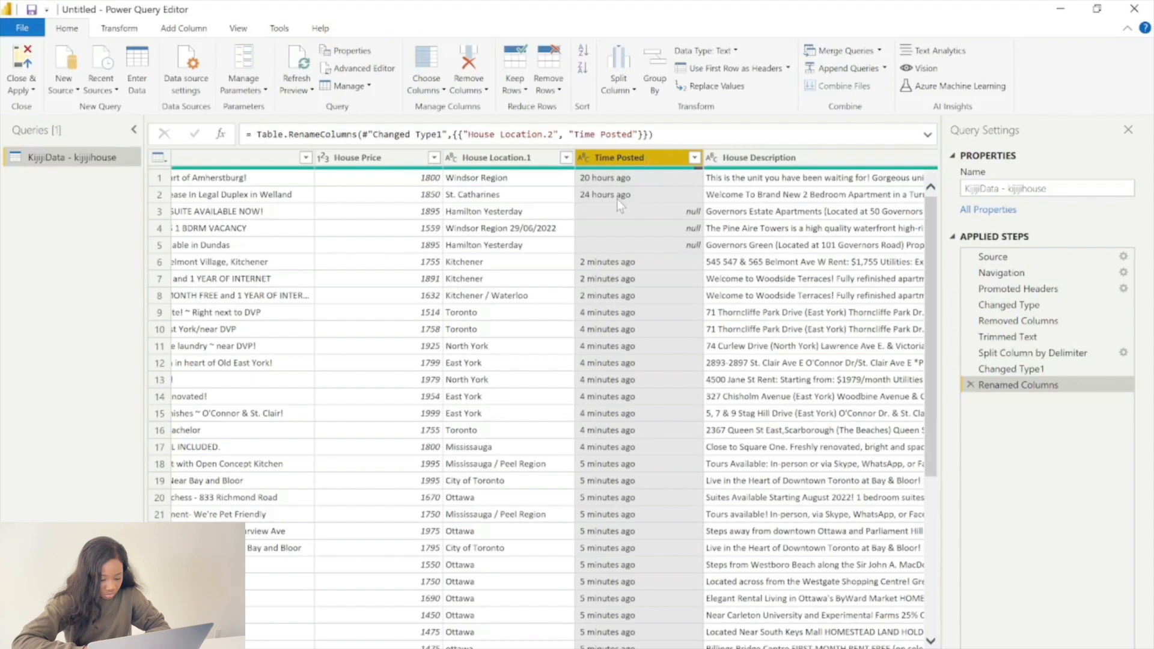
Replace the null values in the Time Posted column with "2 minutes ago"
click(648, 215)
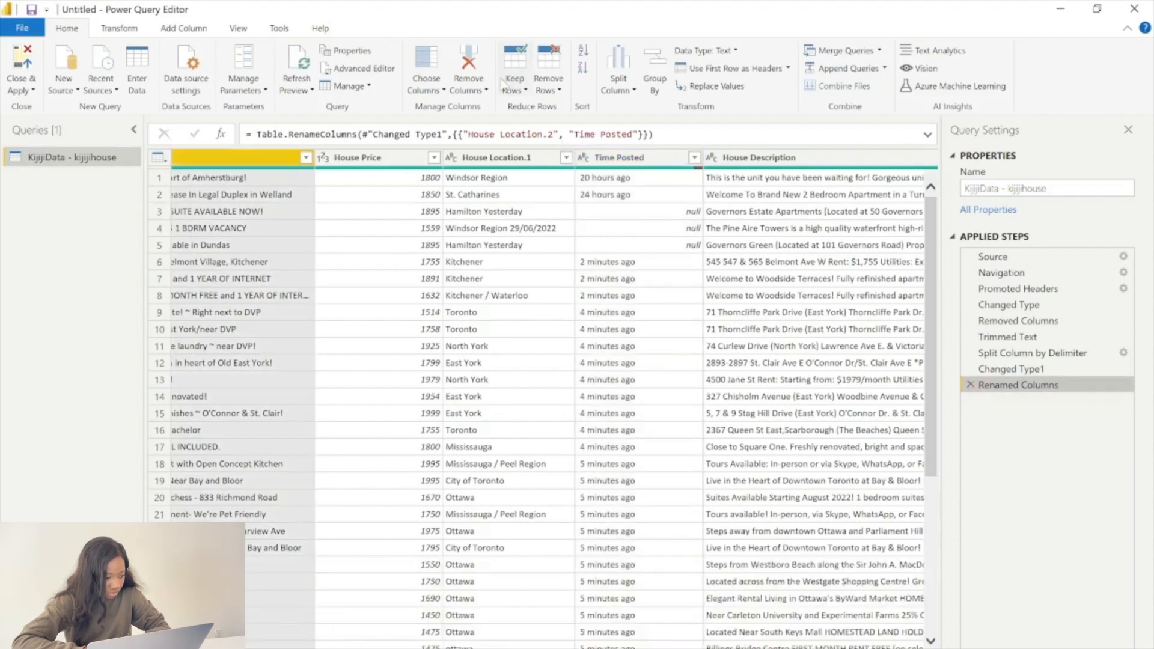
click(625, 159)
right_click(625, 165)
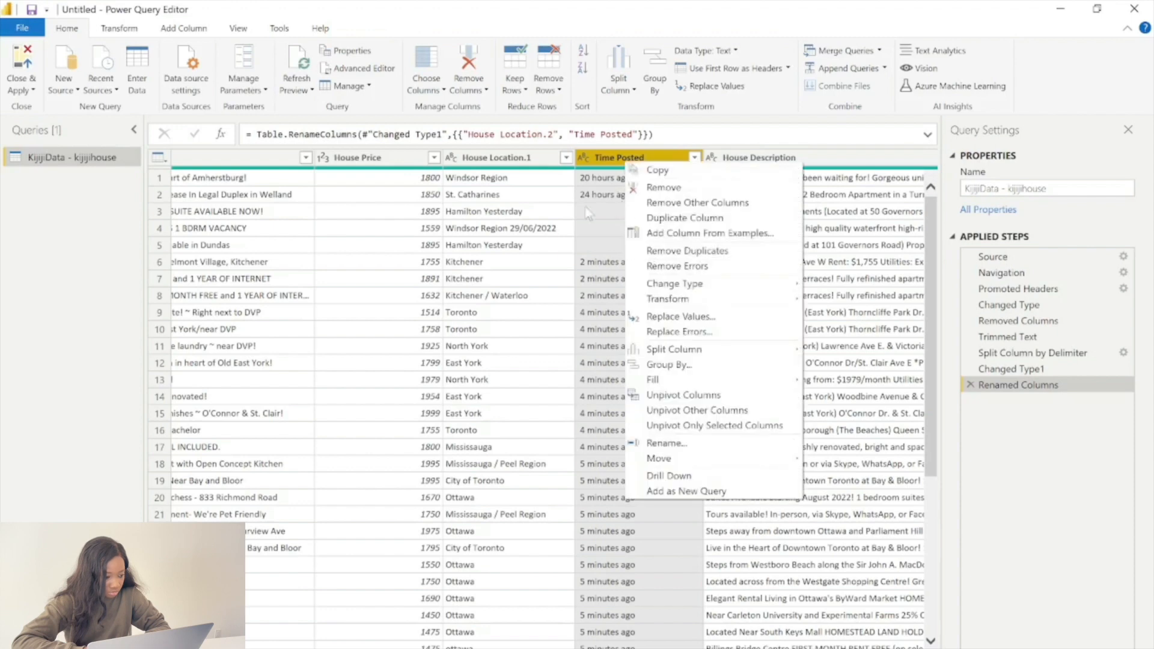
click(601, 209)
right_click(601, 206)
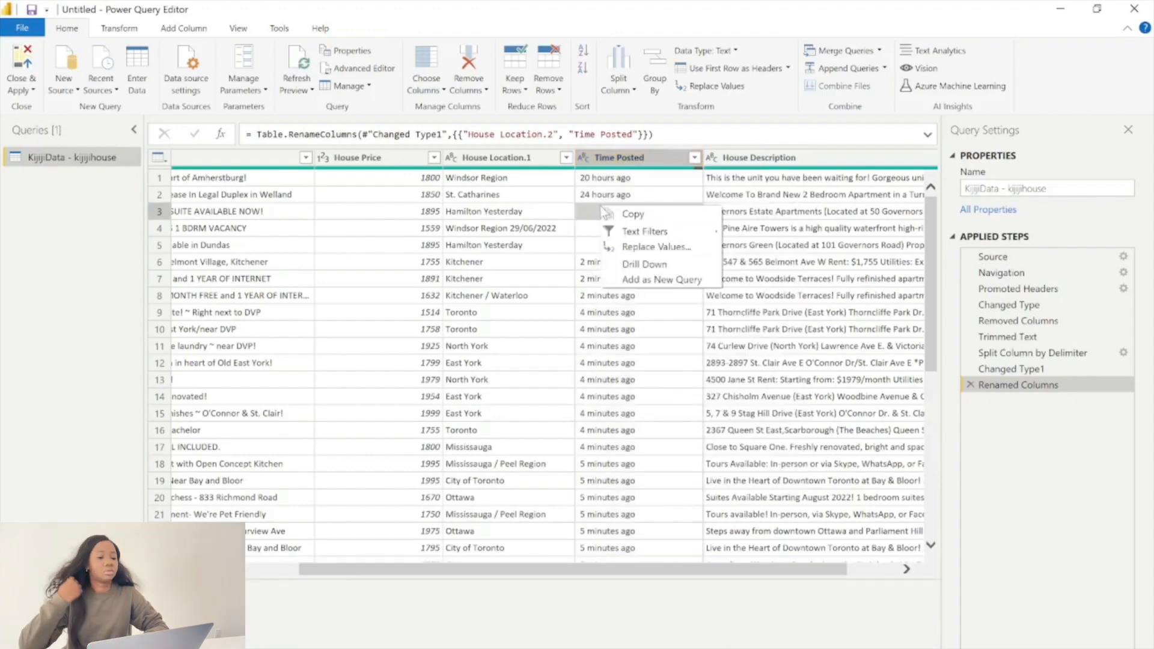
click(607, 247)
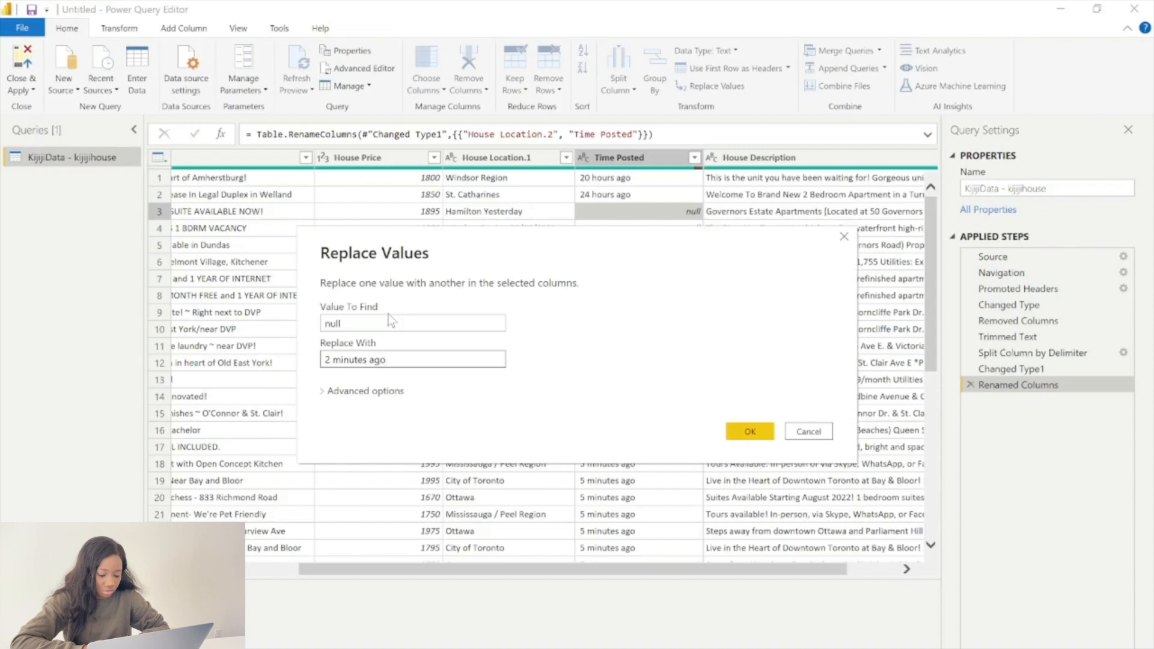
click(749, 431)
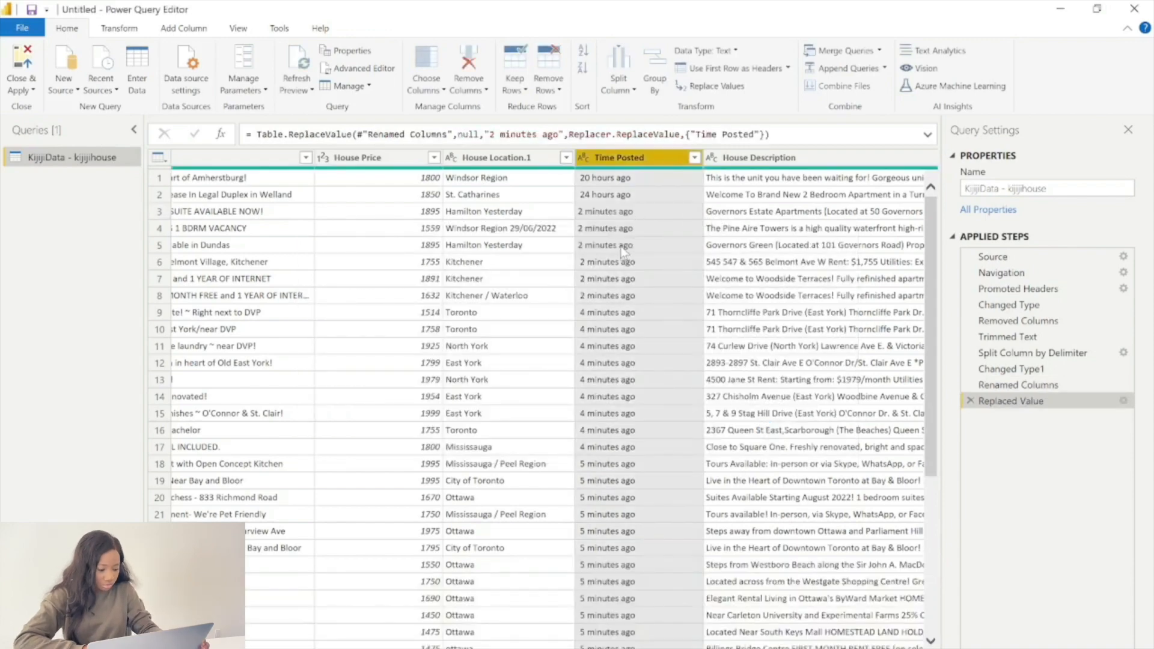
Look through the rows of the House Location.1 and Time Posted columns to check the cleaned values
scroll(625, 246, down, 5)
scroll(625, 234, up, 5)
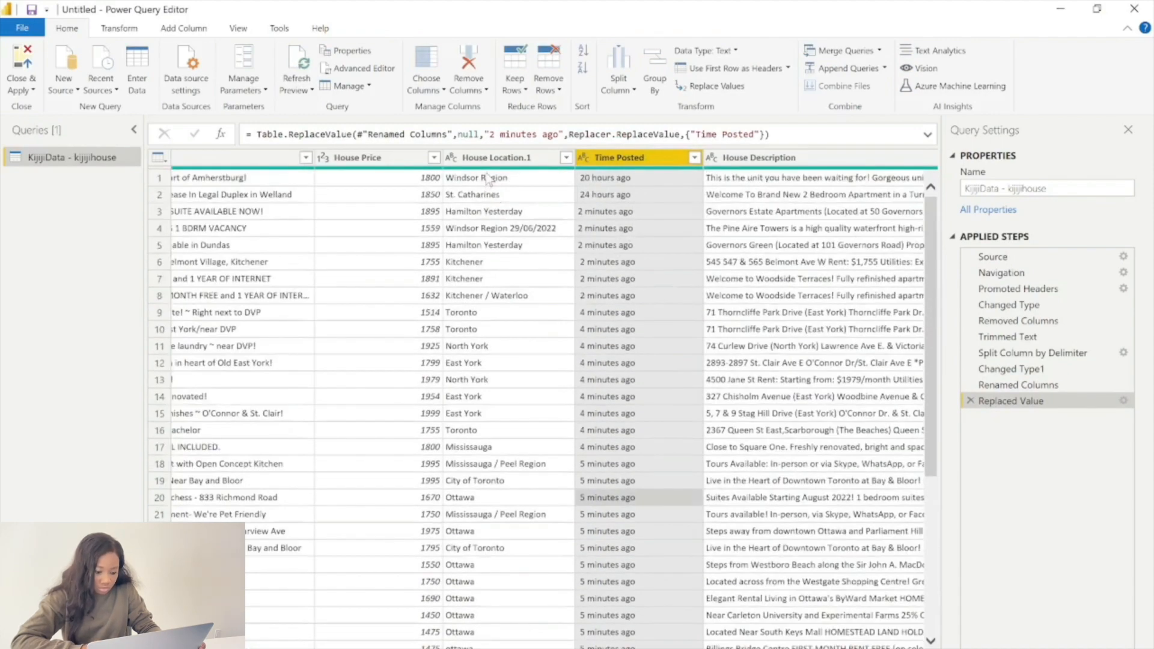
scroll(502, 320, down, 3)
scroll(503, 319, up, 1)
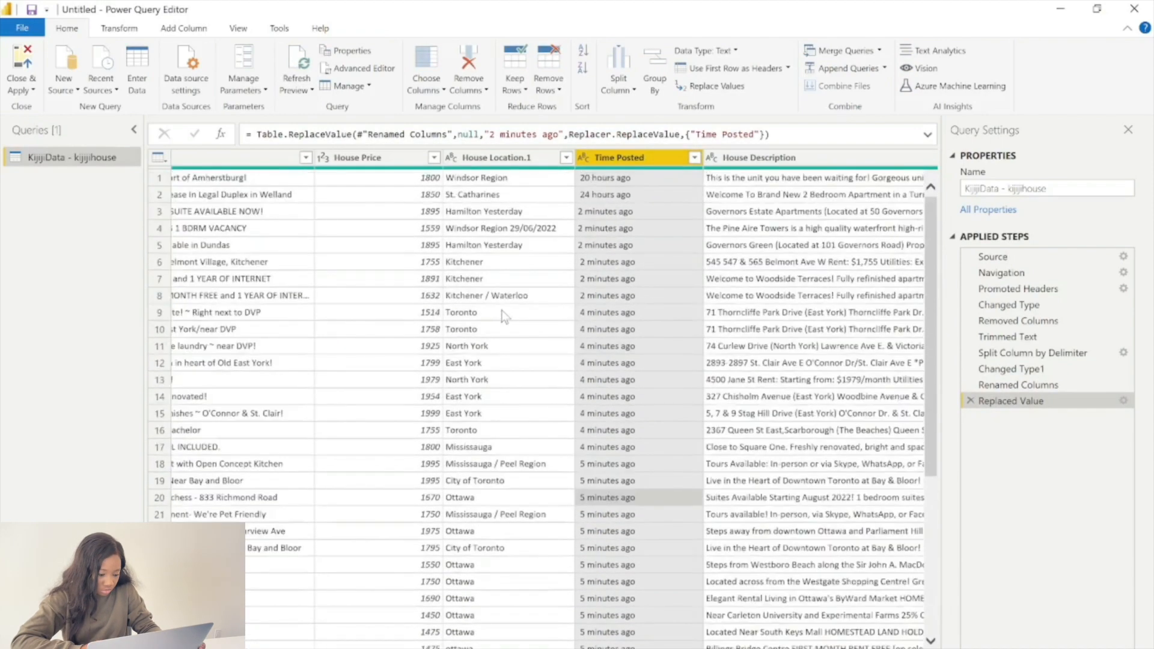
scroll(505, 315, down, 3)
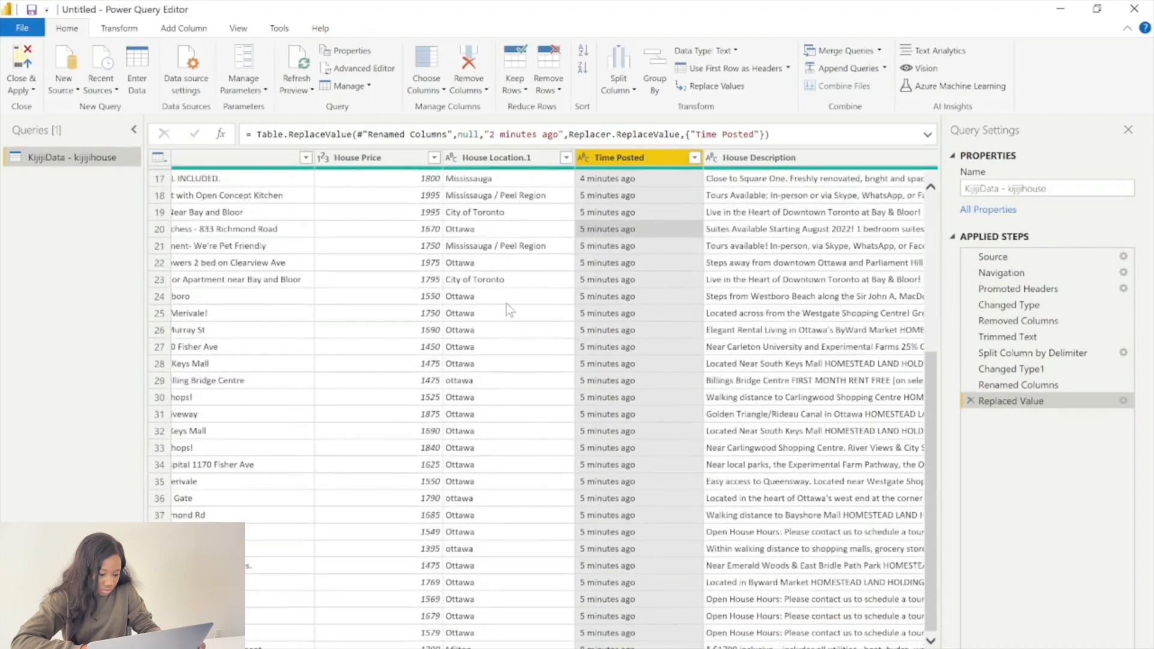
scroll(509, 310, up, 5)
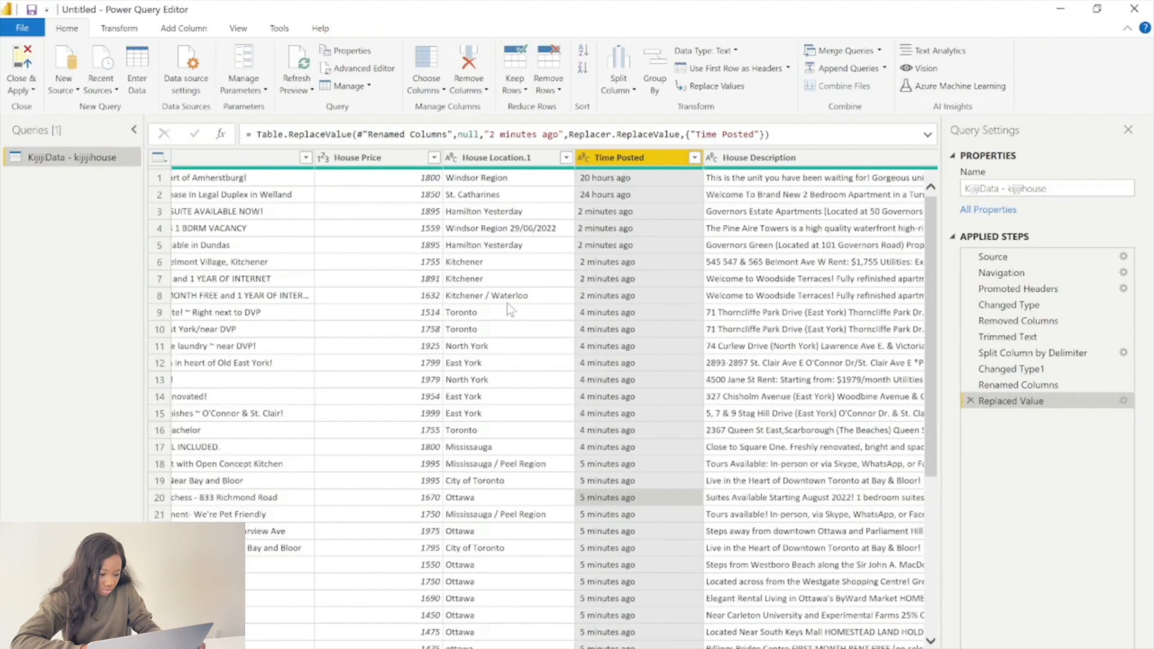
scroll(531, 234, down, 3)
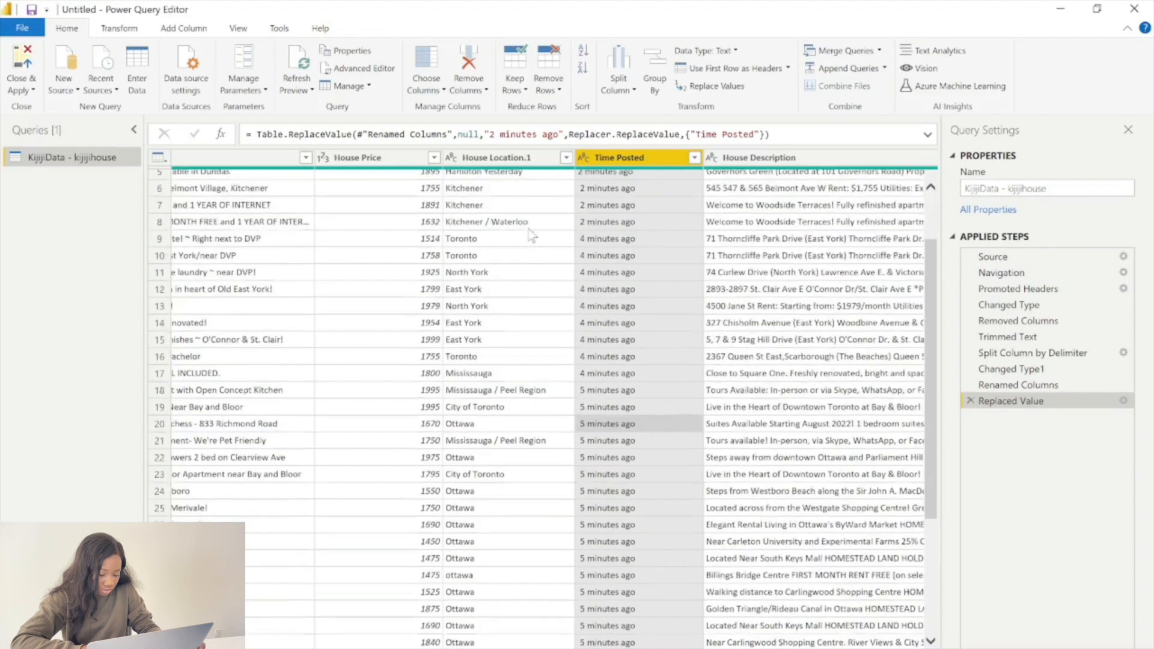
Rename the House Location.1 column as House Location
scroll(529, 231, up, 3)
click(527, 228)
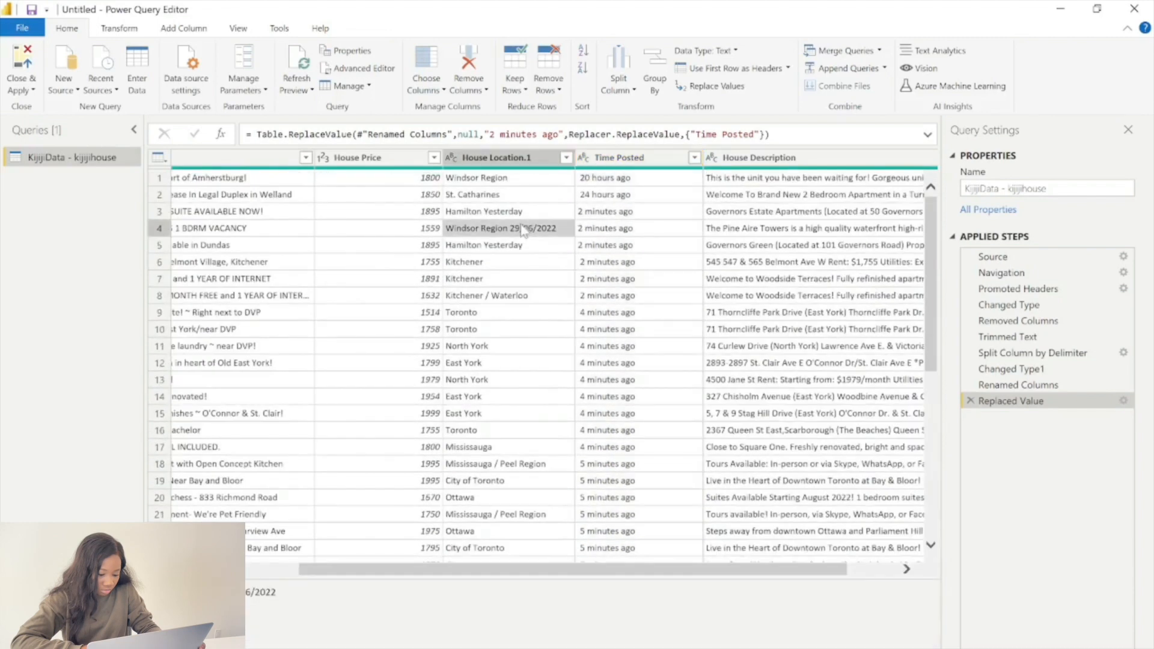
right_click(527, 229)
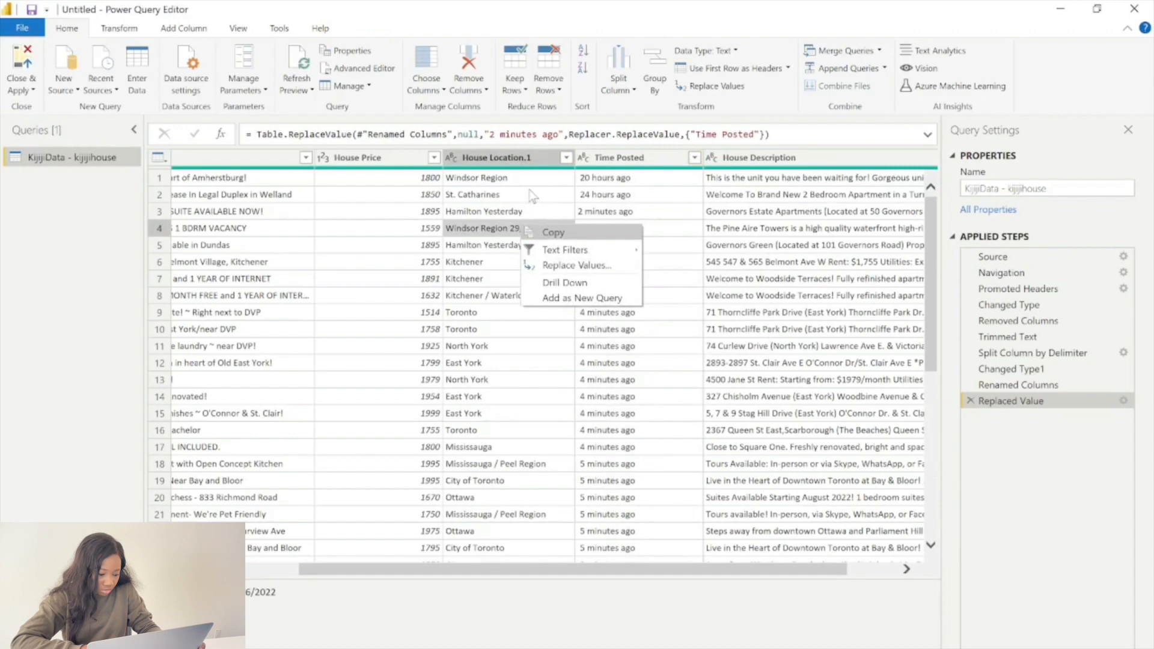
click(531, 158)
right_click(530, 158)
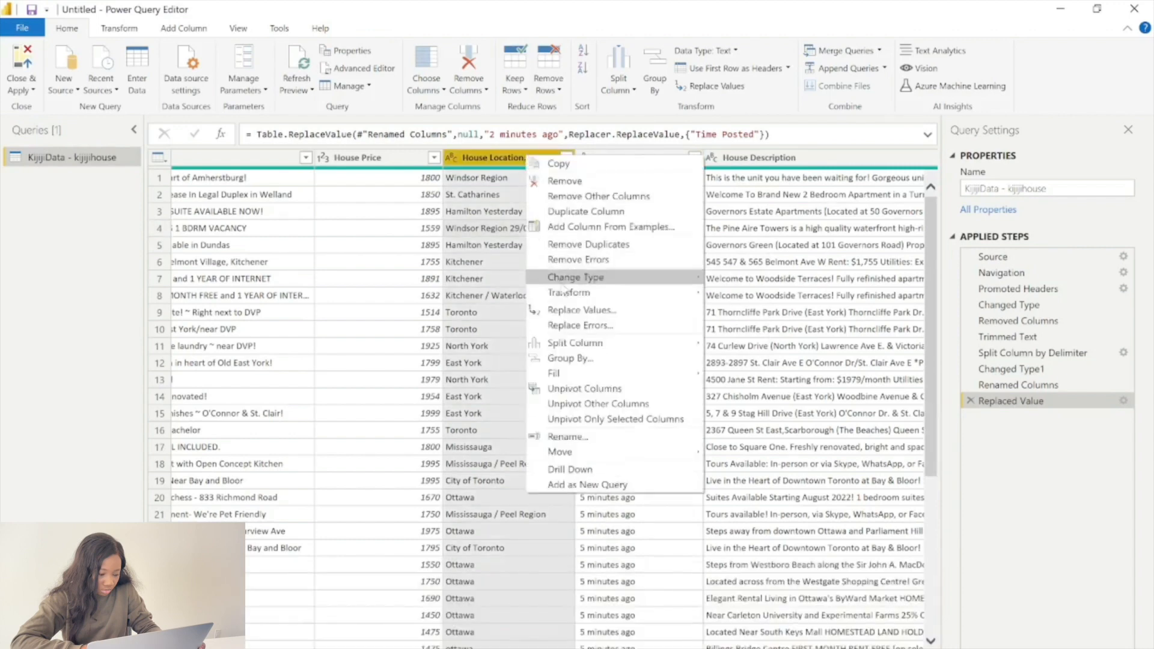
click(567, 436)
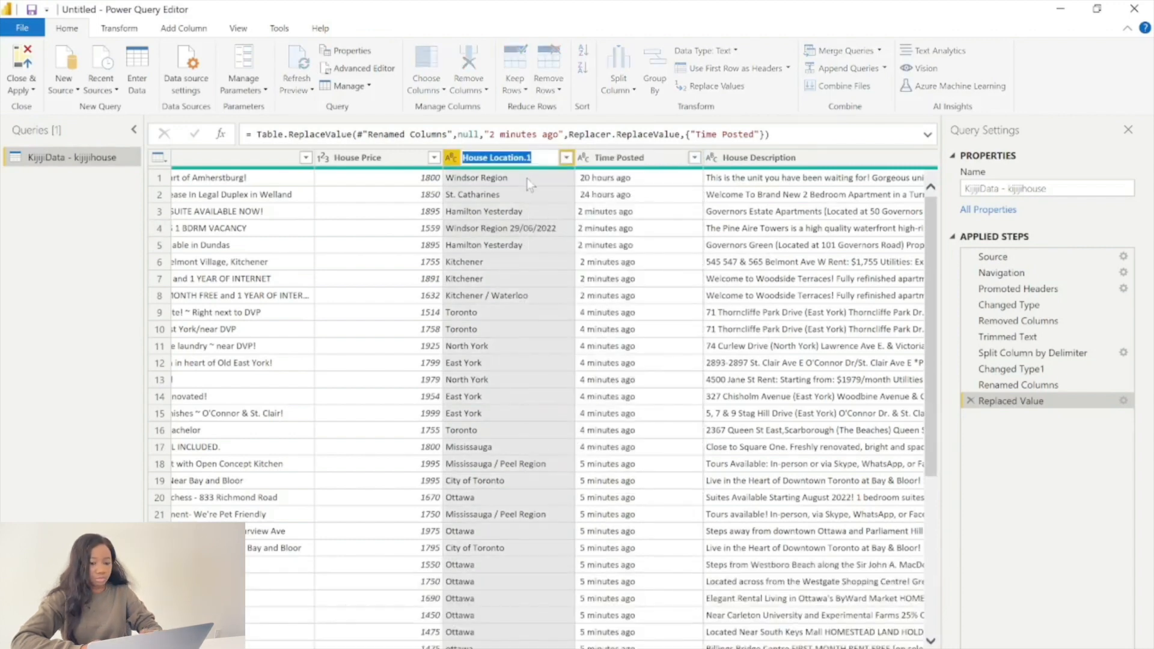
text(Ho)
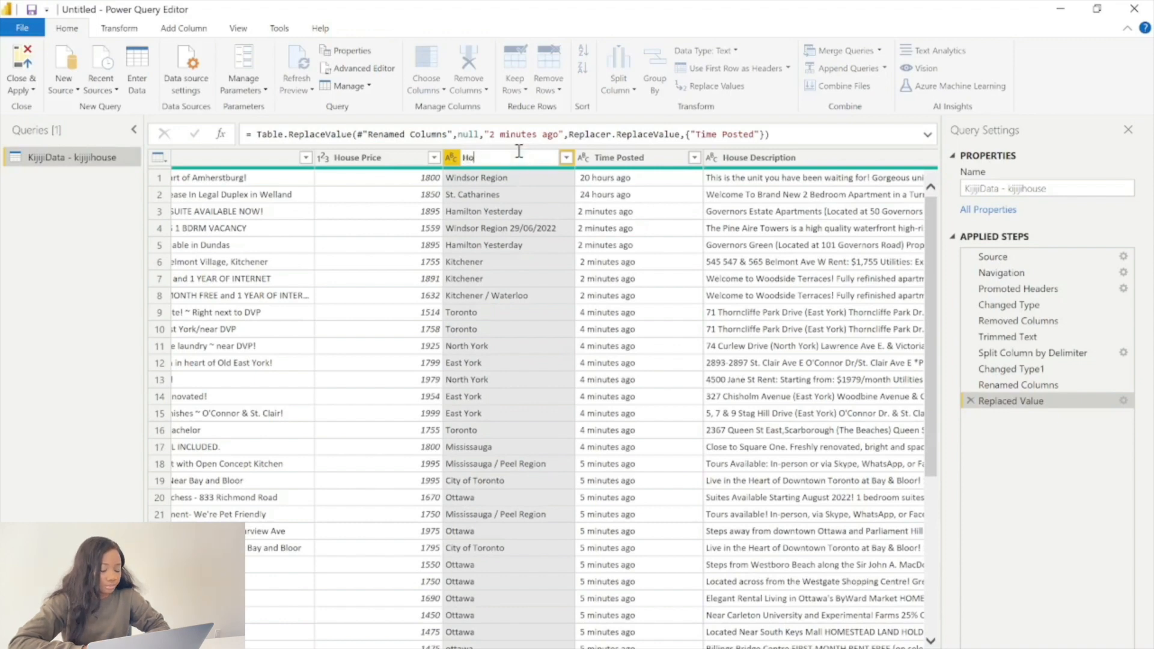
text(use Locat)
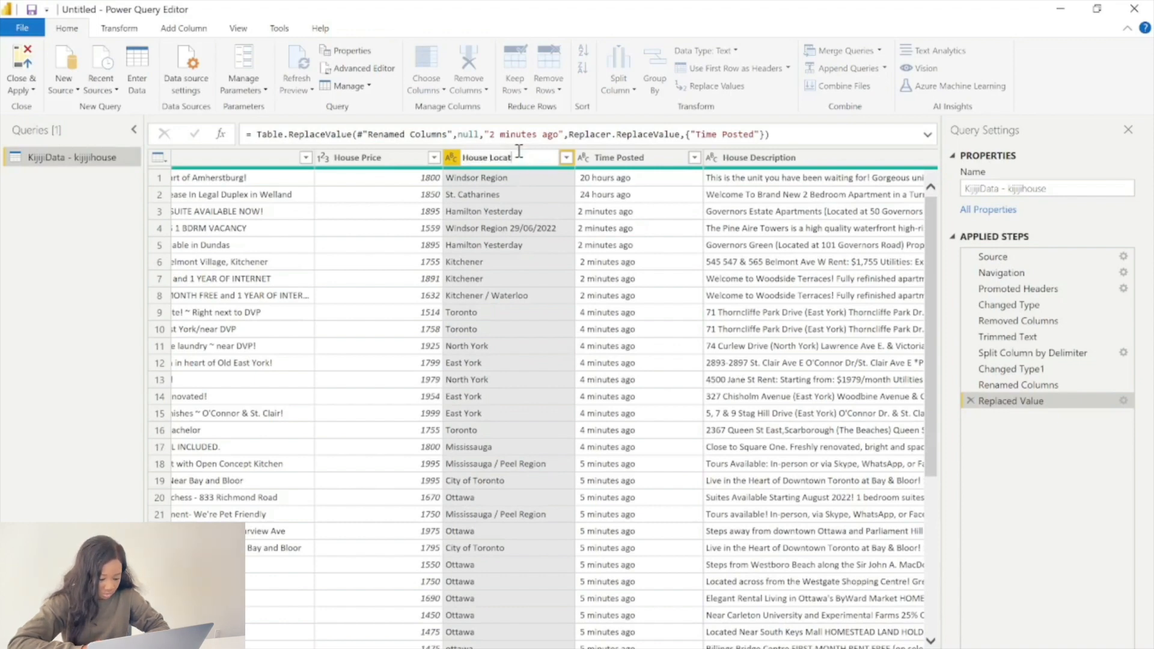
text(ion)
key(Return)
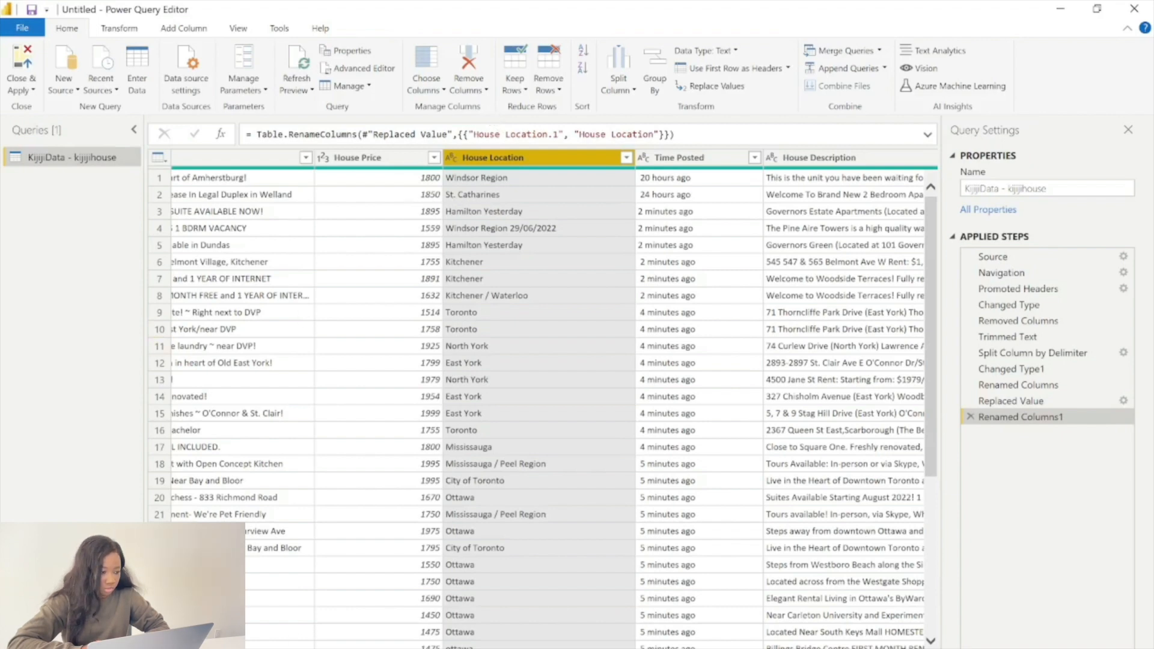
Start a conditional column based on the House Name column and name it House Beds
scroll(547, 396, left, 1)
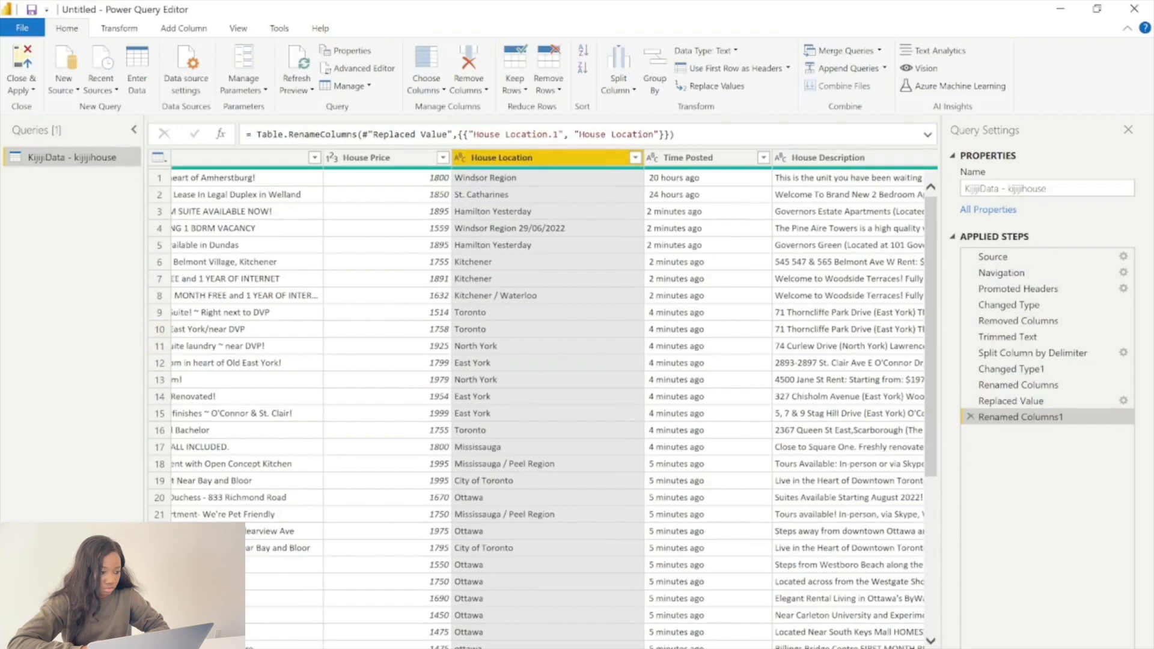
scroll(547, 397, left, 3)
click(372, 157)
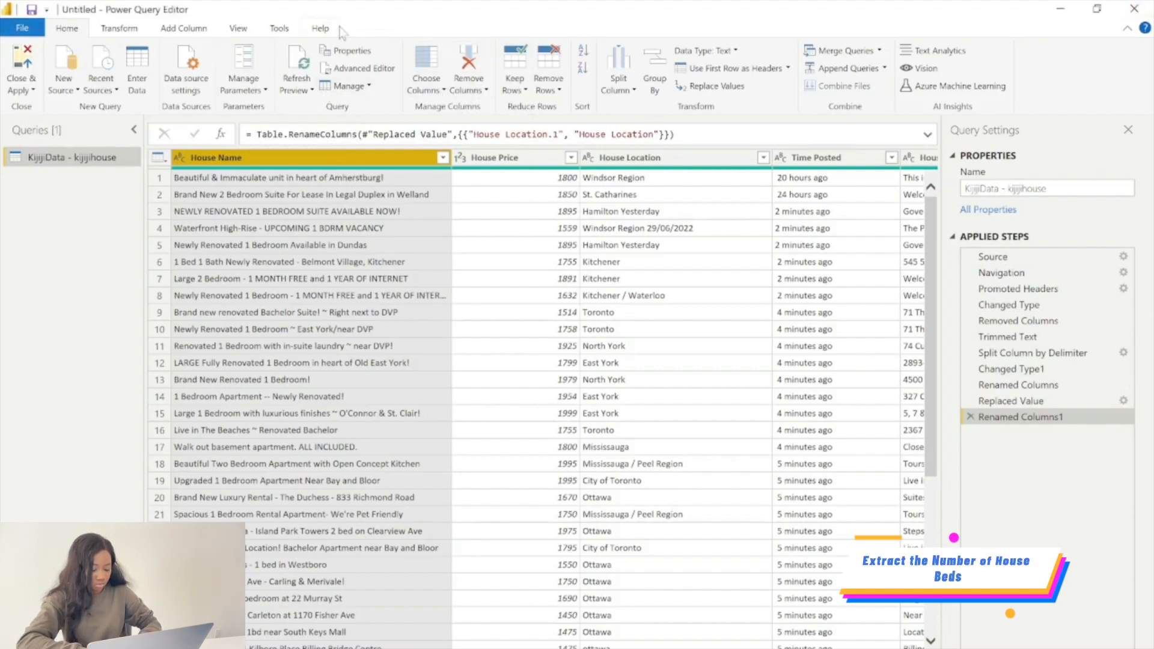
click(183, 31)
click(216, 53)
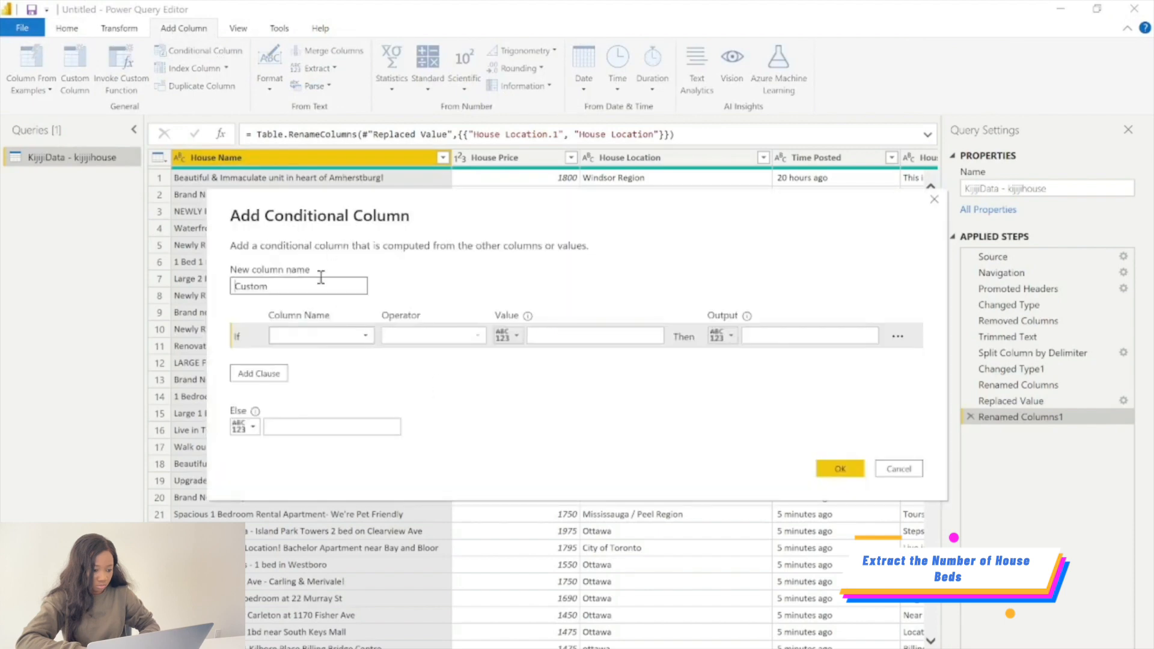
drag(288, 286, 234, 288)
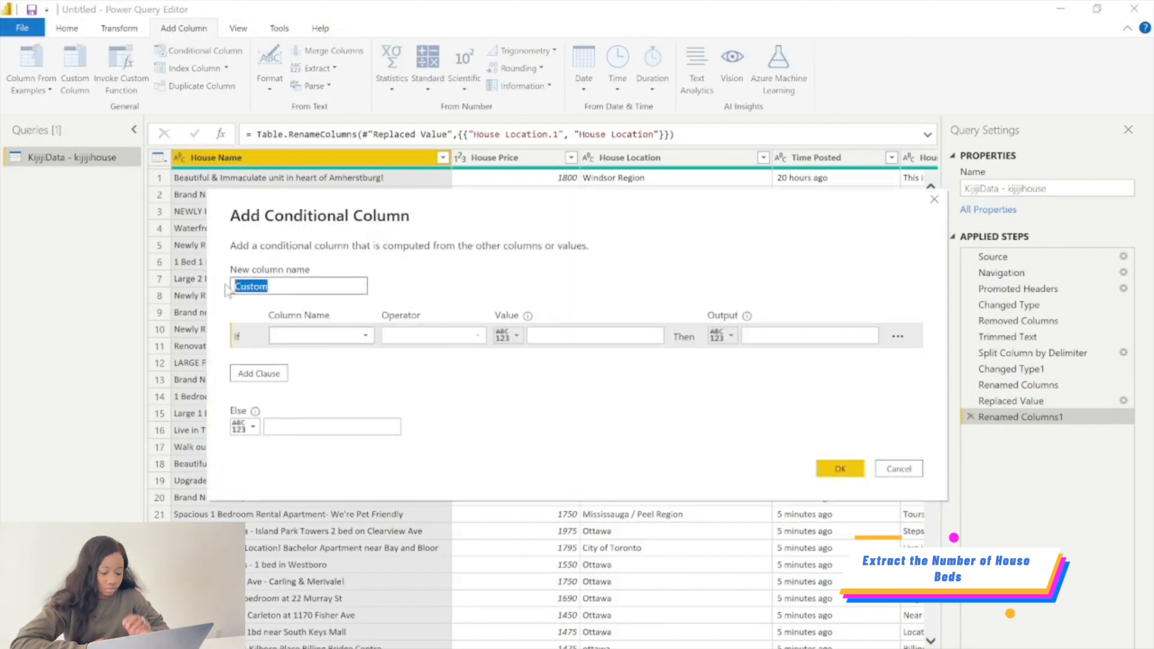
text(House )
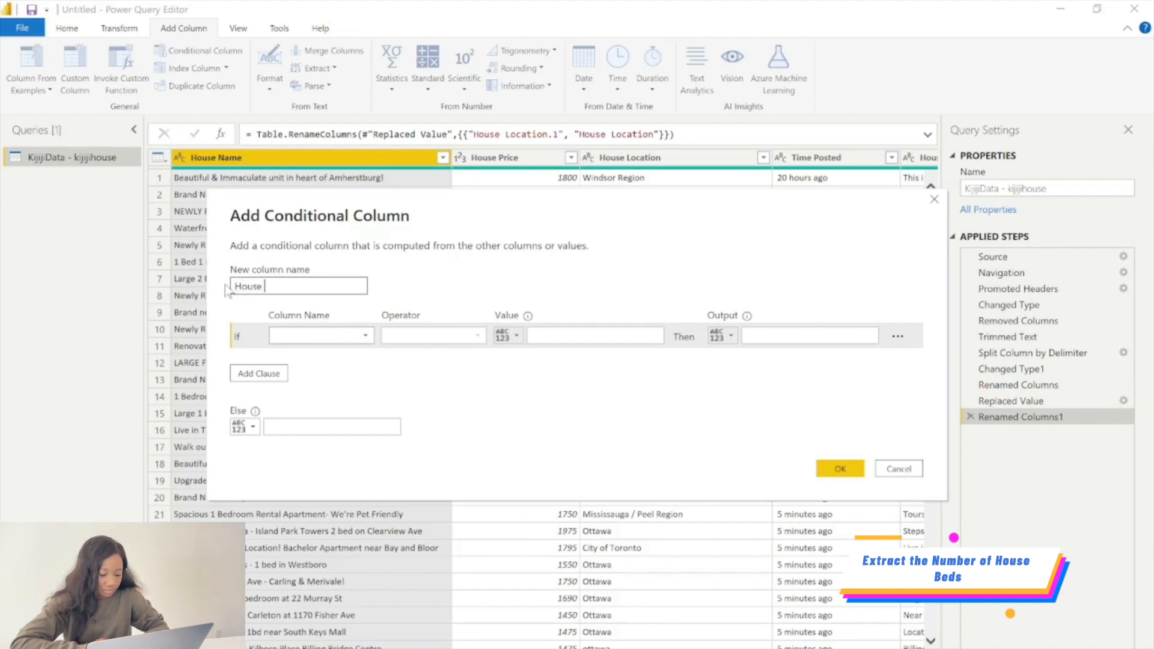
text(Beds)
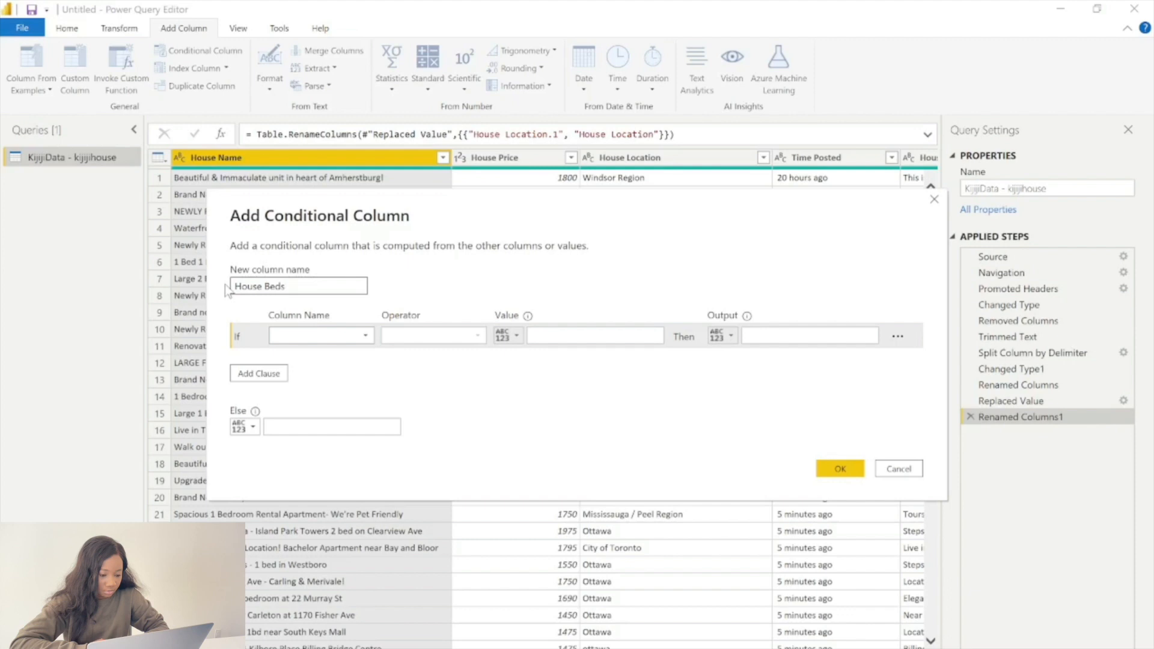
Define the first condition so that a House Name containing "1 Bed" outputs 1
click(313, 336)
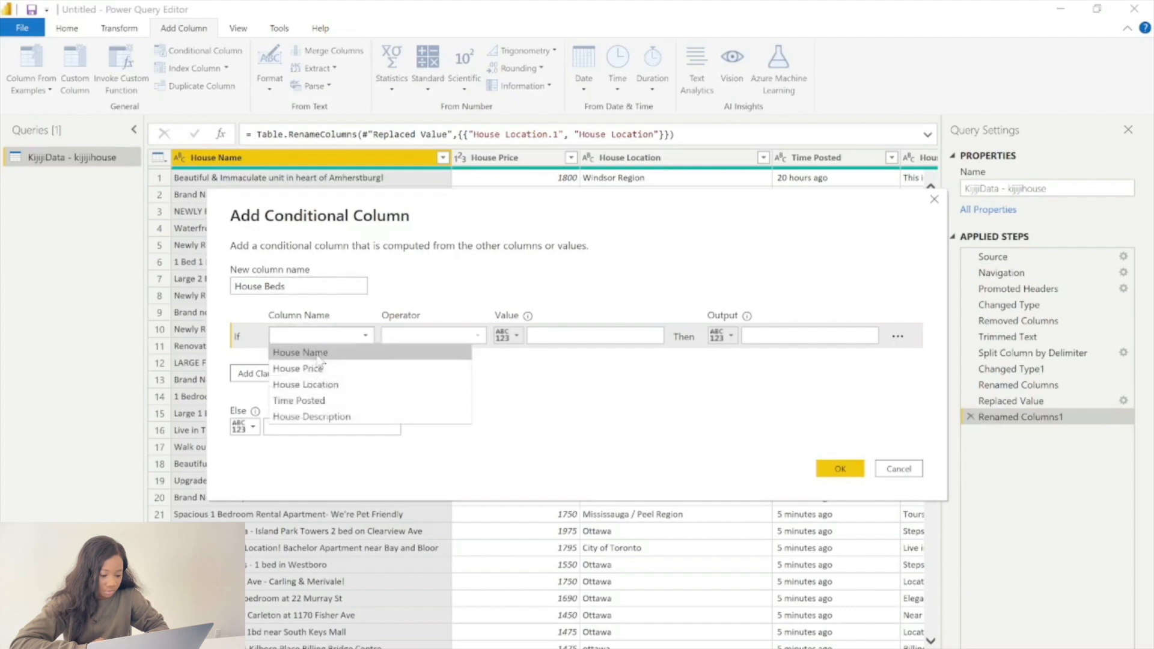
click(317, 353)
click(428, 337)
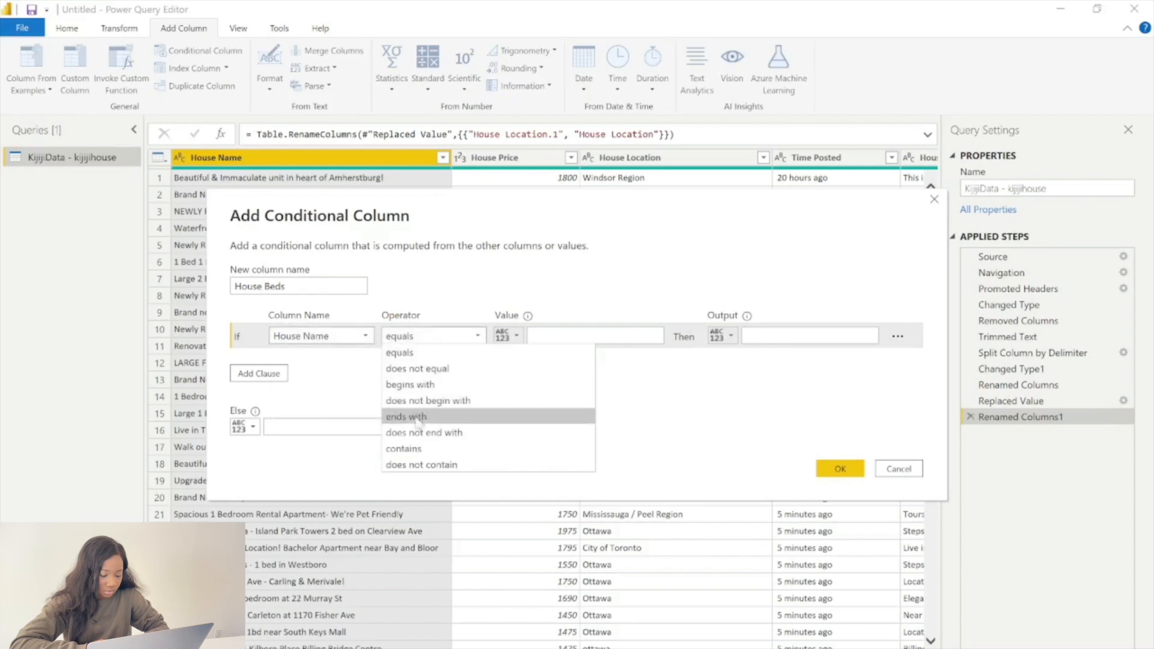
click(423, 448)
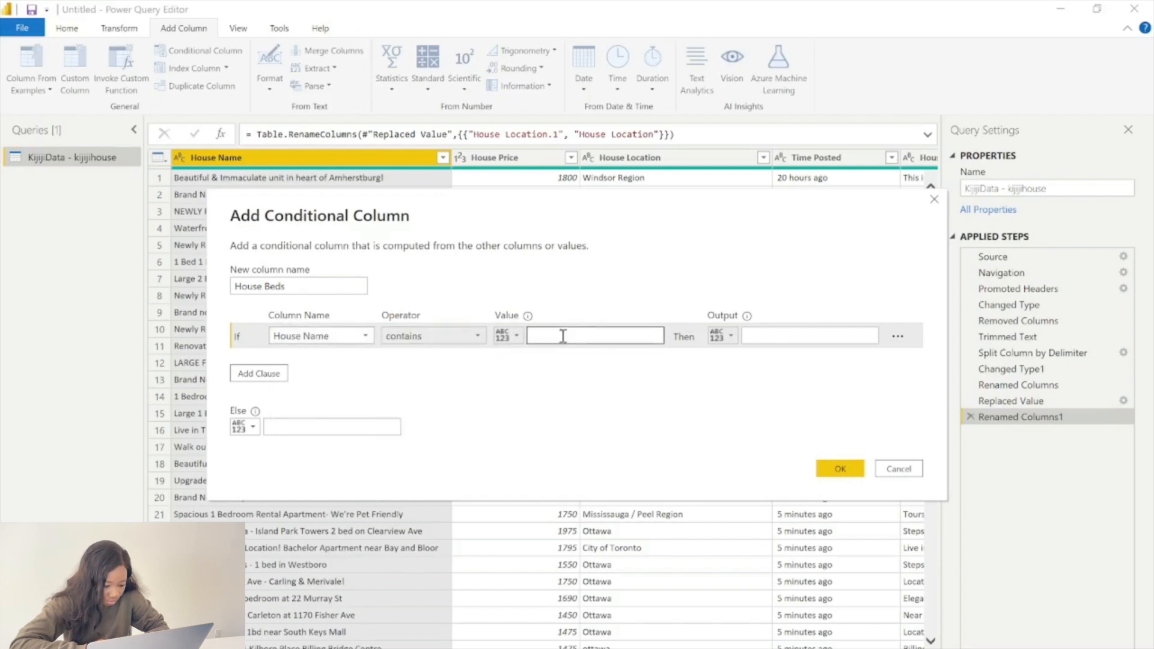
click(563, 335)
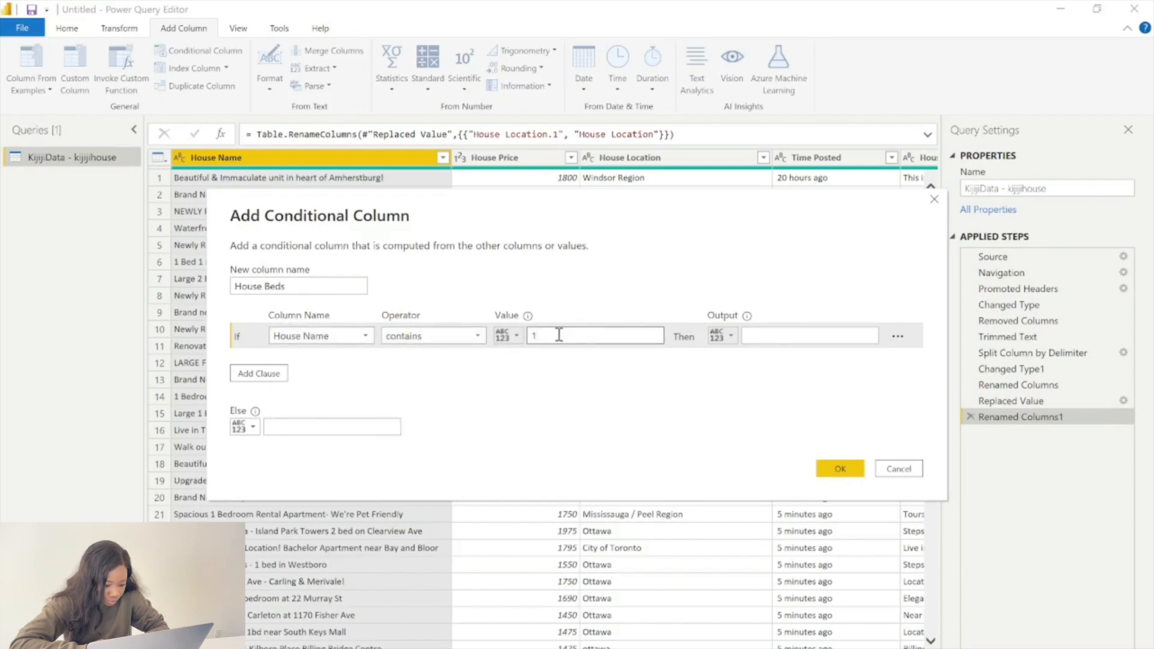
text(1 Bed)
click(750, 335)
text(1)
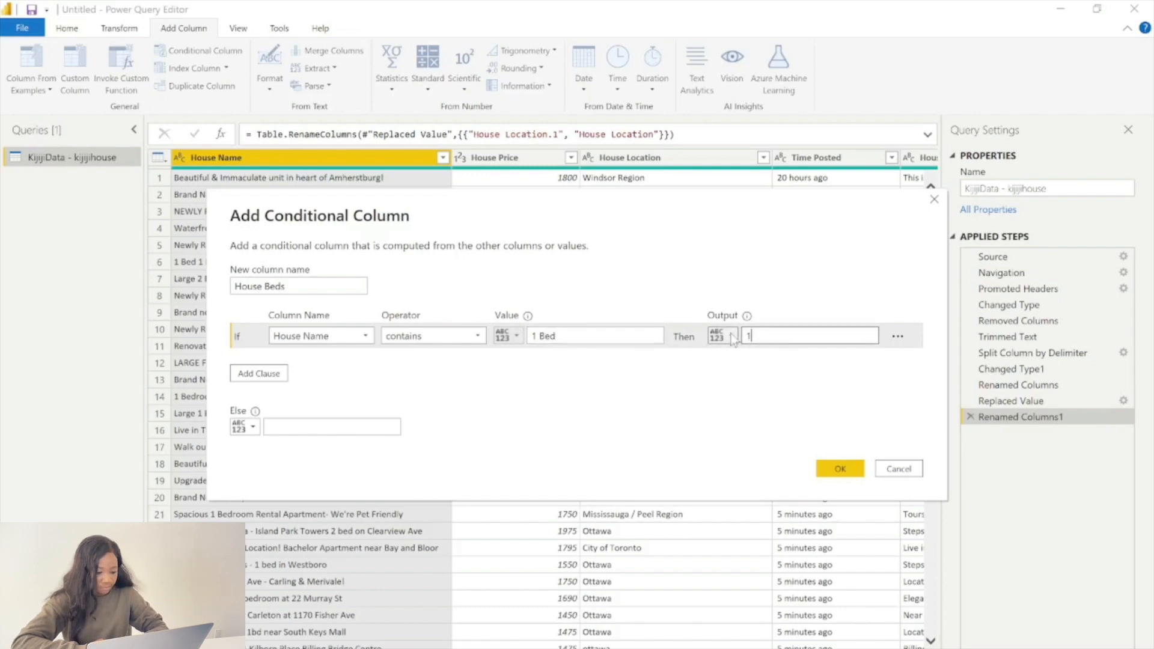
Add an else-if clause so that a House Name containing "2 Bed" outputs 2
click(275, 374)
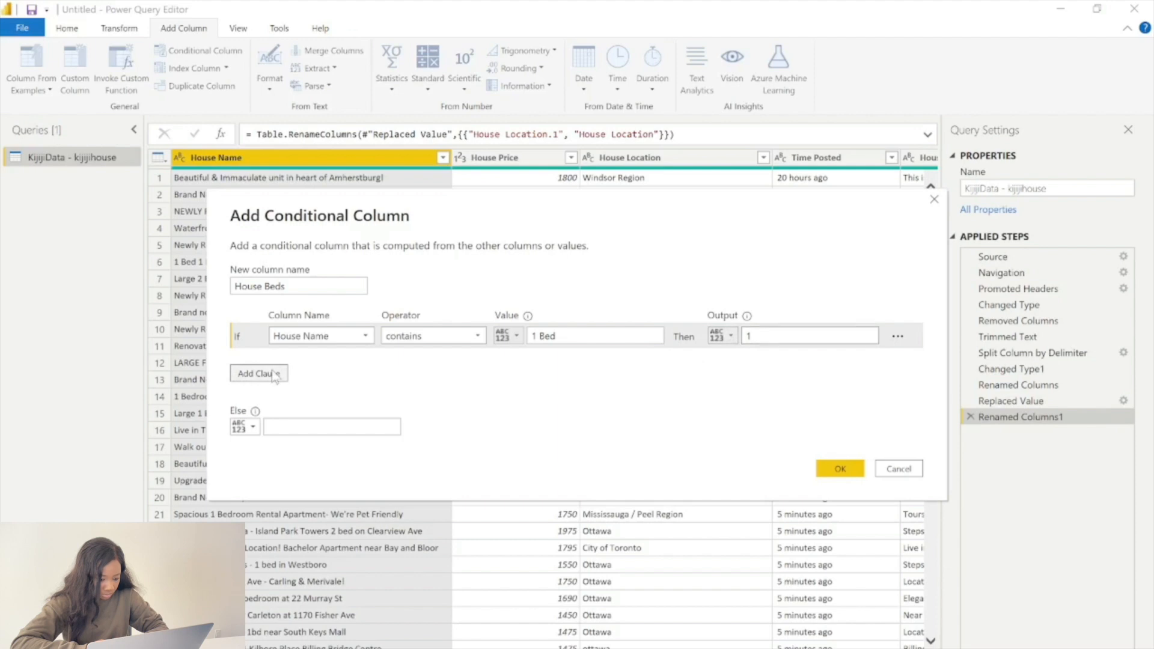
click(312, 364)
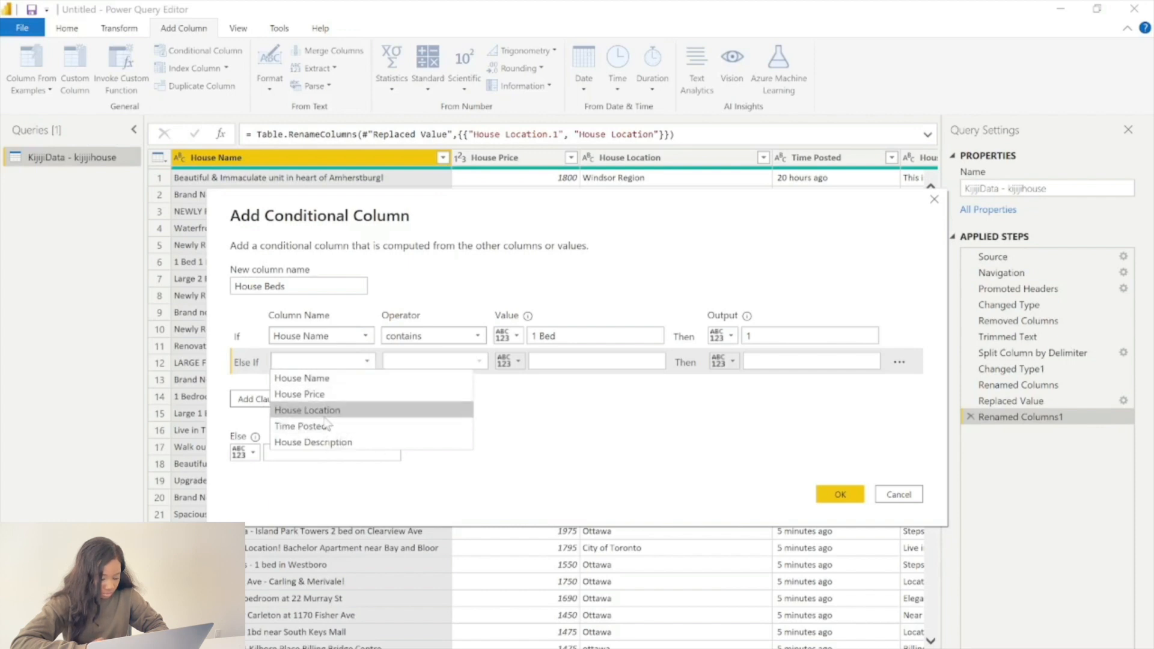
click(328, 381)
click(445, 365)
click(403, 467)
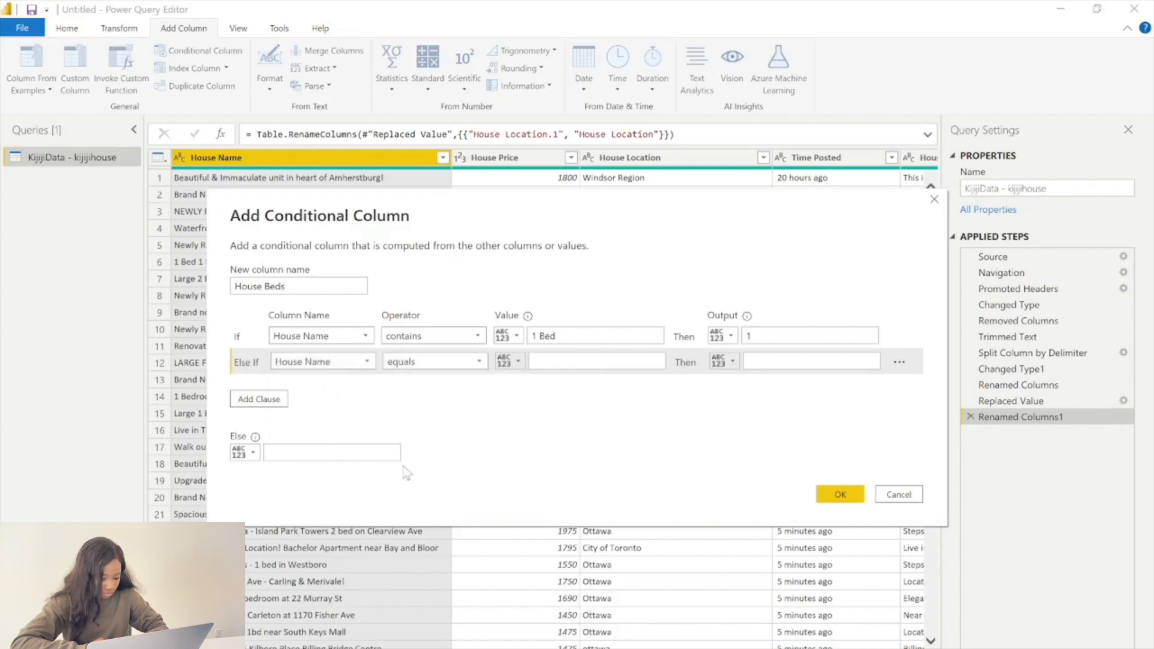
click(565, 362)
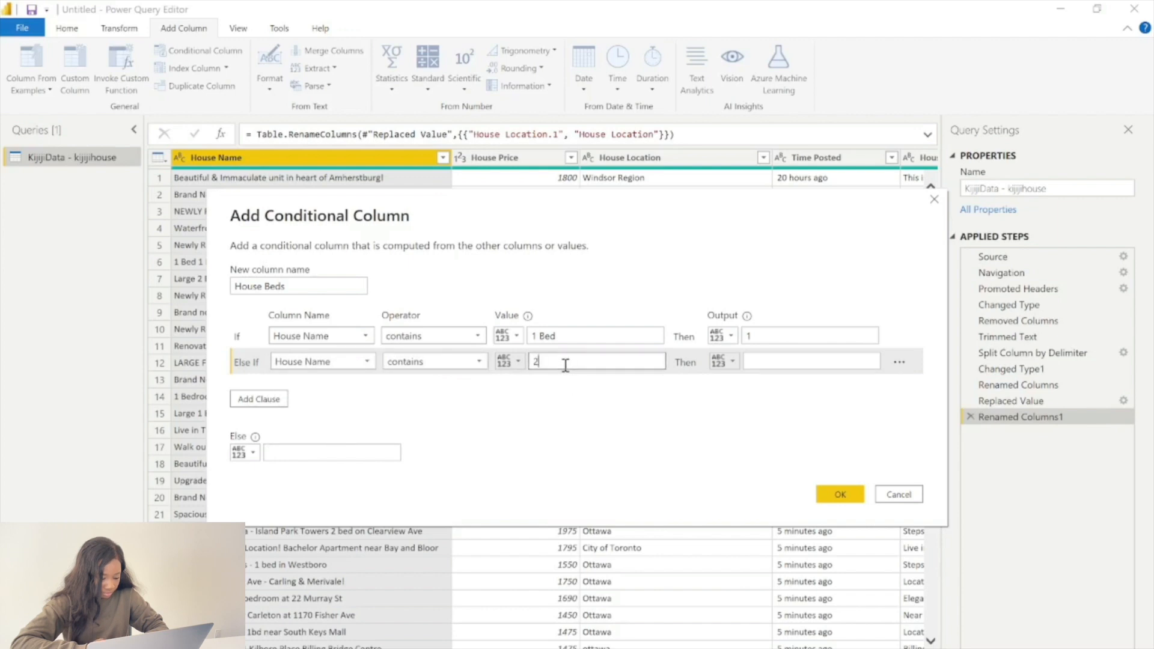
text(2 B)
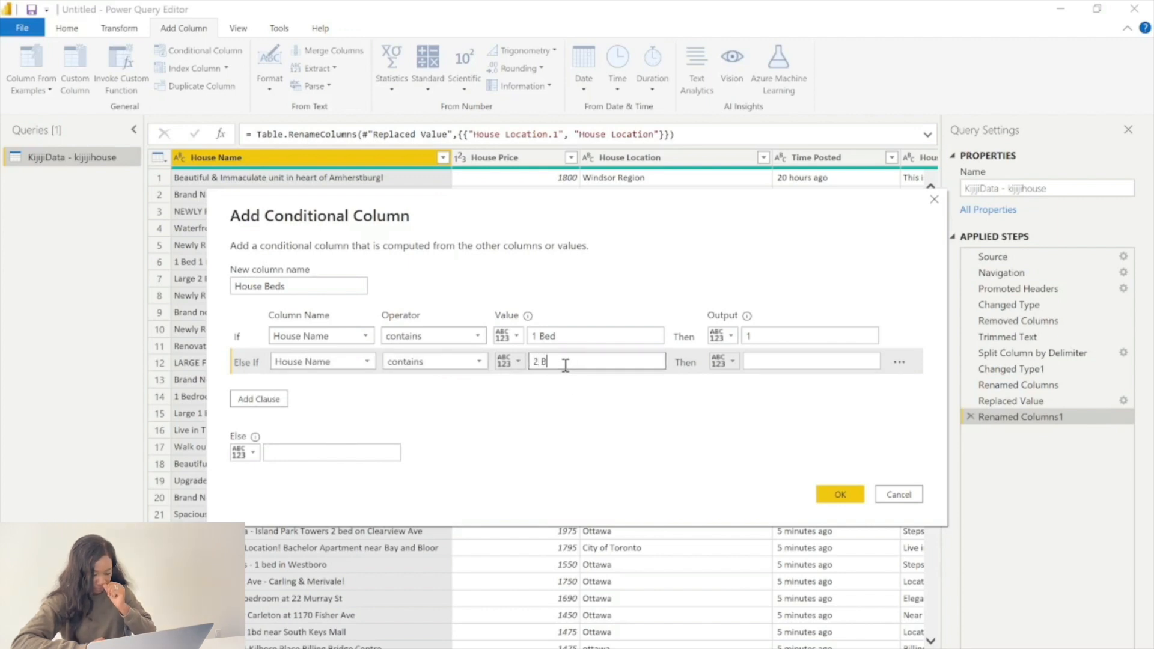
text(ed)
click(751, 360)
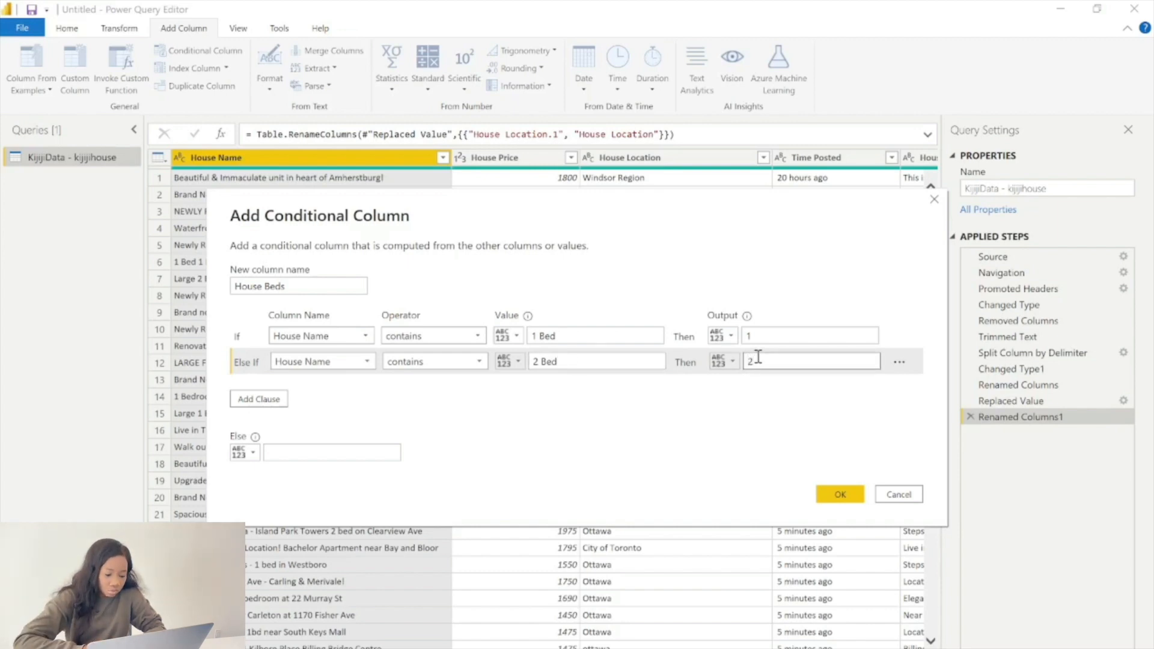
text(2)
Add a third clause so that a House Name containing "1bd" outputs 1
click(252, 399)
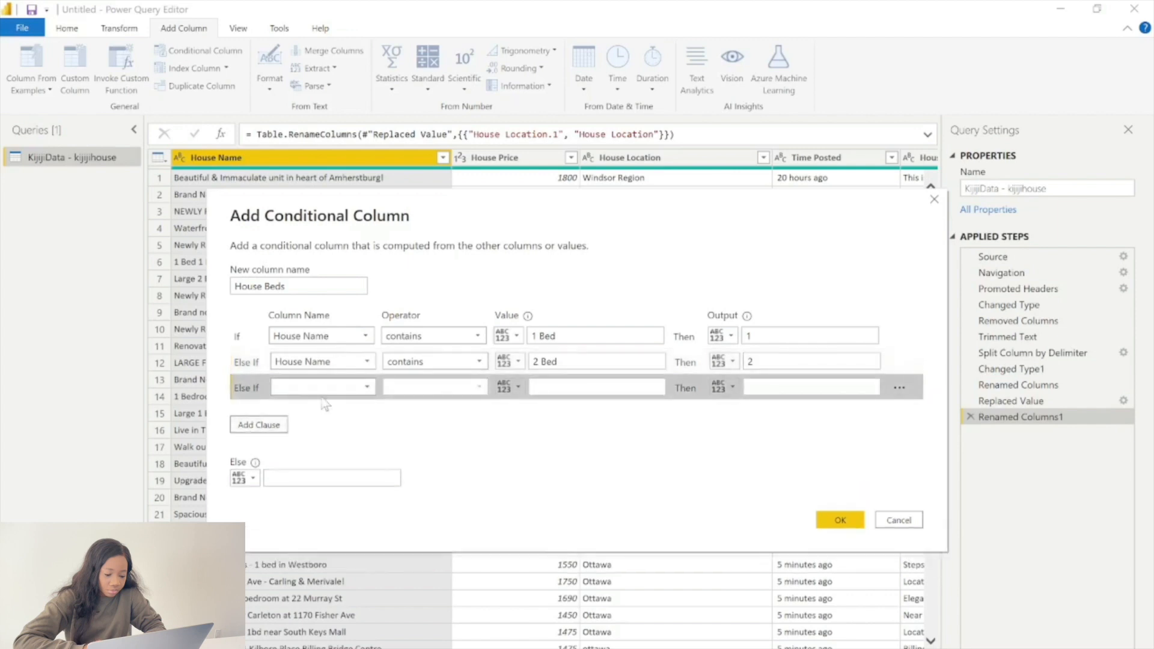
click(318, 387)
click(318, 407)
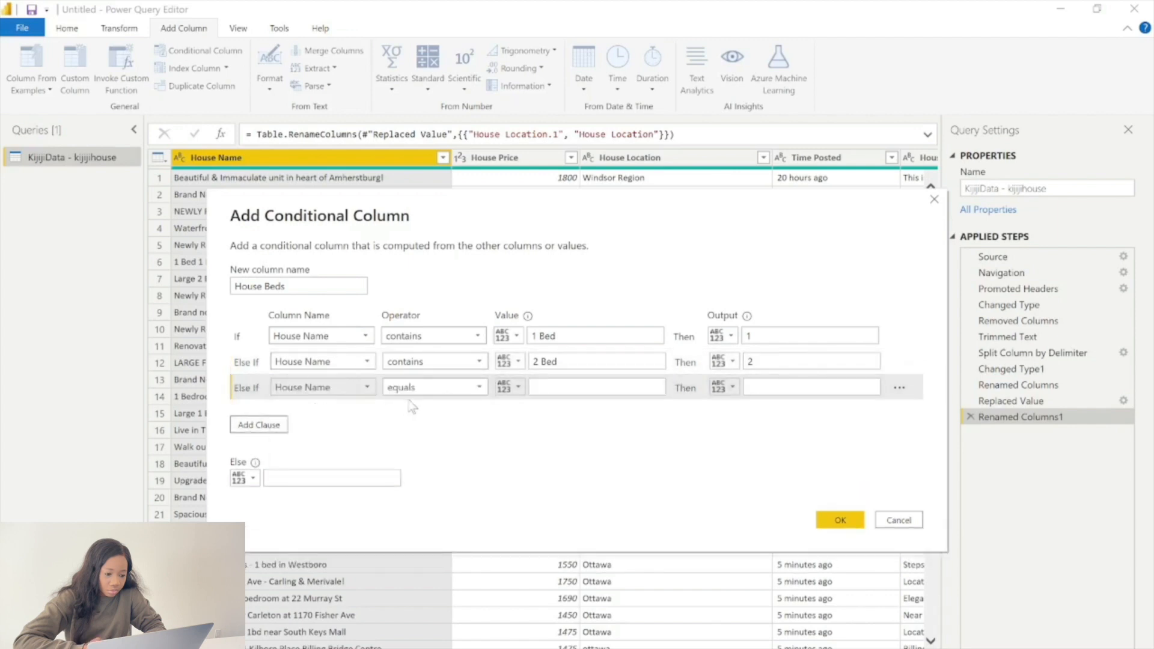
click(415, 387)
click(414, 498)
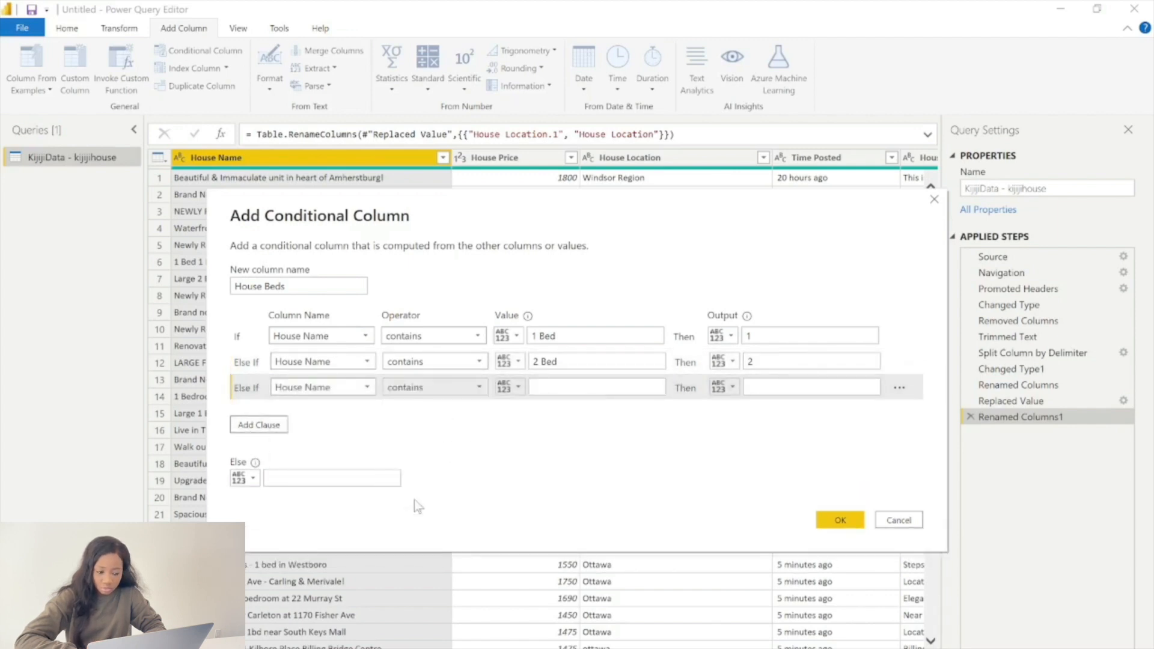
click(549, 388)
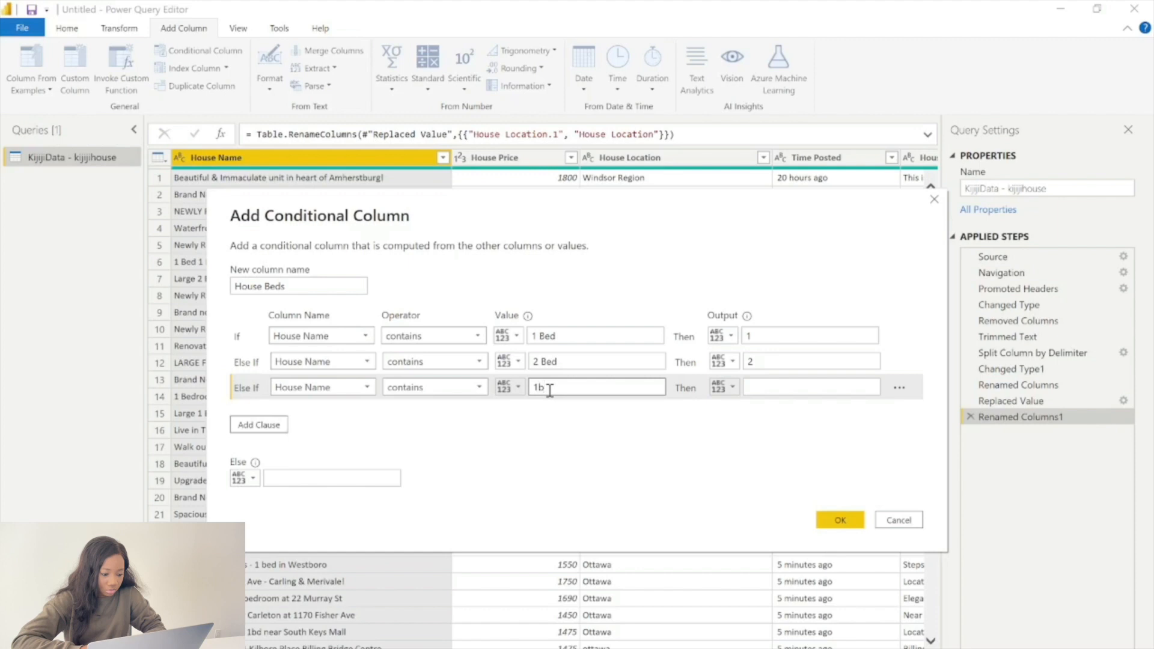
click(756, 385)
text(1)
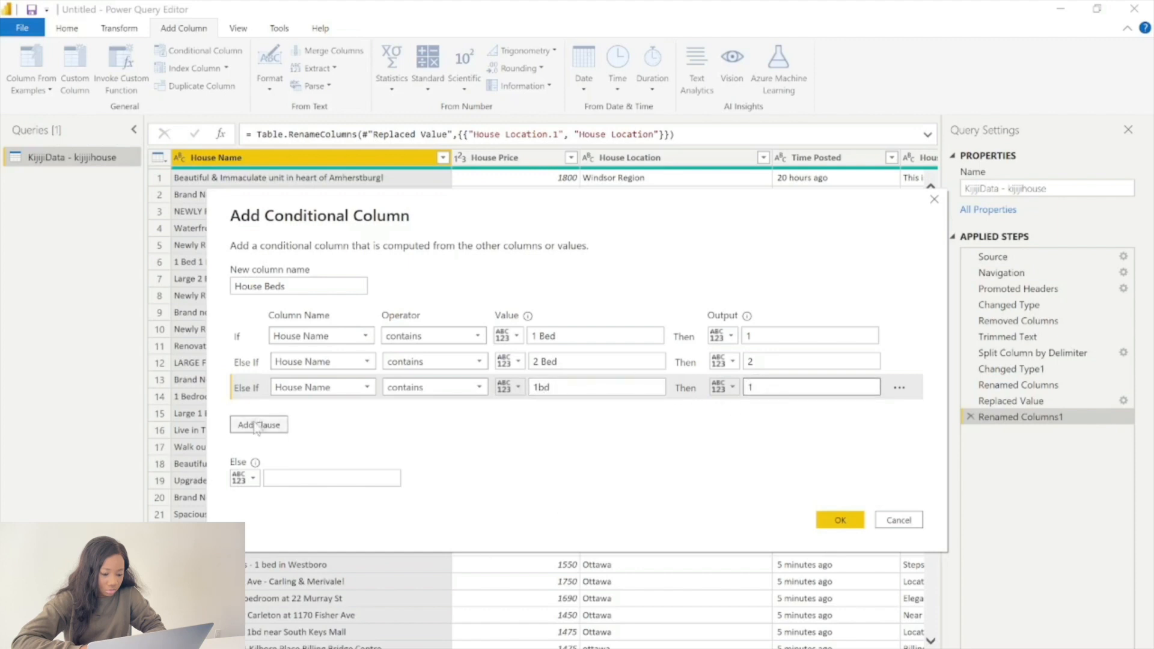
Add a fourth clause outputting 2 when House Name contains "2bd", and create the conditional column
click(258, 425)
click(591, 410)
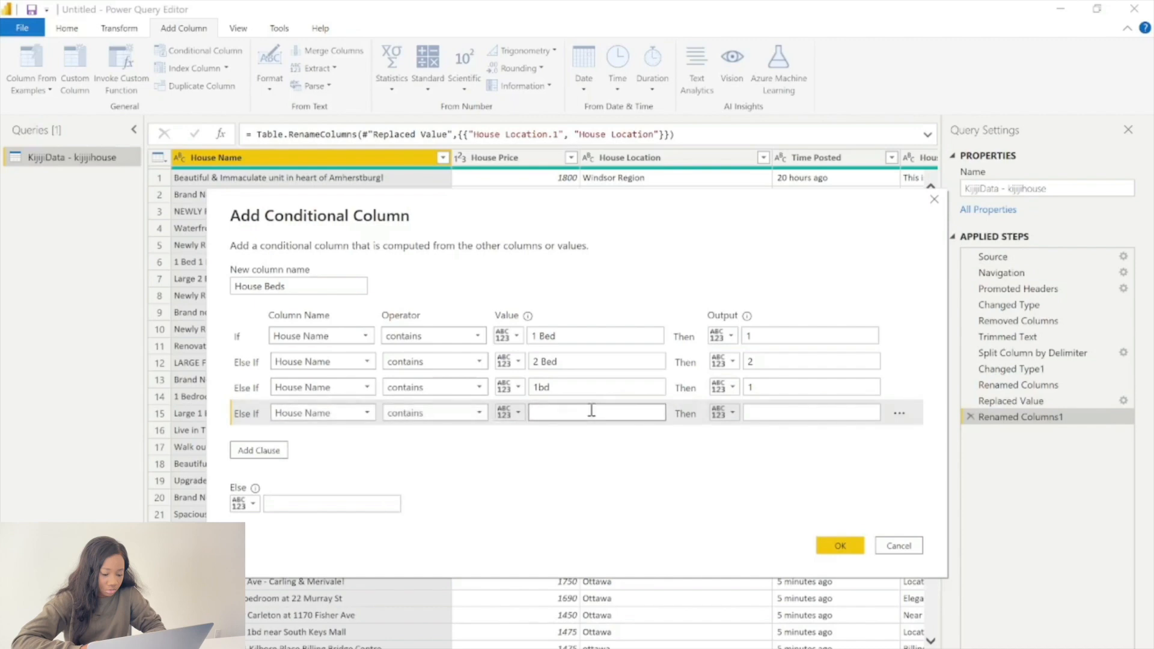
text(2bd)
click(759, 412)
text(2)
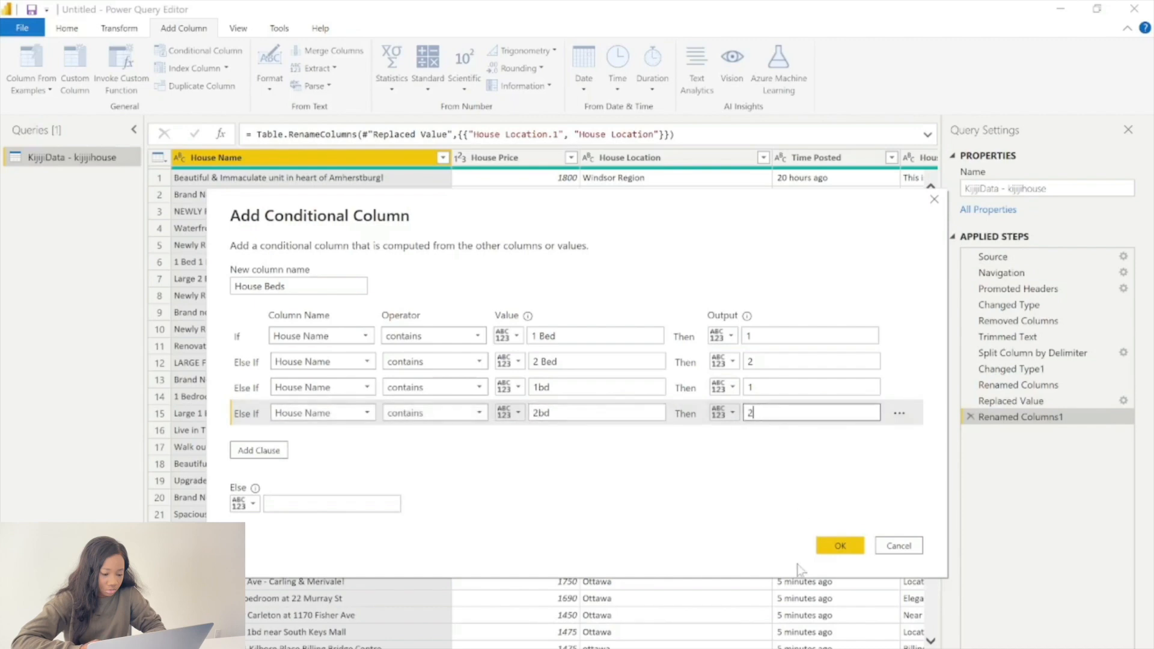
click(828, 549)
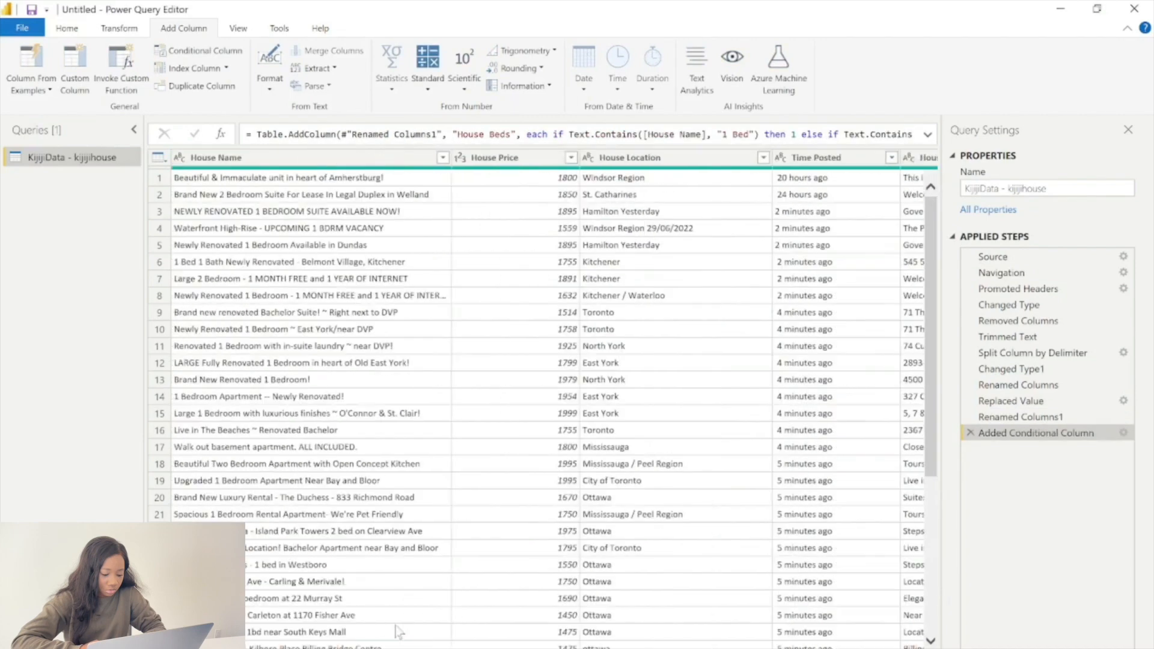
Examine the new House Beds values and compare them with the House Description text
drag(543, 640, 787, 641)
click(893, 399)
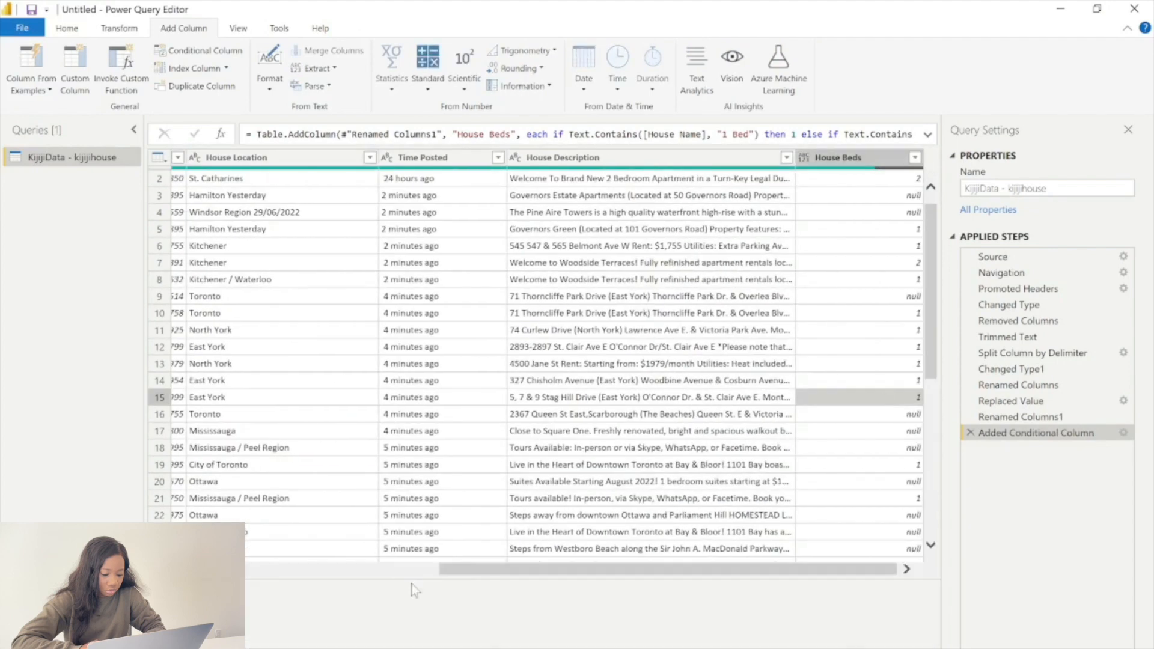
drag(505, 571, 721, 547)
click(909, 294)
drag(568, 570, 636, 596)
click(865, 398)
click(742, 414)
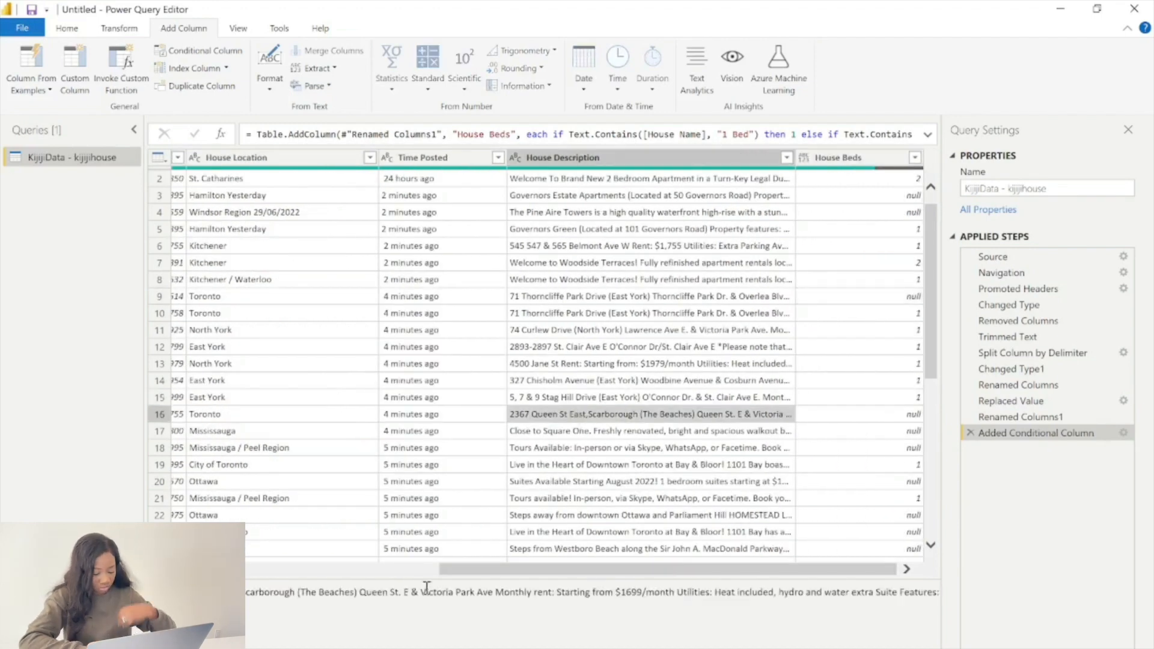
drag(466, 572, 420, 569)
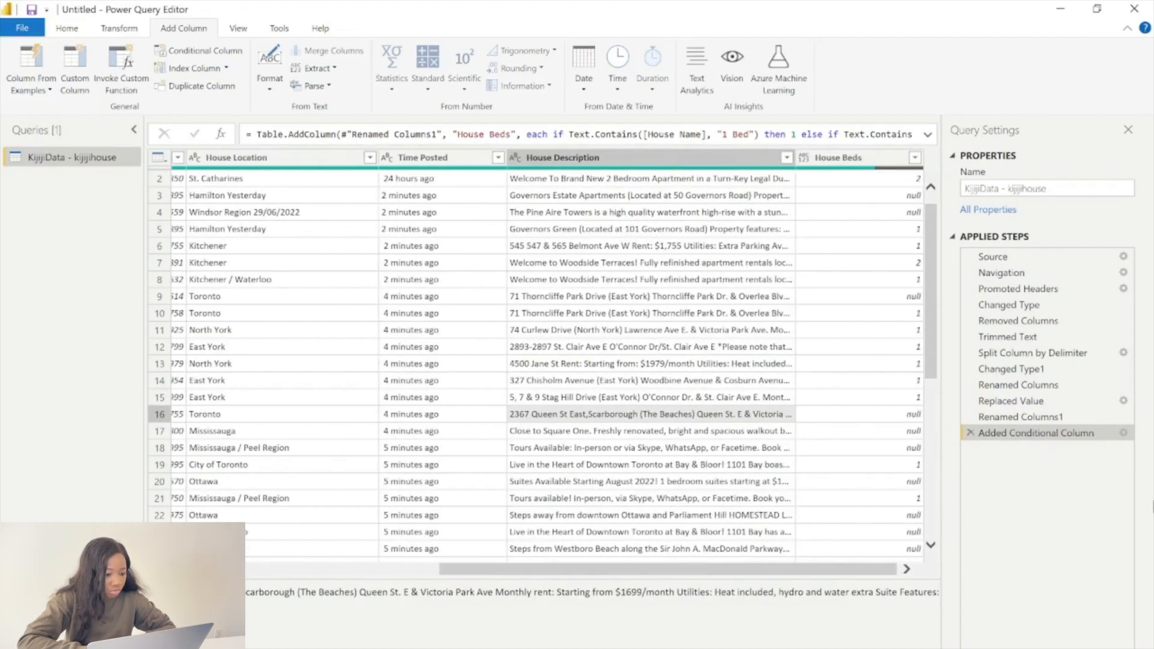
Compare the rows lacking a House Beds value with their House Name text
click(865, 447)
drag(643, 569, 403, 570)
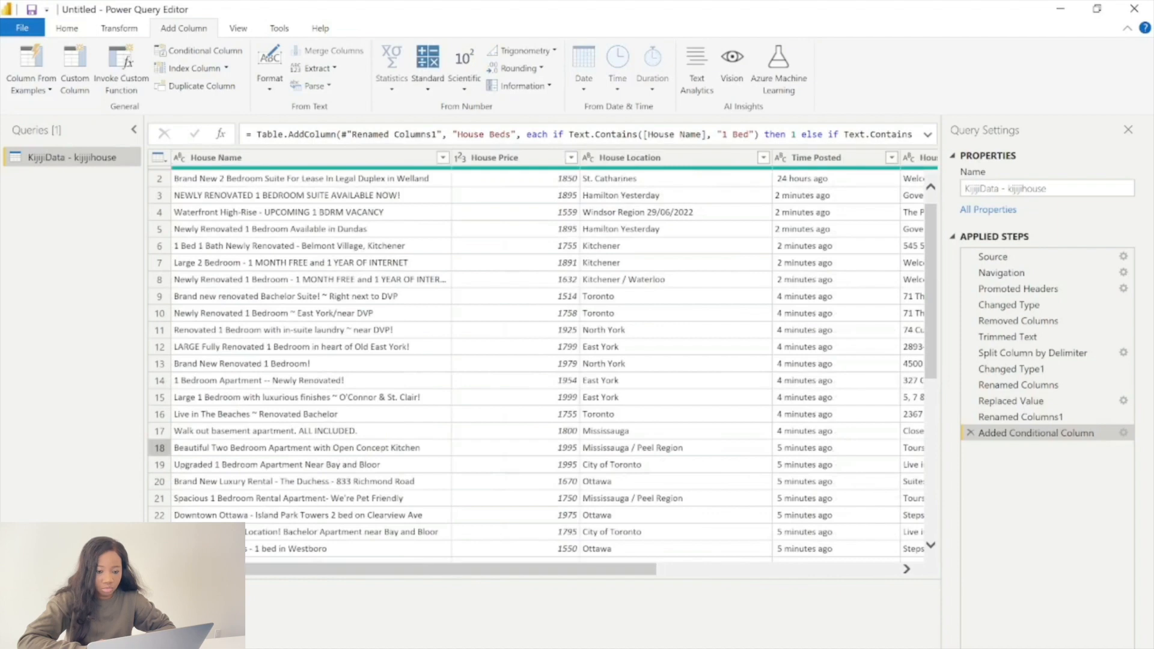
click(294, 465)
drag(310, 570, 618, 579)
drag(483, 571, 242, 569)
key(End)
key(Down)
key(Home)
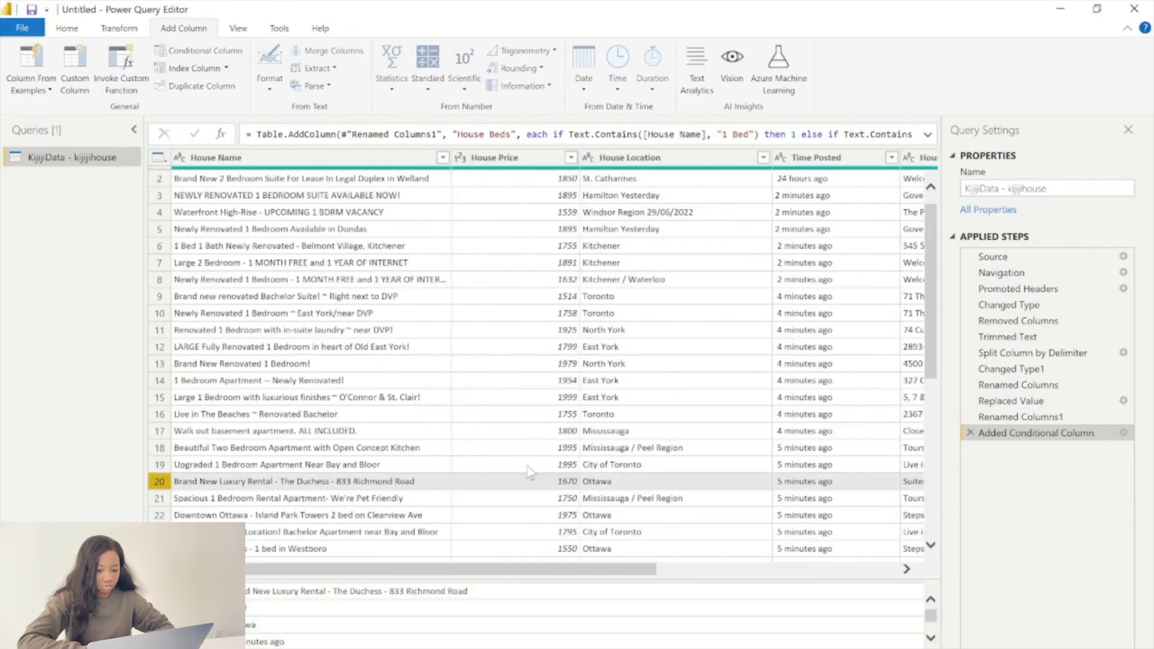
drag(575, 570, 823, 571)
drag(931, 356, 940, 455)
Edit the House Beds conditional column so that its Else value is 1
click(1123, 433)
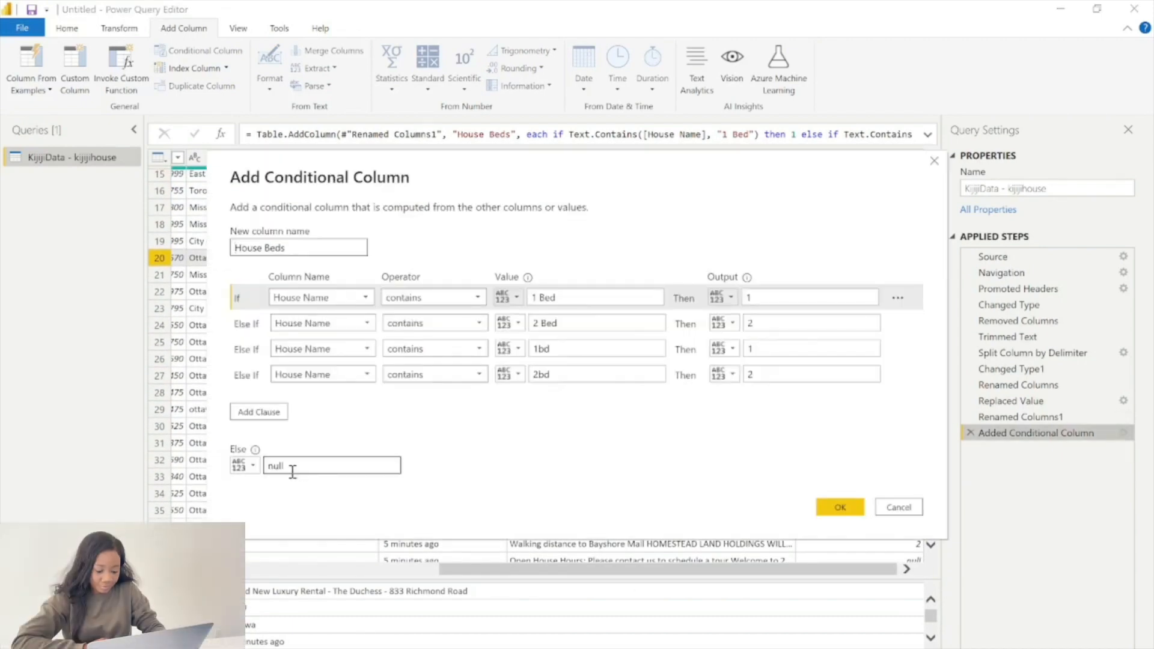
drag(287, 466, 269, 465)
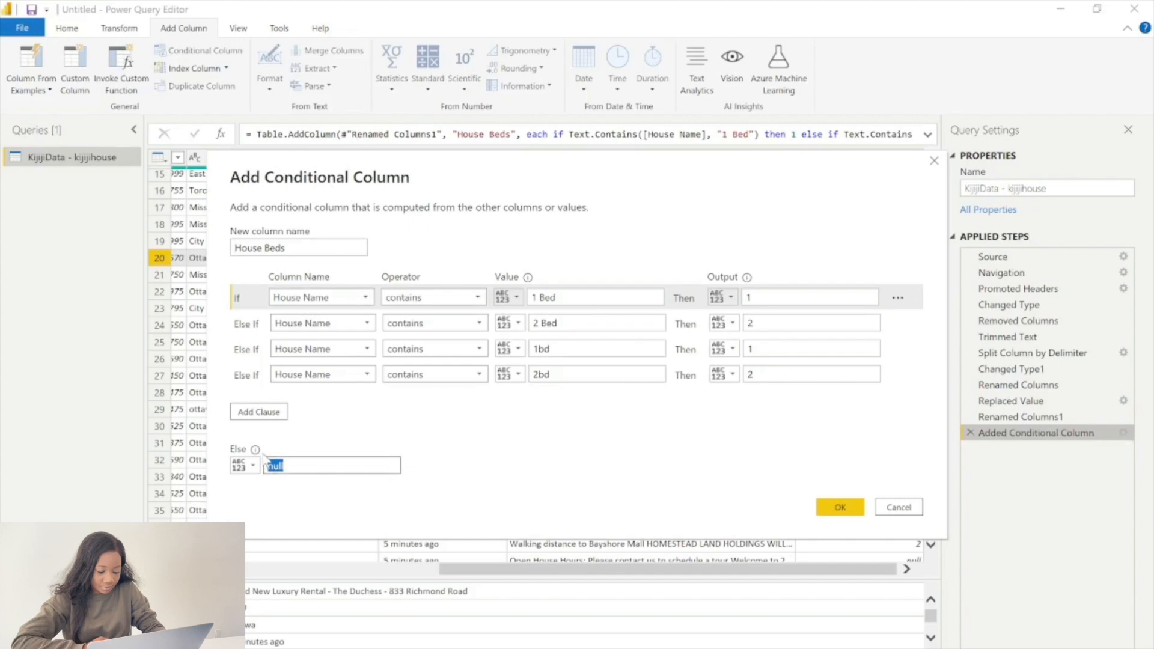
text(1)
click(839, 507)
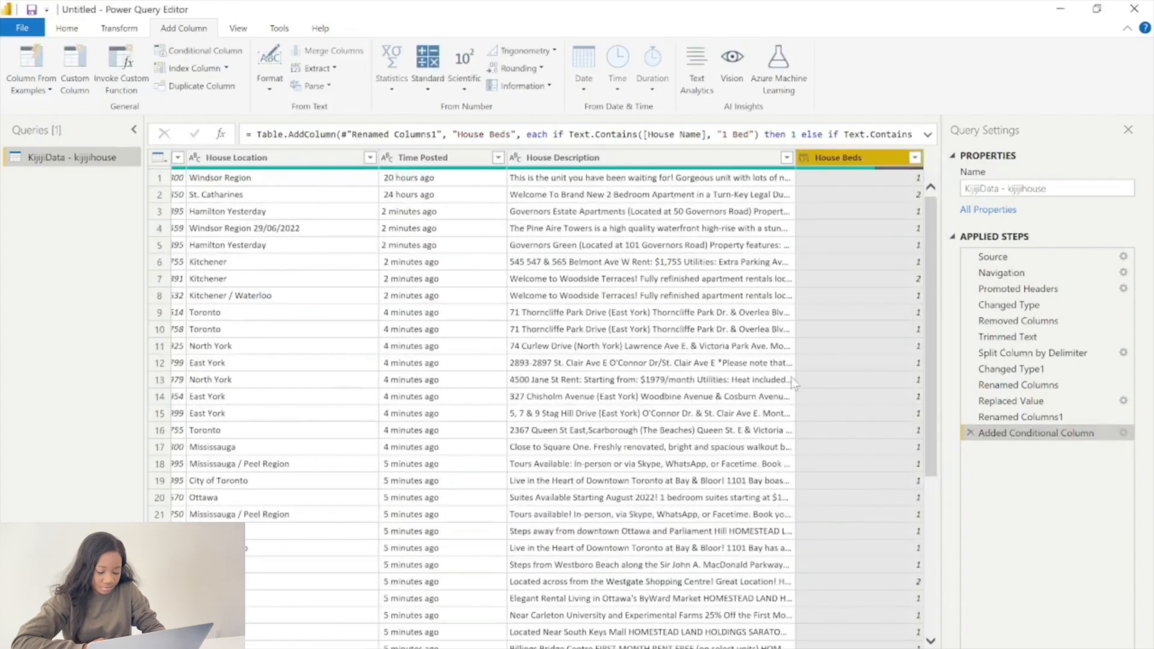
Check the updated House Beds values and change the column's data type to Decimal Number
scroll(939, 323, down, 10)
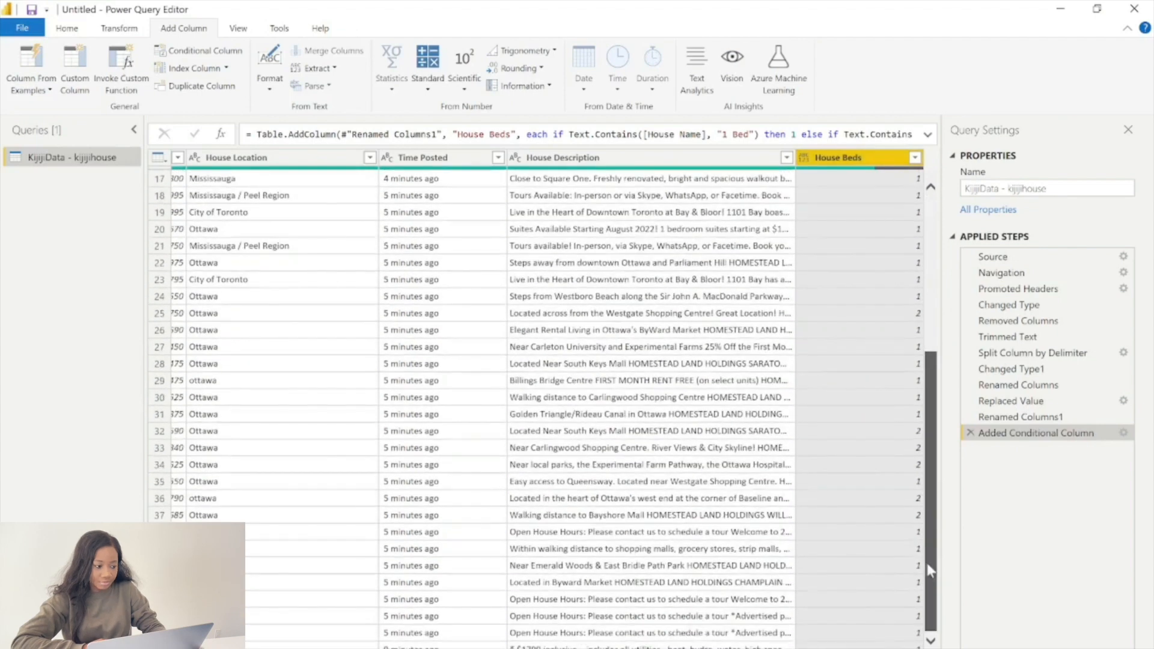
scroll(939, 271, up, 10)
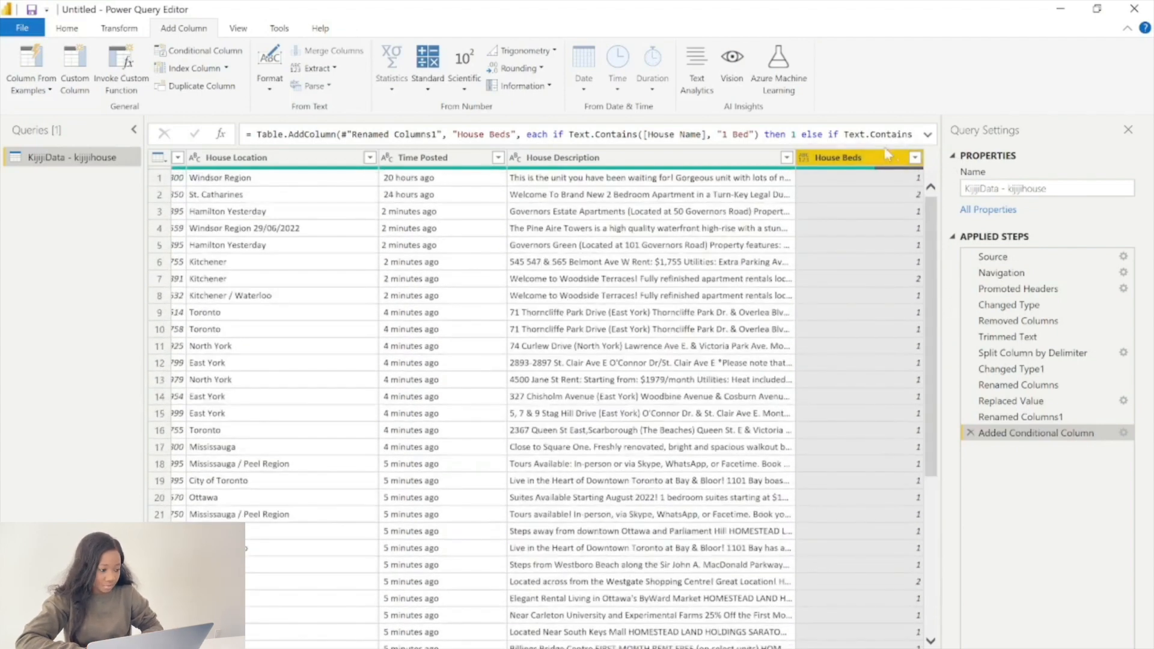
click(805, 158)
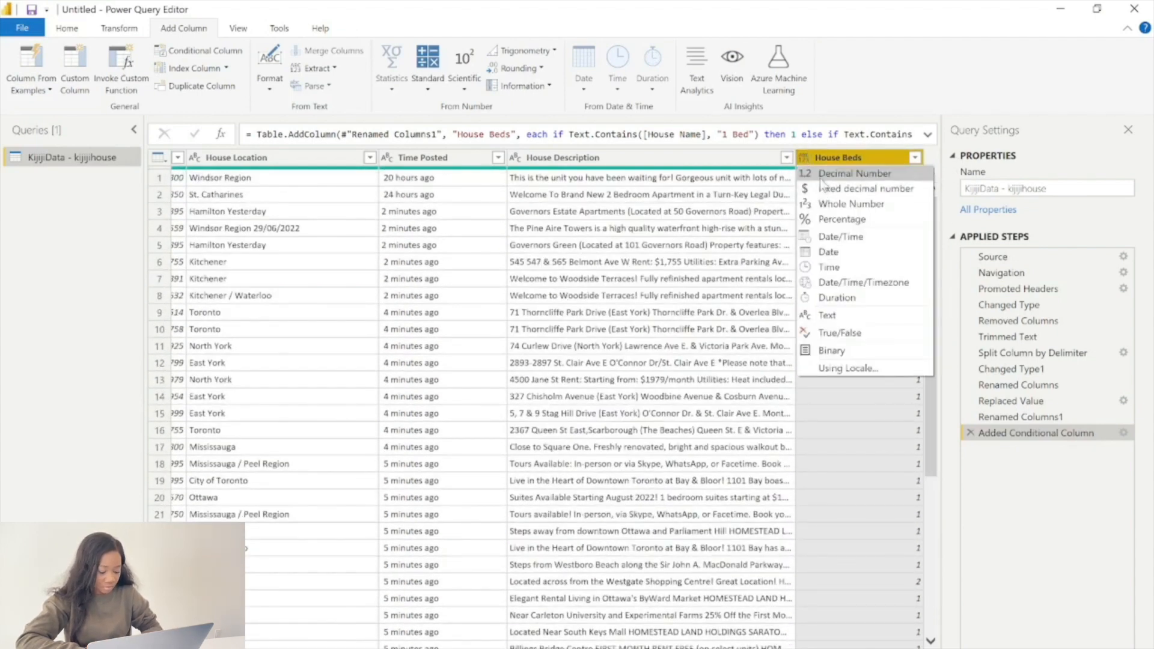
click(853, 173)
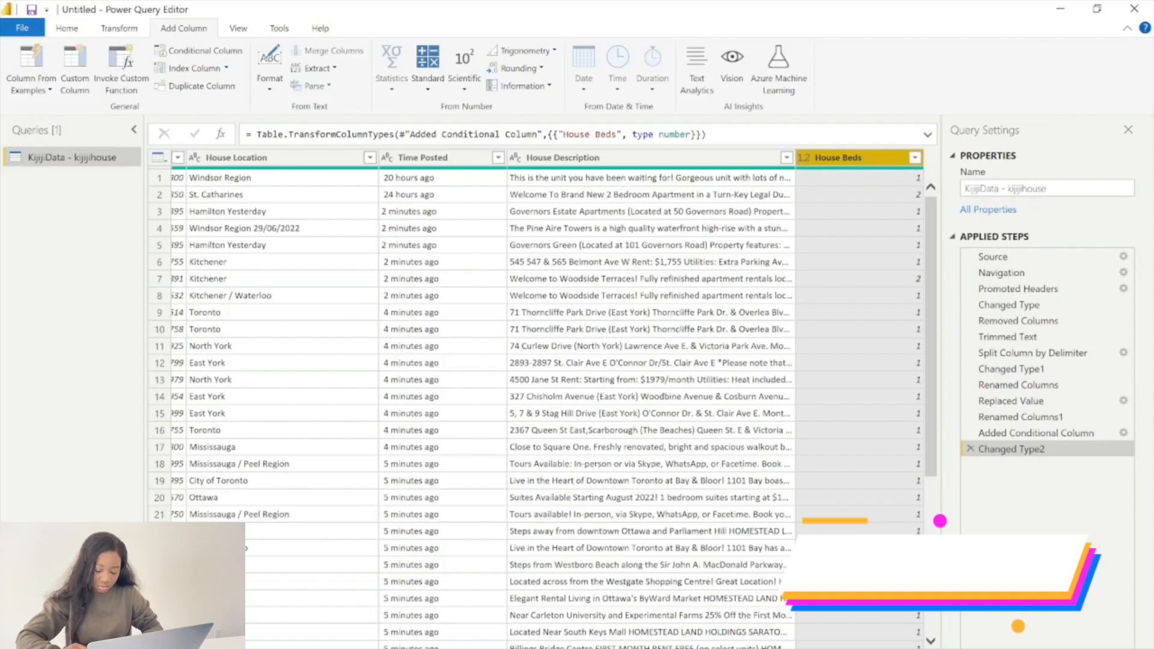
Examine the range of distinct values in the House Price column without applying a filter
scroll(541, 397, left, 6)
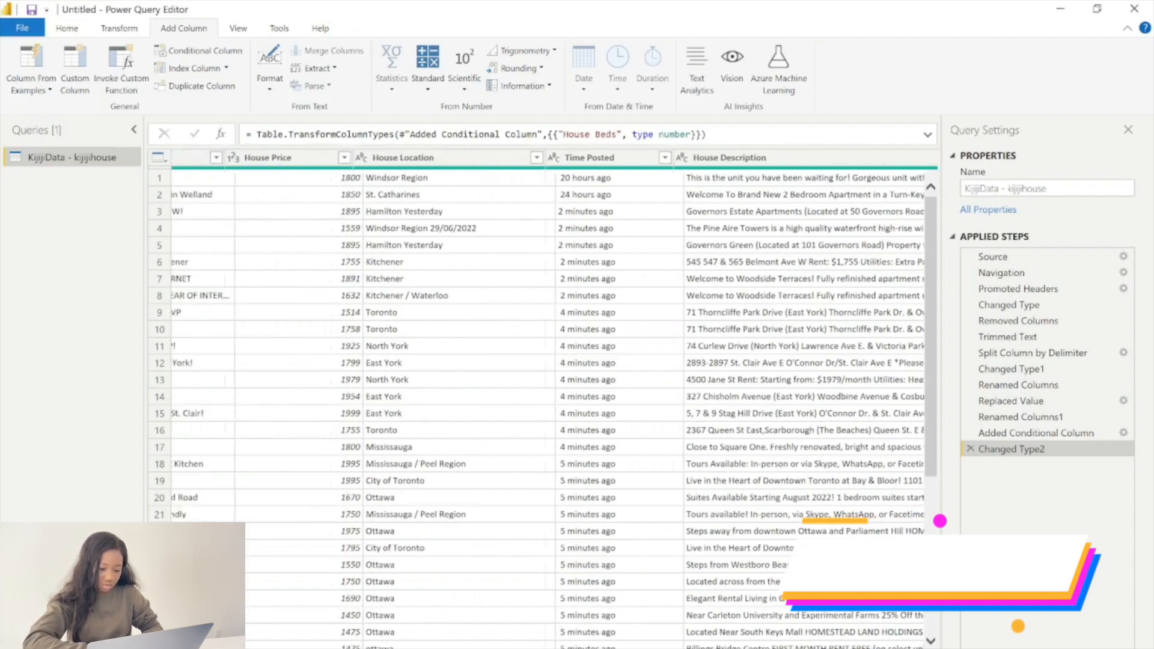
scroll(541, 397, left, 2)
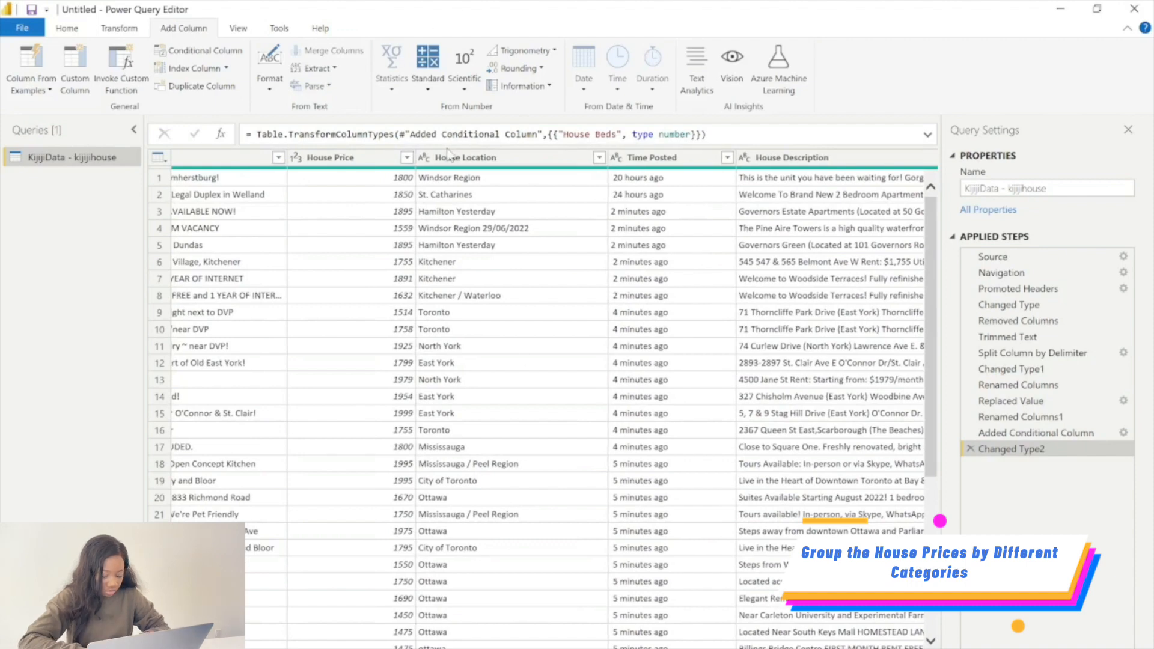
click(224, 53)
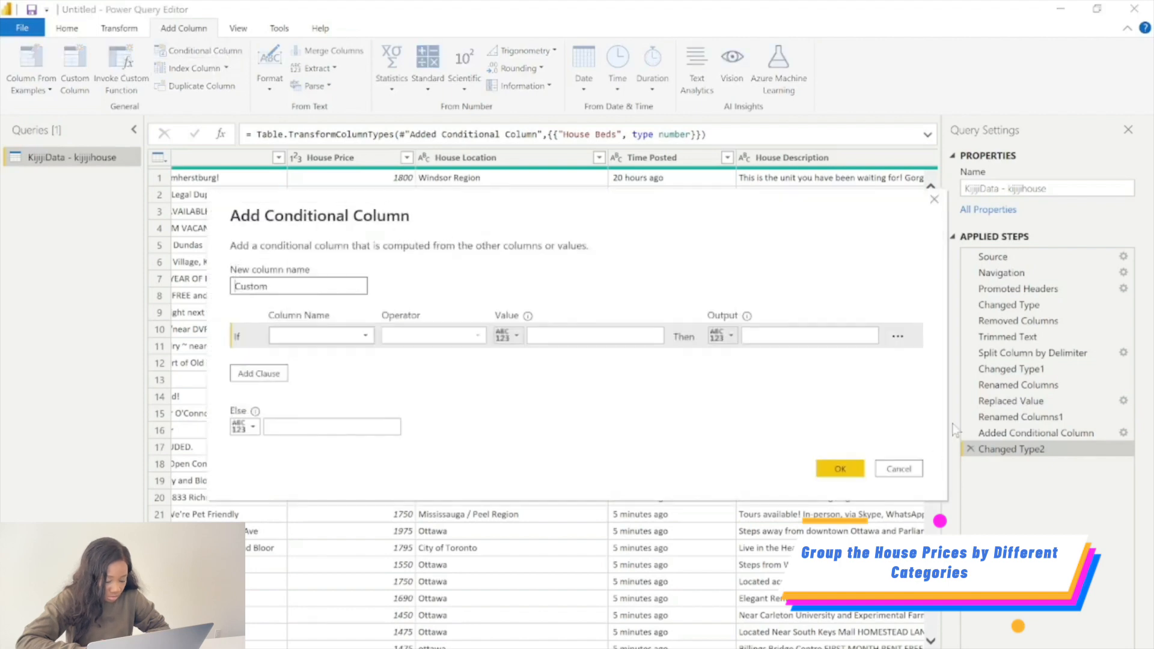
click(898, 469)
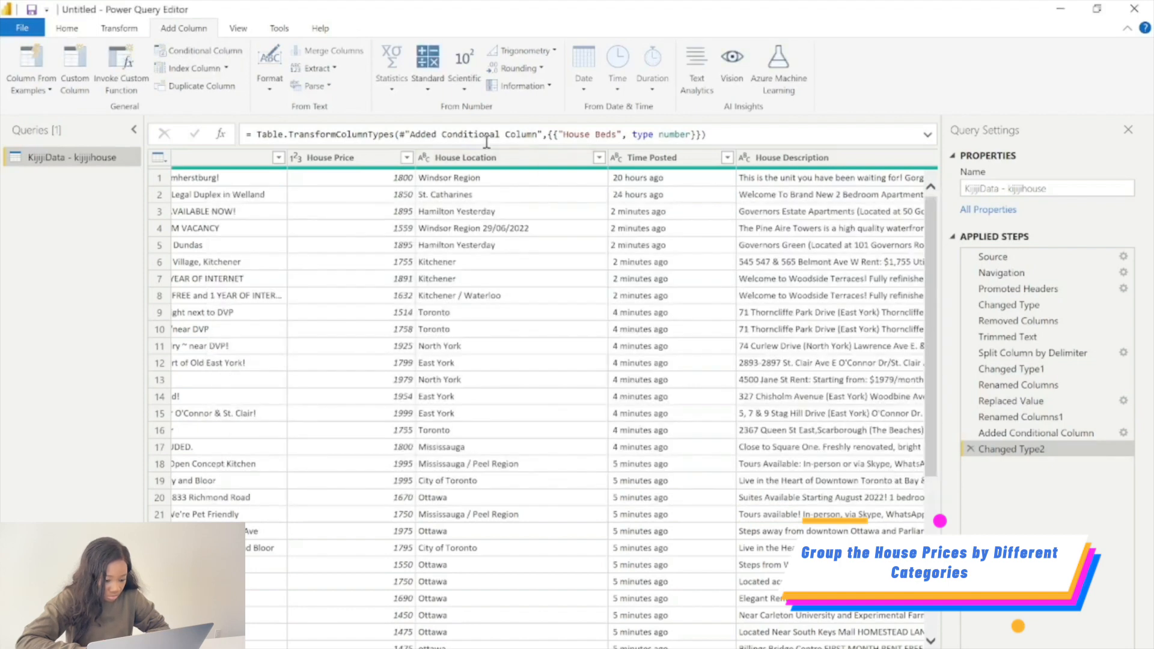
click(407, 157)
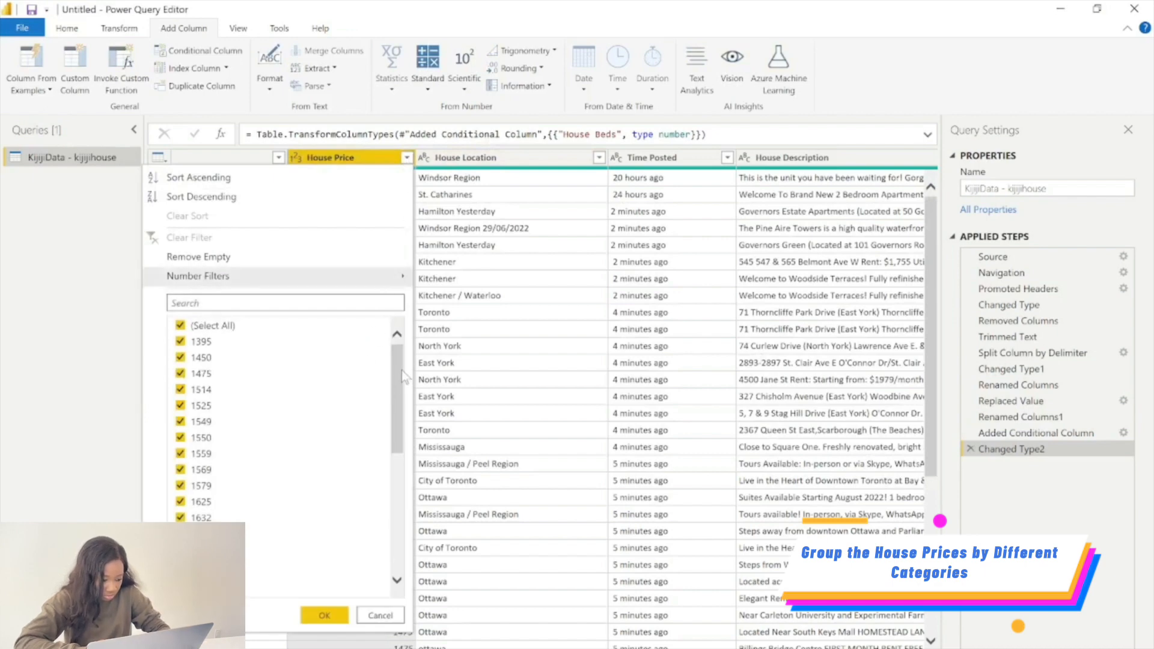
drag(401, 376, 411, 353)
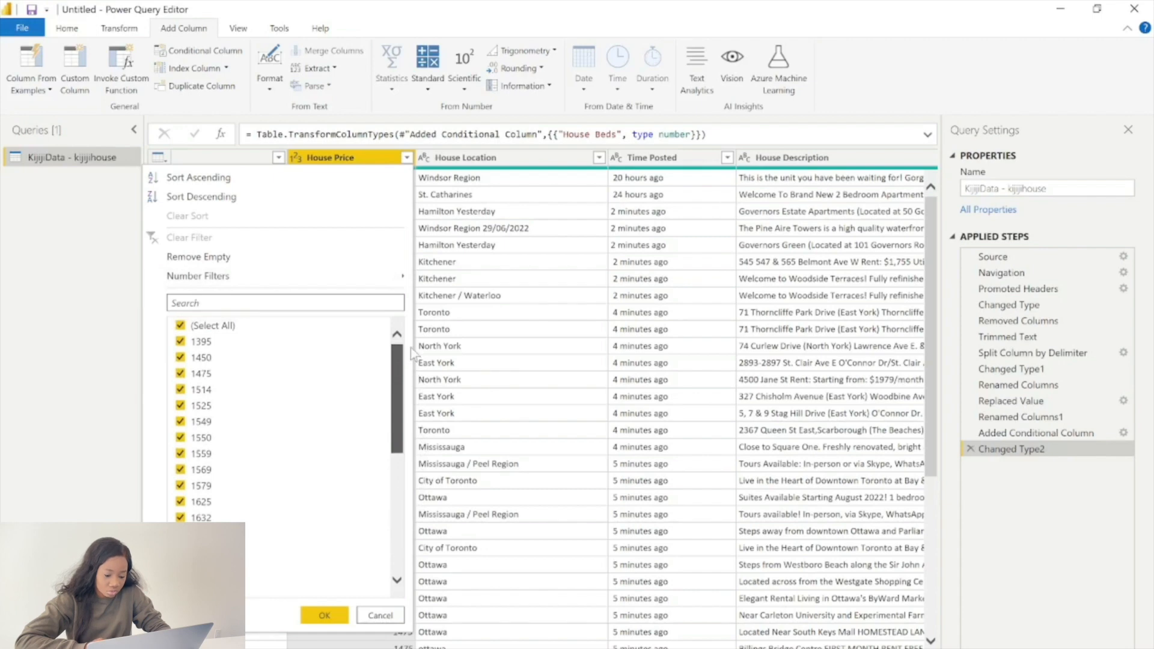
drag(411, 354, 406, 541)
click(375, 617)
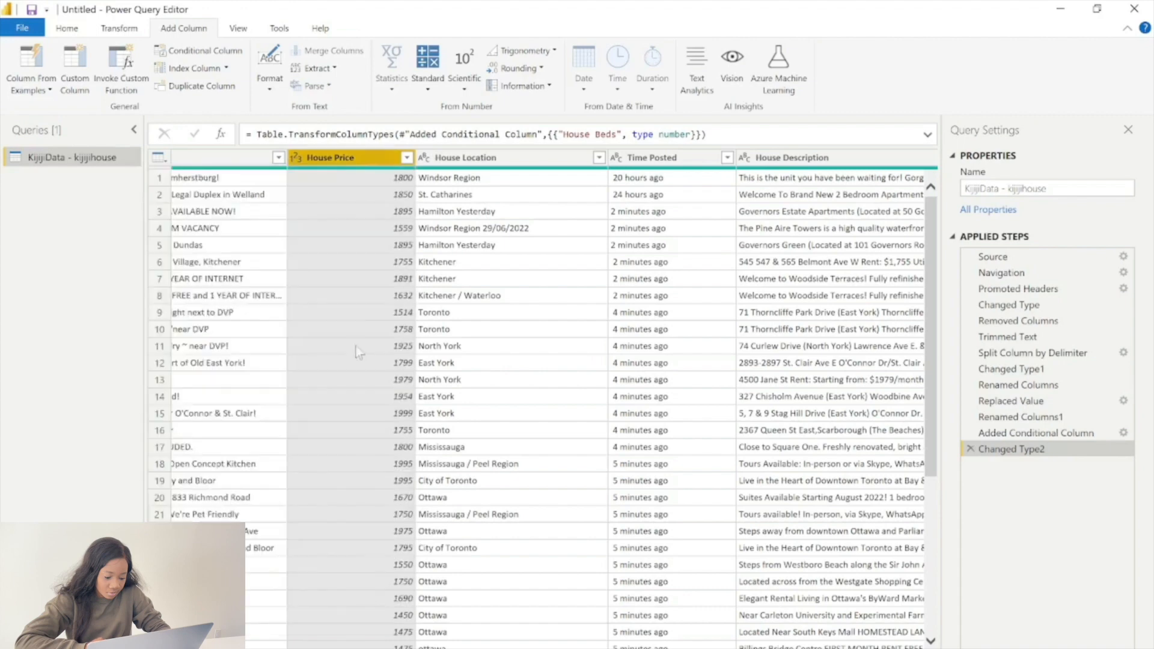
Start a new conditional column named Price Category, with its first clause based on House Price
click(231, 54)
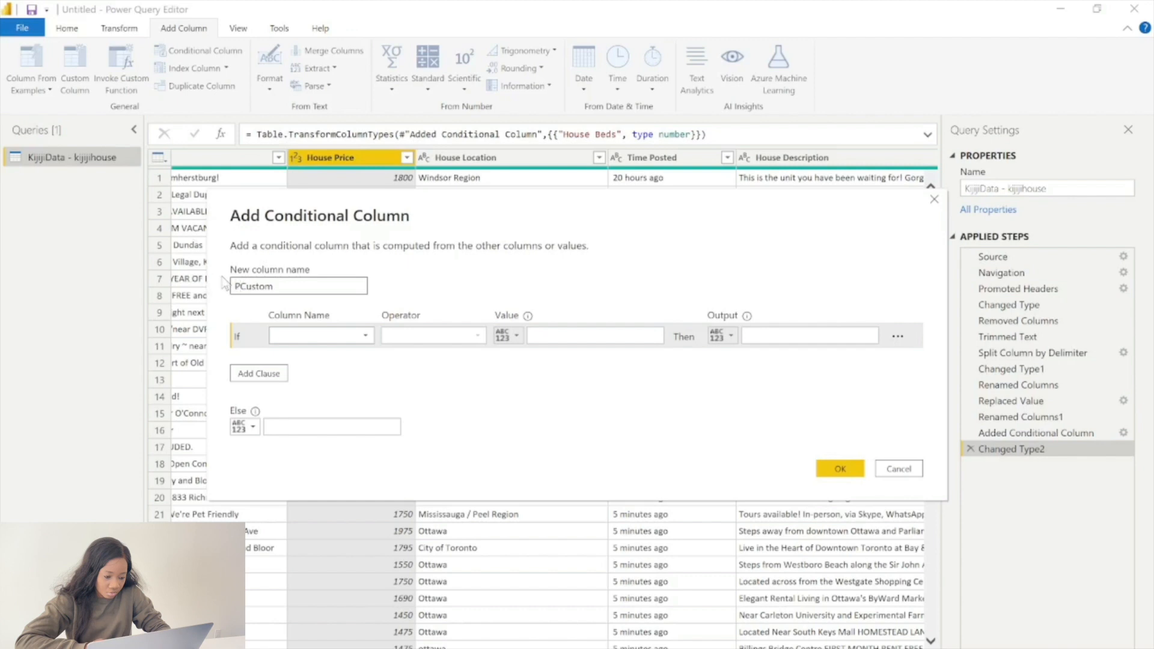
double_click(258, 287)
text(Price Category)
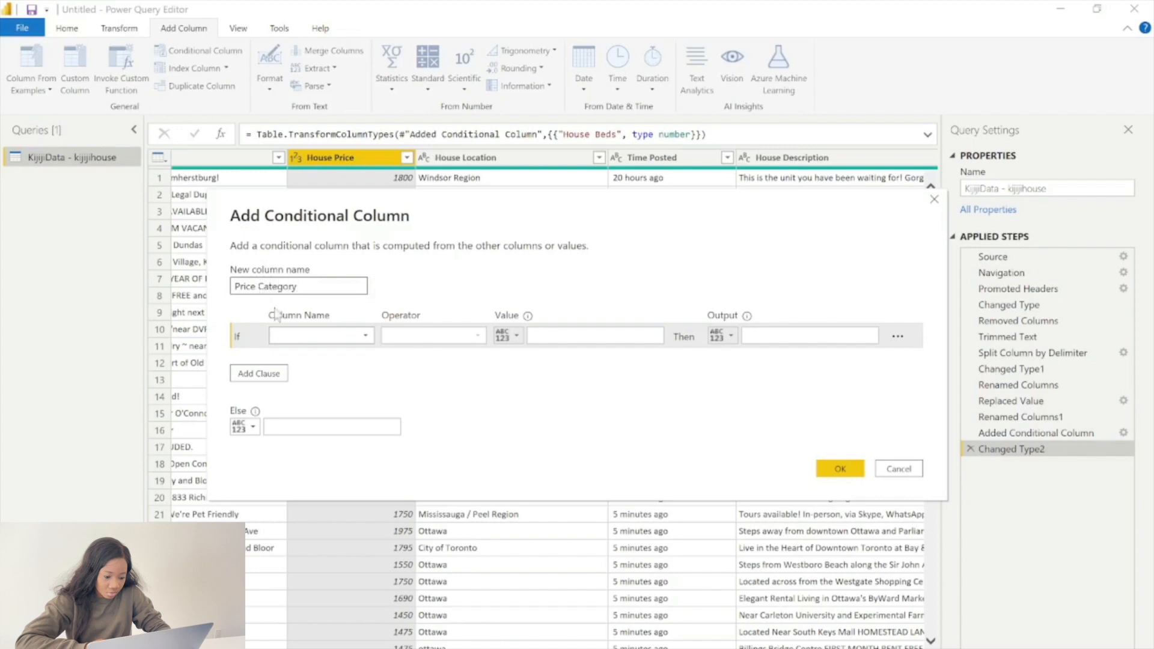
click(293, 335)
click(306, 368)
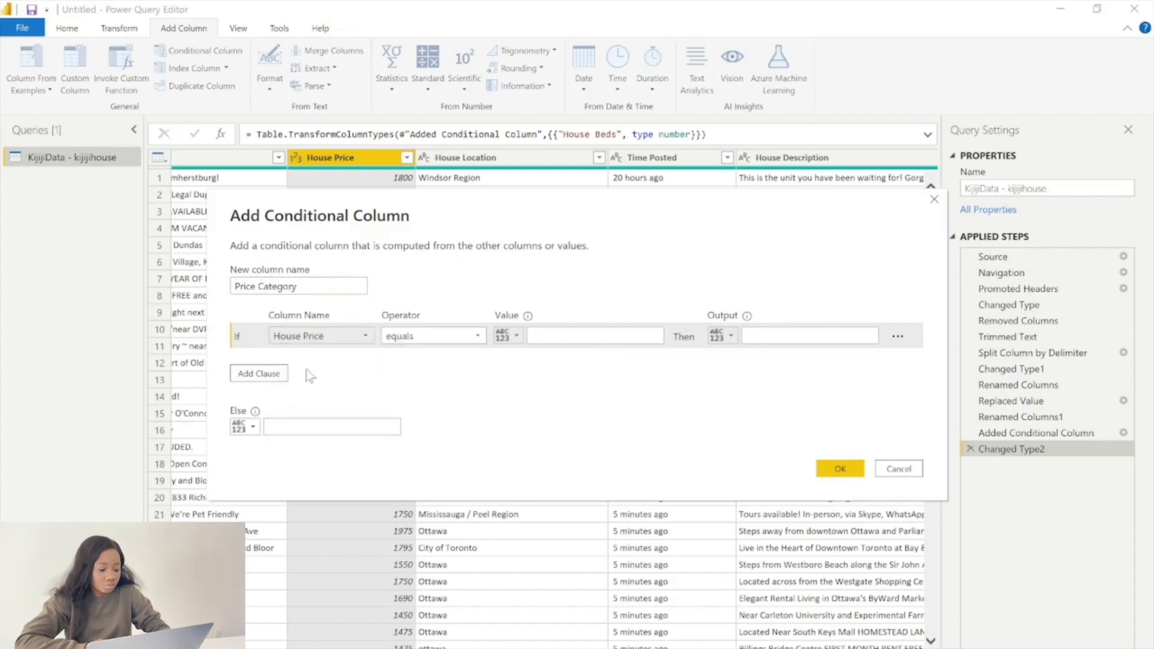
Make the first clause output Cheap for House Price less than or equal to 1350, and set the second clause's output to Affordable
click(413, 339)
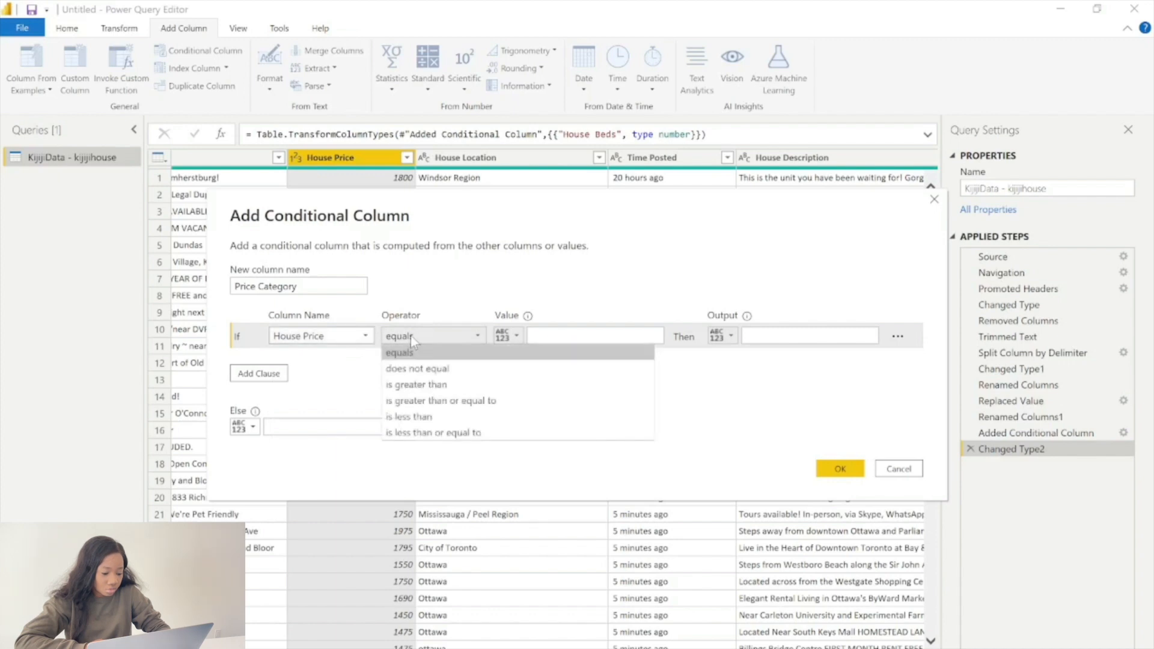
click(413, 401)
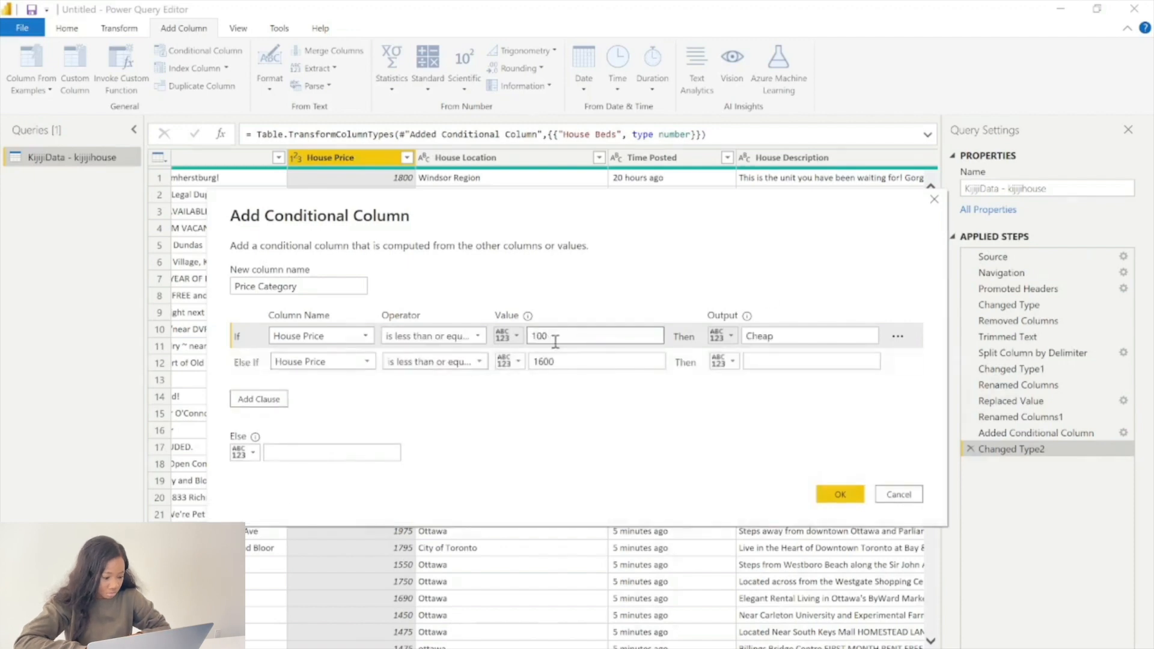
text(4)
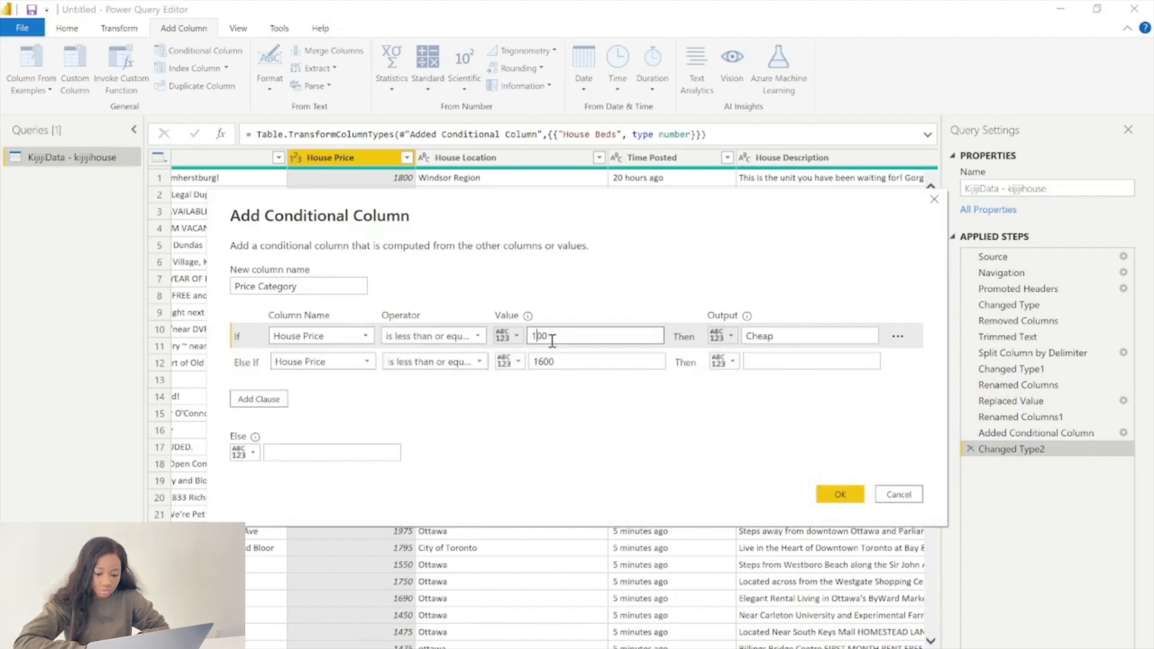
text(35)
key(Delete)
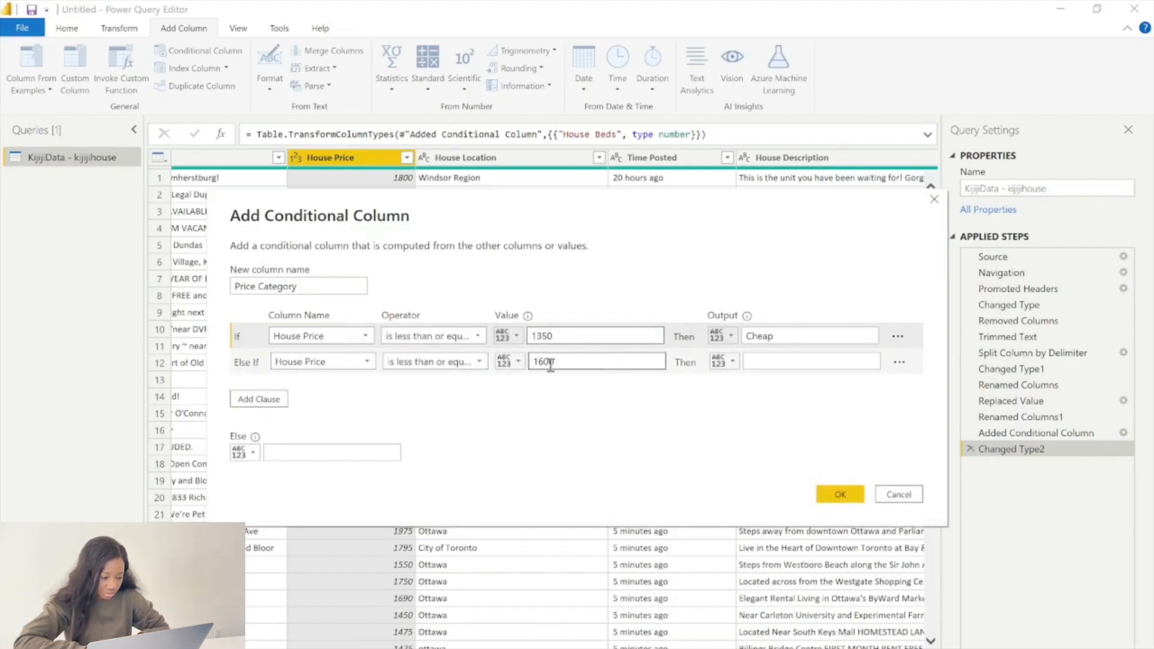
click(790, 363)
text(Affordable)
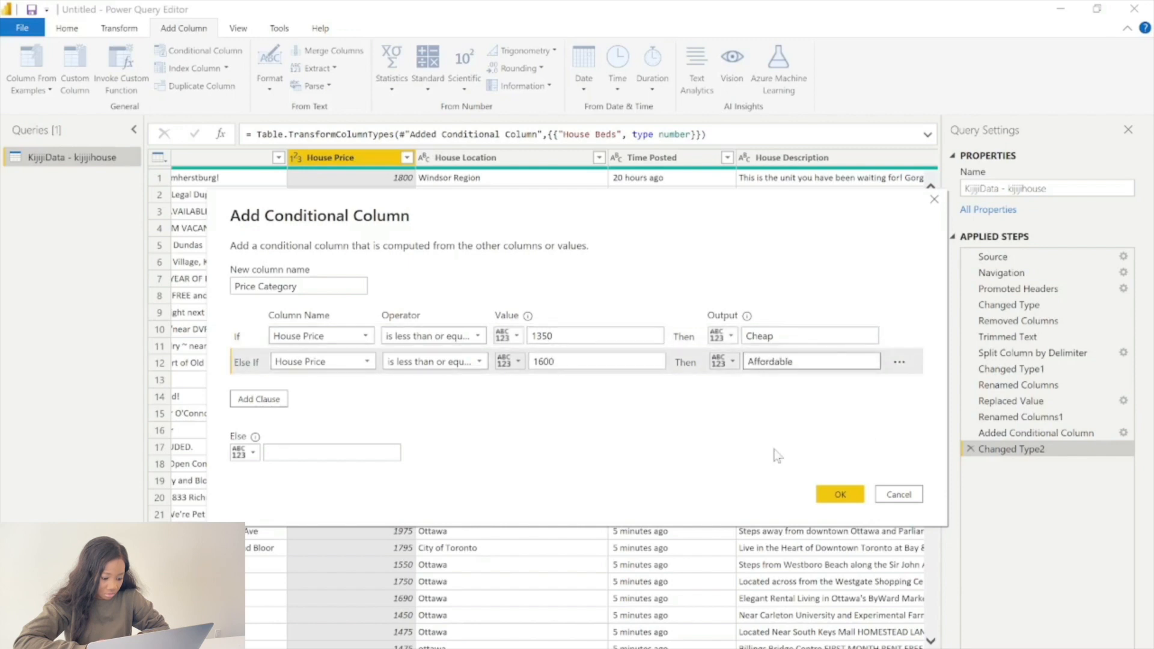
Add a third clause testing whether House Price is less than or equal to 1900
click(258, 399)
click(432, 387)
click(450, 484)
click(579, 389)
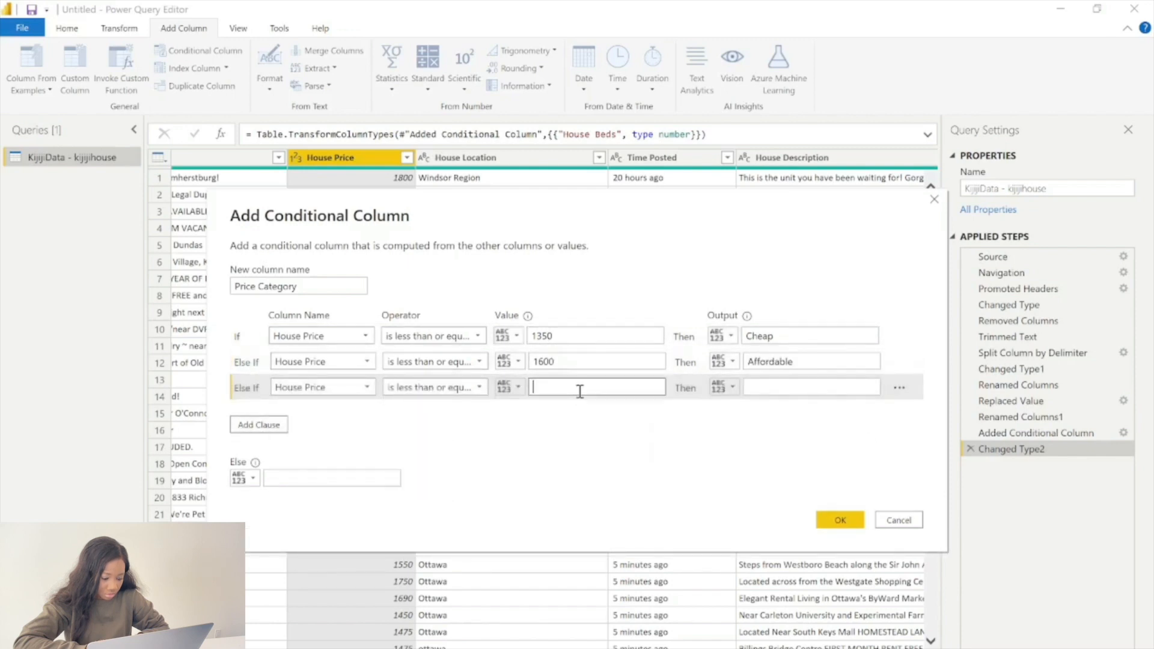
text(19)
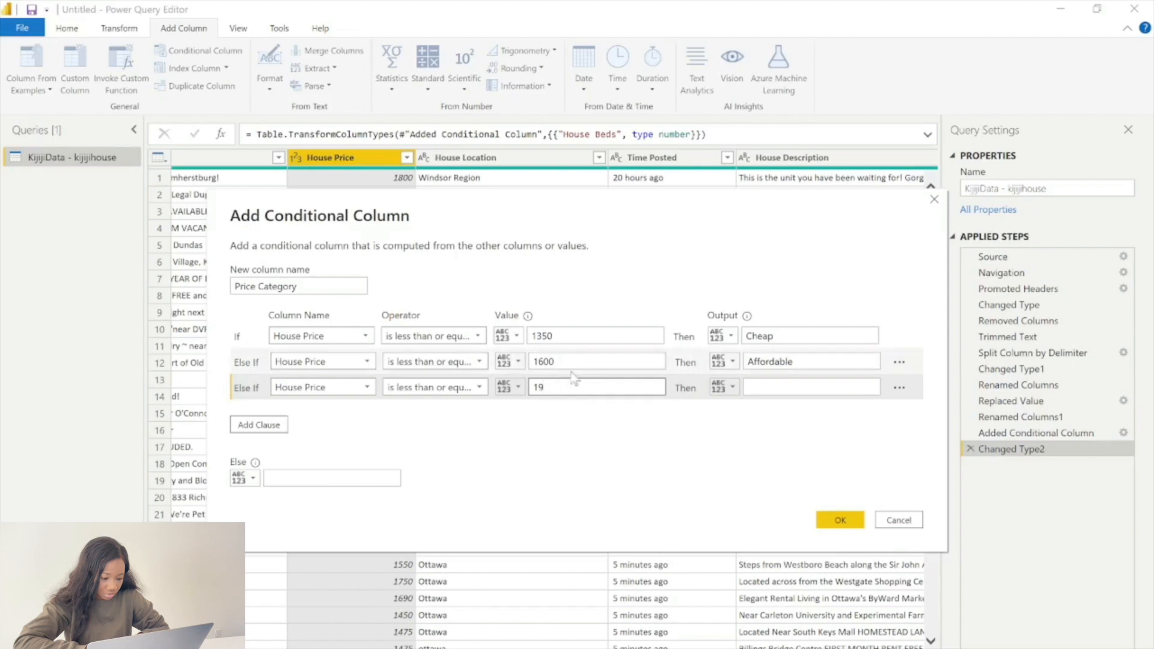
text(00)
Set the second clause's price limit to 1750 and the third clause's limit to 2000
click(550, 362)
text(75)
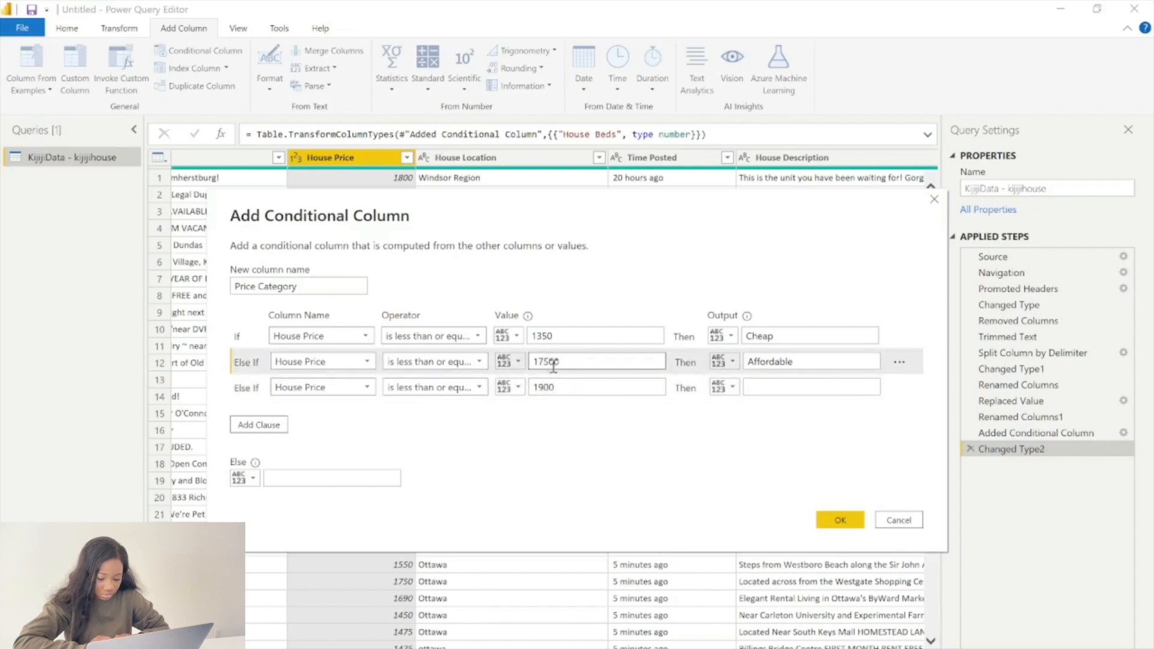
click(542, 388)
text(2000)
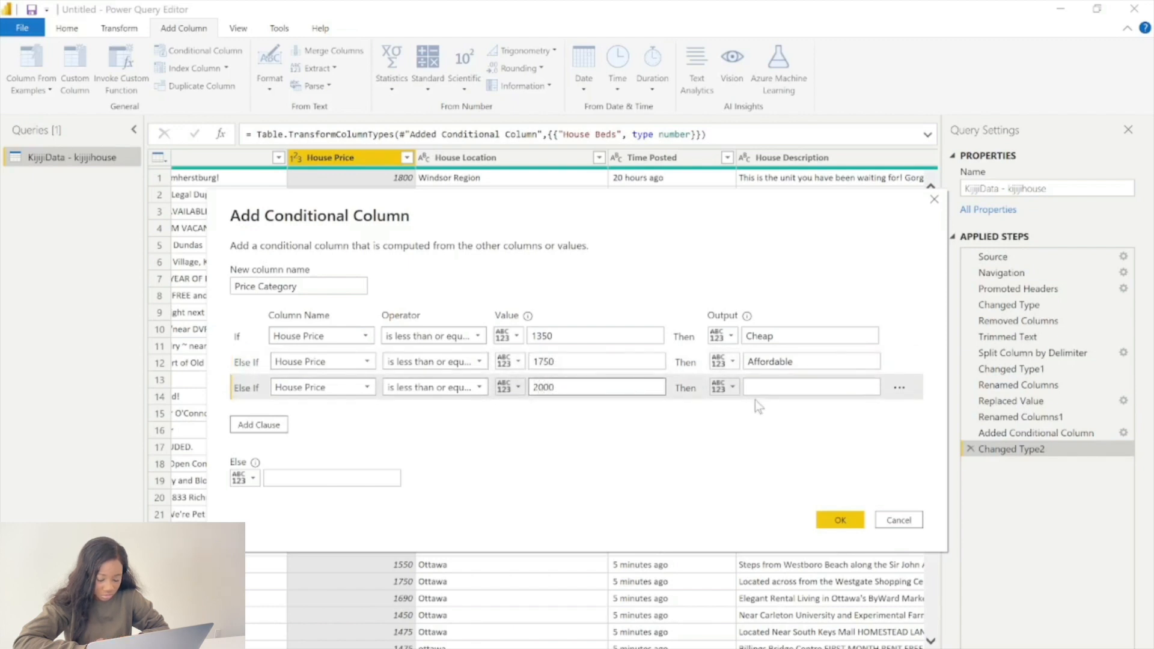
Set the third clause's output to Expensive and create the Price Category column
click(757, 388)
text(Expensive)
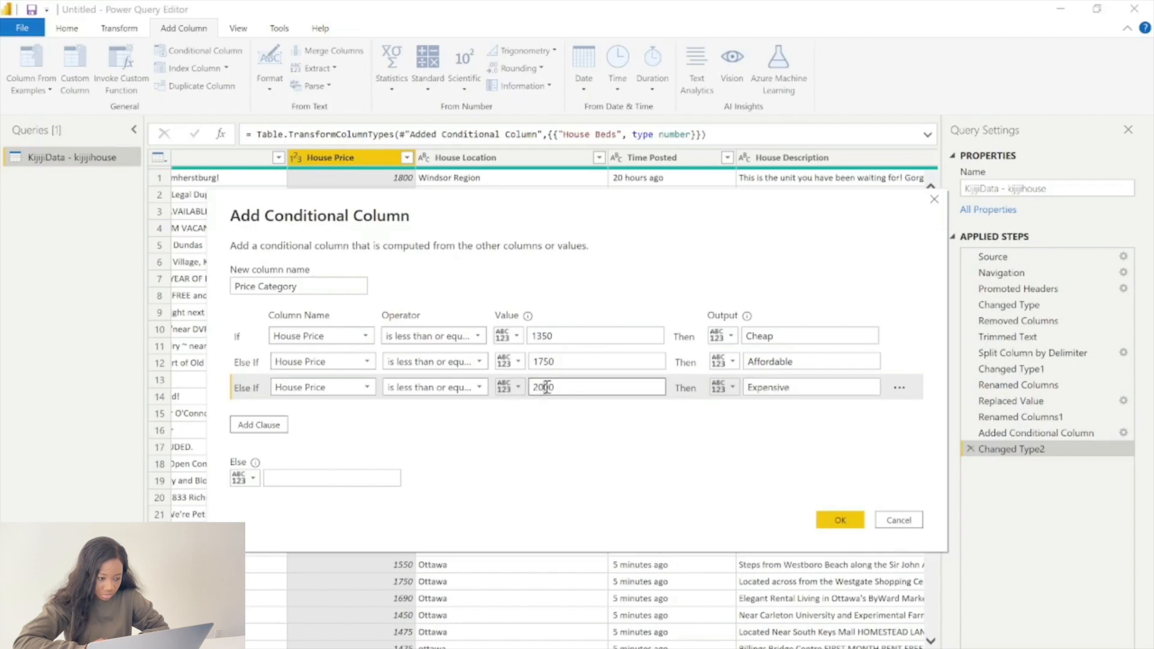
click(840, 520)
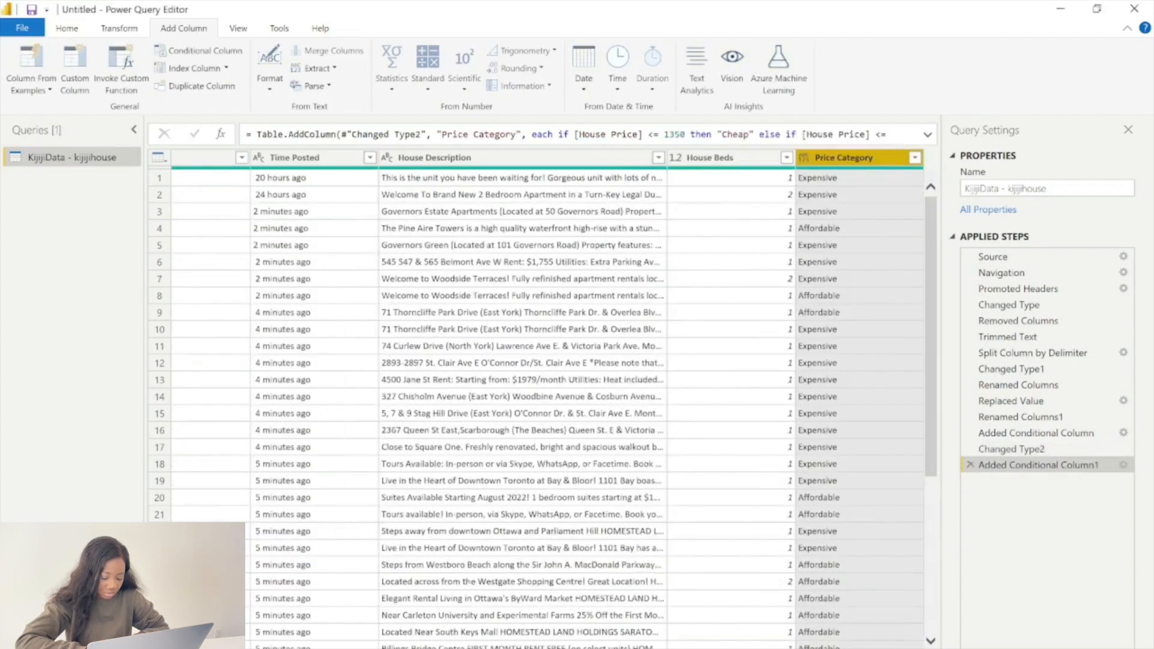
Move the House Price column between House Beds and Price Category
mouse_move(929, 444)
mouse_down()
mouse_move(929, 466)
mouse_move(929, 443)
mouse_up()
scroll(446, 158, left, 8)
drag(445, 158, 844, 158)
scroll(786, 183, right, 6)
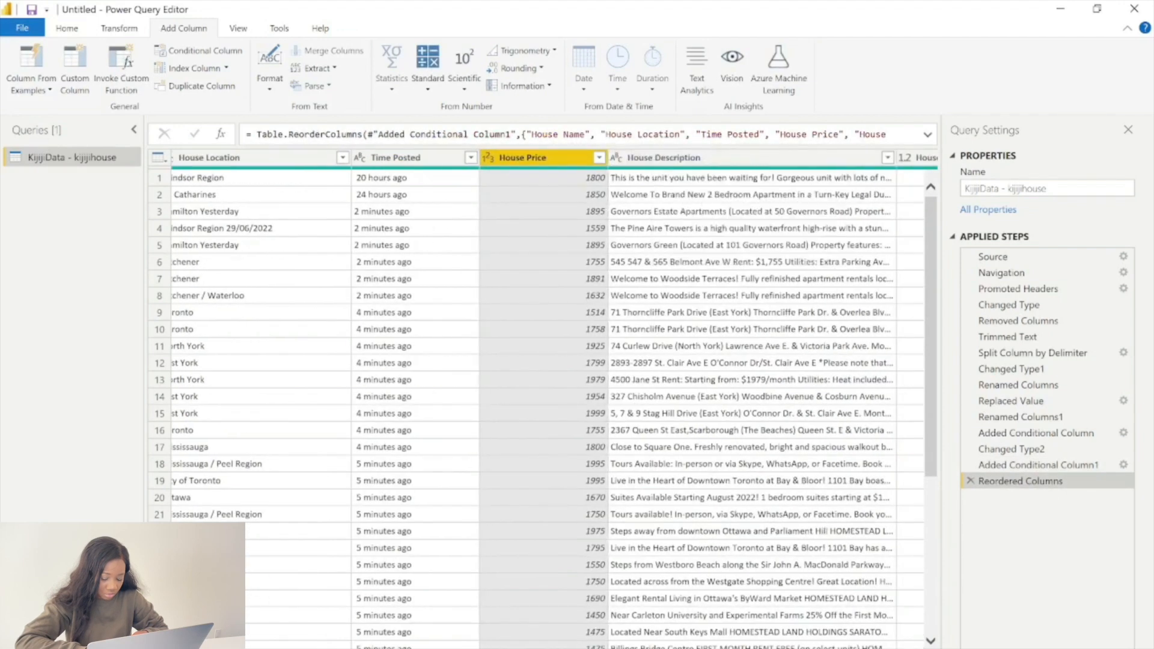
scroll(350, 161, right, 3)
drag(350, 160, 776, 161)
drag(645, 160, 855, 162)
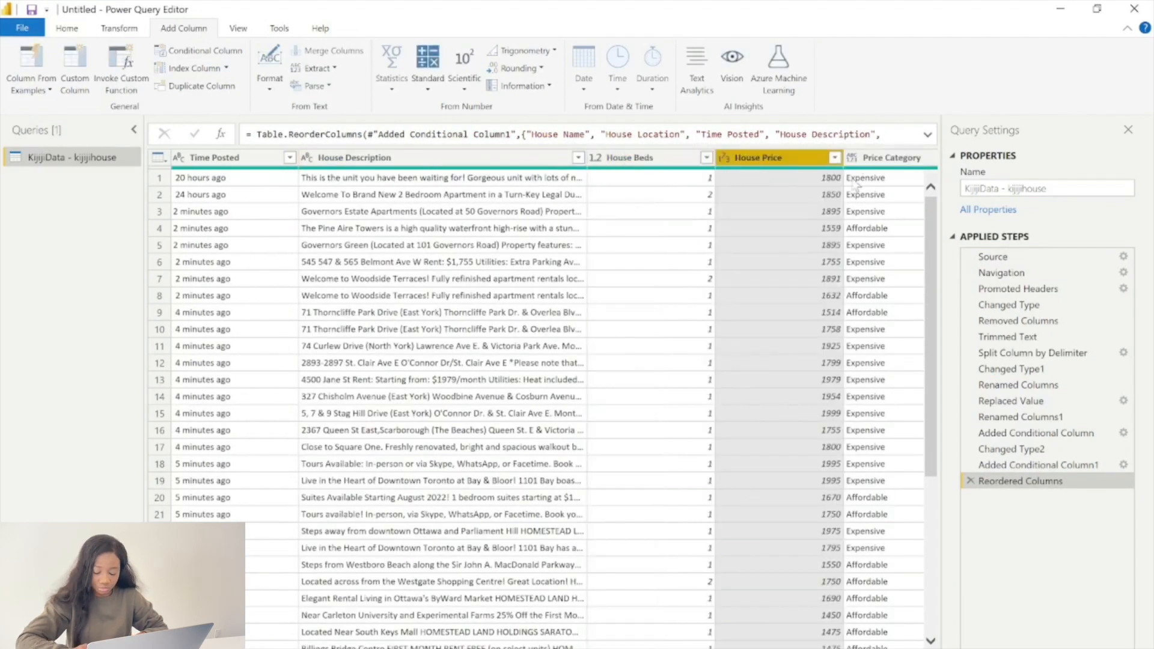
Review the values in the Price Category column against the house prices
click(804, 563)
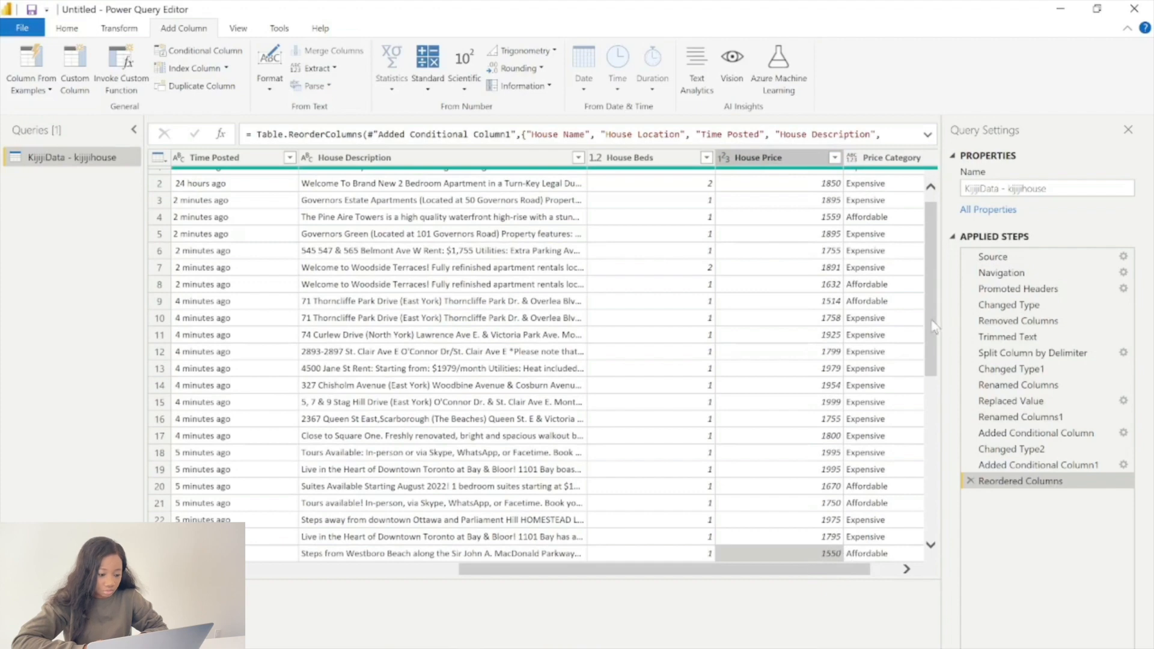
scroll(933, 327, down, 7)
click(892, 158)
click(913, 158)
click(889, 412)
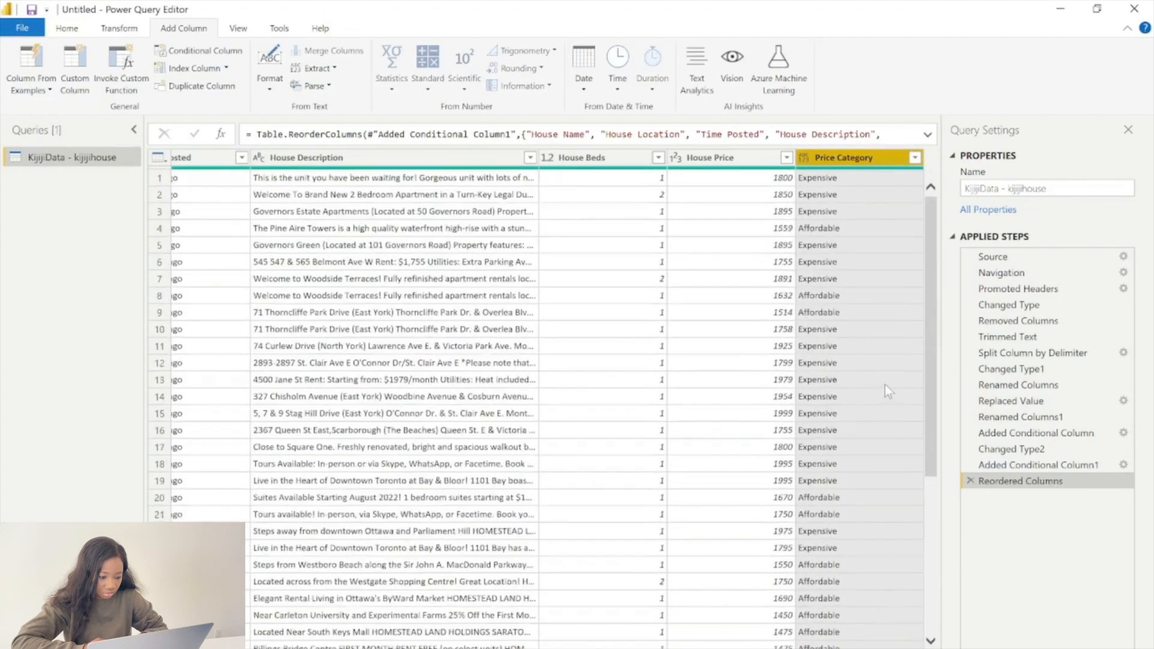
Edit the Price Category conditional column so the Cheap clause's price limit is 1450
click(1038, 465)
click(1122, 465)
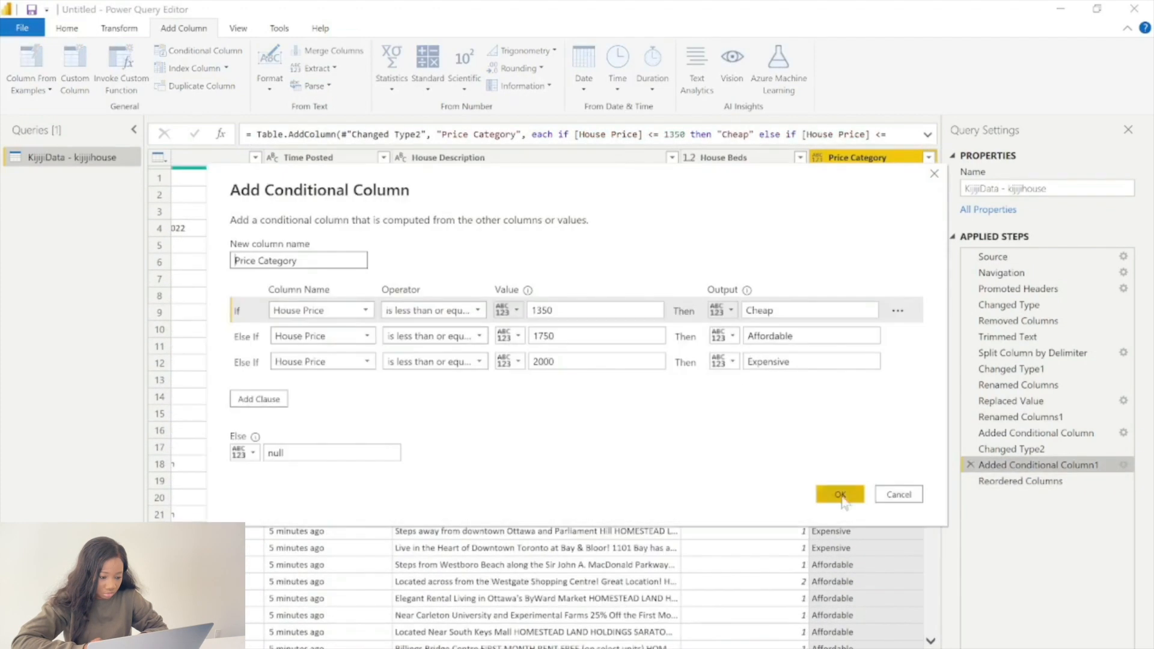
click(898, 494)
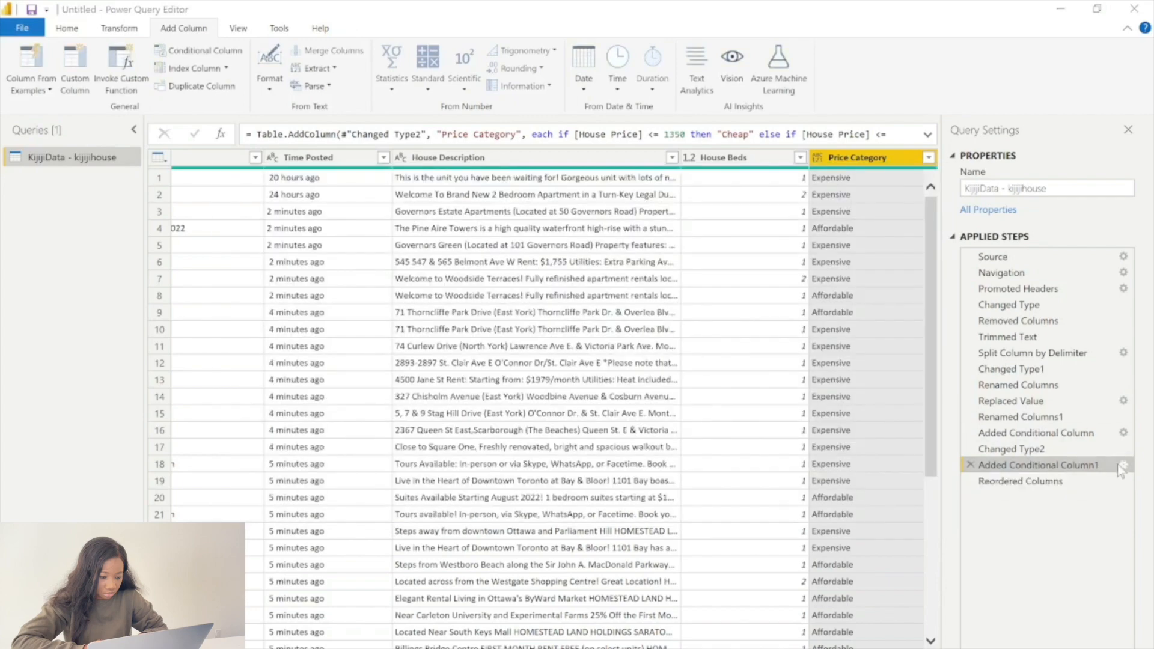
click(1123, 465)
click(541, 309)
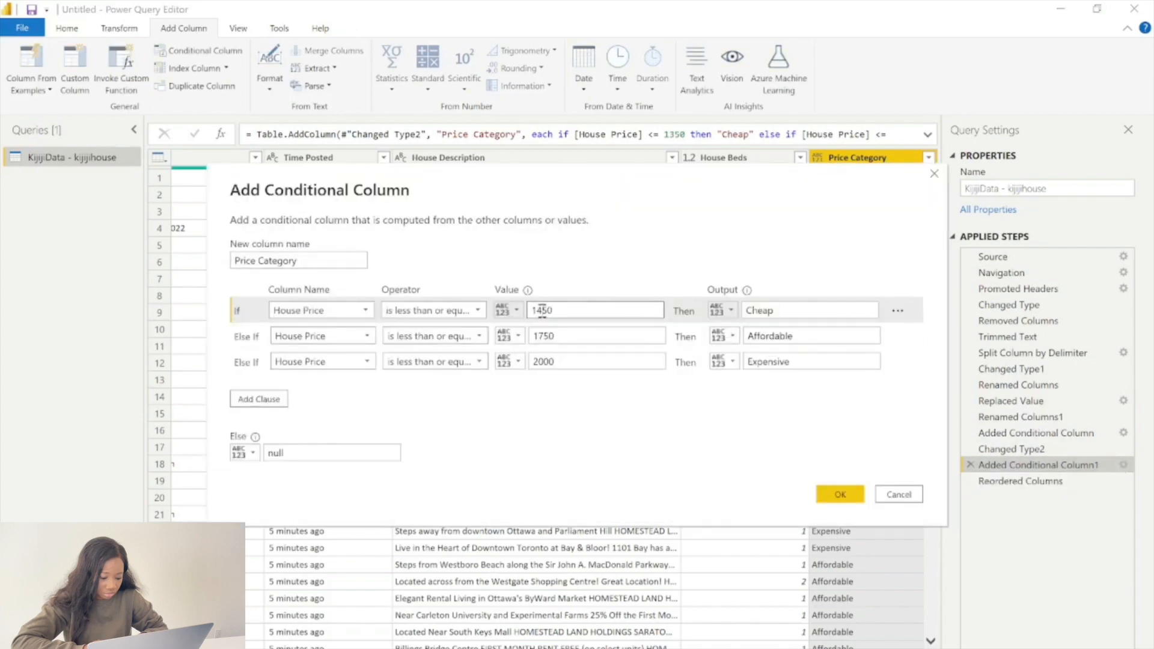
click(840, 493)
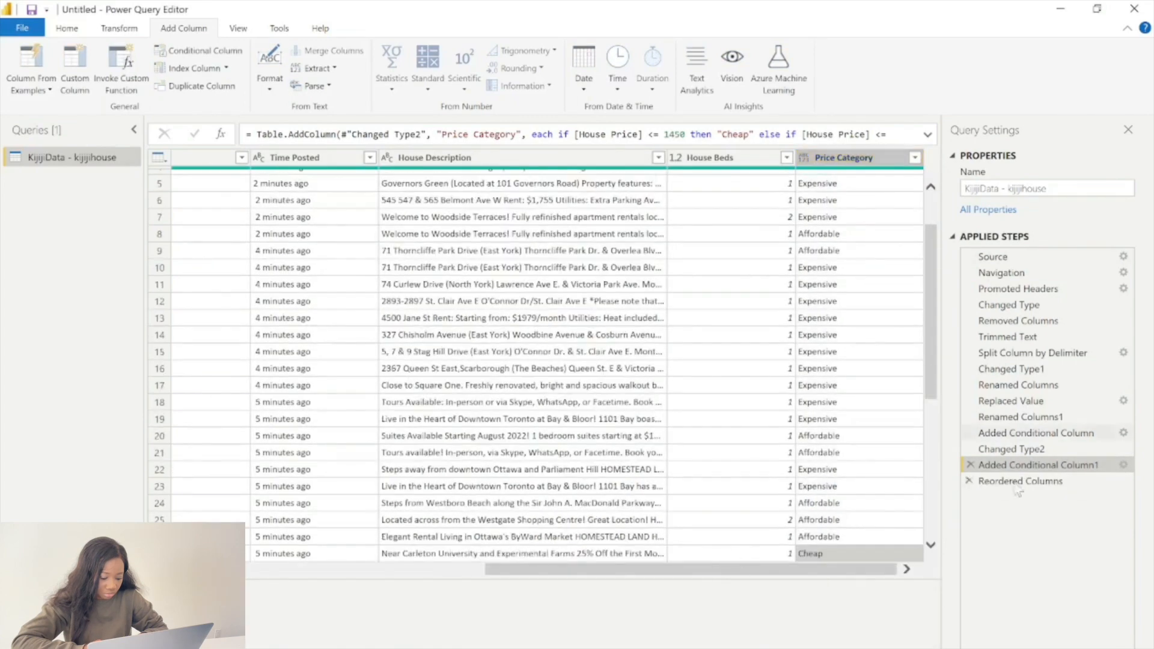
Filter the reordered table to Cheap in Price Category to check those prices, and remove the filter step
click(1015, 487)
scroll(906, 428, down, 5)
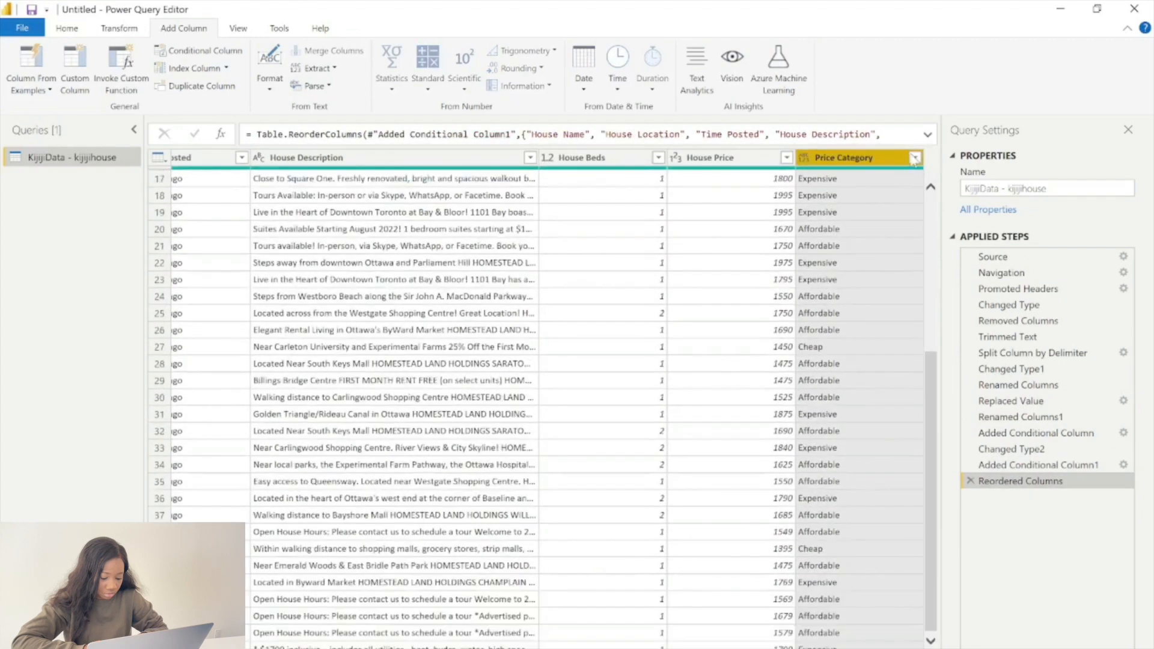
click(914, 159)
click(687, 322)
click(688, 353)
click(829, 413)
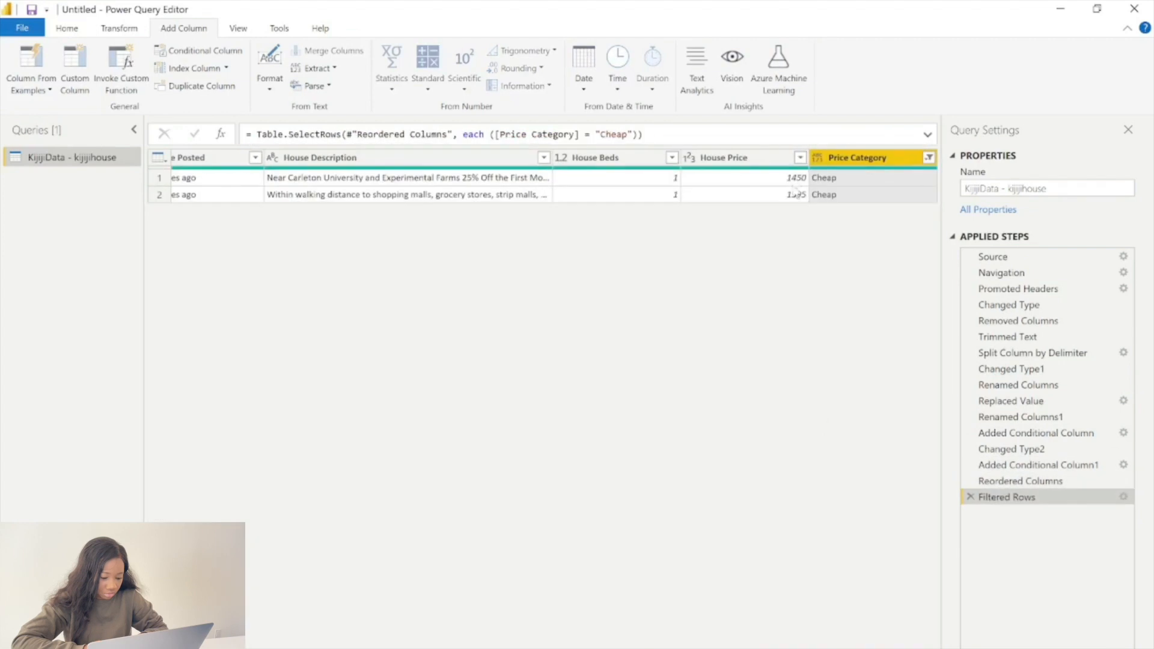
click(818, 157)
click(1026, 551)
click(969, 496)
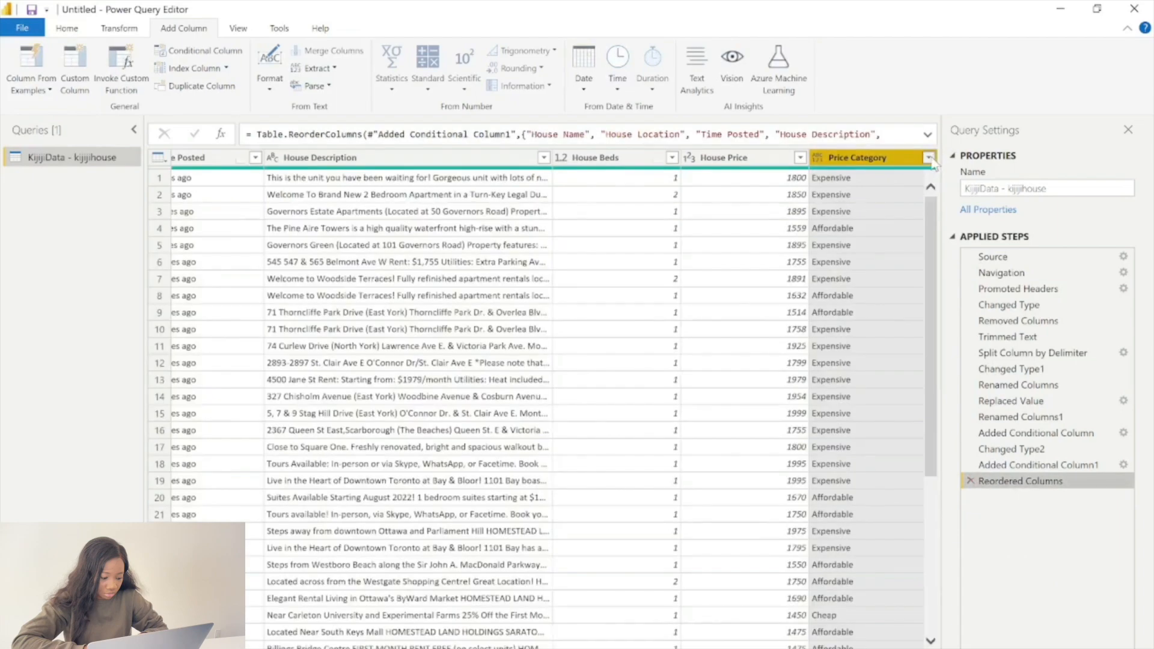
Filter Price Category to Affordable to check those prices, and remove the filter step
click(928, 157)
click(687, 322)
click(688, 338)
click(826, 413)
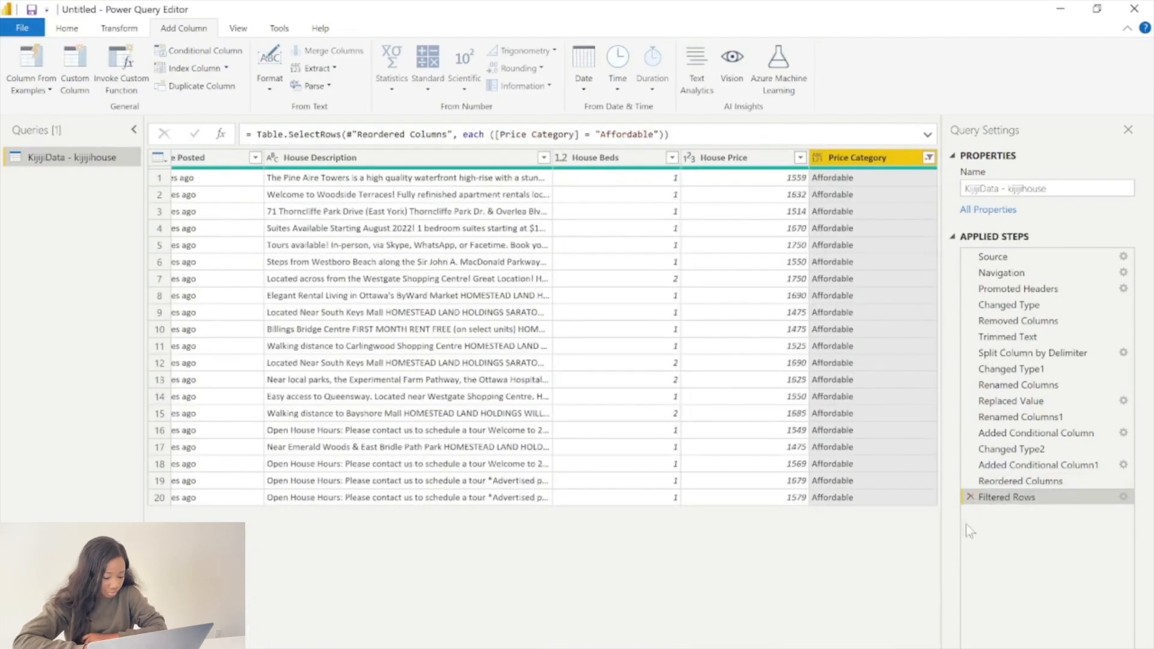
click(969, 496)
Filter Price Category to Expensive to check those prices, and remove the filter step
click(928, 157)
click(688, 322)
click(688, 368)
click(829, 413)
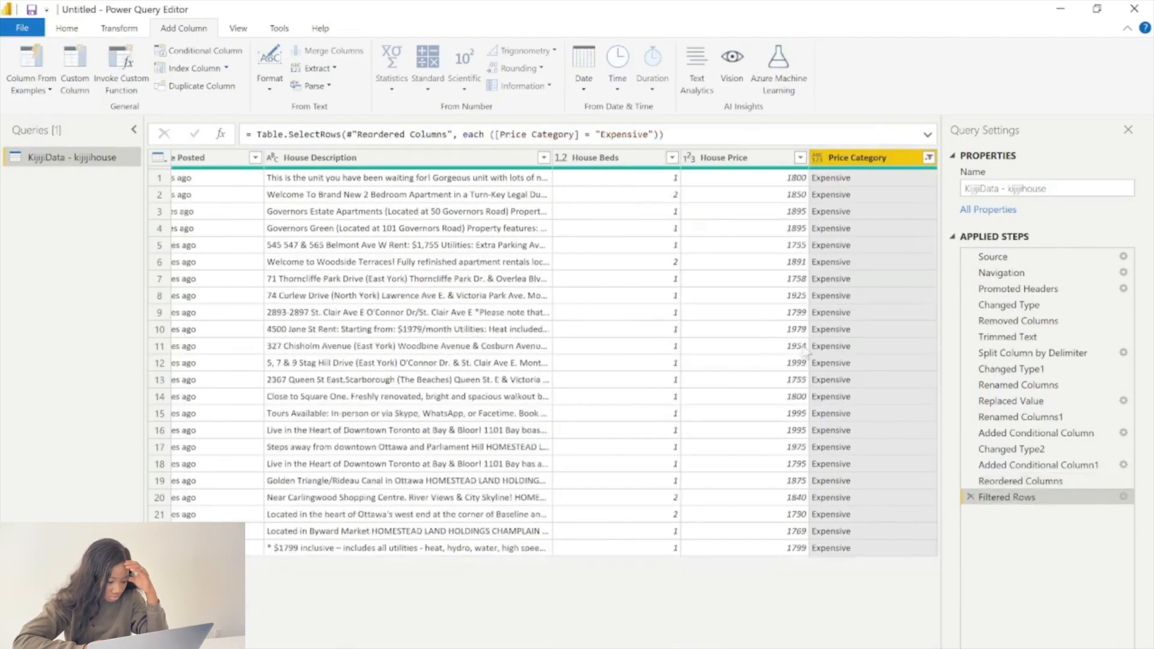
click(969, 497)
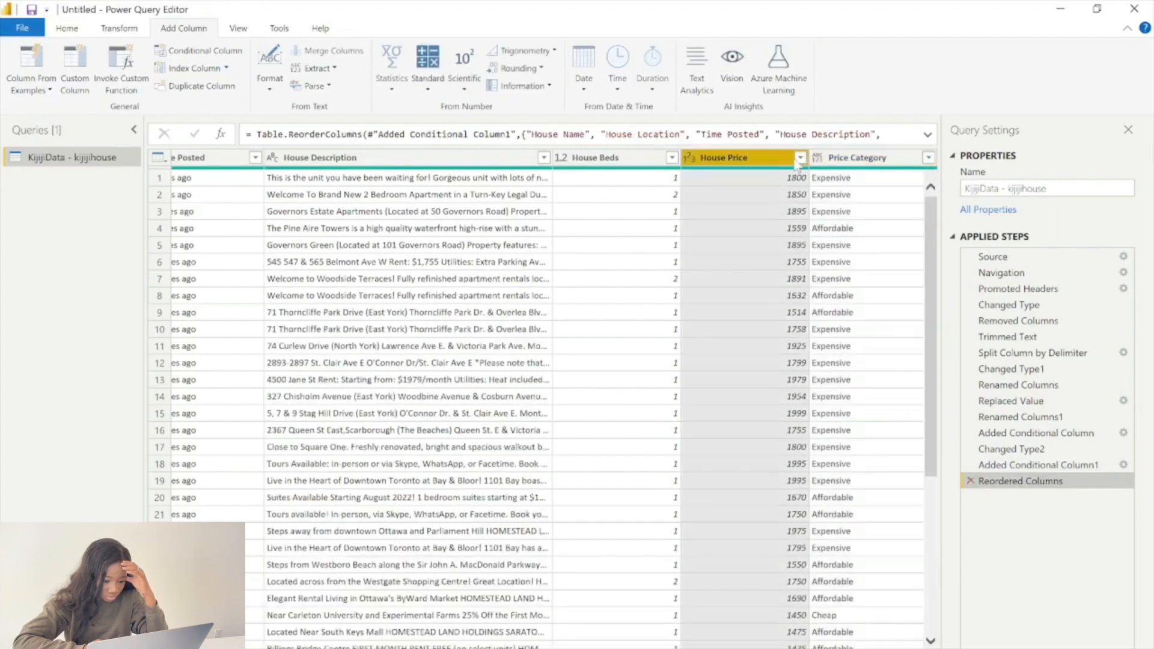
Change the Price Category column's data type to Text and the House Beds column's to Whole Number
click(804, 158)
click(818, 315)
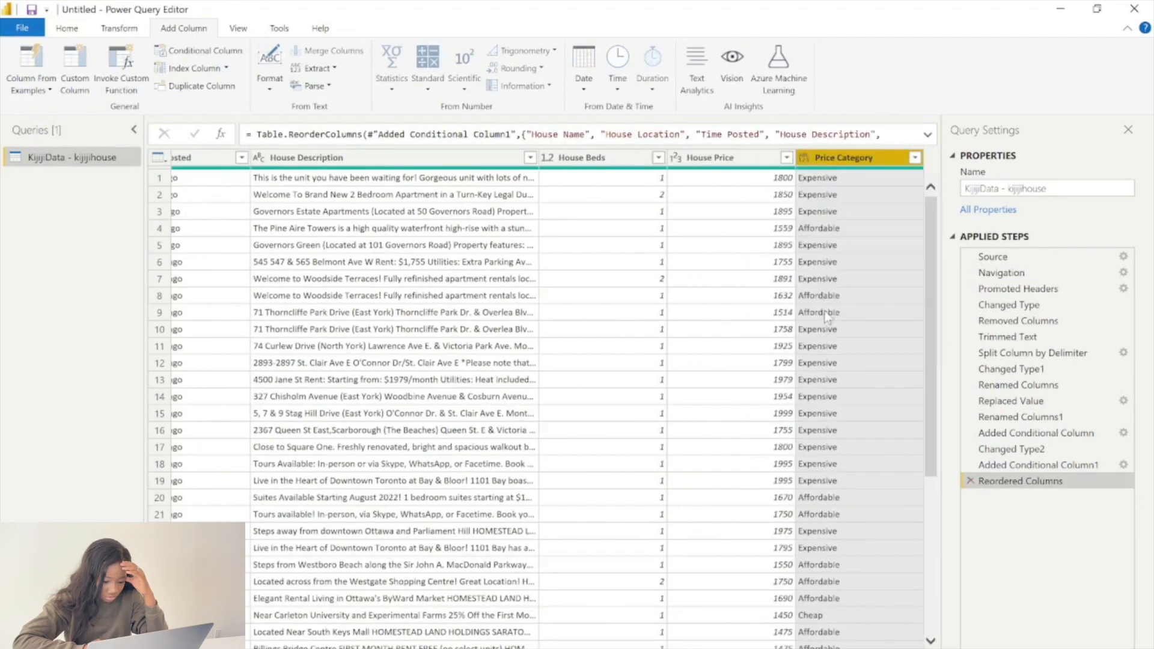
click(548, 158)
click(565, 204)
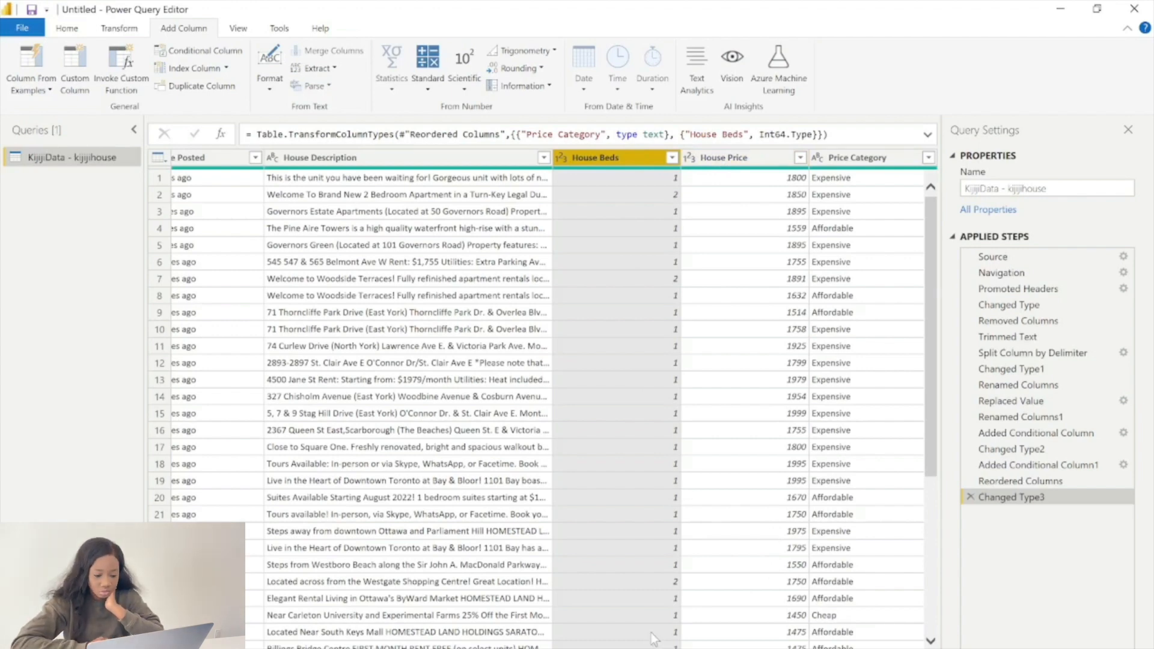
Look over the cleaned table, then close the Power Query Editor and apply all changes
scroll(553, 397, left, 6)
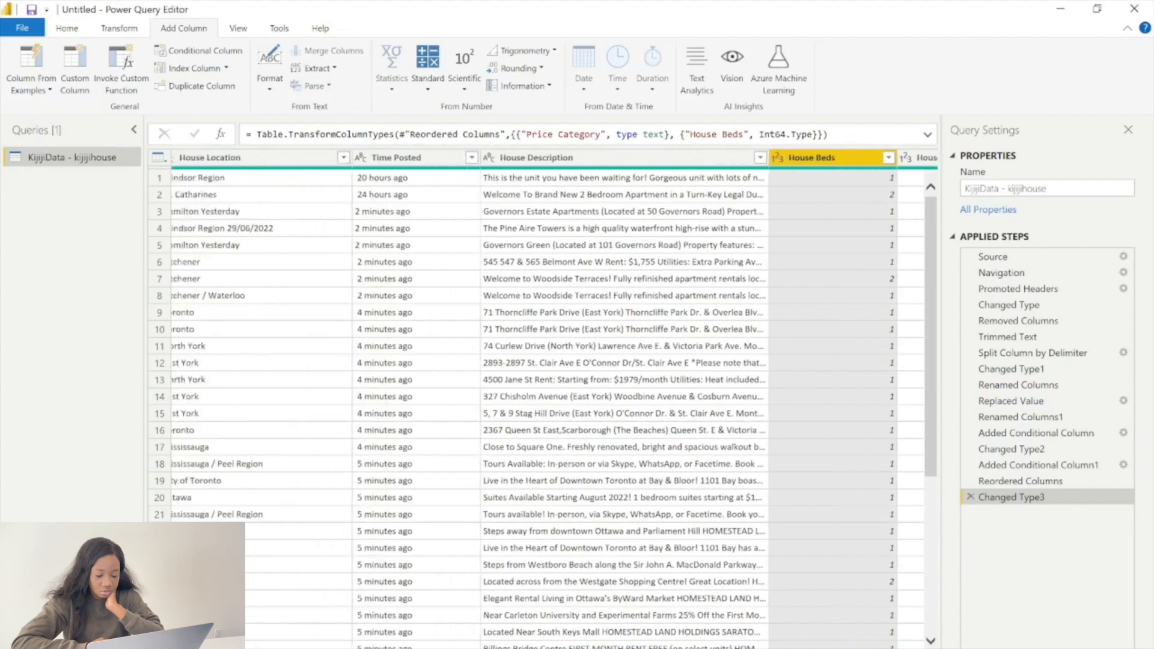
scroll(553, 397, left, 3)
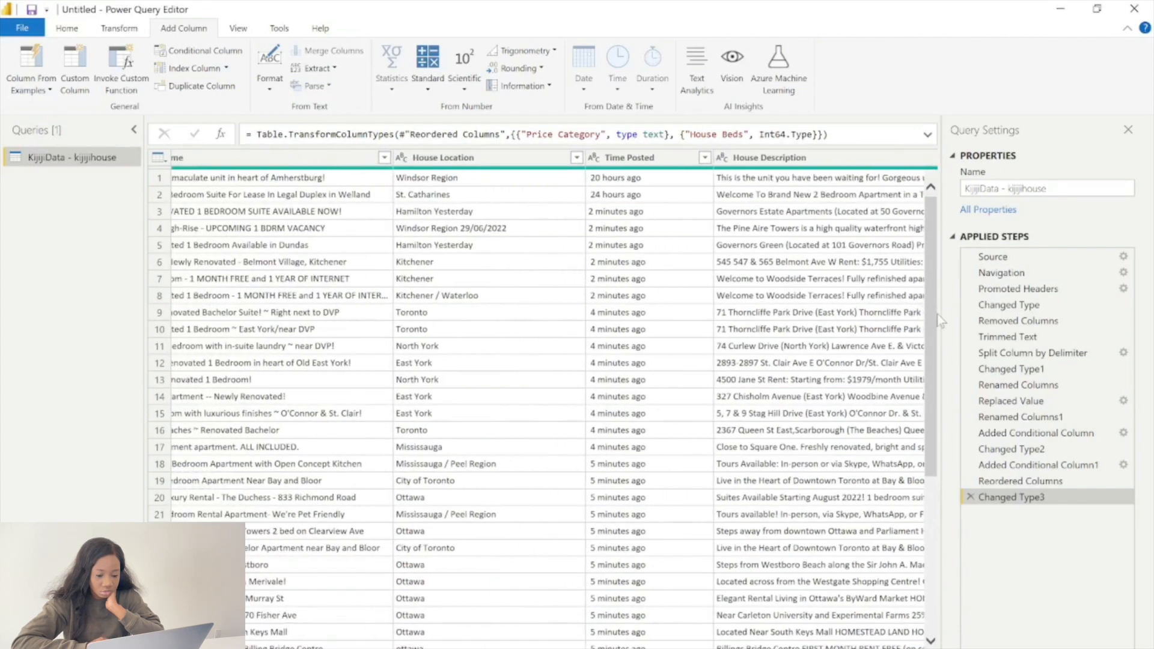
drag(931, 327, 914, 564)
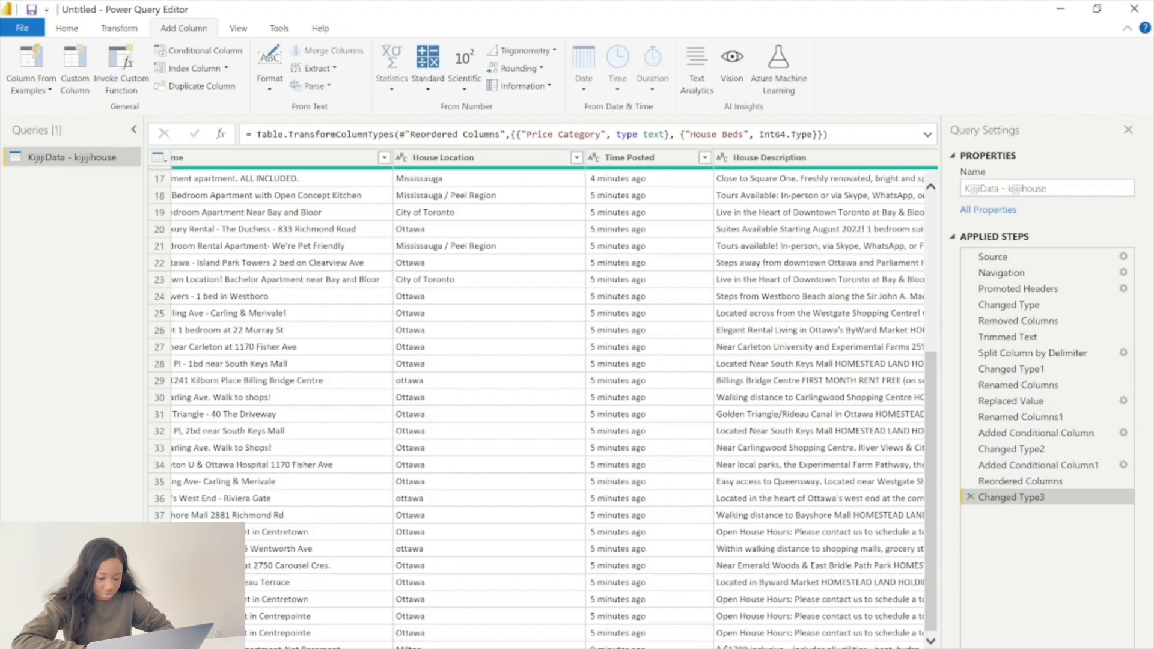
scroll(547, 403, left, 2)
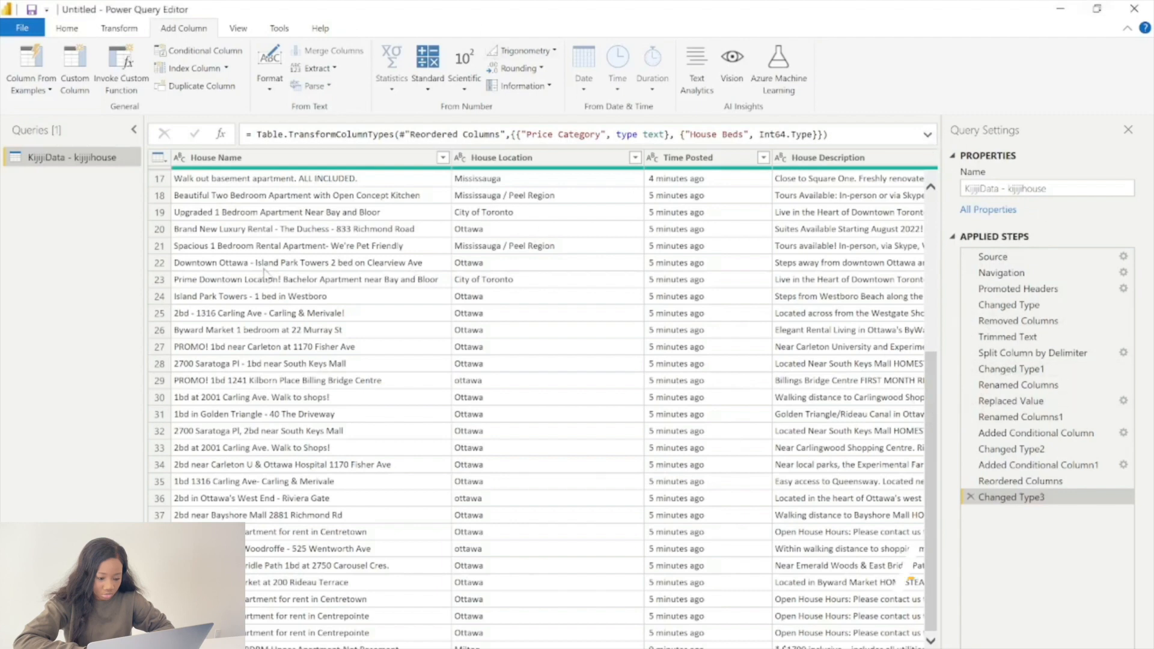
click(68, 28)
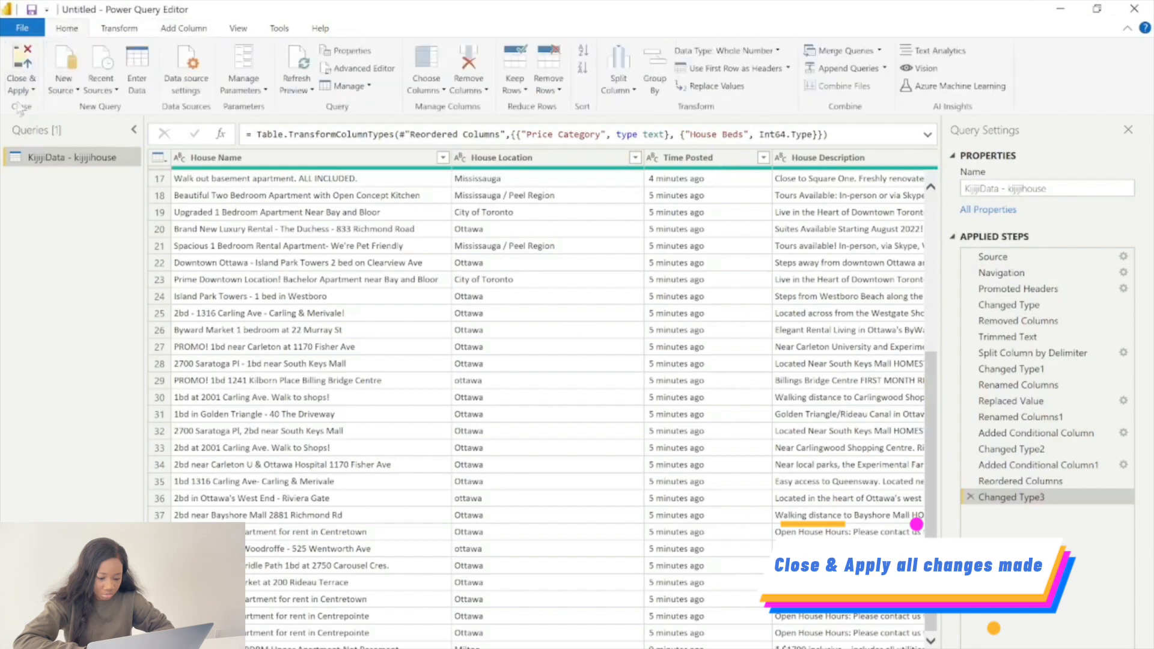
click(33, 90)
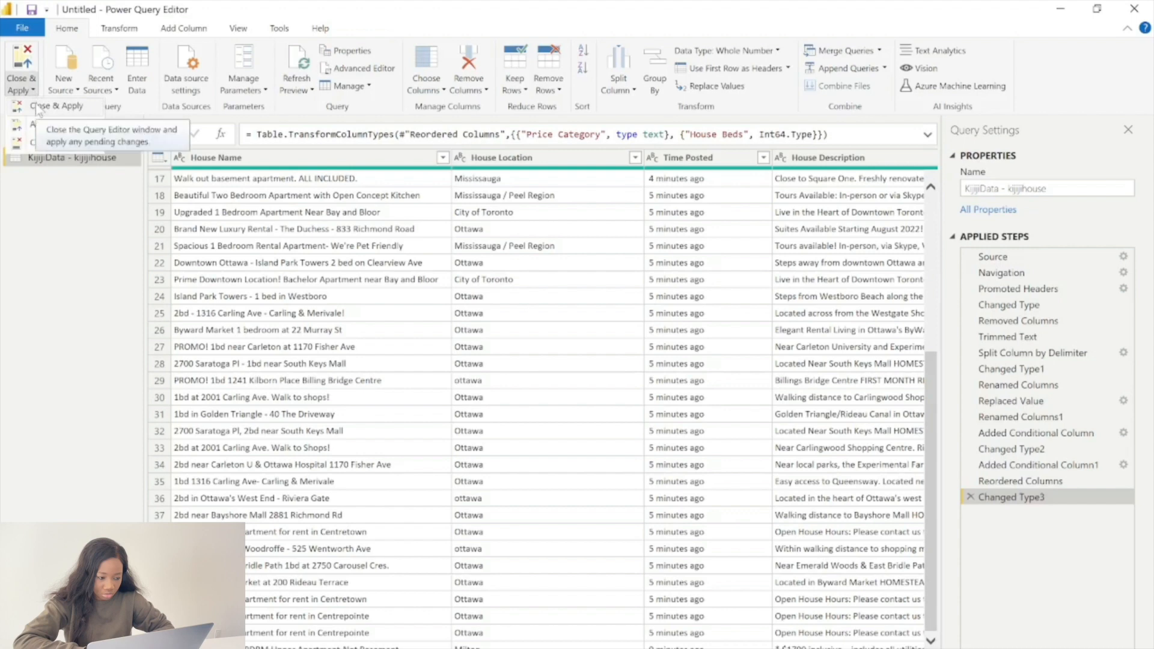
click(38, 106)
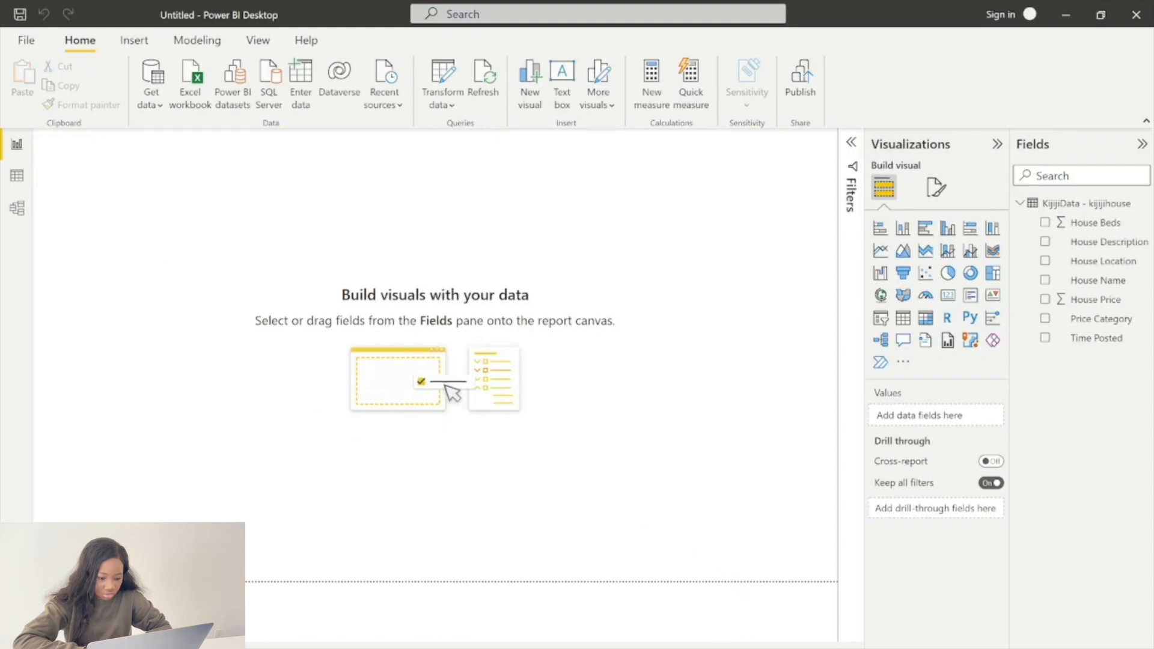
Add a text box spanning the top of the report page with the text "ACCOMODATION BELOW $200 CAD IN CANADA"
click(561, 81)
drag(177, 271, 690, 203)
text(ACCOM)
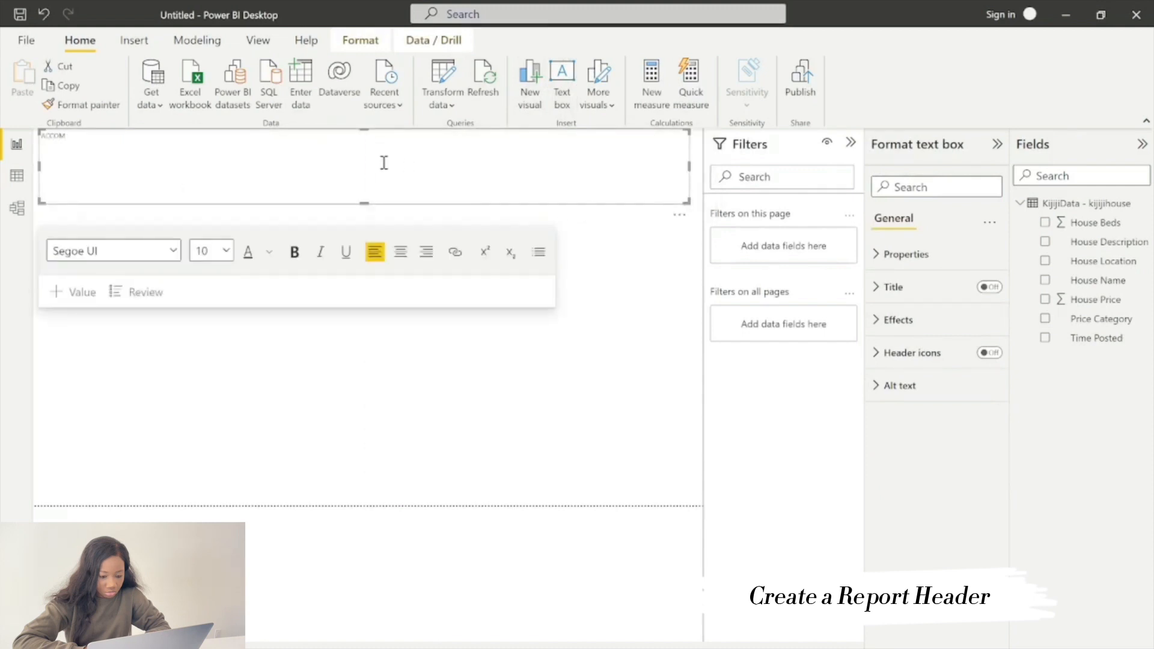
text(ODATION BELOW)
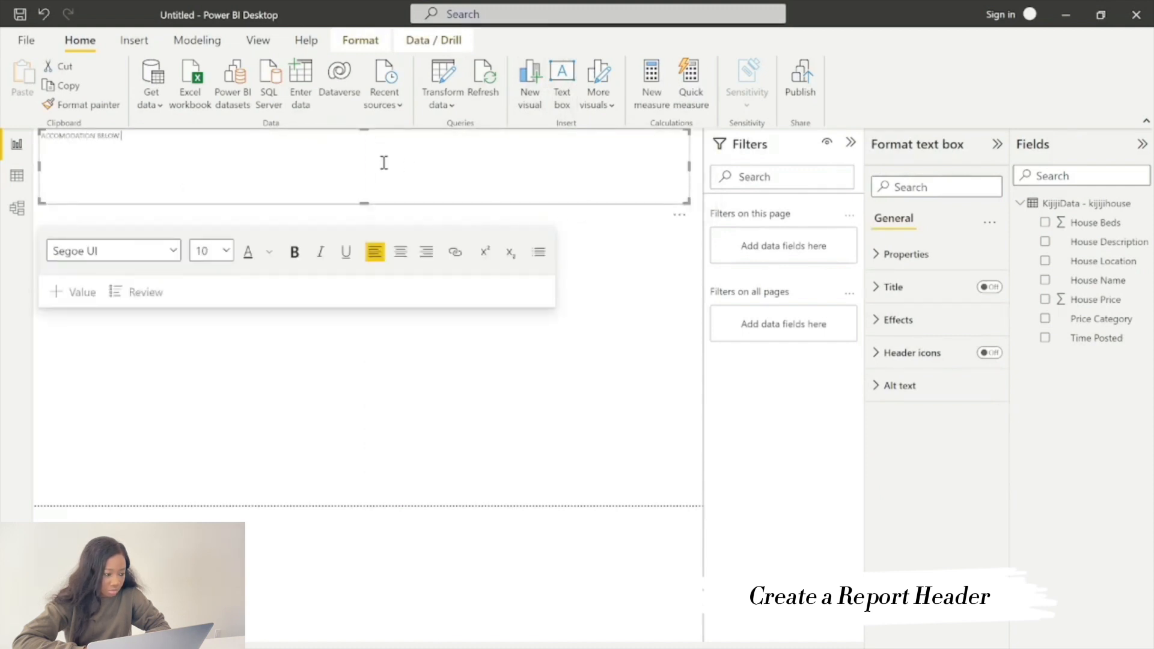
text( $200 CAD IN CANADA)
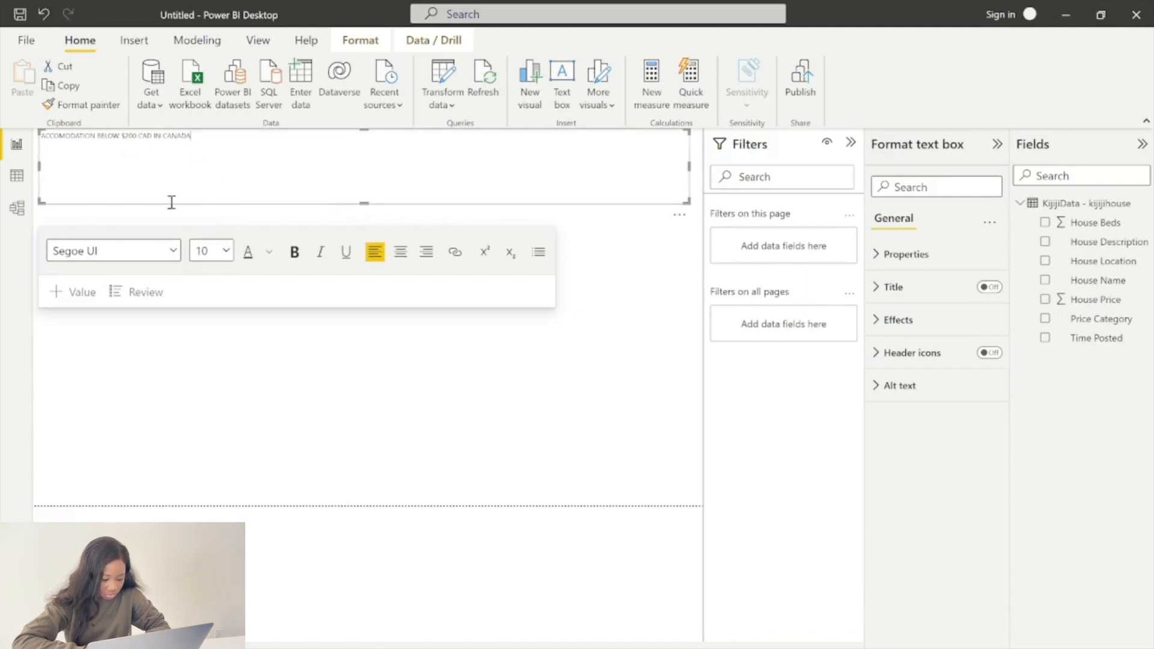
Format the header text as 24-point Segoe (Bold) and centre it
drag(199, 158, 39, 160)
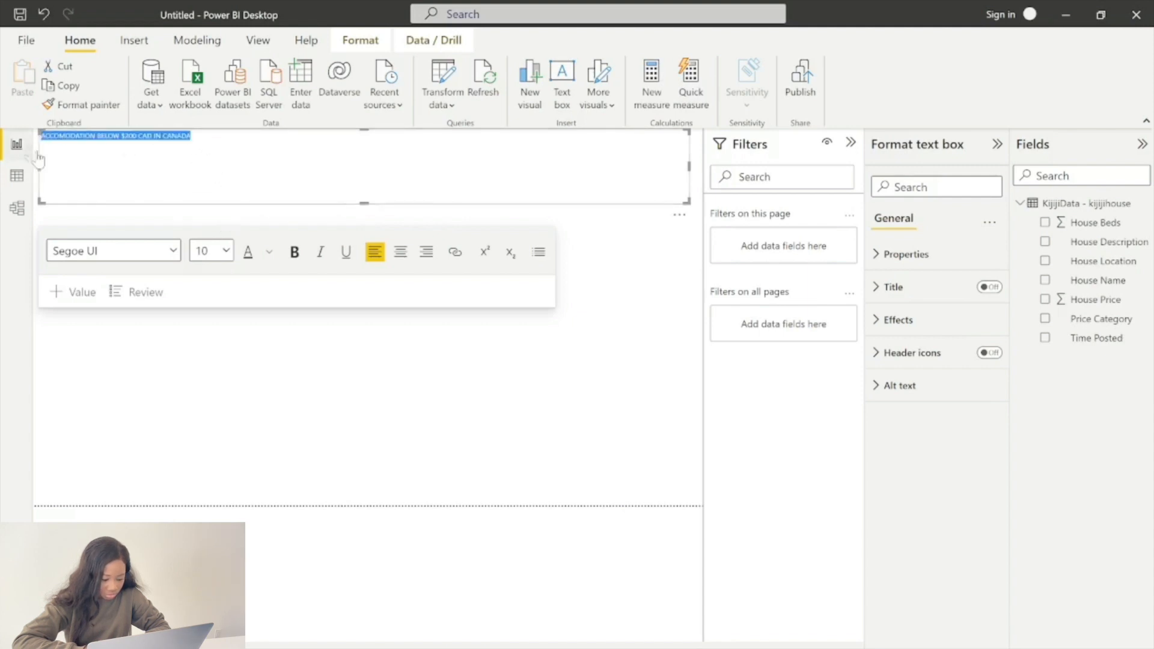
click(210, 251)
click(202, 425)
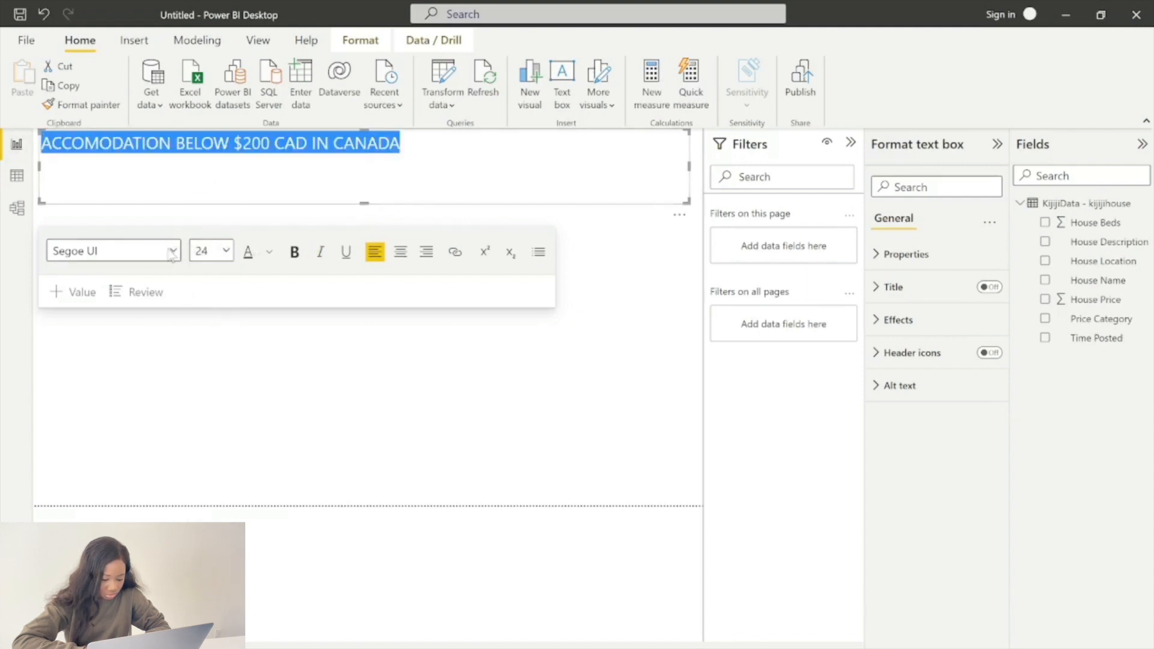
click(172, 250)
click(78, 409)
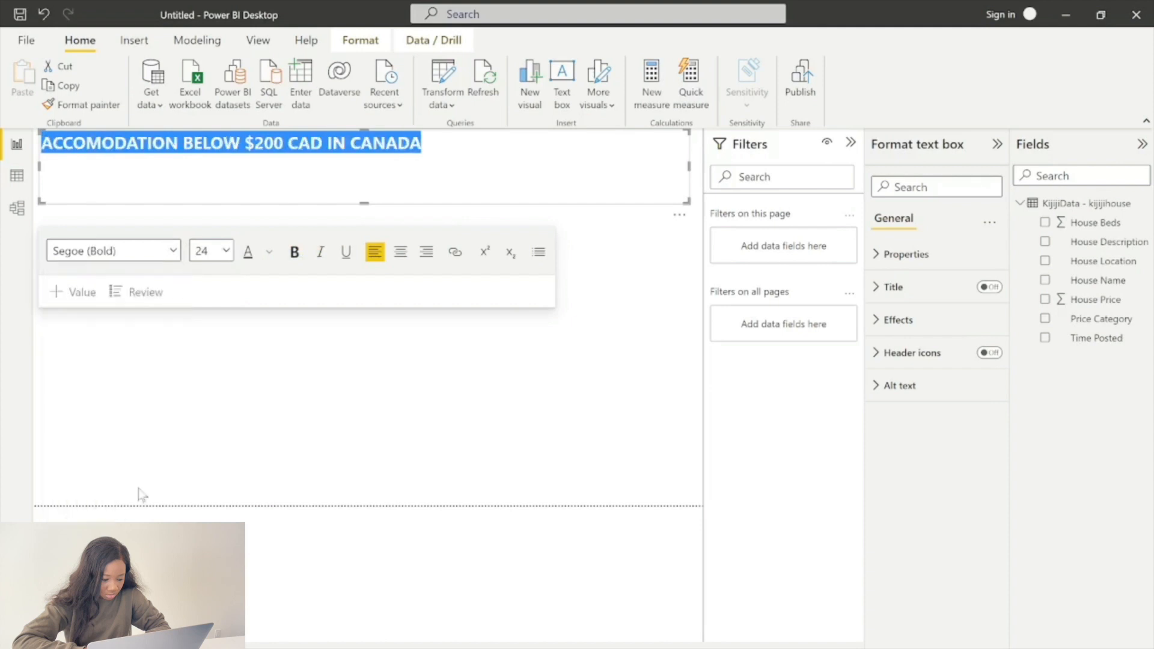
click(395, 251)
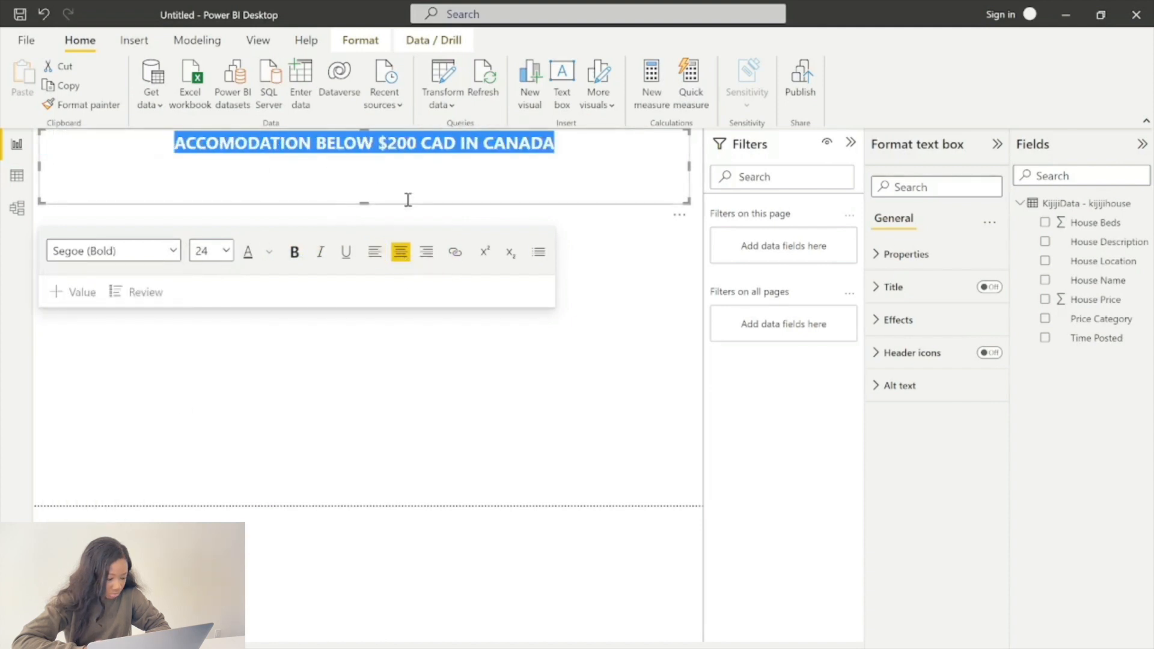
Turn on the header text box's header icons and set their border colour to black
click(890, 256)
click(890, 256)
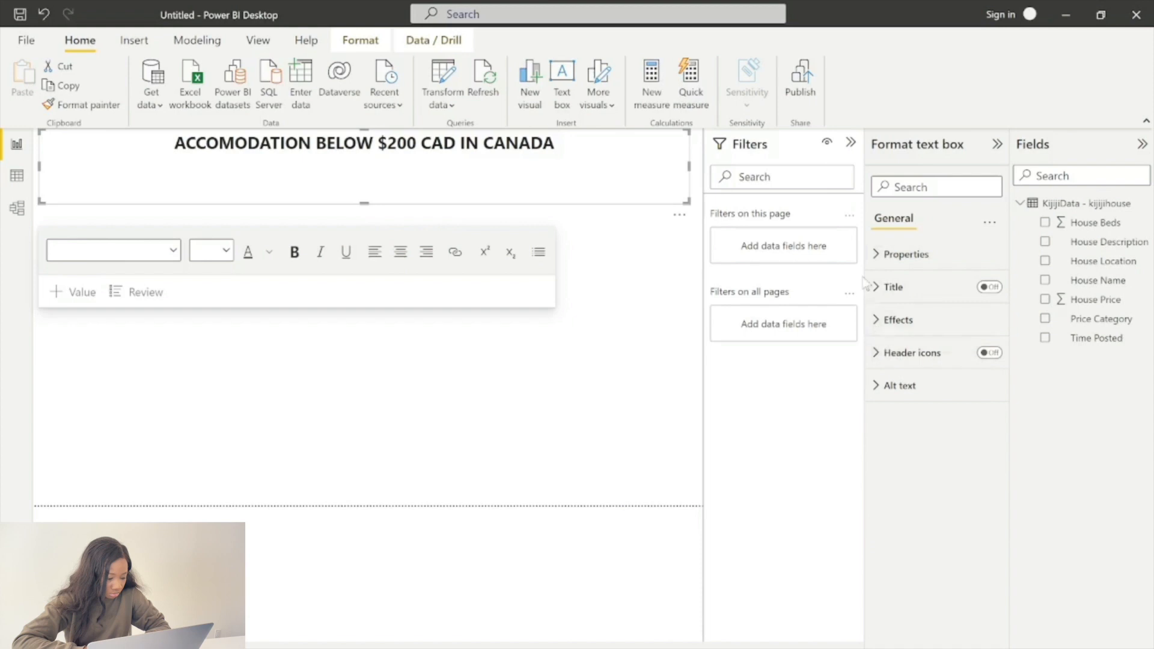
click(878, 255)
click(878, 255)
click(877, 354)
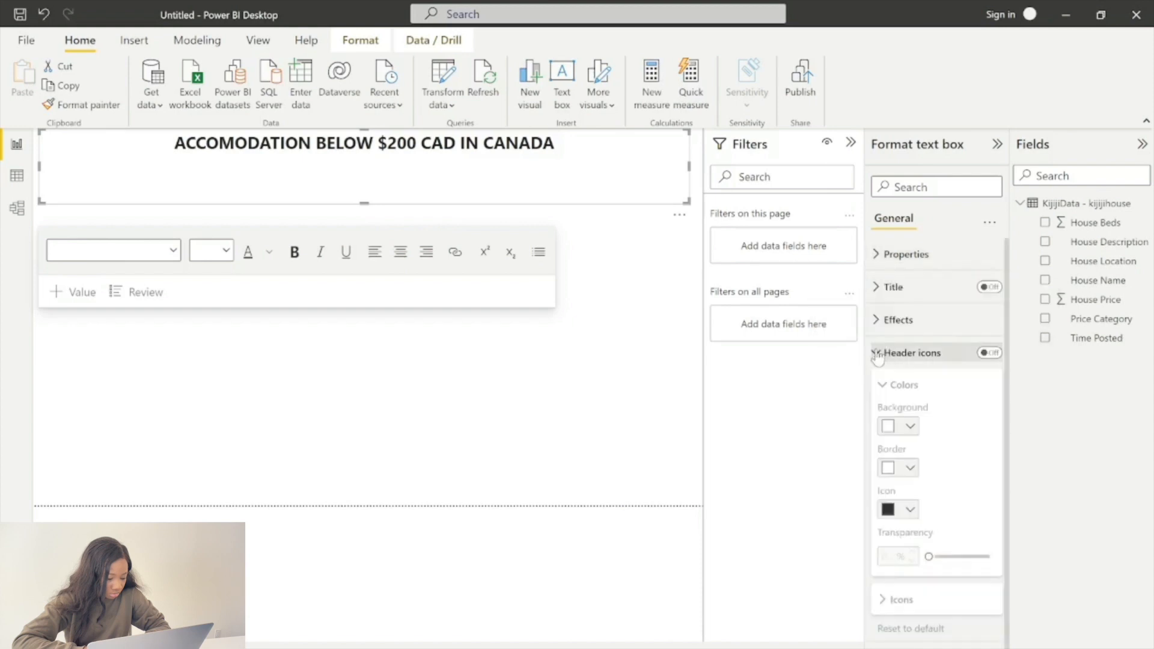
click(877, 355)
click(988, 353)
click(909, 467)
click(915, 398)
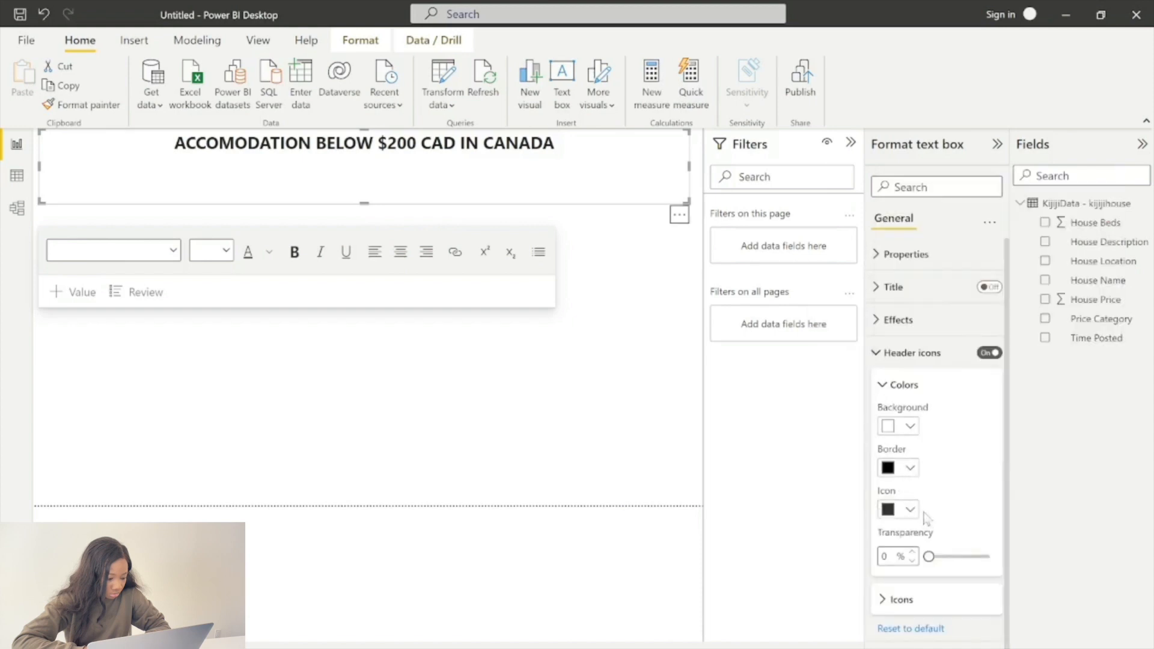
Turn on the header text box's visual border, round its corners, and deselect the text box
click(495, 150)
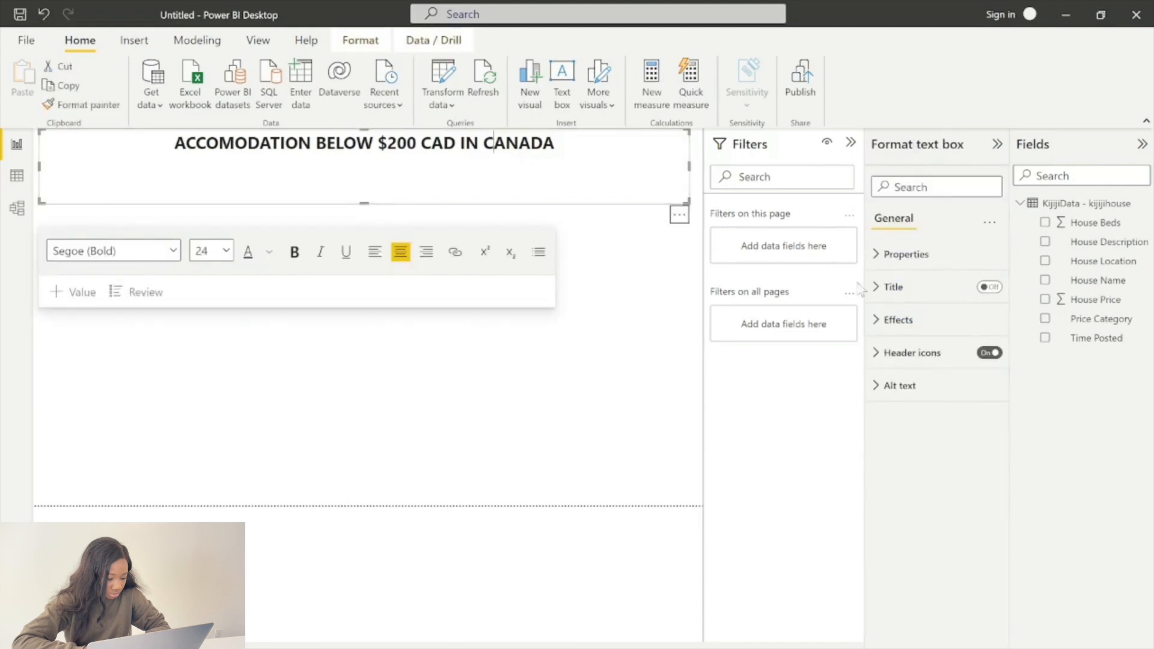
click(988, 223)
click(898, 320)
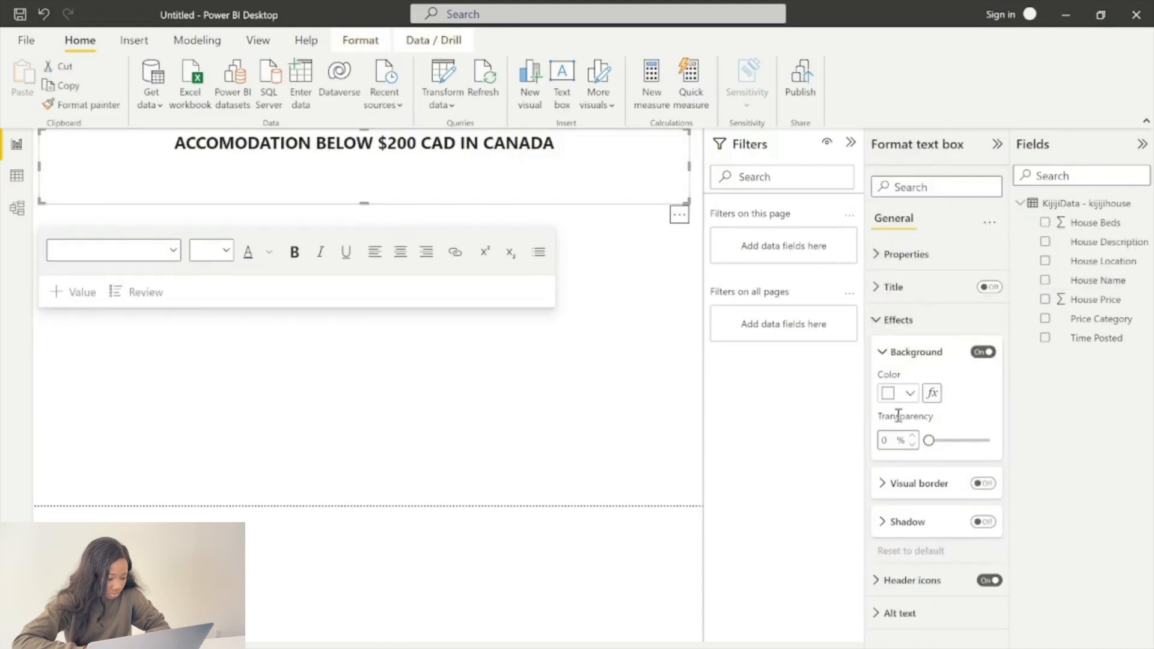
click(982, 484)
click(895, 254)
click(895, 254)
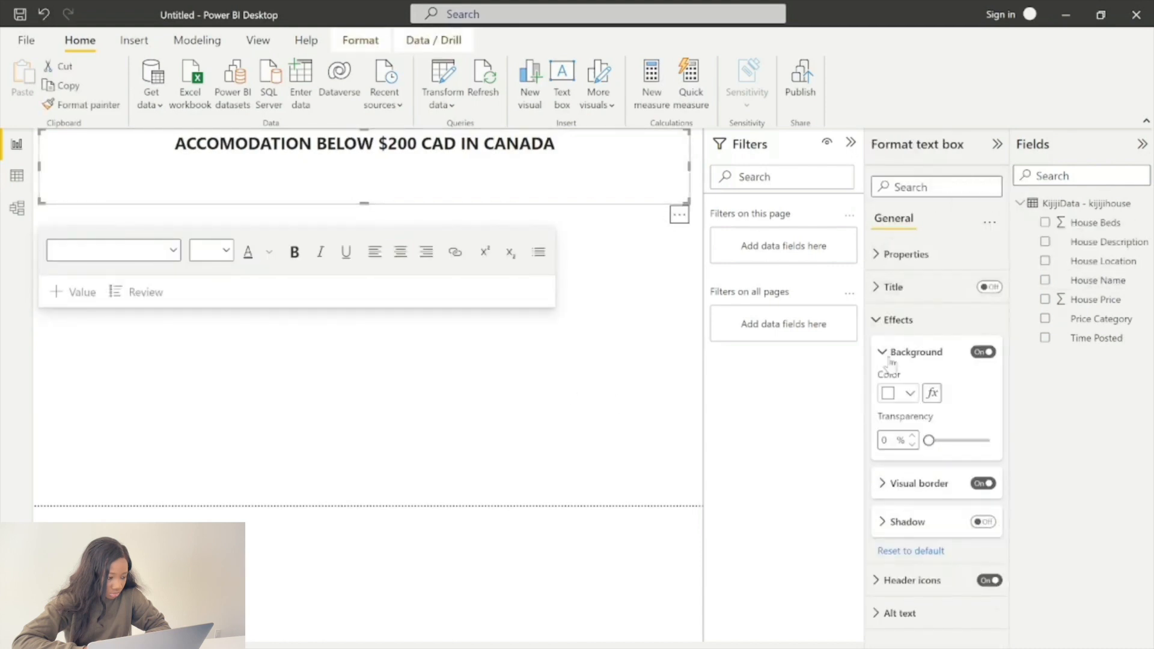
click(882, 483)
drag(928, 569, 977, 571)
click(434, 363)
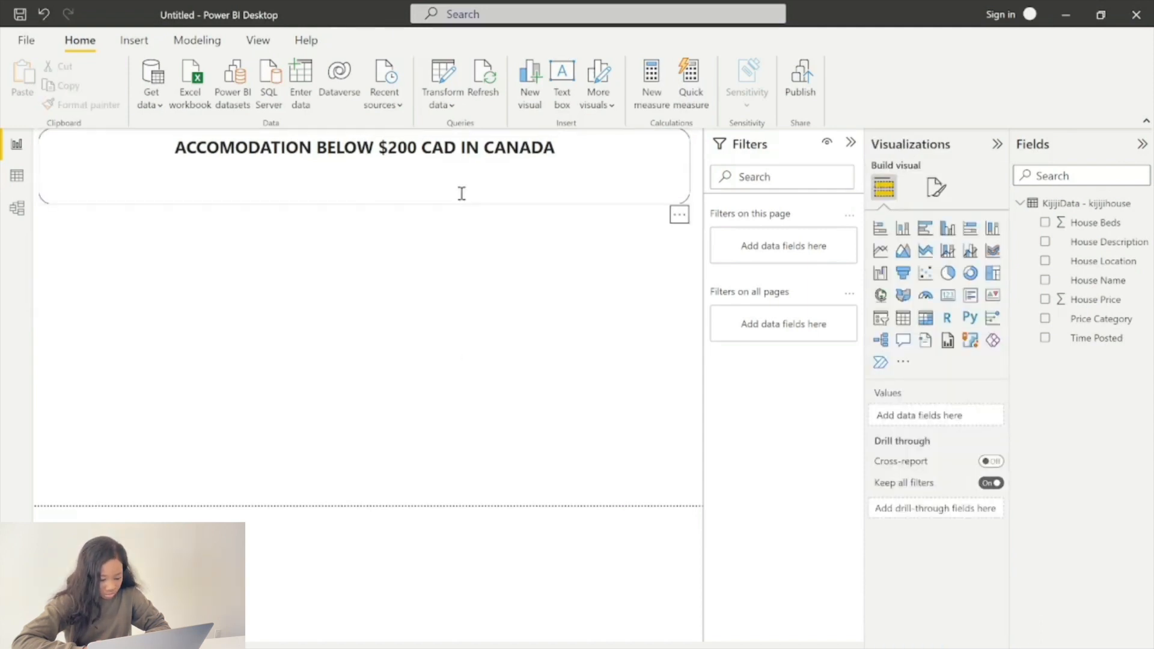
Shrink the header text box to fit its one-line title and align it with the report page's upper-right corner
click(461, 194)
drag(41, 200, 297, 179)
click(263, 180)
click(677, 193)
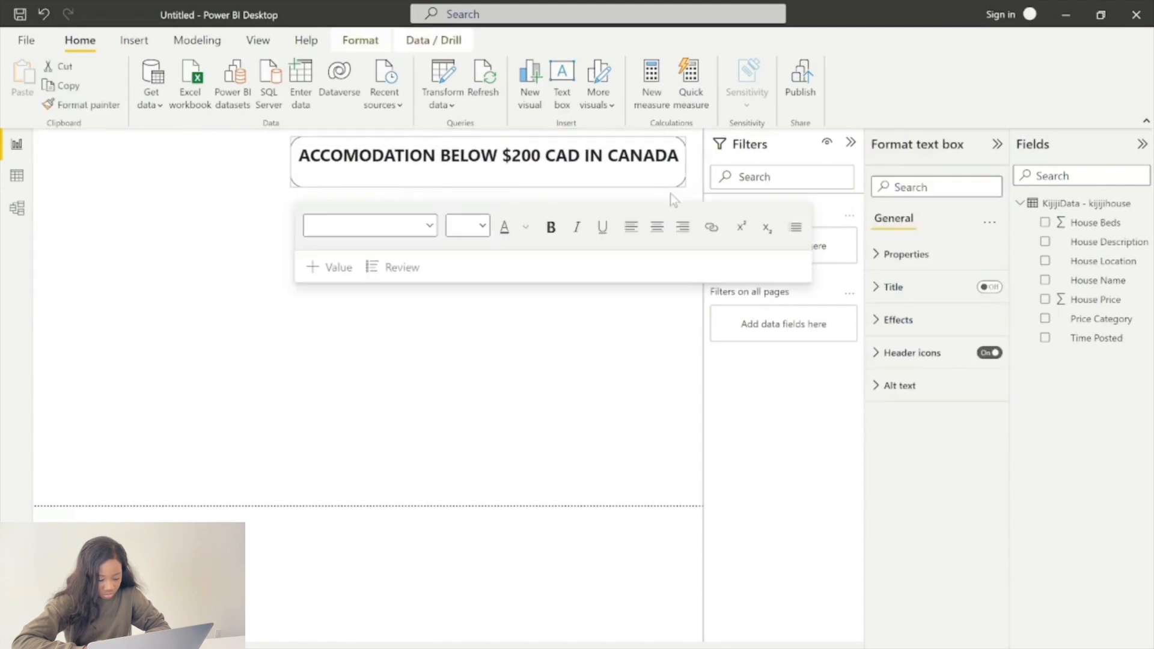
click(365, 303)
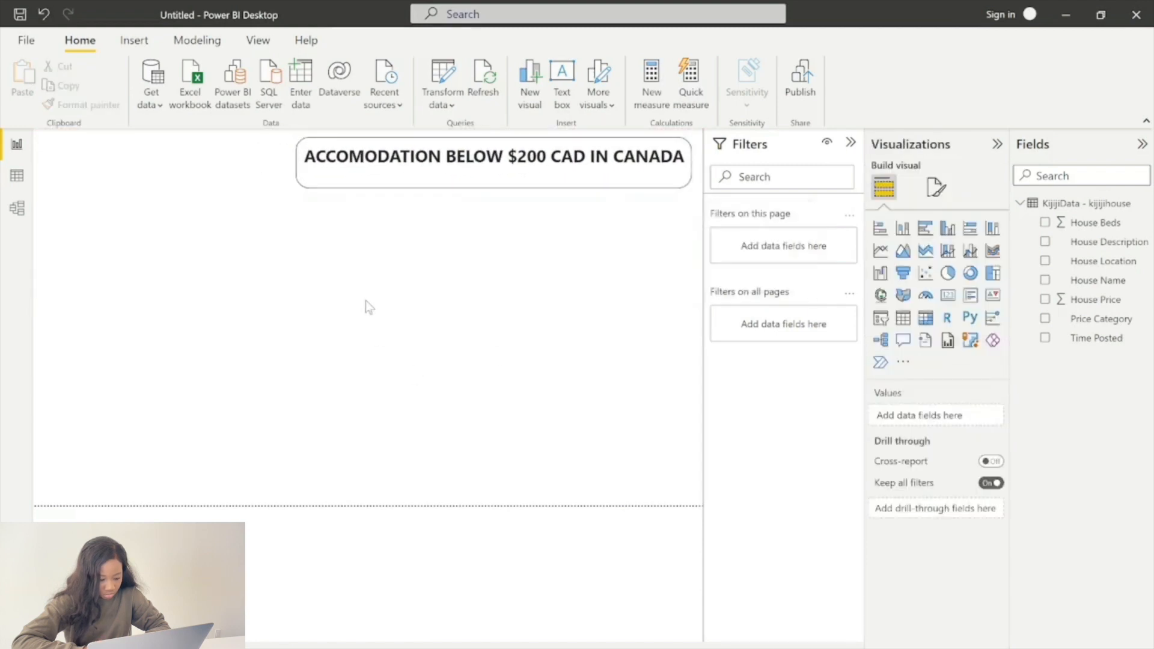
click(473, 170)
click(200, 344)
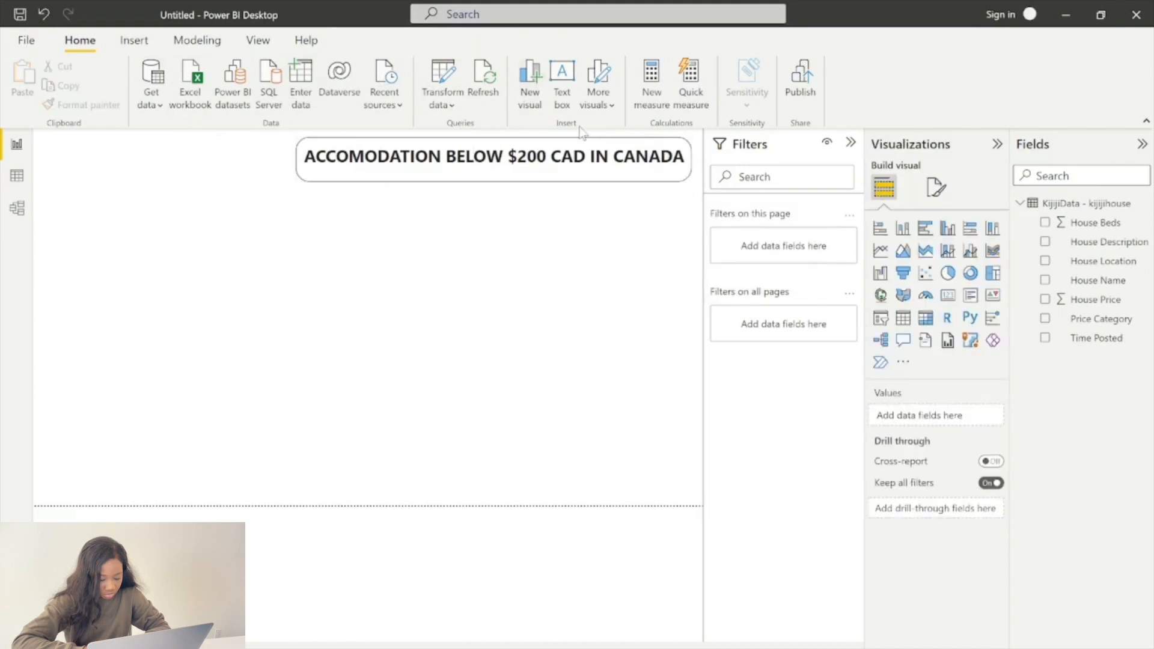
Add a card visual for the House Beds field and make the card smaller
click(948, 296)
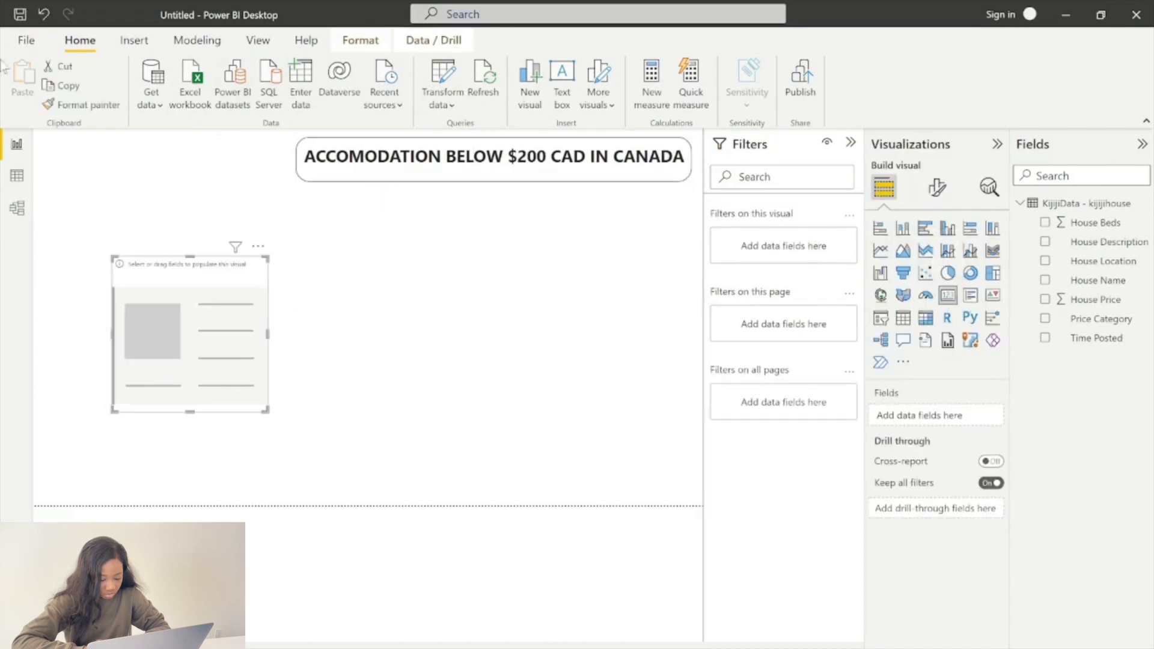
click(1046, 226)
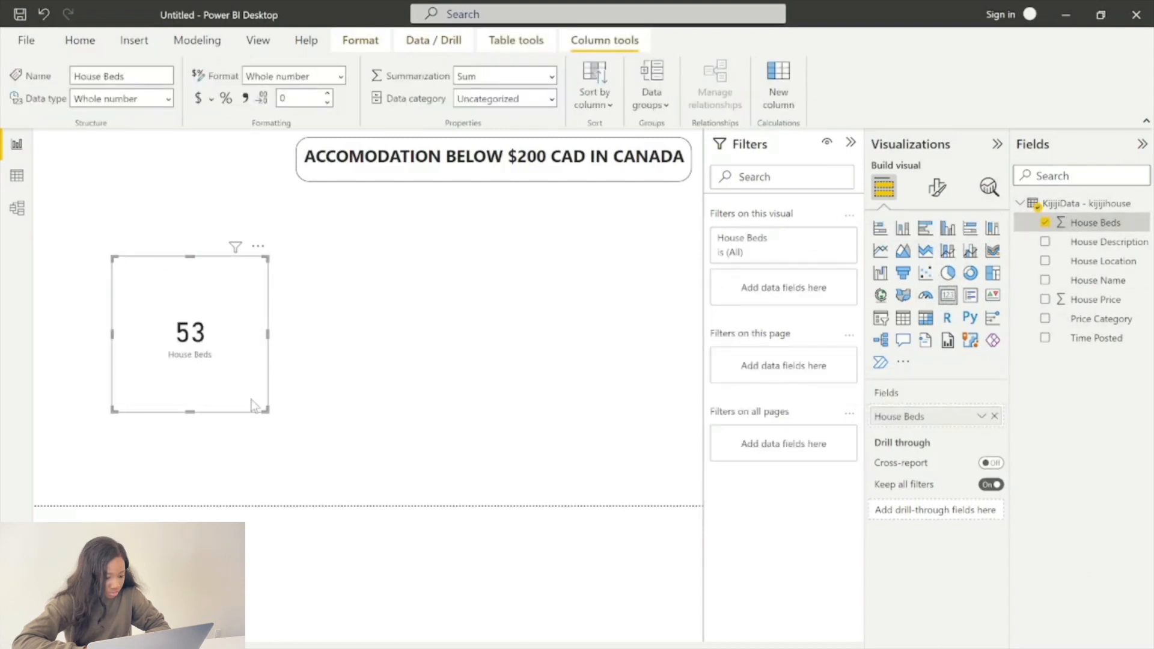
click(937, 186)
click(988, 187)
click(883, 186)
click(980, 416)
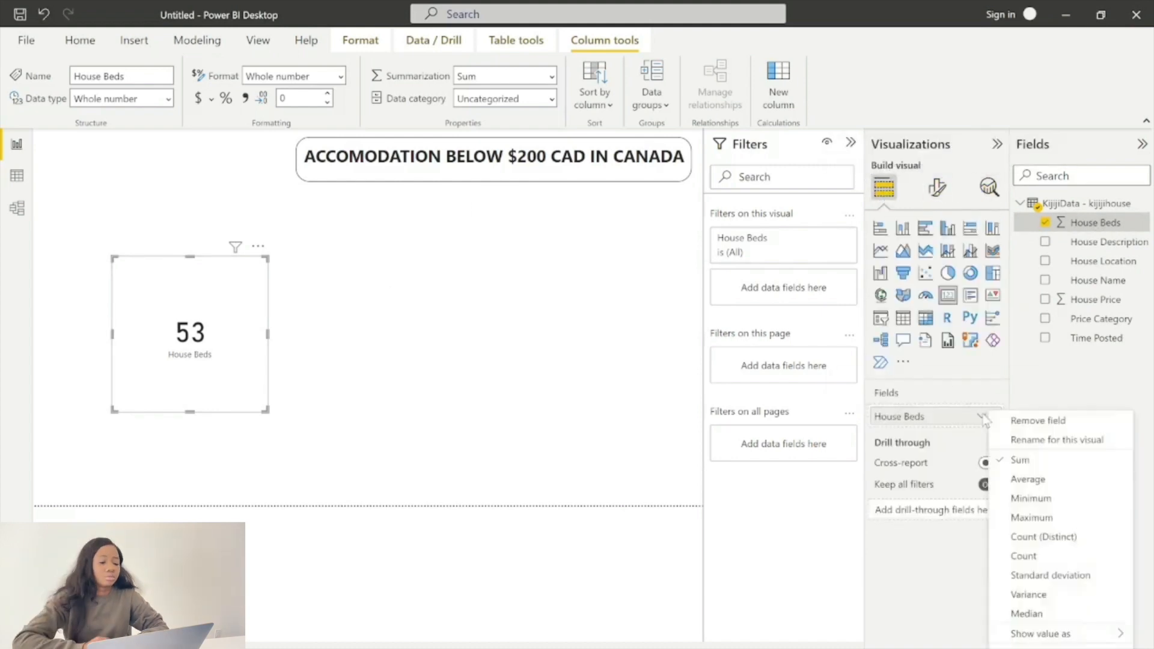
drag(266, 412, 255, 360)
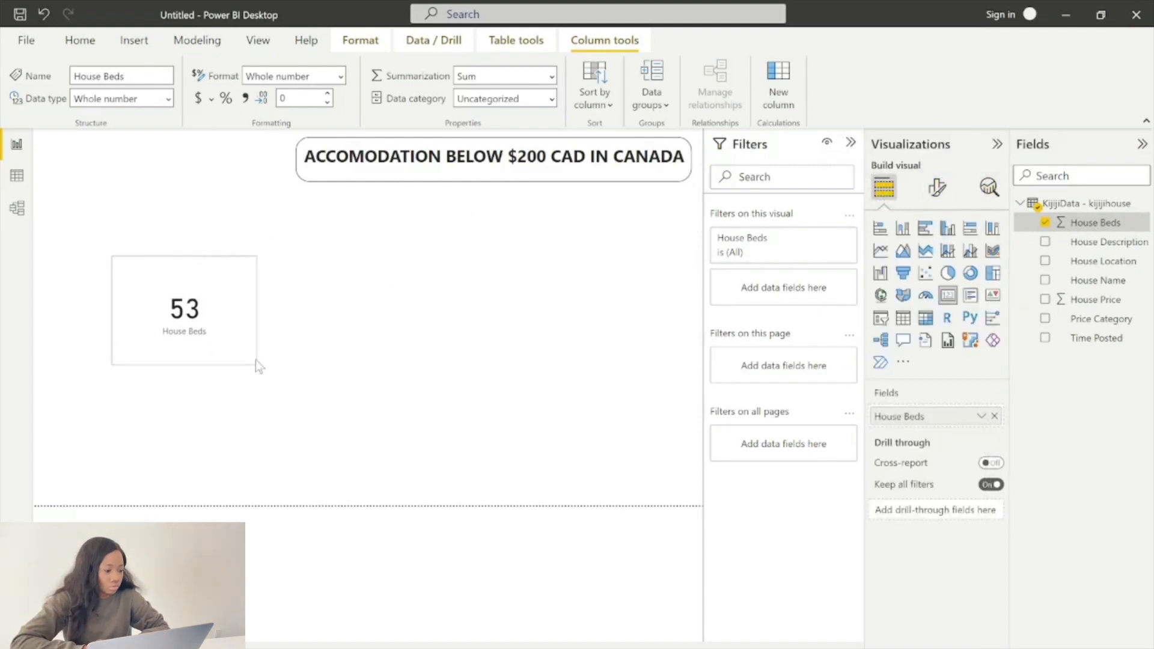
Turn on the House Beds card's title and set its text to "Count of House Beds"
click(936, 186)
click(935, 259)
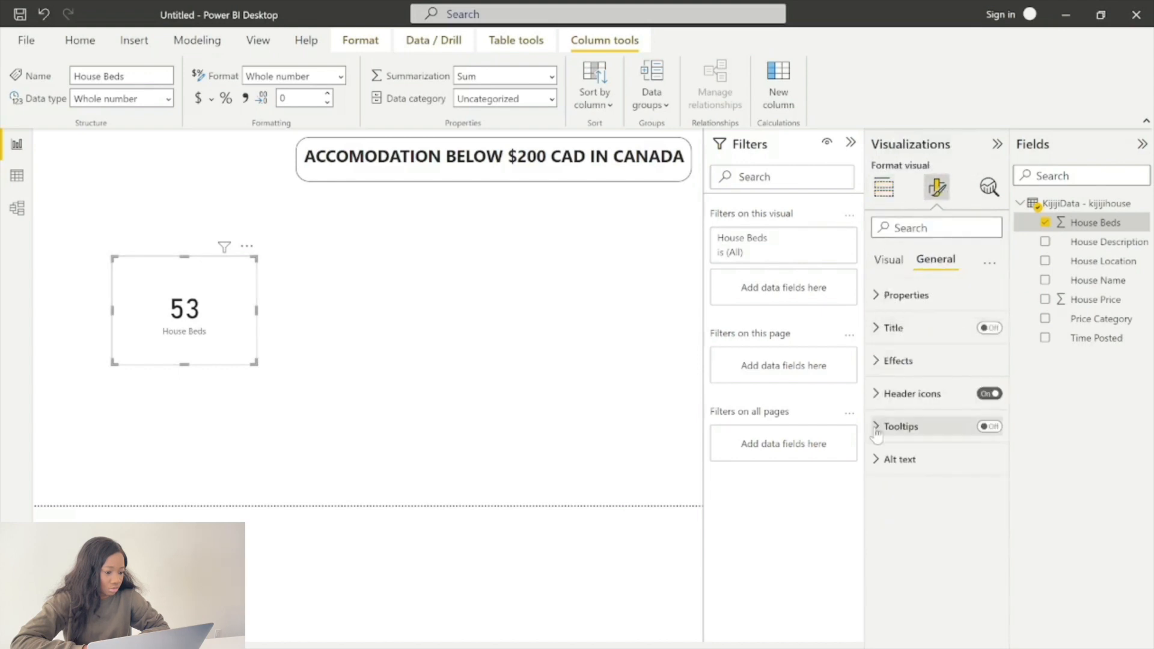
click(876, 360)
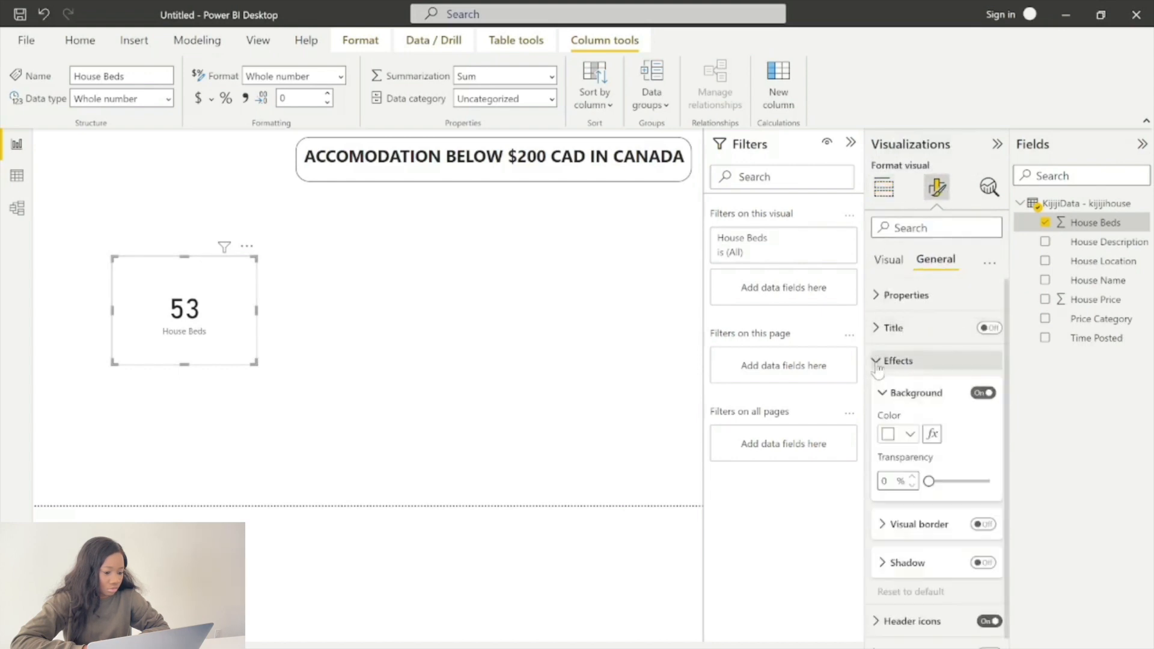
click(883, 525)
click(988, 328)
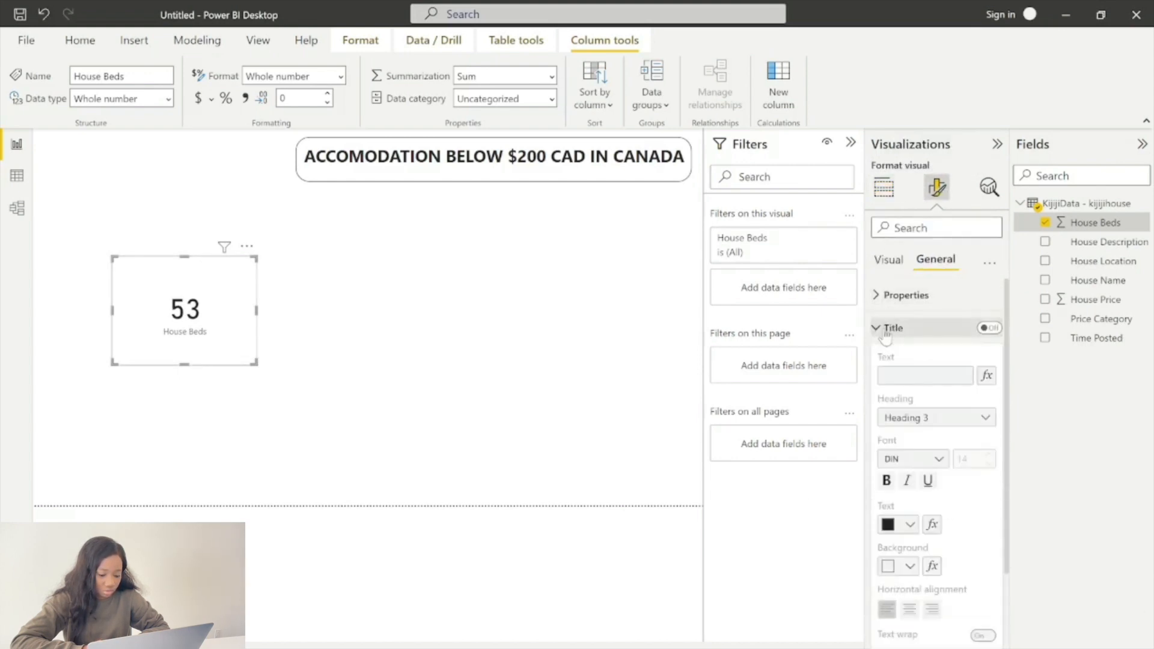
click(935, 378)
text(Numbr o)
key(BackSpace)
key(BackSpace)
key(BackSpace)
text(er of Ho)
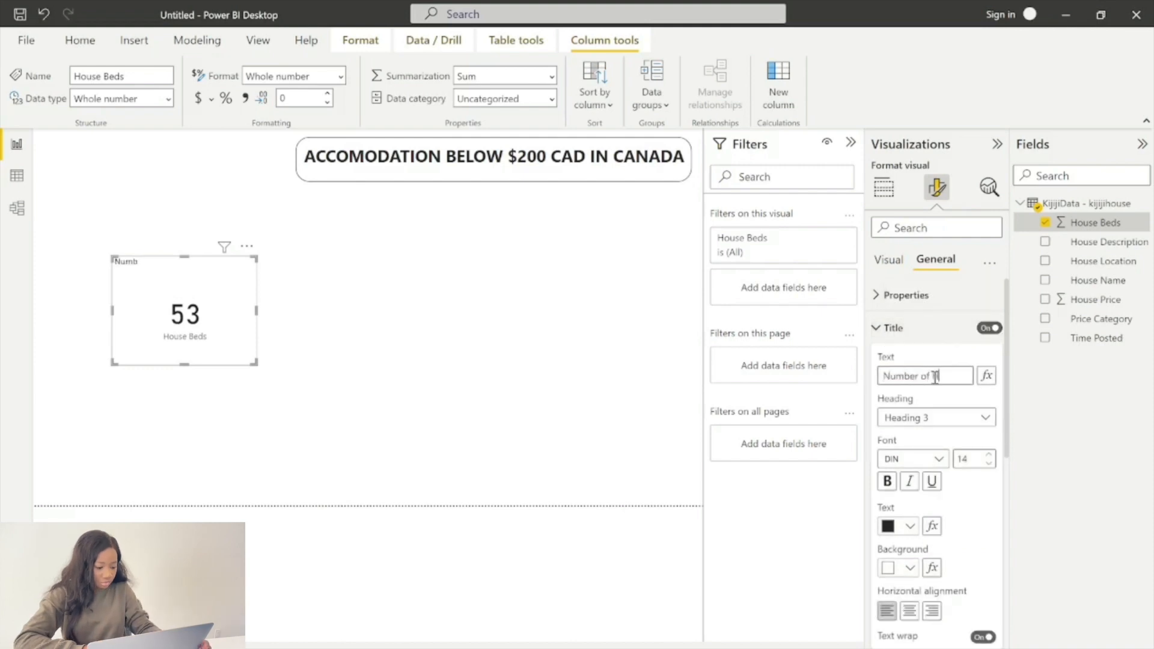
key(BackSpace)
key(BackSpace)
key(BackSpace)
key(BackSpace)
key(BackSpace)
key(BackSpace)
key(BackSpace)
key(BackSpace)
key(BackSpace)
key(BackSpace)
key(BackSpace)
key(BackSpace)
text(Count od House Beds)
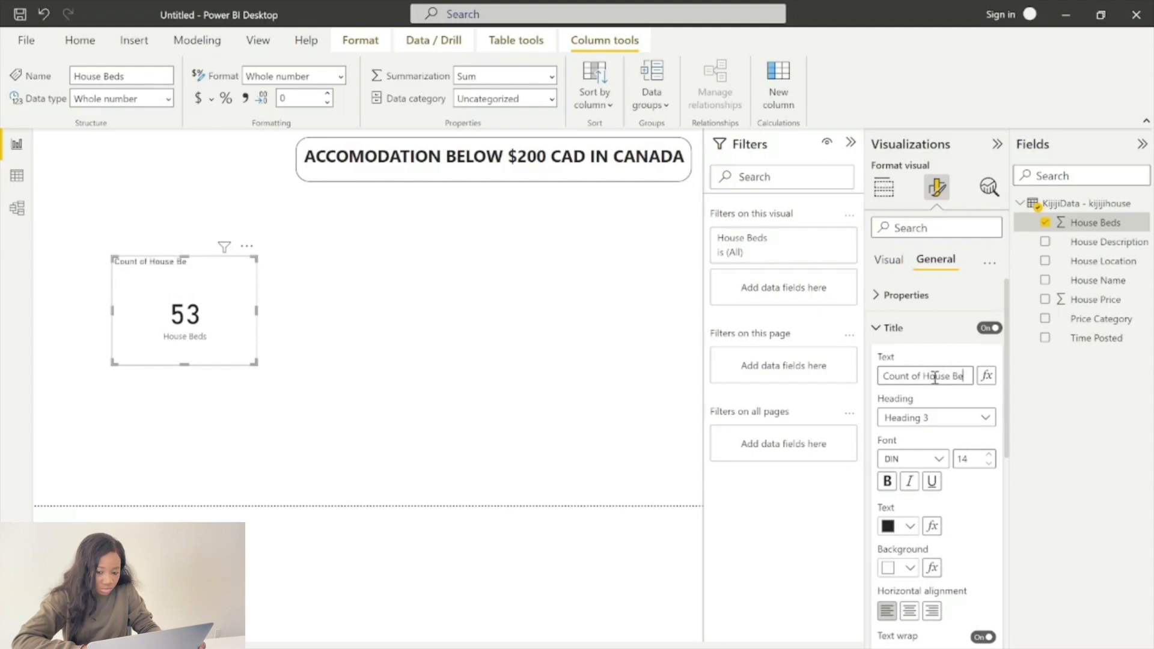
click(590, 308)
Turn off the category label of the House Beds card
click(204, 307)
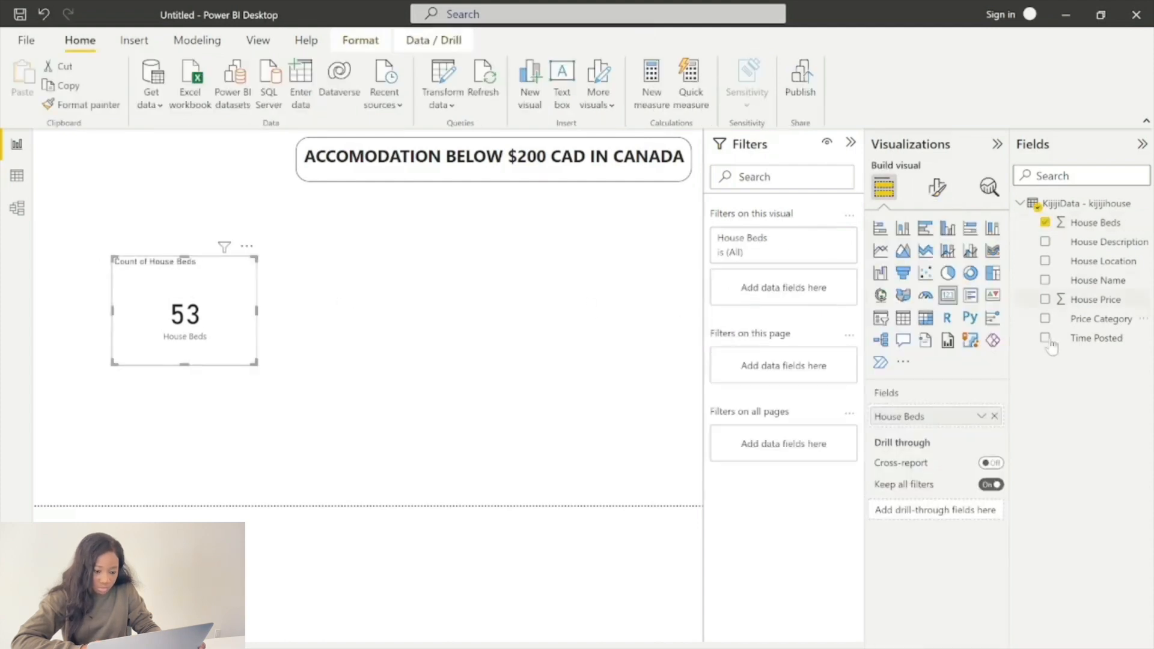
click(941, 188)
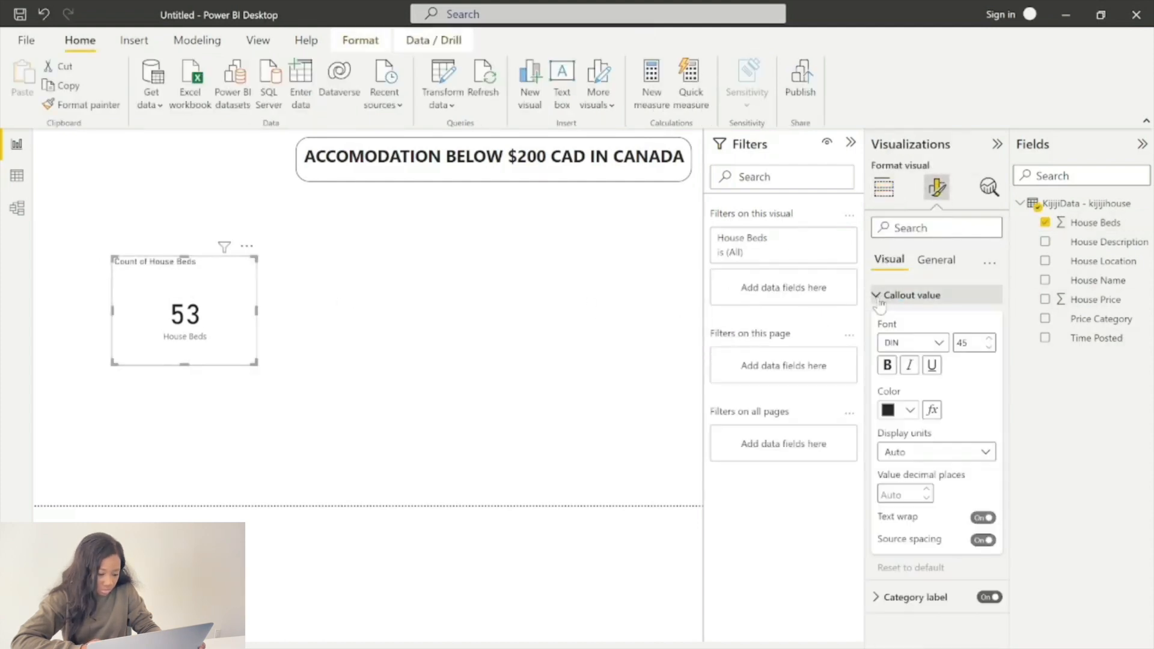
click(938, 345)
click(990, 353)
click(883, 188)
click(980, 416)
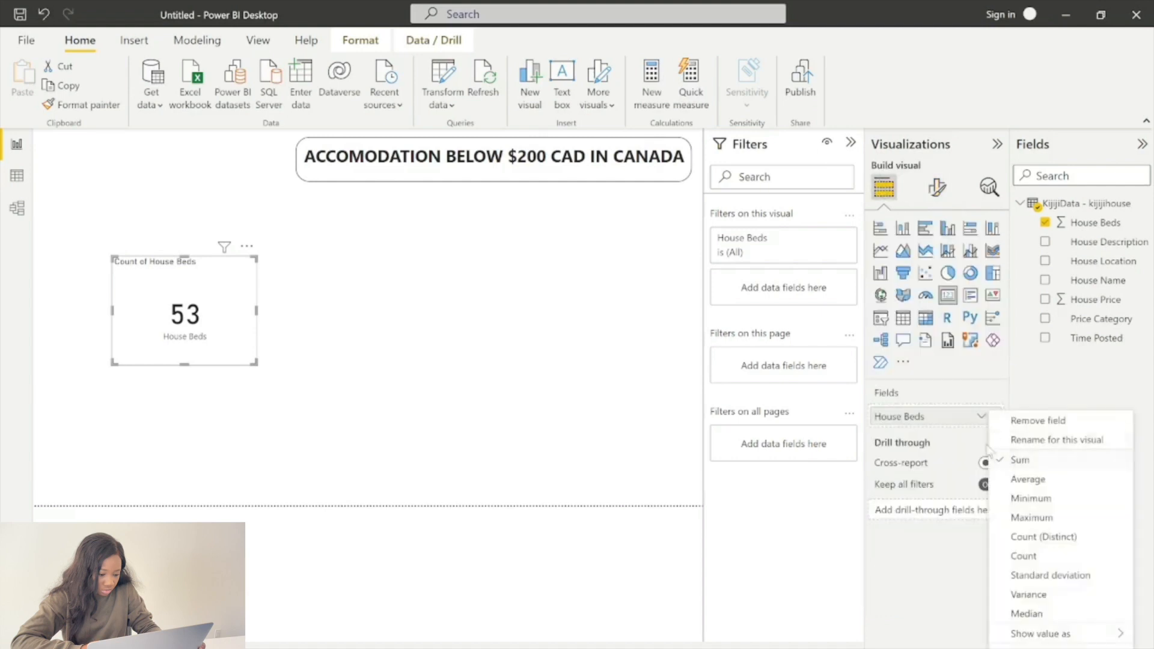
click(937, 187)
click(989, 327)
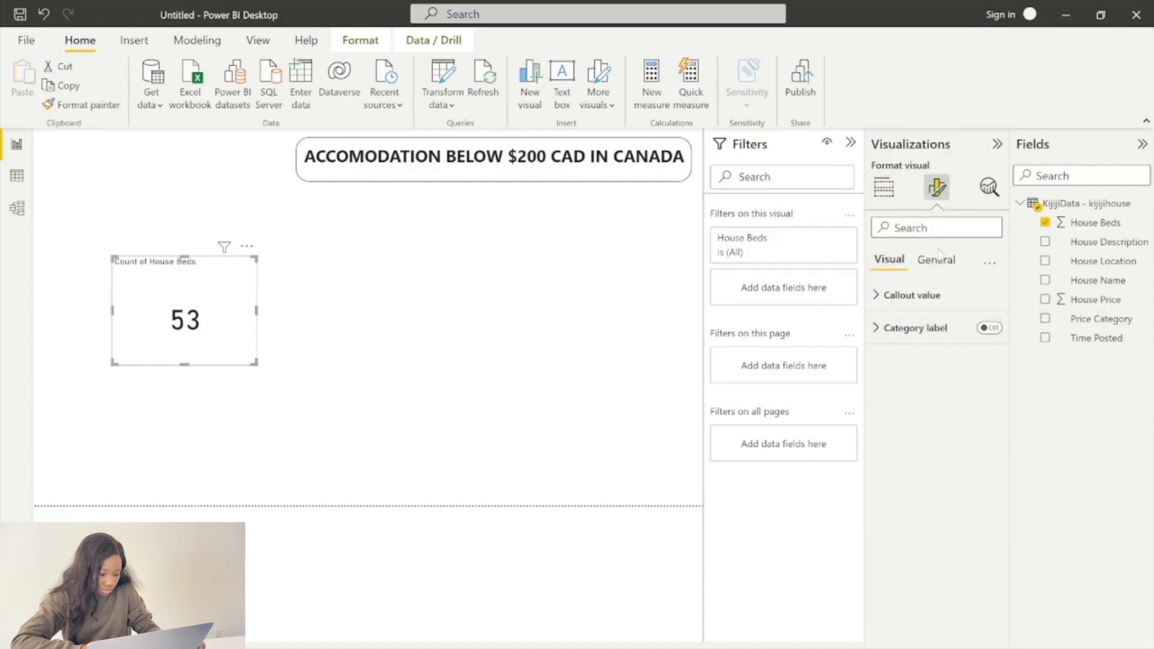
Centre the House Beds card's title and format it as 18-point Segoe UI Bold
click(936, 259)
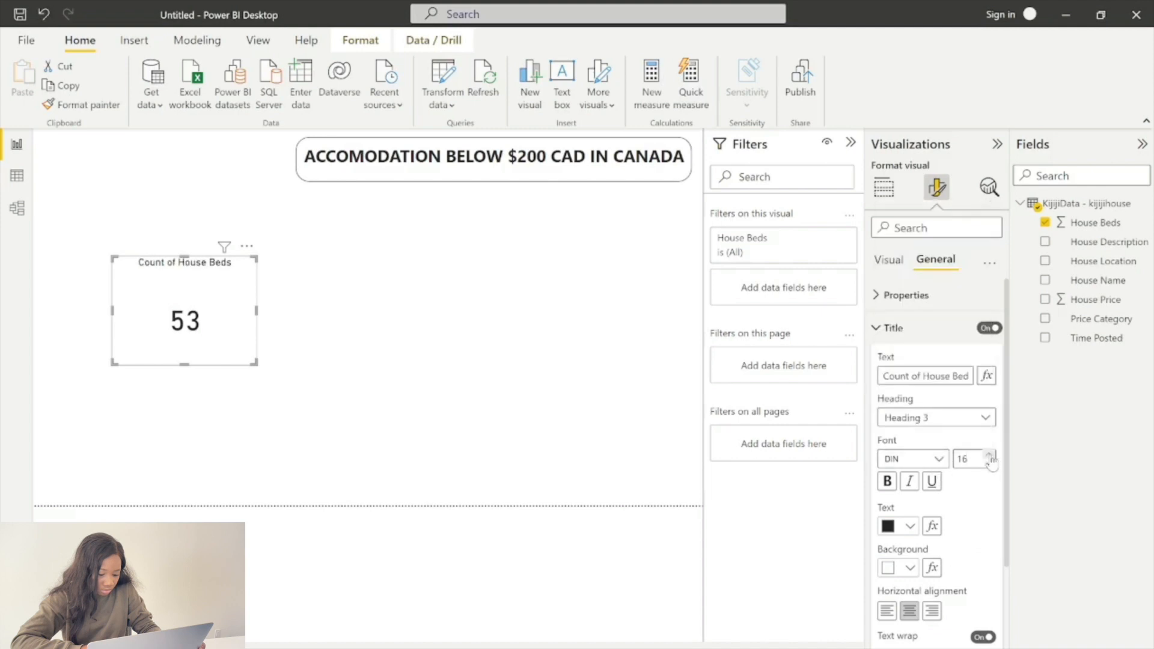
click(939, 460)
scroll(928, 367, down, 3)
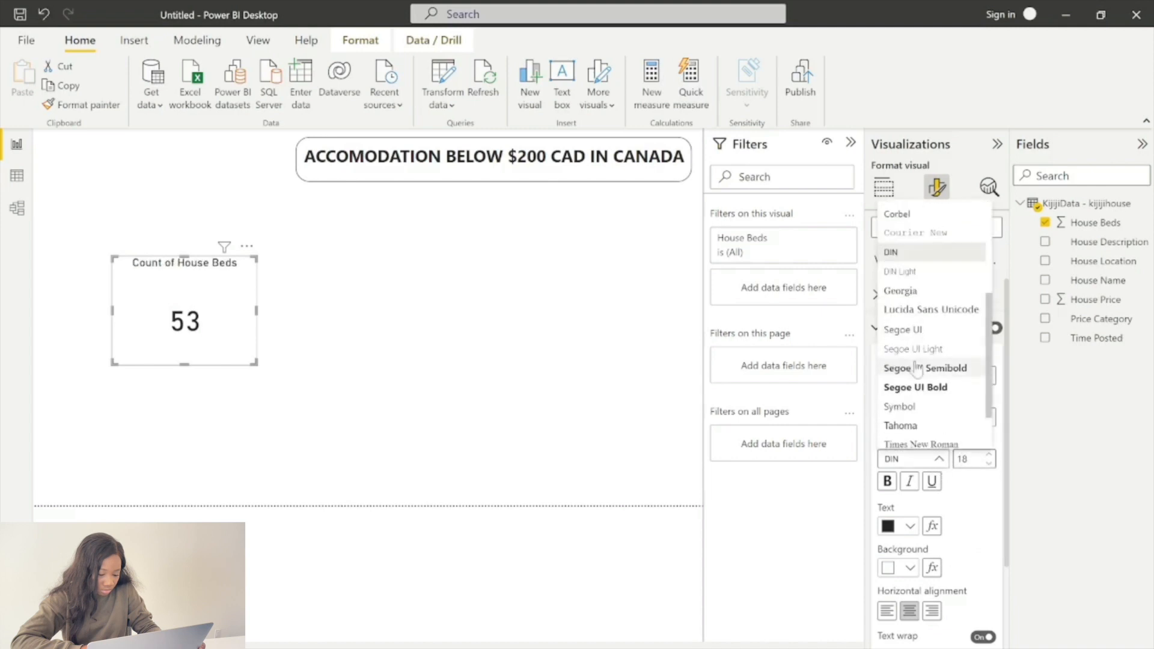
click(925, 385)
Shrink the House Beds card, place it under the header's left end, and turn on its shadow
drag(112, 260, 341, 207)
click(883, 327)
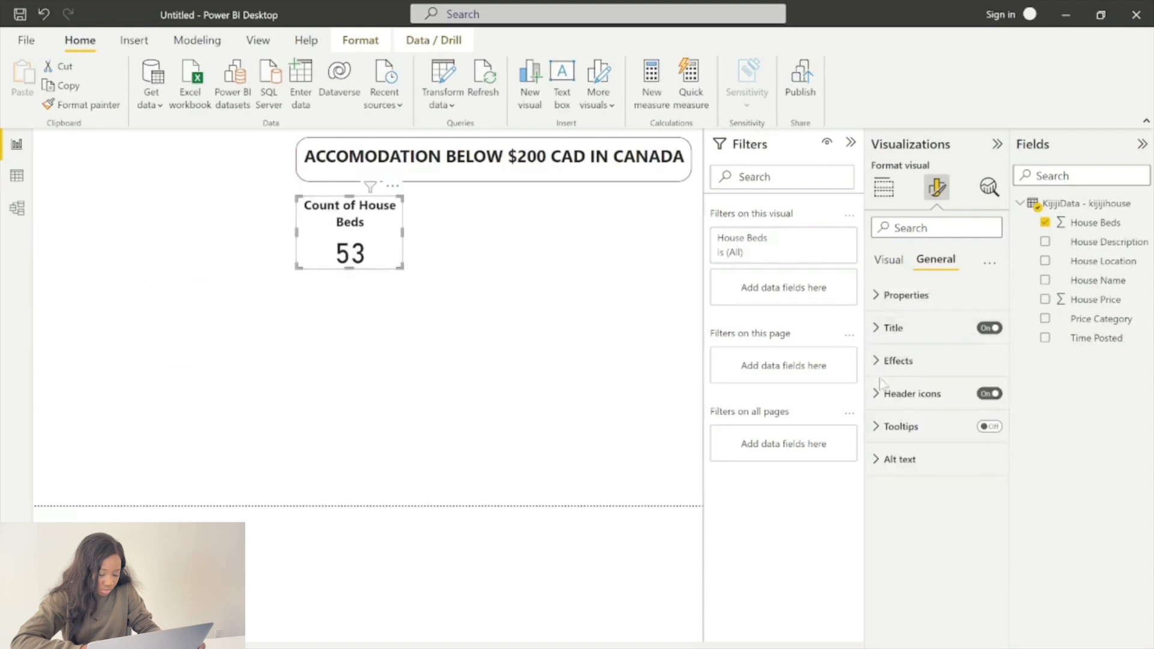
click(907, 394)
click(882, 367)
click(984, 562)
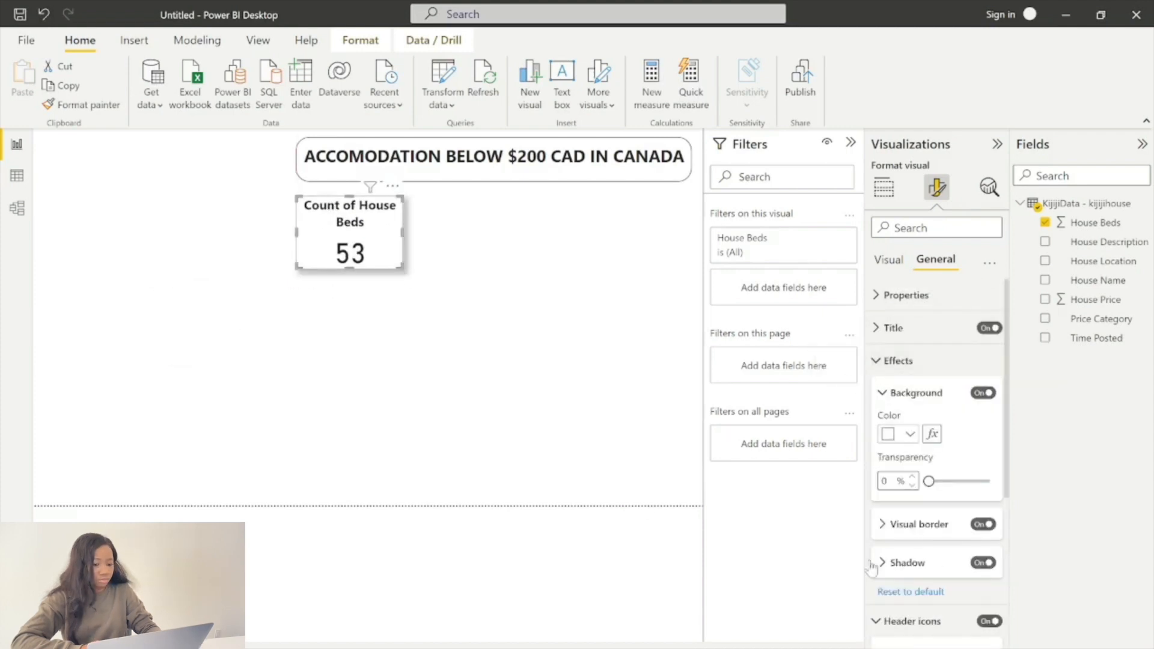
click(584, 241)
Turn off the visual border of the House Beds card and deselect it
click(343, 251)
click(937, 187)
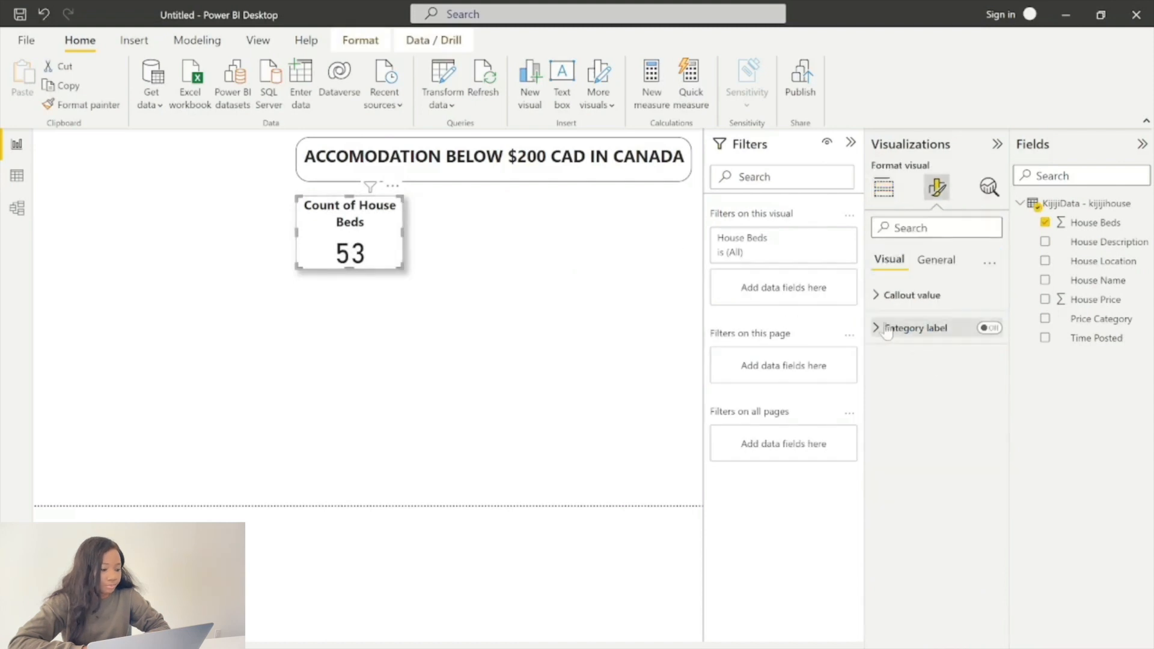
click(936, 259)
click(882, 368)
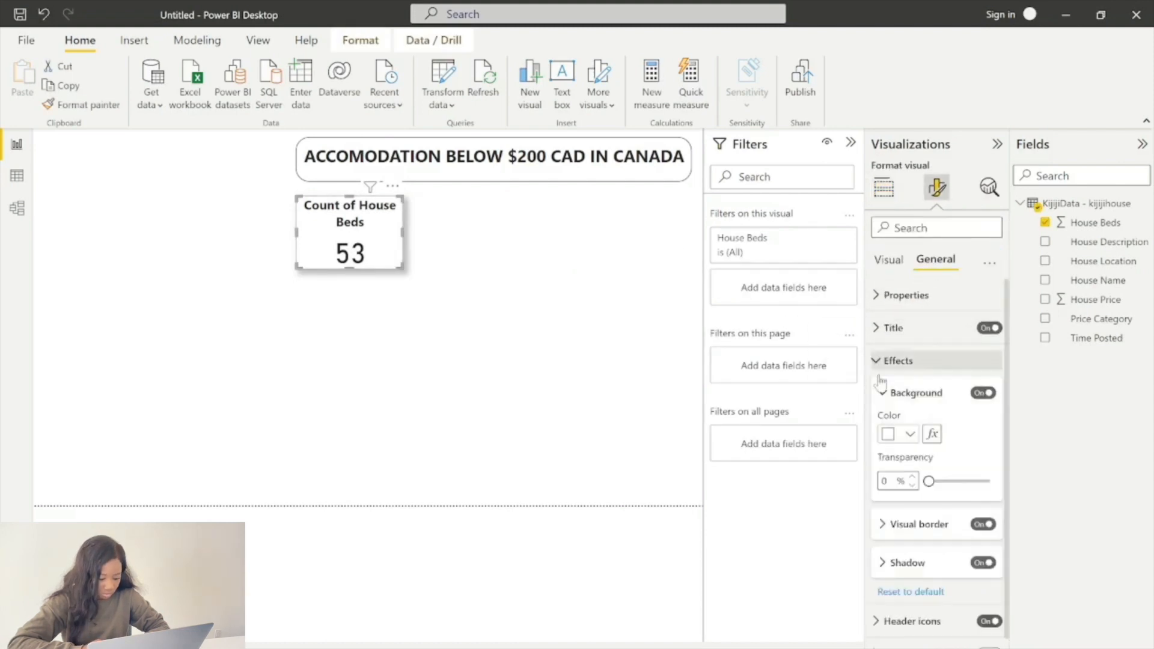
click(983, 524)
click(529, 342)
Adjust the House Beds card's size and position below the header, and place a duplicate card to its right
click(320, 224)
mouse_move(298, 197)
mouse_down()
mouse_move(305, 207)
mouse_move(304, 196)
mouse_up()
drag(337, 216, 483, 221)
key(super+c)
key(alt+F4)
key(ctrl+c)
key(ctrl+v)
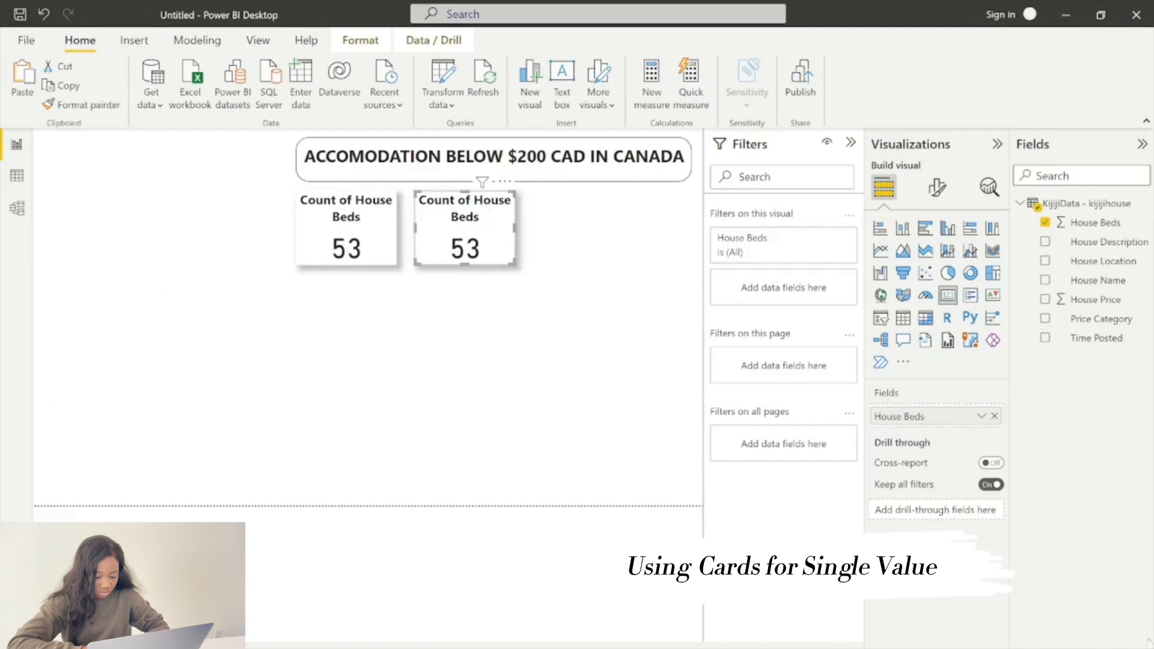
Replace House Beds with House Location in the duplicate card and summarise the field as a count
click(1045, 262)
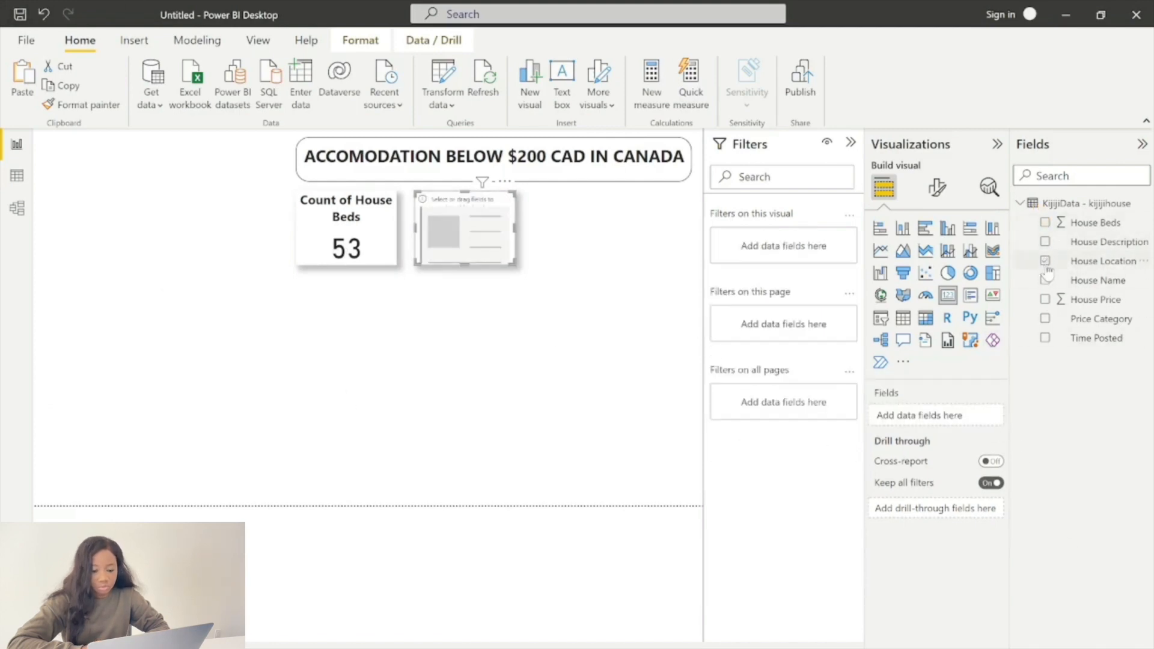
click(981, 416)
click(1024, 515)
click(981, 416)
click(1028, 495)
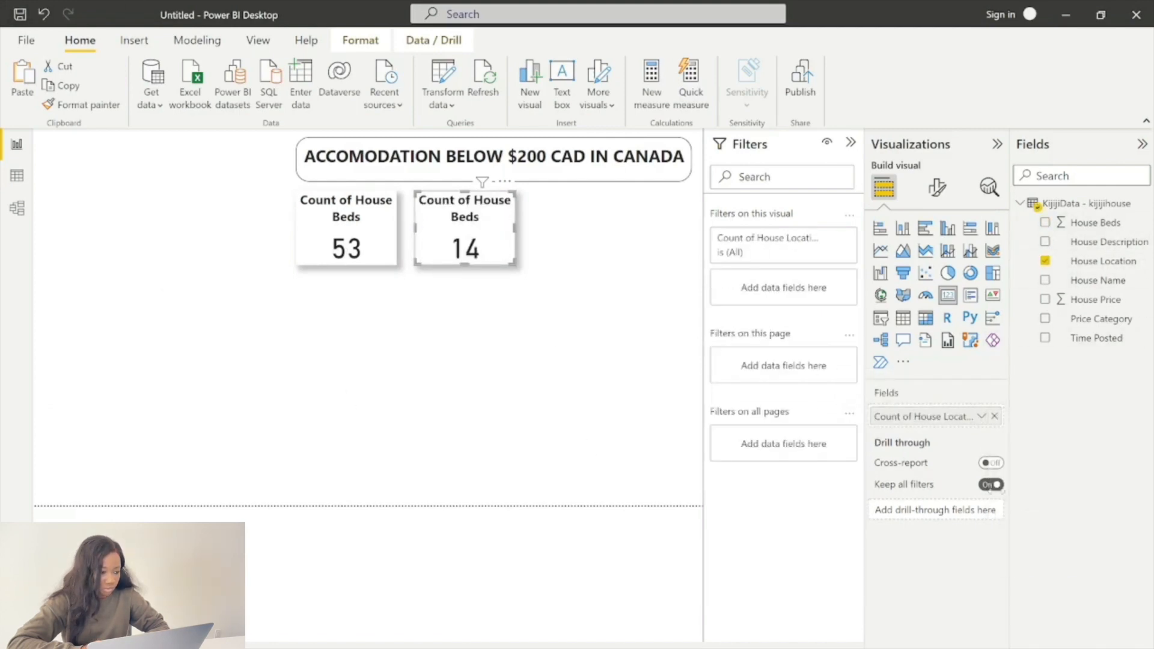
Set the callout value font size to 41 on both cards and clear the selection
click(936, 187)
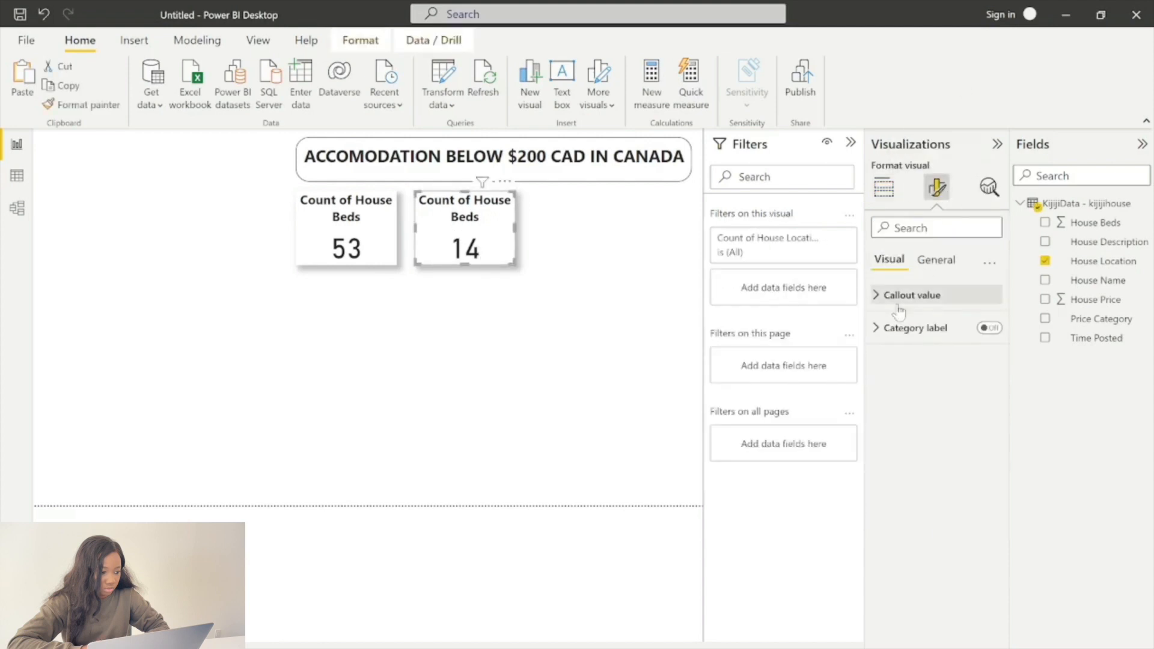
click(883, 295)
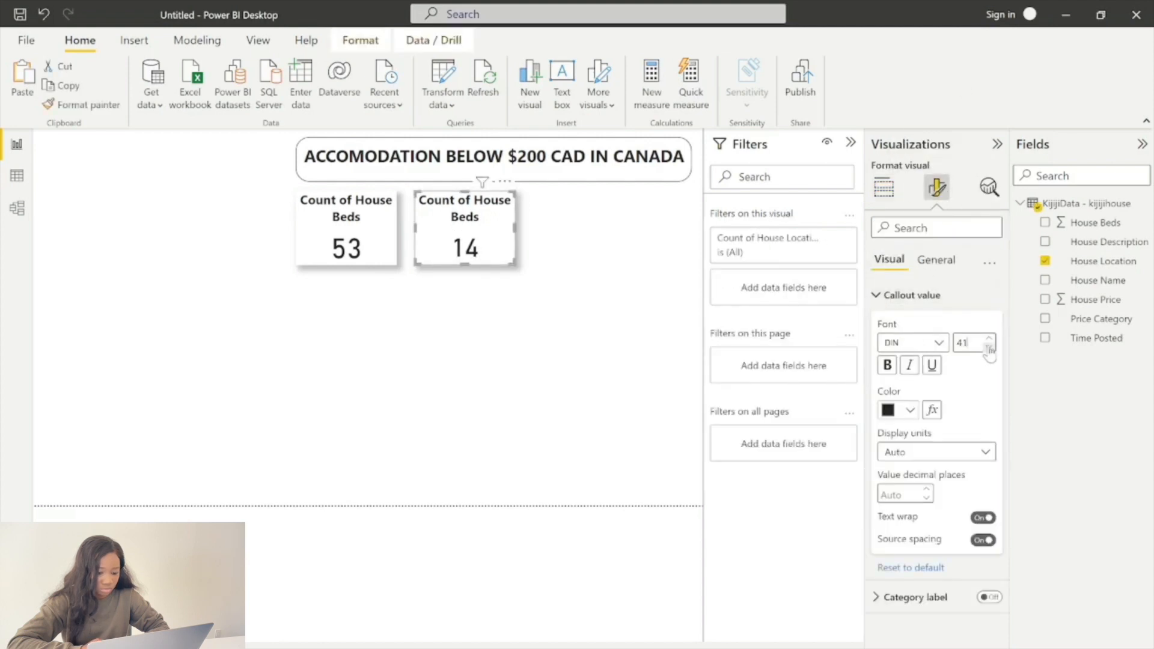
click(363, 243)
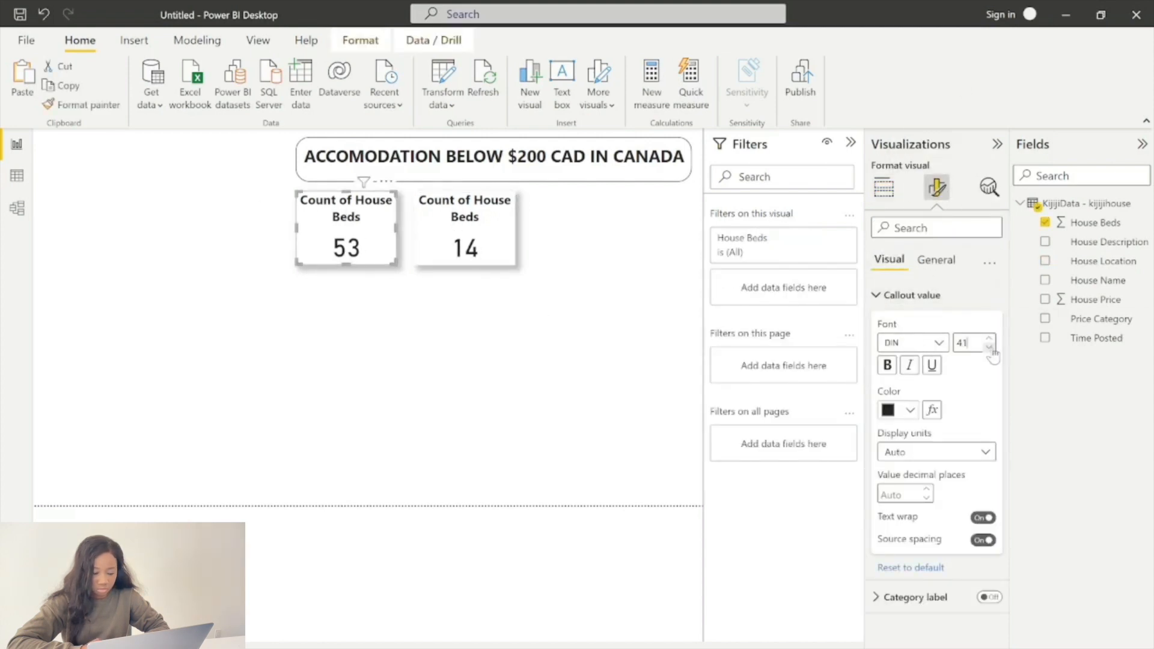
click(535, 229)
click(495, 231)
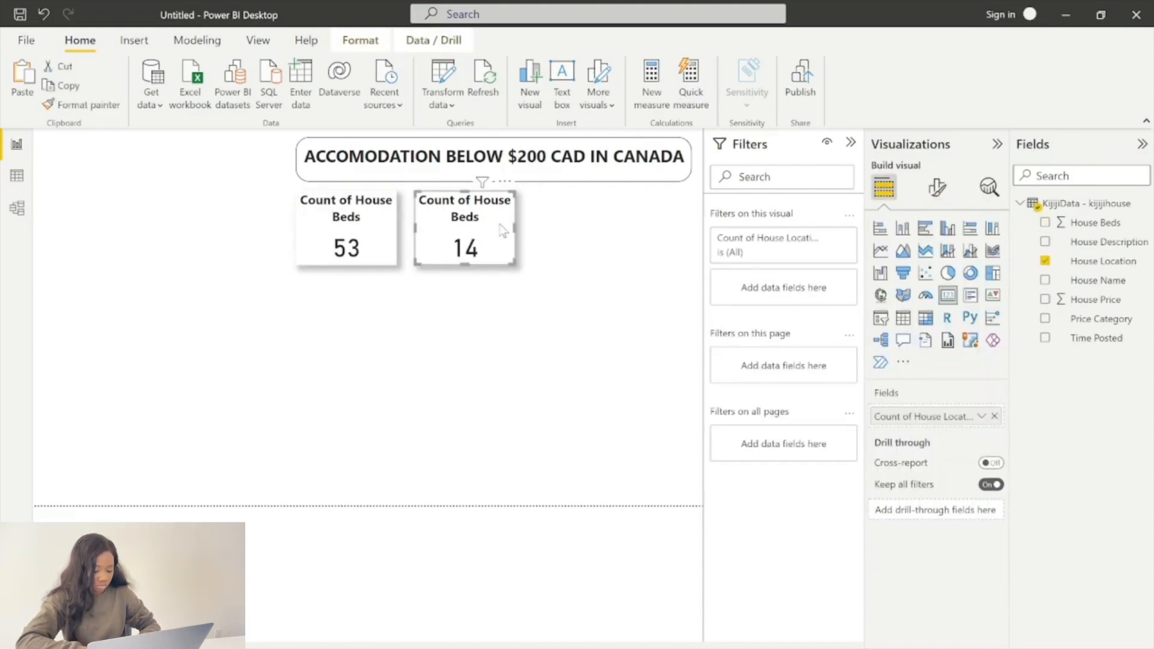
click(471, 398)
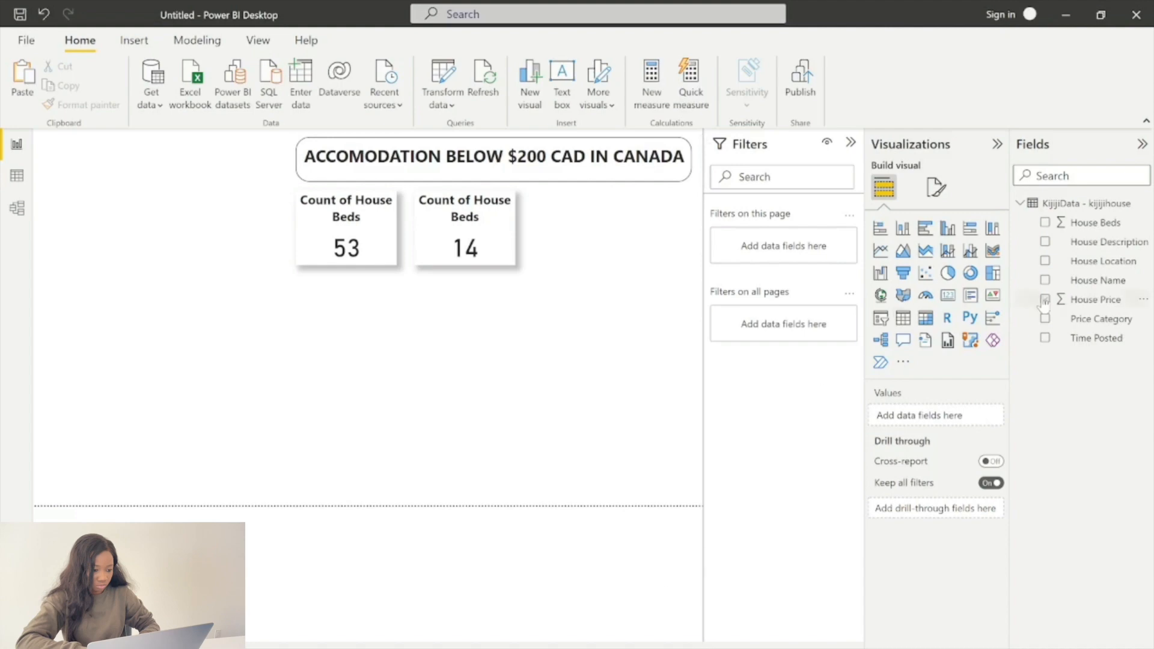
Add a slicer for the Price Category field in the empty area below the cards
click(880, 318)
click(1044, 318)
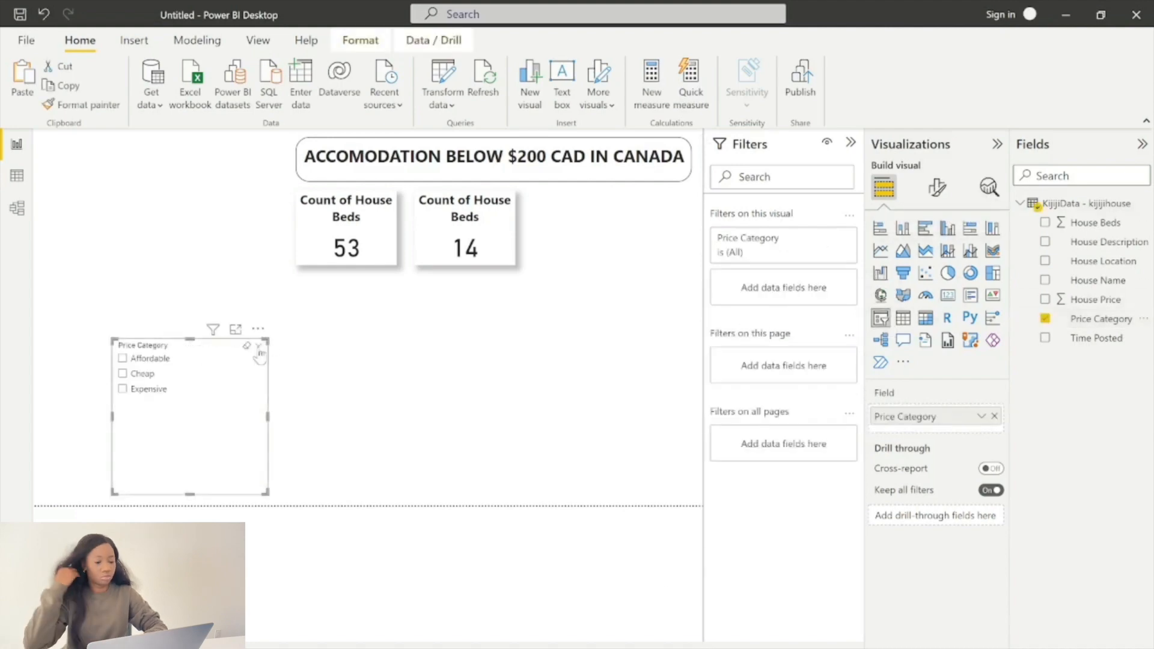
click(259, 346)
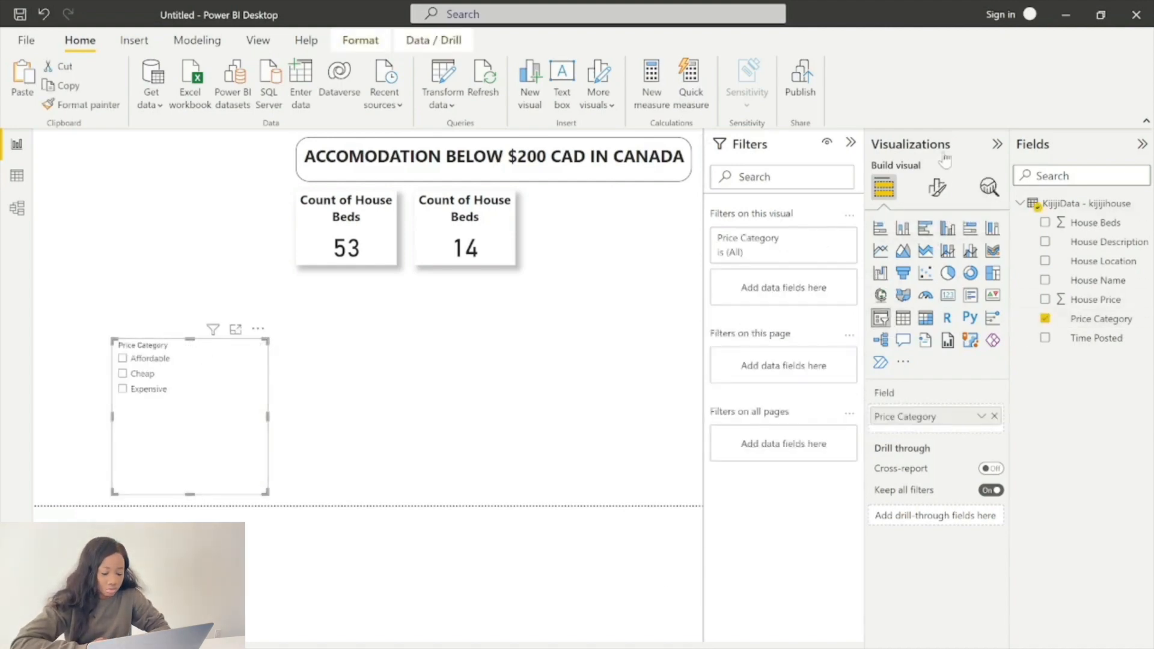
Title the slicer header "Apartment Price Category", format it as bold 12-point Segoe UI Bold, and shrink the slicer
click(936, 187)
click(912, 327)
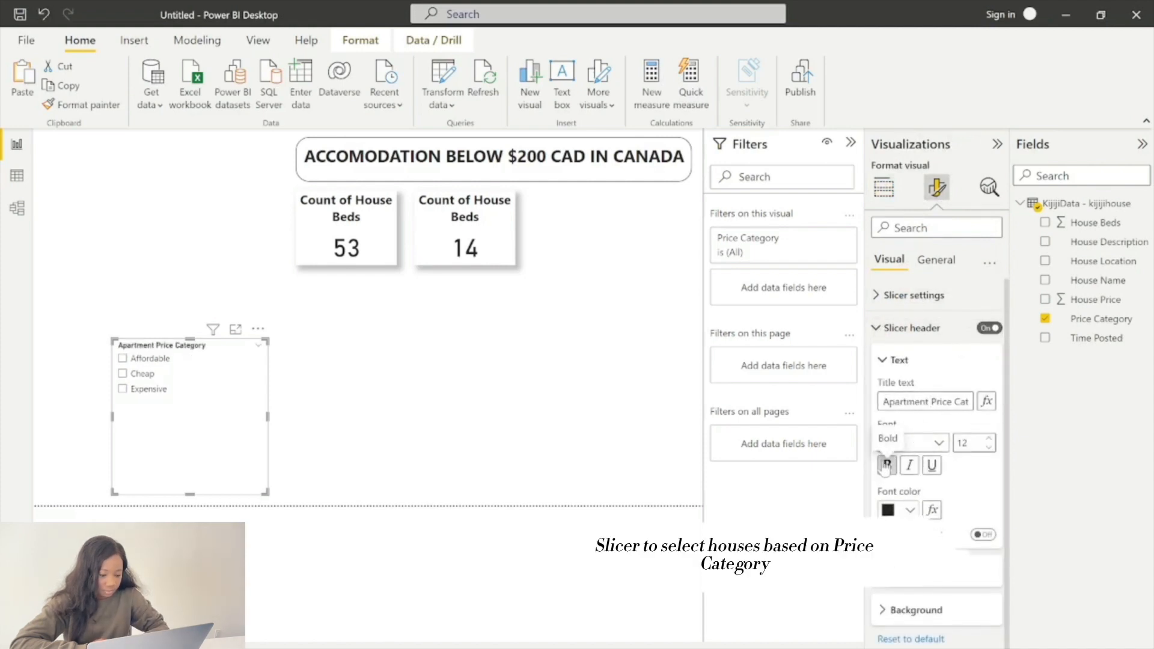
click(919, 443)
scroll(915, 297, down, 5)
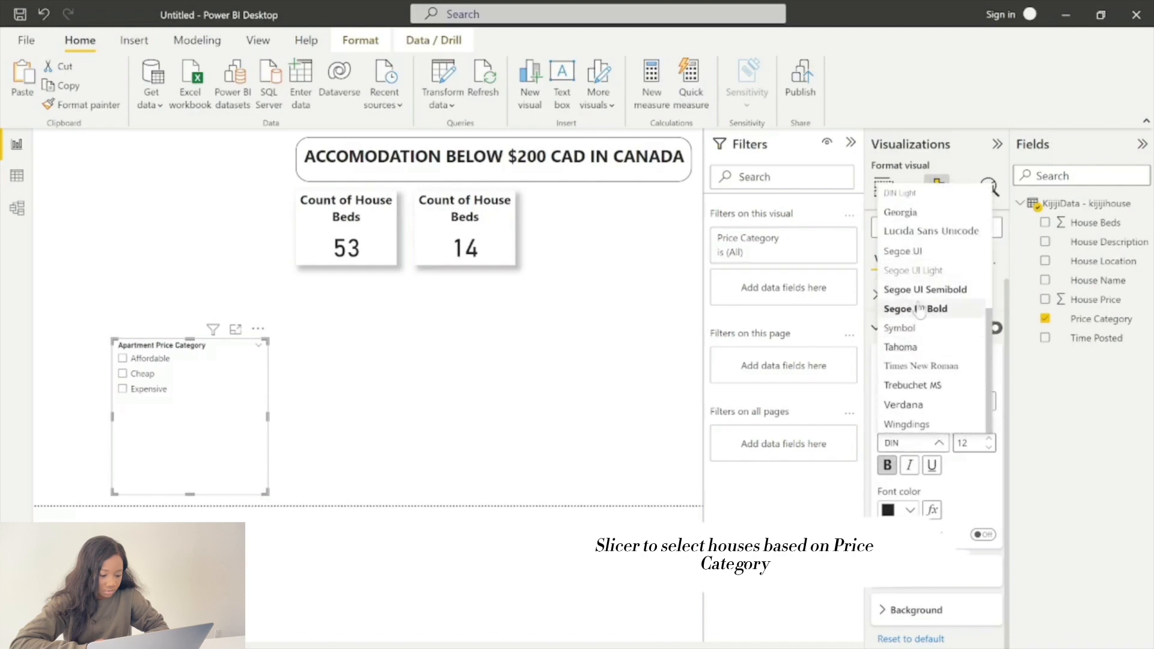
click(920, 311)
drag(265, 491, 271, 468)
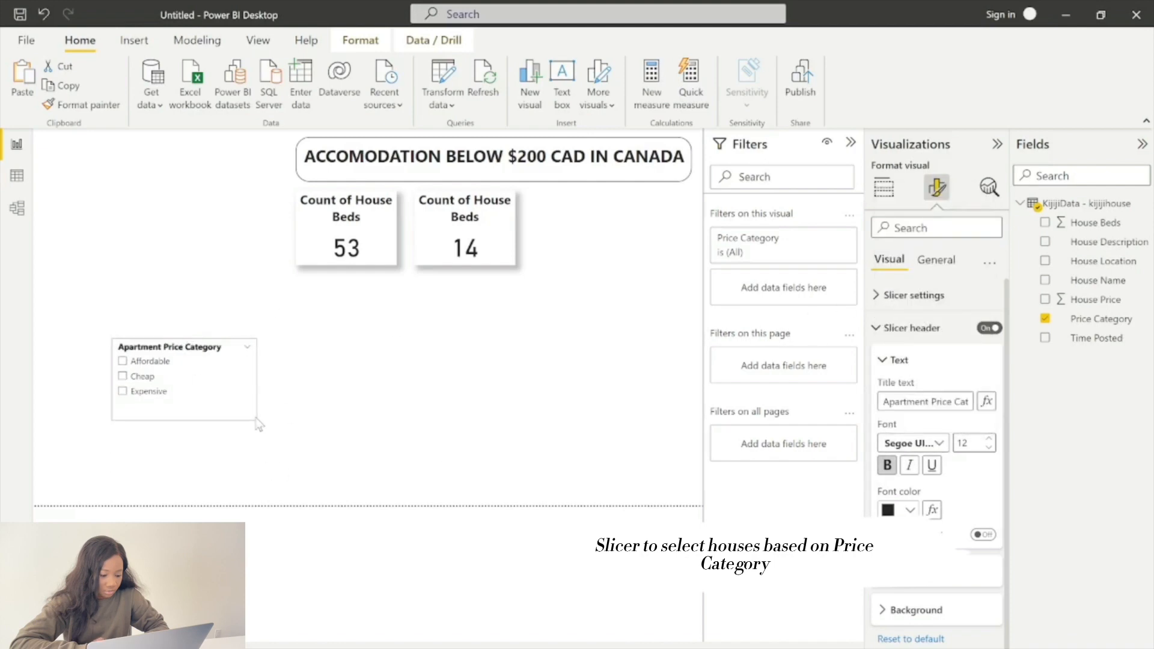
Examine the slicer's header border, background, value font and padding options in its formatting settings
click(876, 329)
click(876, 329)
click(901, 572)
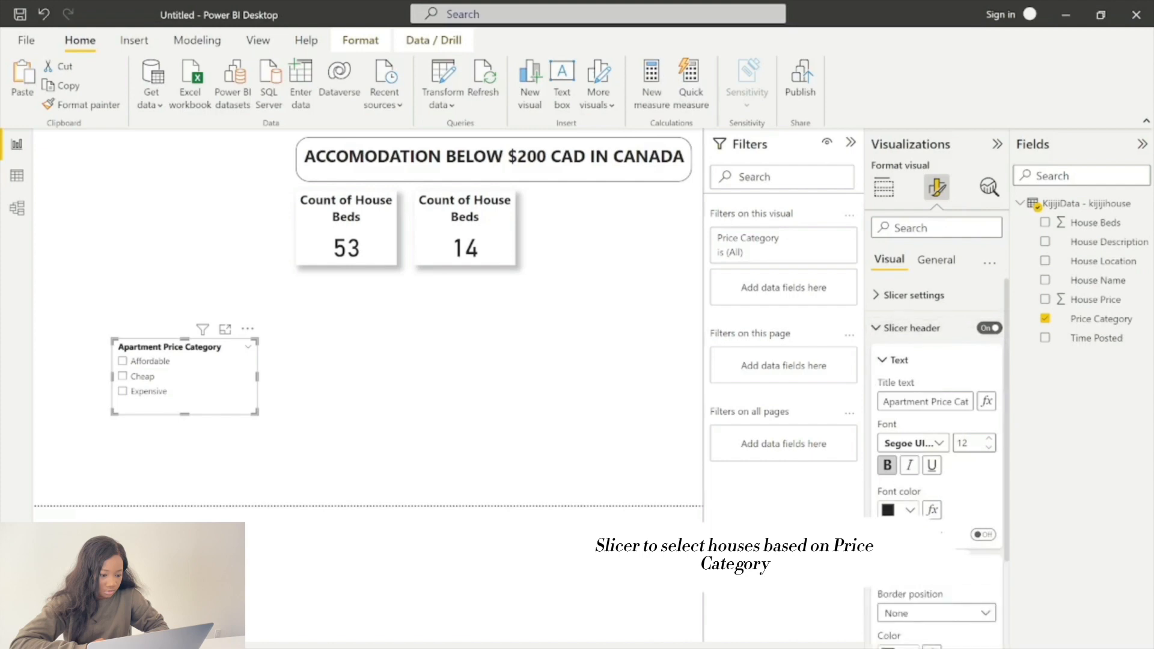
scroll(942, 613, down, 3)
click(915, 594)
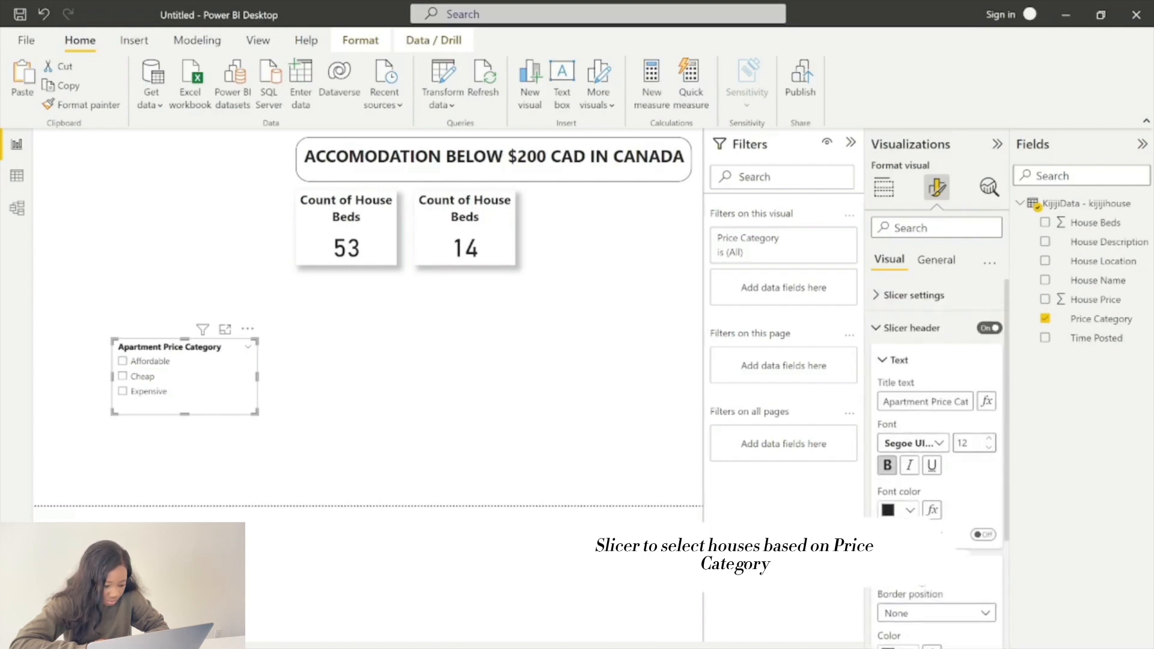
scroll(879, 636, down, 5)
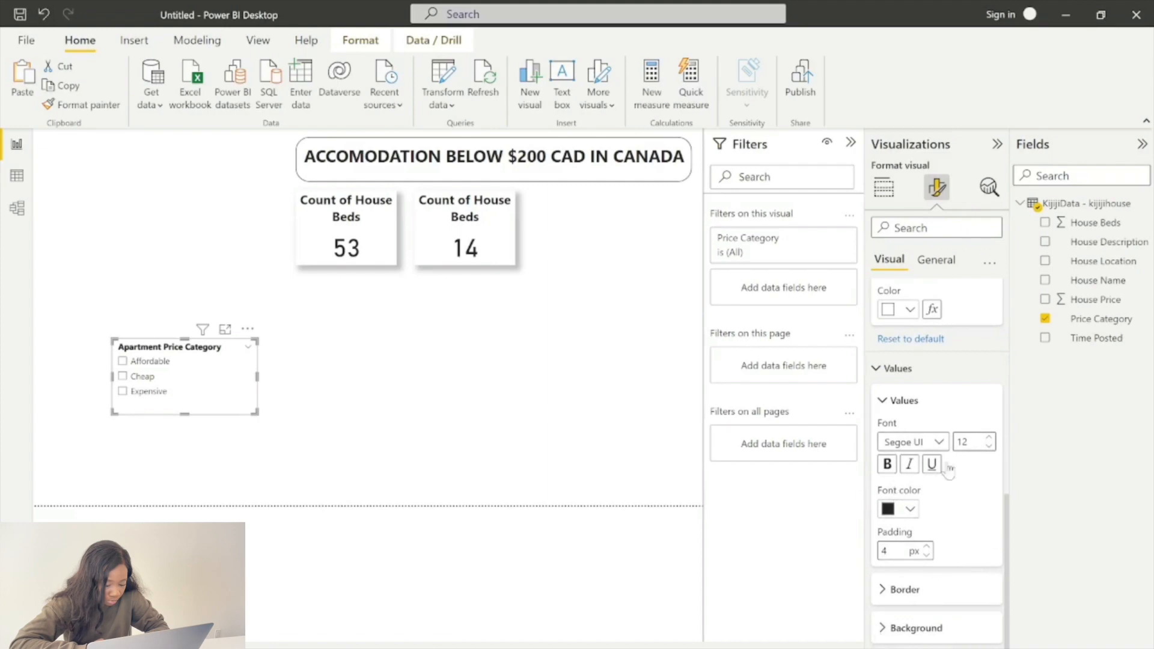
click(936, 445)
click(936, 445)
click(883, 590)
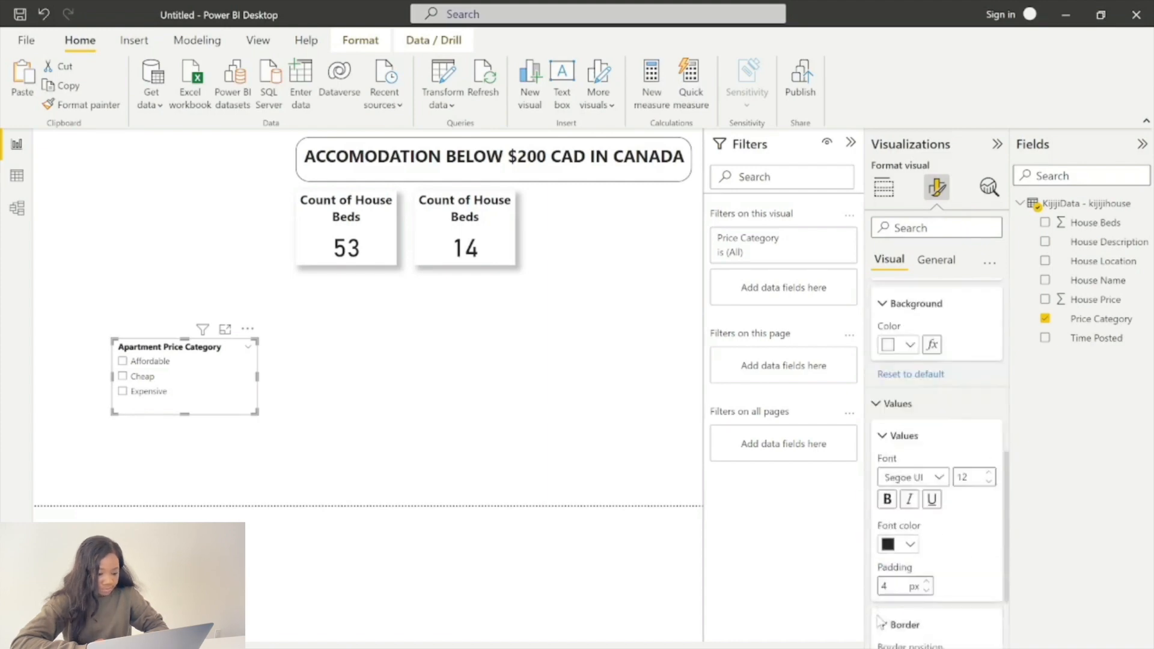
scroll(886, 592, down, 3)
Filter the report to the Cheap category using the slicer
click(252, 316)
click(123, 377)
Examine the slicer's value border, background and header icon formatting options
click(936, 187)
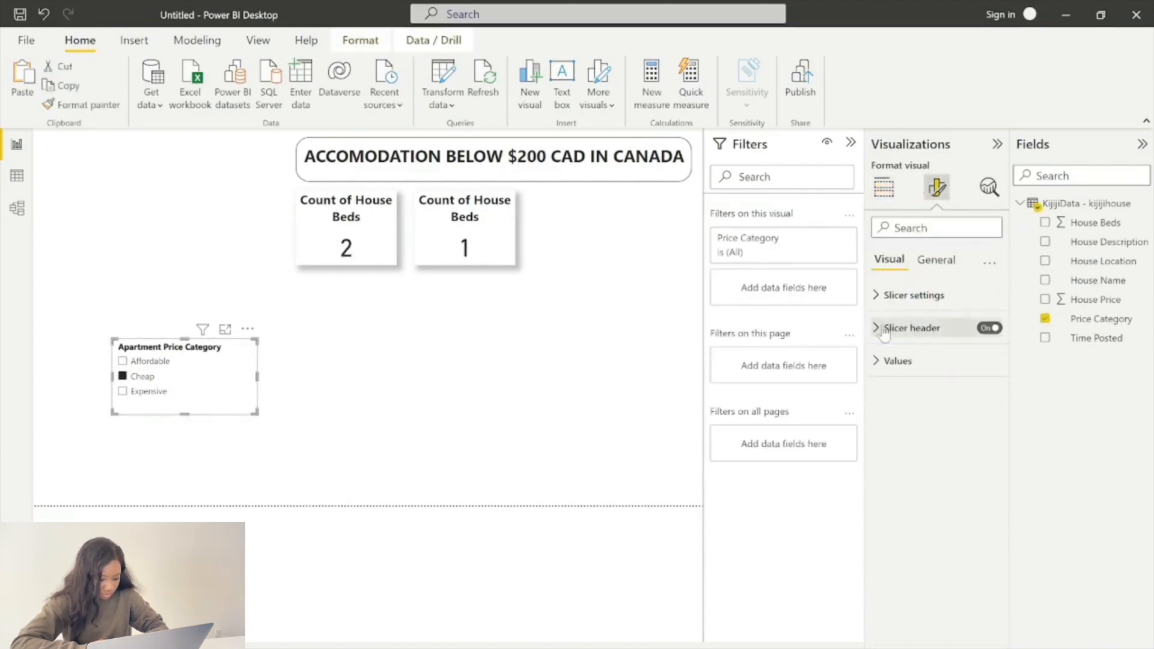
click(876, 295)
click(876, 295)
click(877, 361)
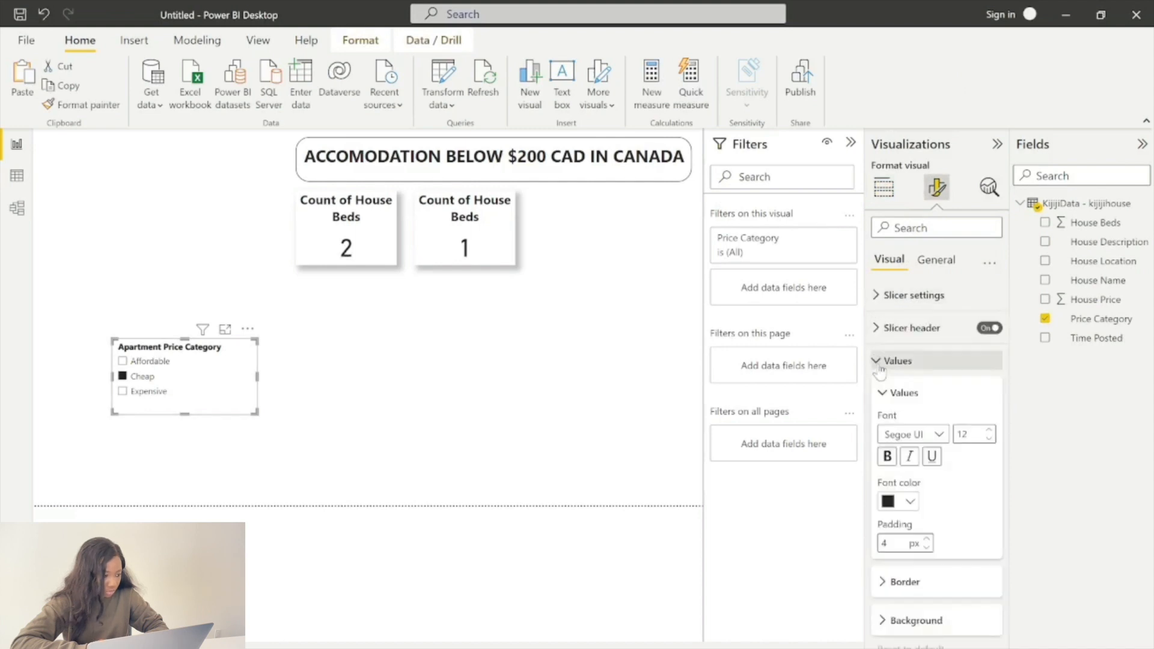
click(883, 582)
scroll(893, 584, down, 3)
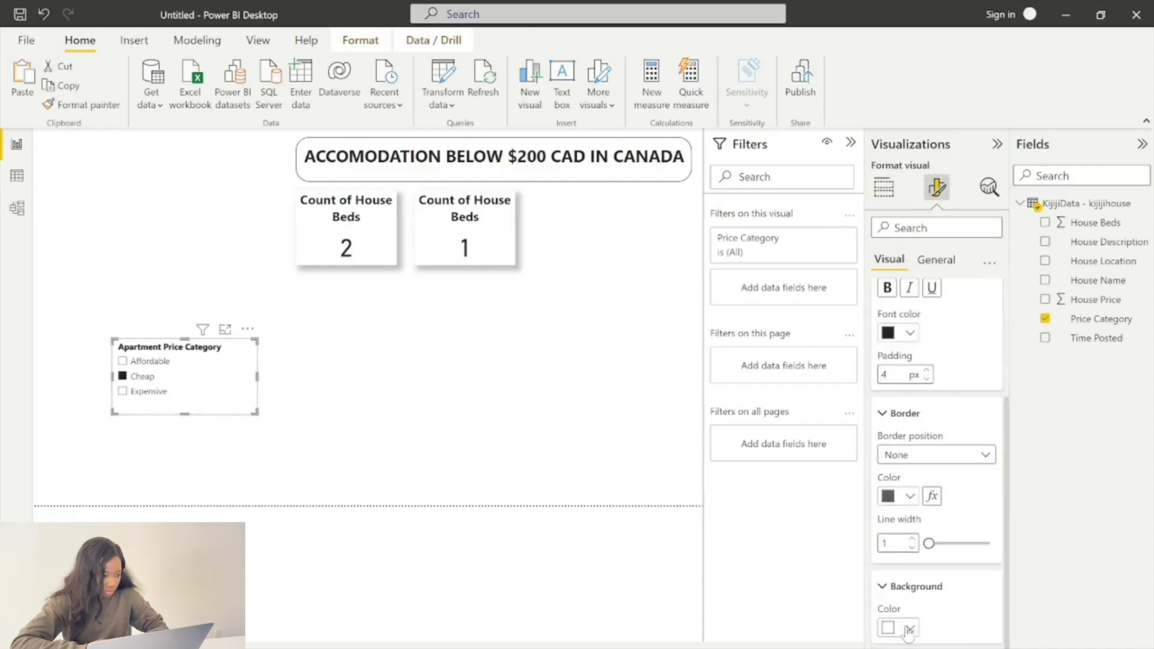
scroll(899, 392, up, 3)
click(877, 361)
click(935, 259)
click(877, 391)
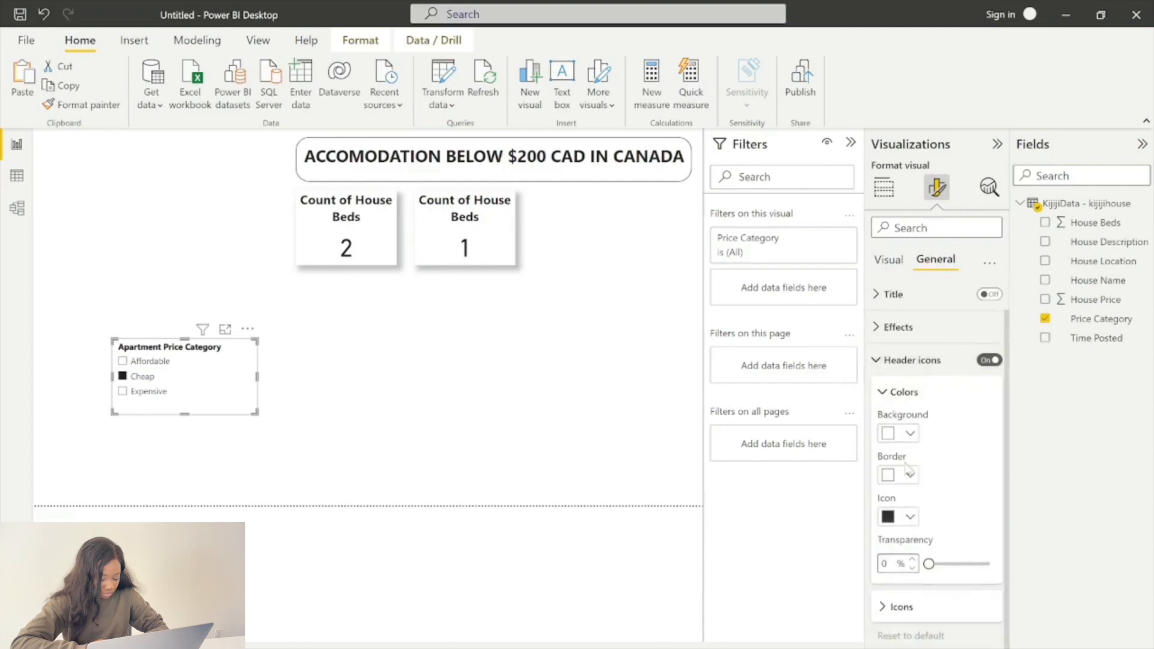
scroll(883, 604, down, 1)
click(882, 601)
scroll(902, 625, up, 1)
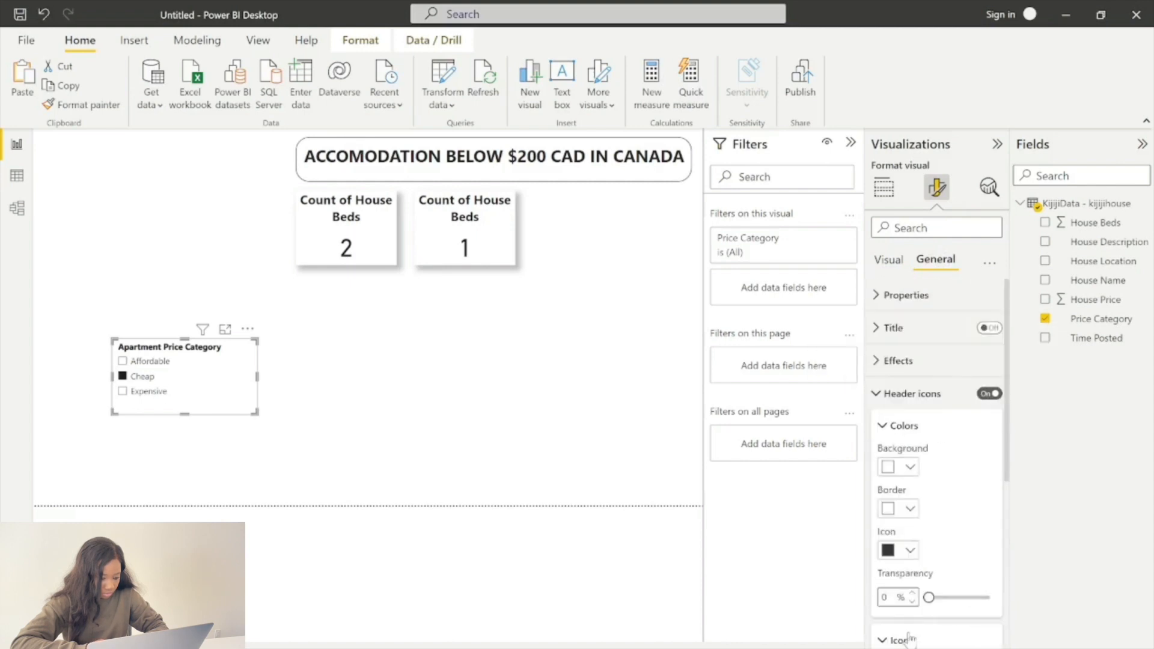
click(882, 425)
click(877, 393)
Add a shadow to the slicer, move it beside the report title, and clear the selection
click(878, 361)
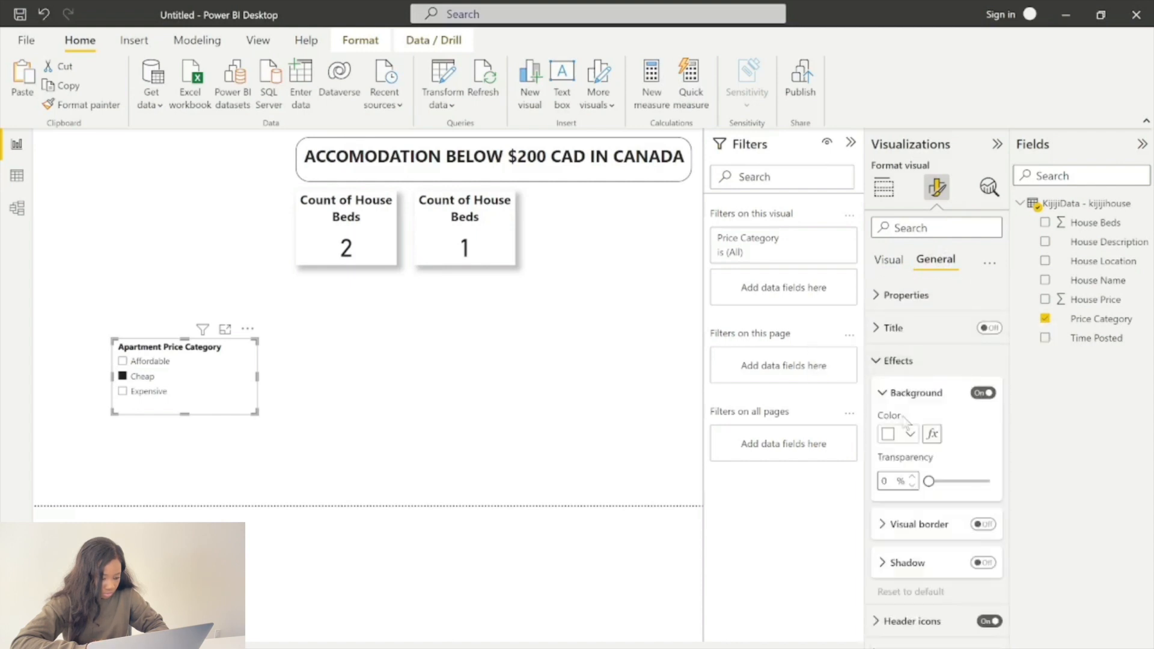
click(983, 563)
drag(228, 354, 284, 138)
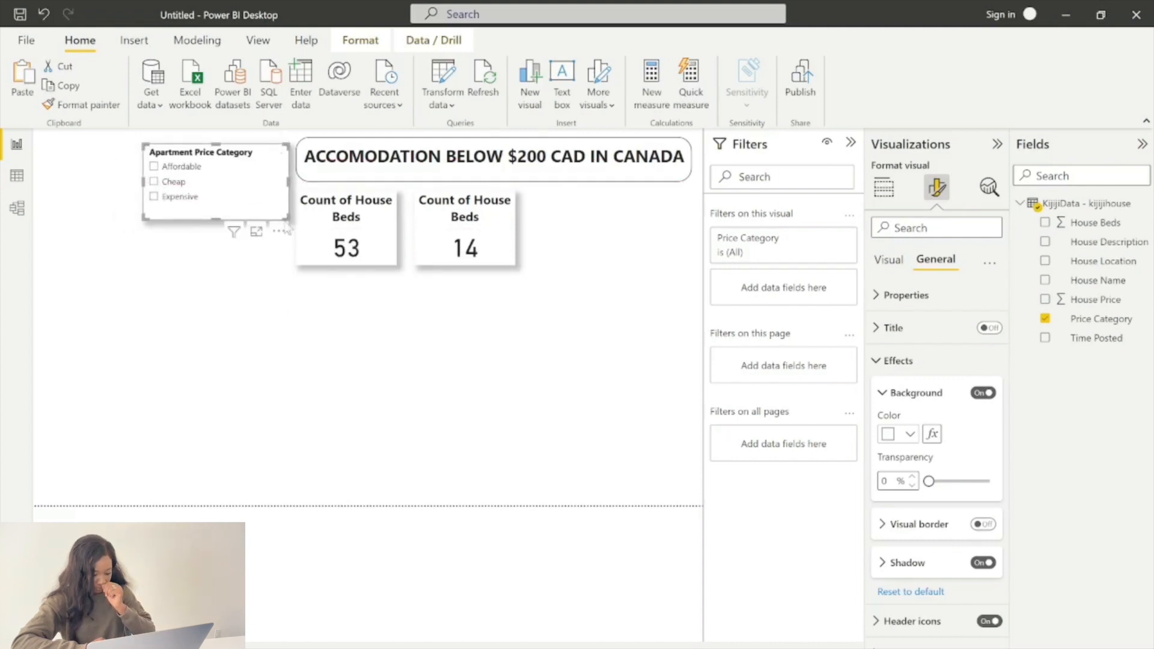
click(390, 401)
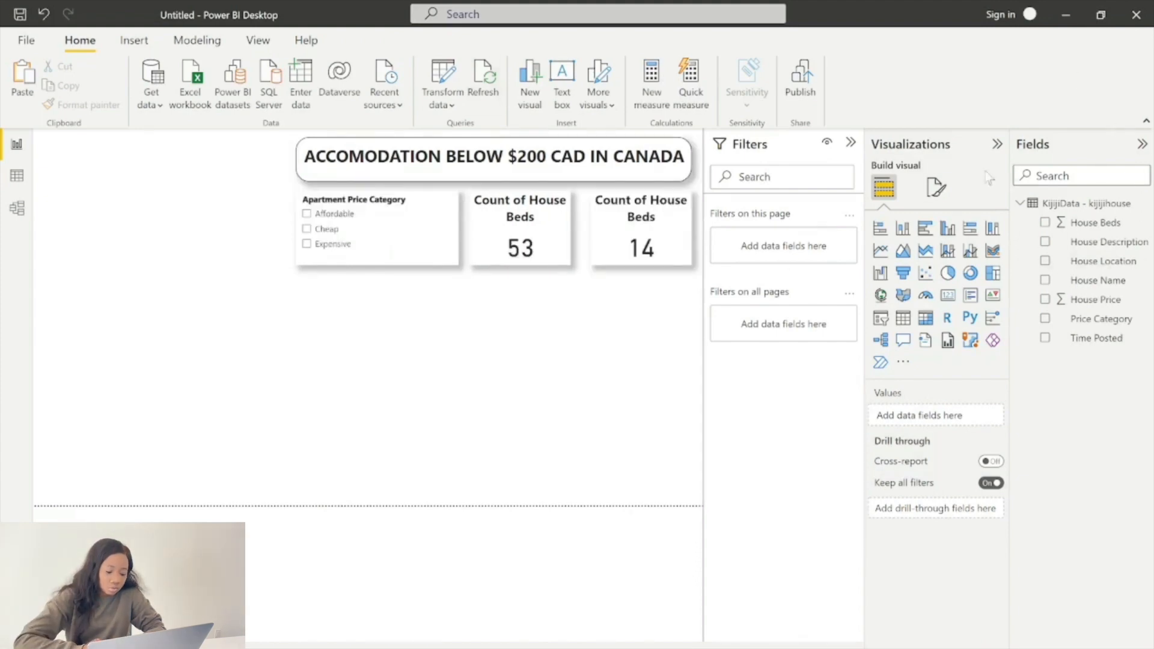
Set the report page's canvas type to Custom
click(936, 187)
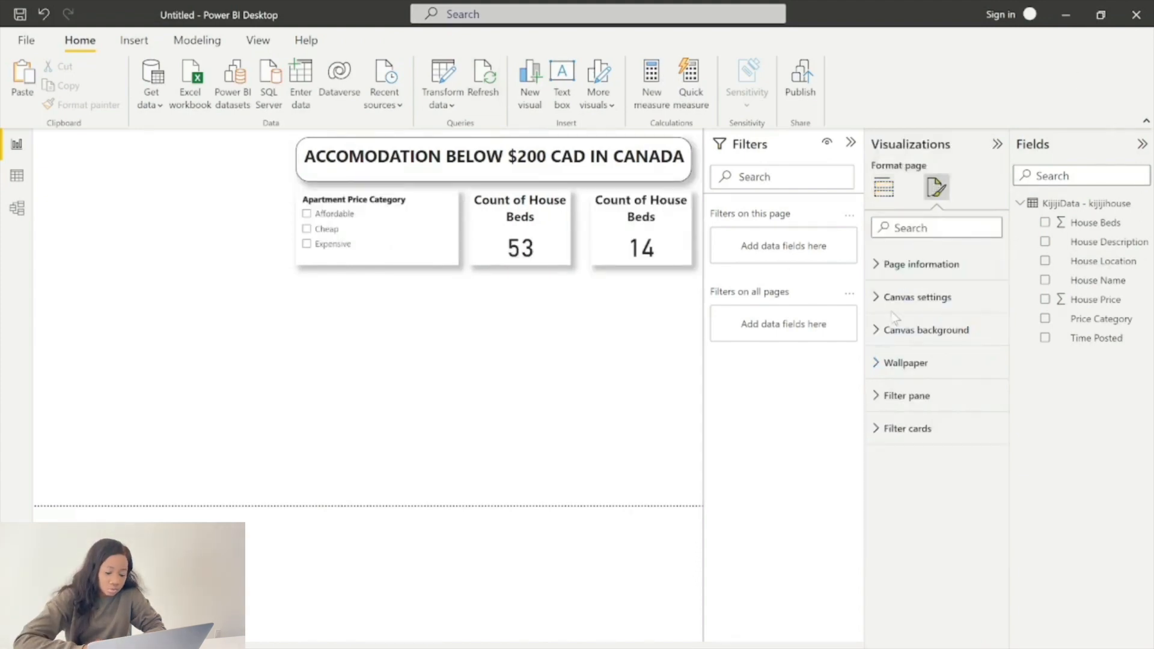
click(901, 264)
click(901, 264)
click(908, 297)
click(956, 344)
click(901, 440)
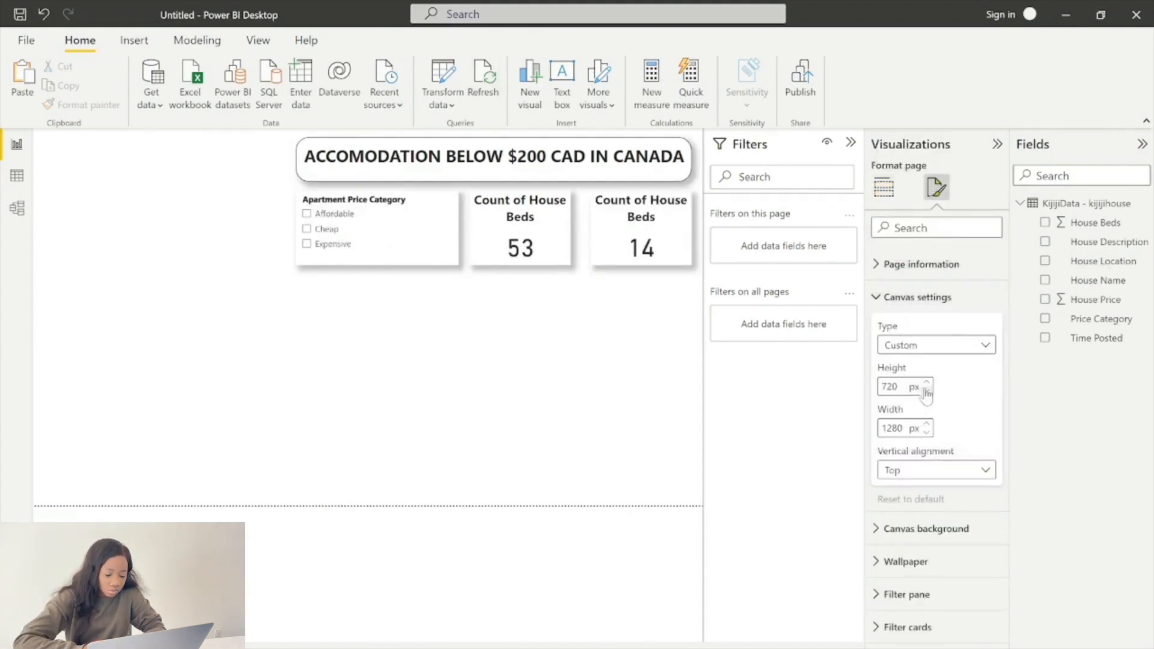
Try canvas heights of 7600 px and 800 px and return the height to 720 px
key(BackSpace)
key(BackSpace)
text(600)
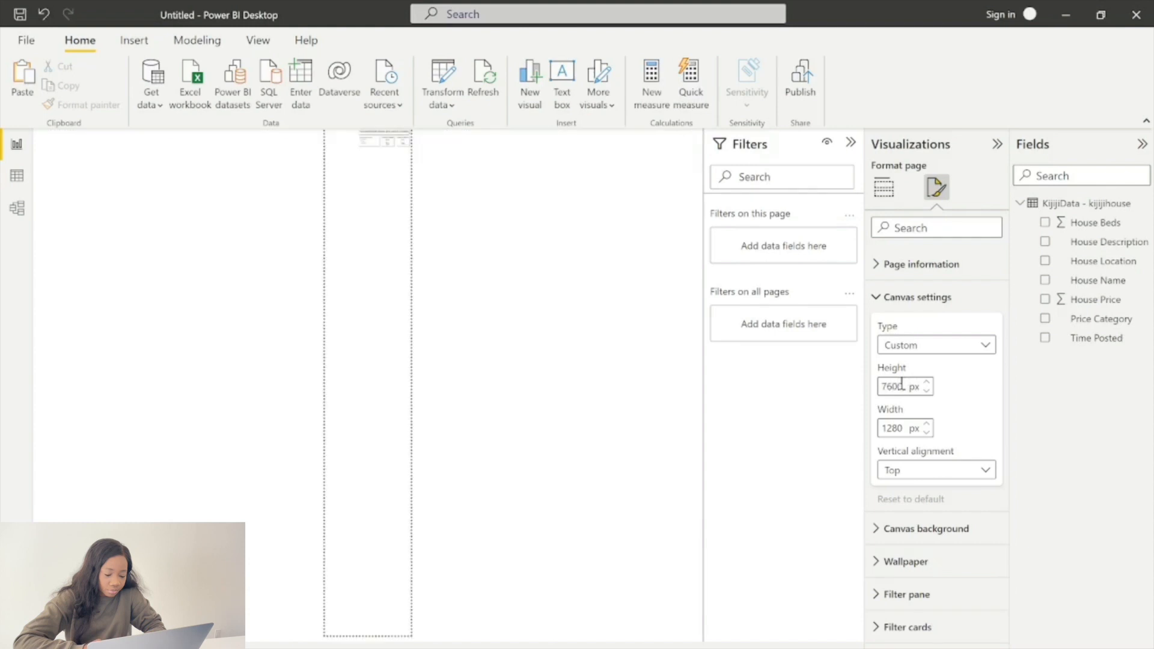
key(BackSpace)
key(BackSpace)
key(BackSpace)
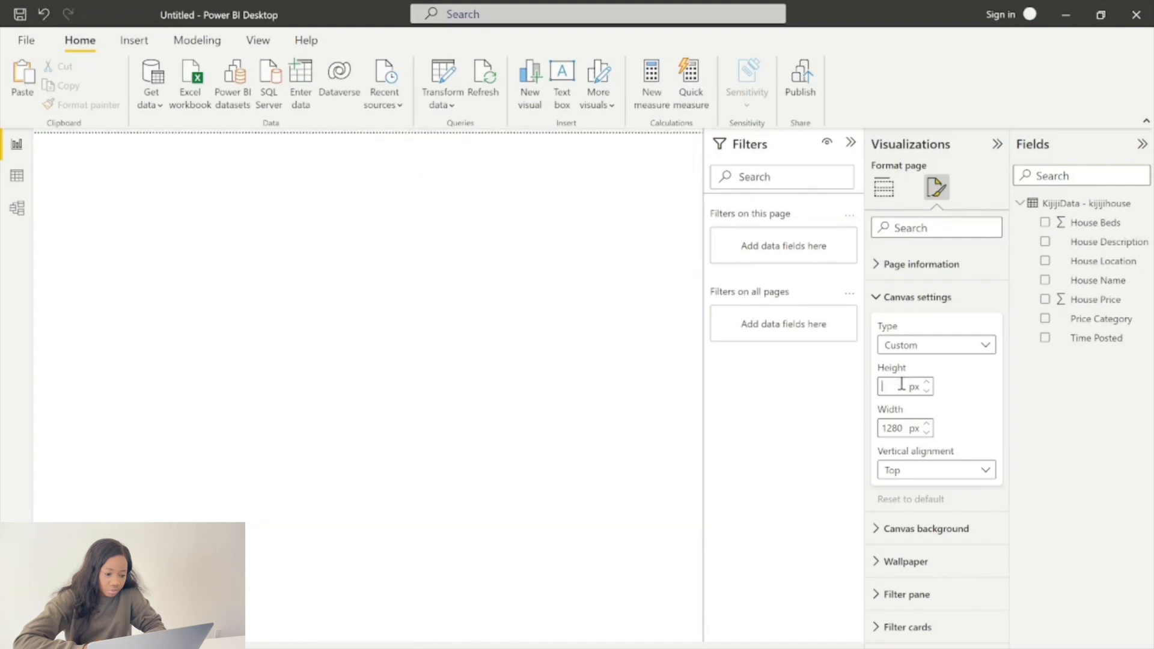
text(800)
Try a canvas width of 1500 px and return the width to 1280 px
key(BackSpace)
key(BackSpace)
key(BackSpace)
text(720)
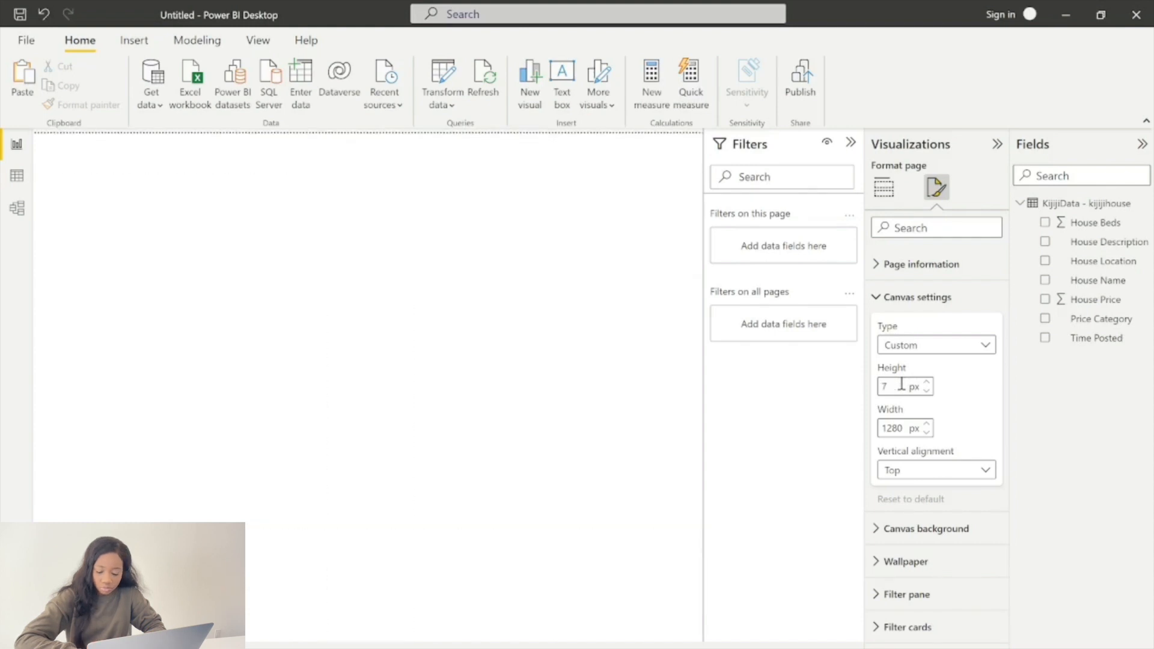
click(902, 428)
key(BackSpace)
key(BackSpace)
key(BackSpace)
text(500)
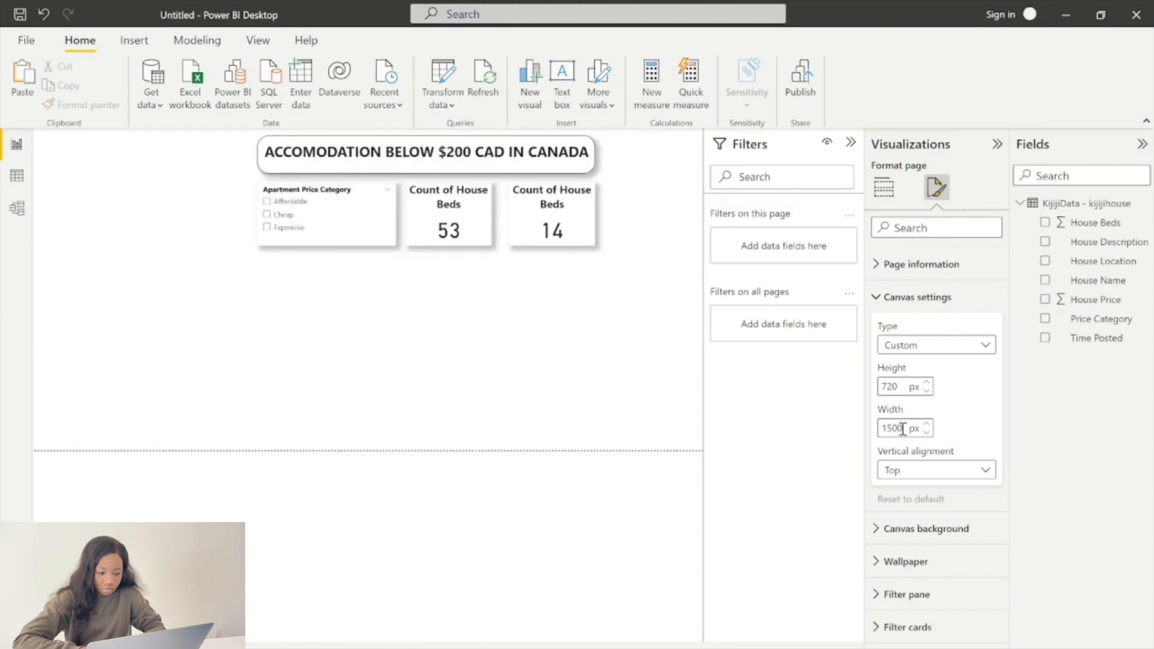
Set the canvas height to 1000 px
key(BackSpace)
key(BackSpace)
key(BackSpace)
text(280)
click(900, 386)
key(BackSpace)
key(BackSpace)
key(BackSpace)
text(1000)
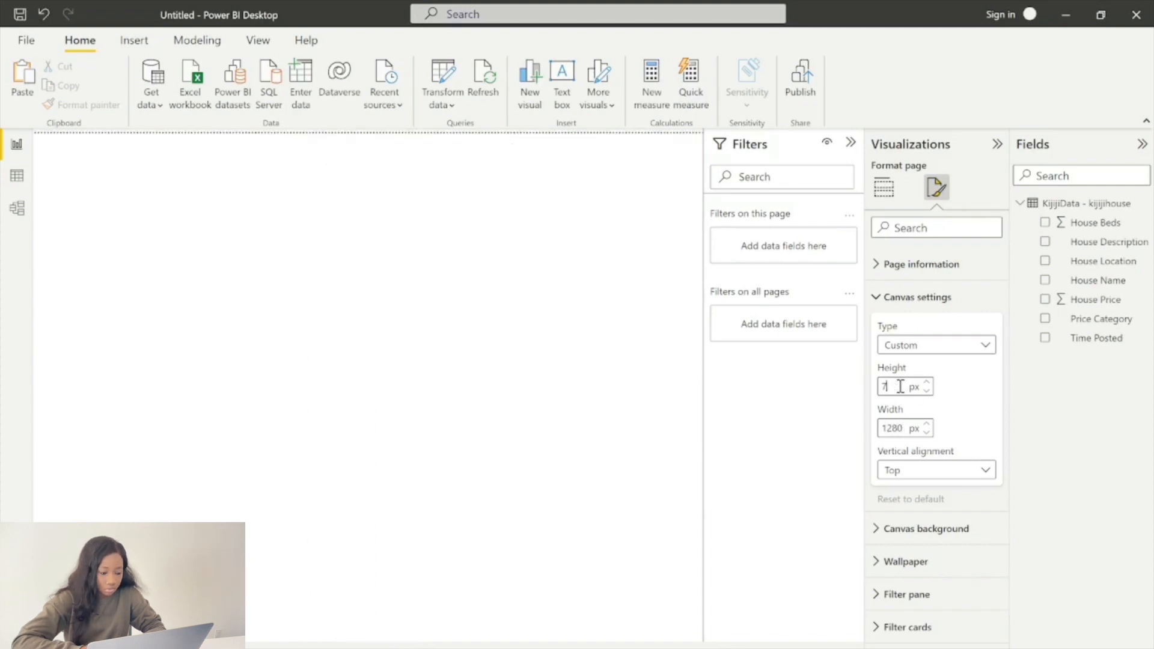
Try a canvas width of 1380 px, restore it to 1280 px, and reduce the canvas height
click(892, 428)
key(BackSpace)
text(3)
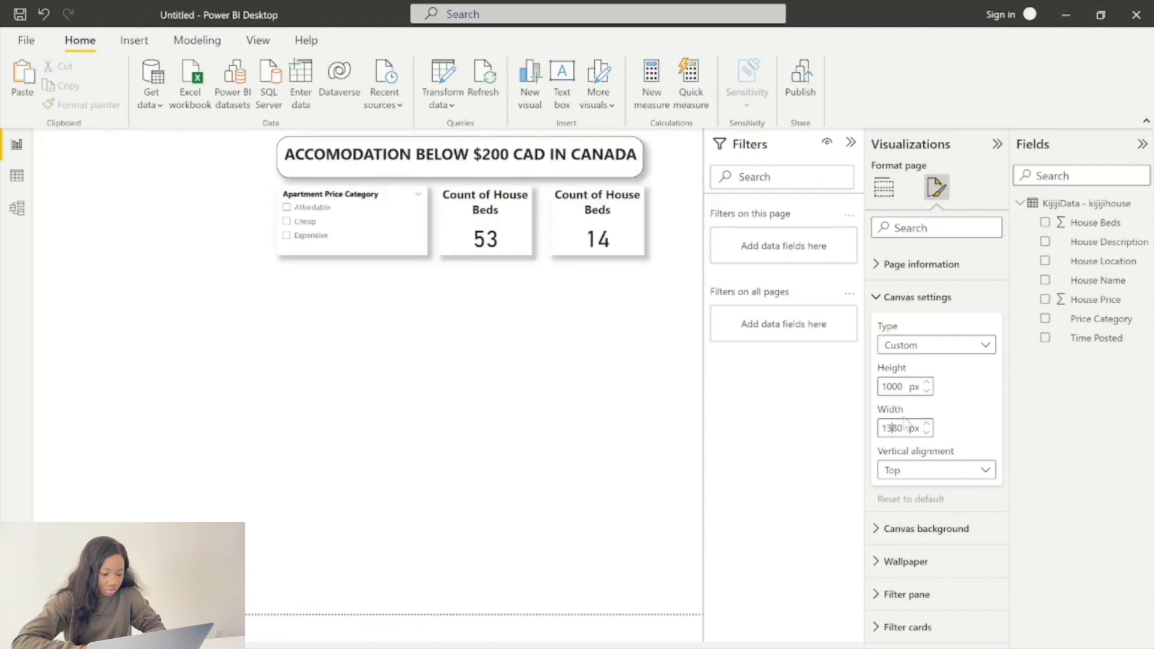
key(BackSpace)
text(2)
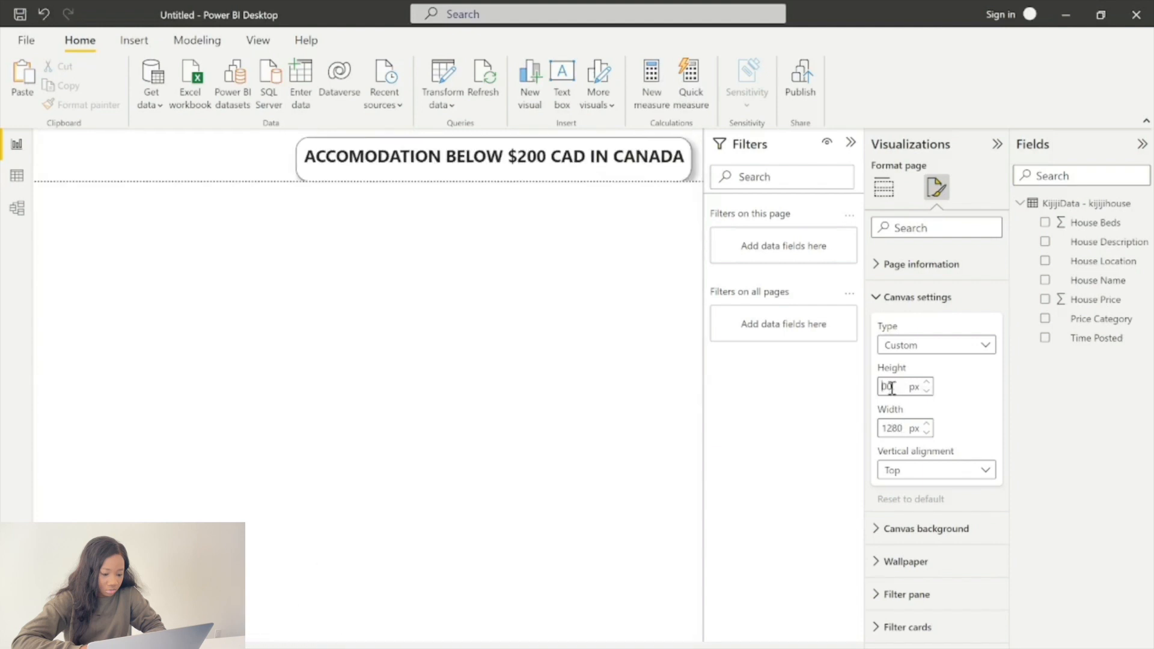
click(588, 455)
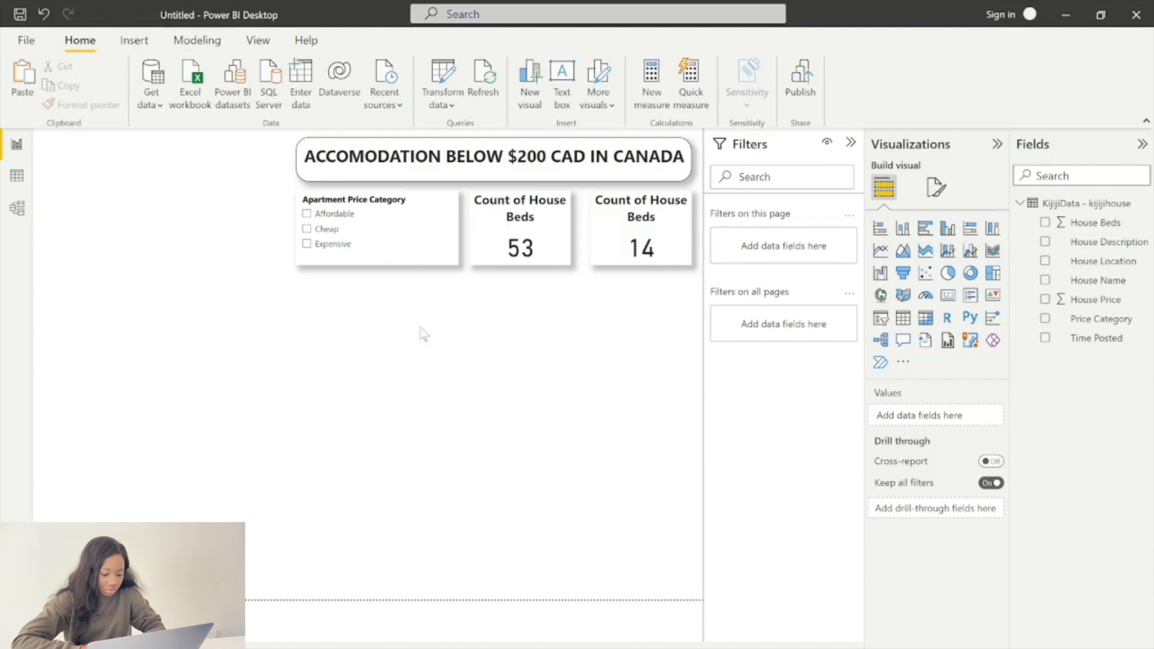
Insert a clustered column chart below the slicer and enlarge it
click(947, 228)
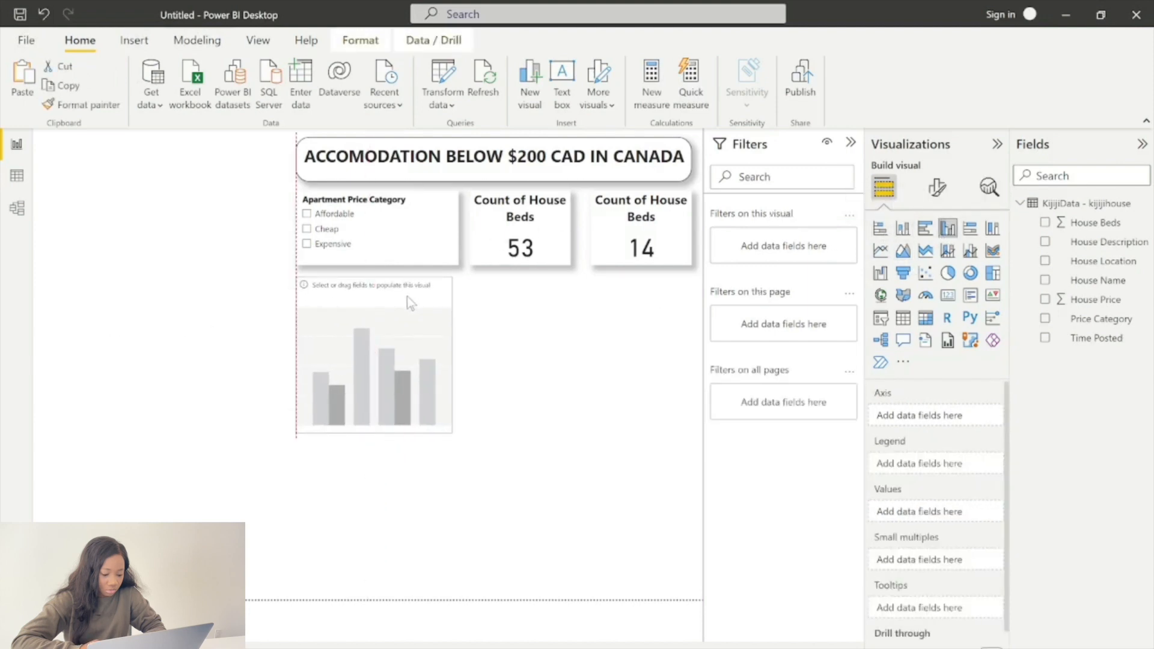
drag(452, 433, 540, 458)
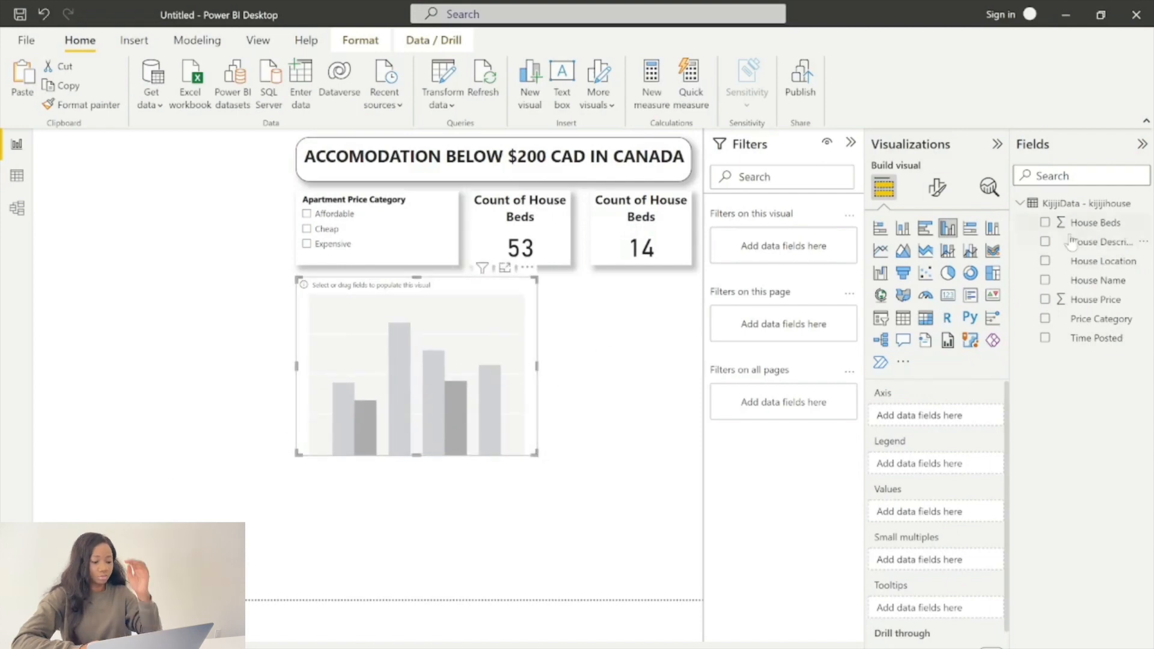
Plot House Price as the chart's values with House Beds on the axis
click(1045, 222)
click(1045, 299)
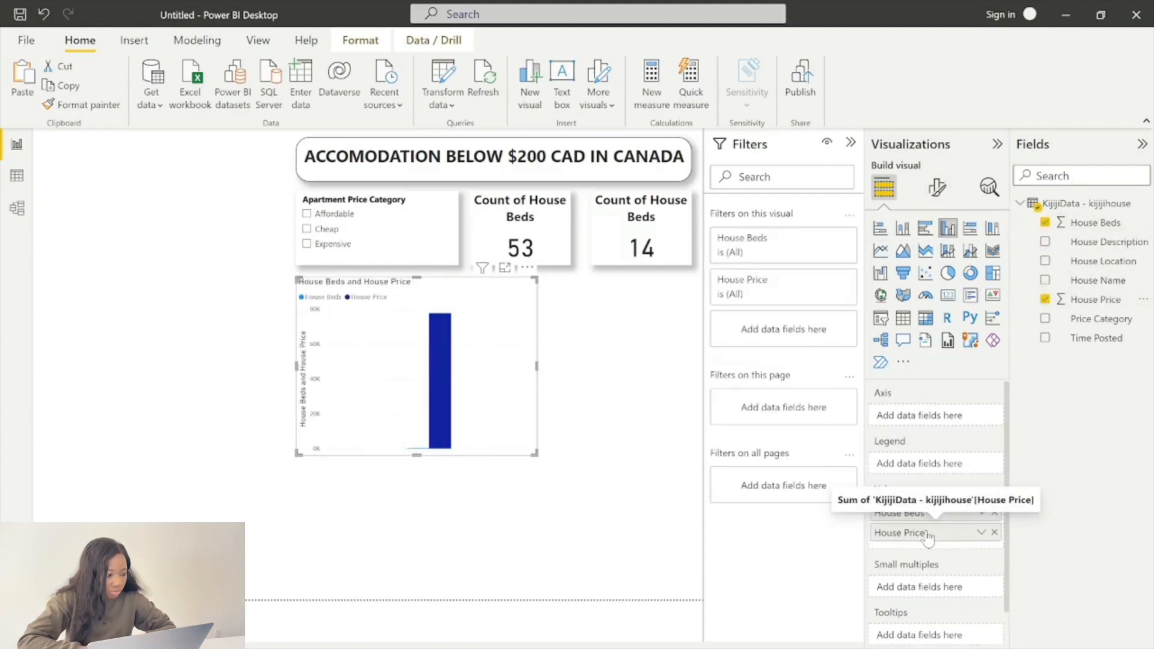
drag(929, 534, 979, 417)
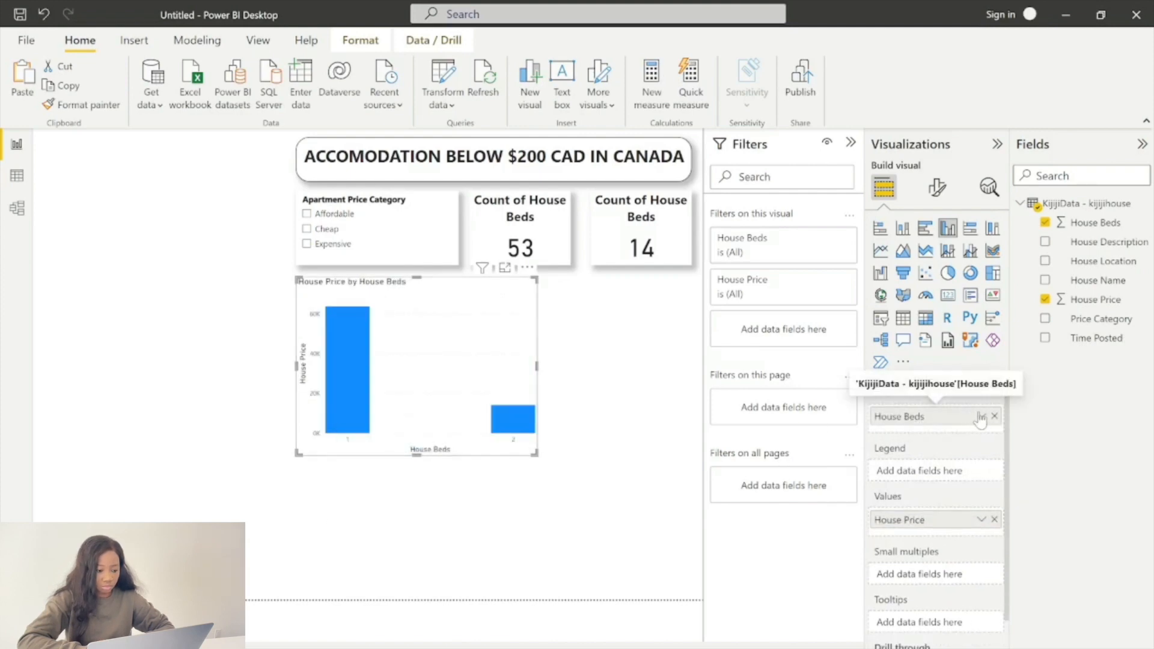
Try summarising the chart's House Price values as Count and as Count (Distinct)
click(980, 520)
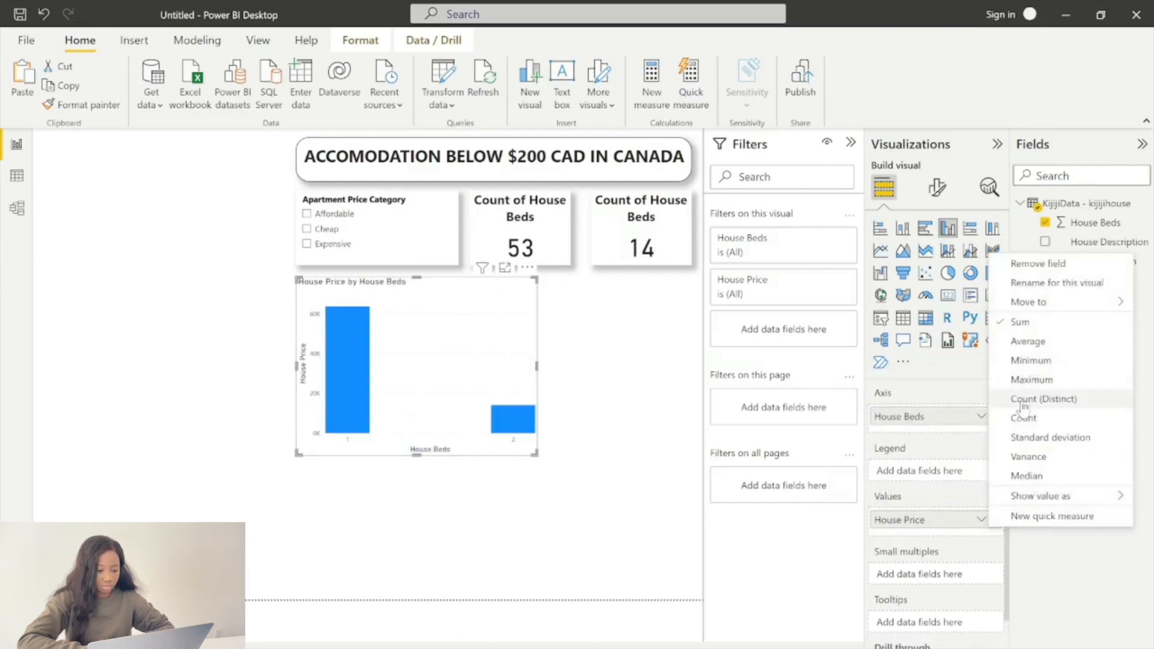
click(1021, 417)
click(980, 521)
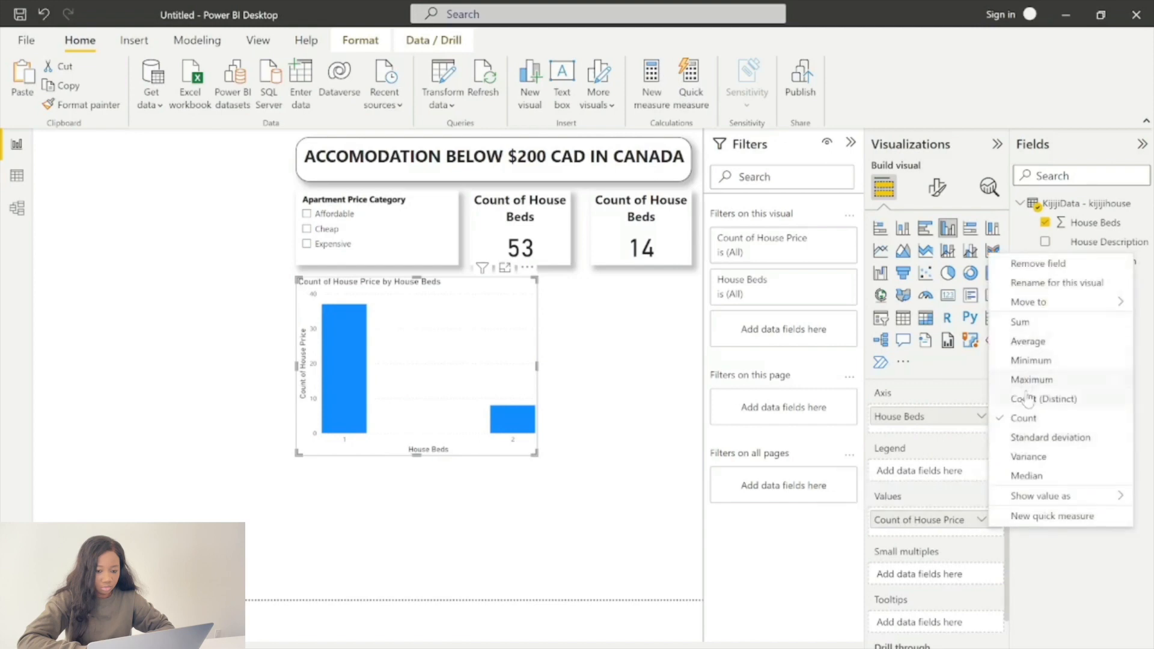
click(1026, 399)
Replace the chart's current fields with House Description on the axis and House Price as the values
click(971, 518)
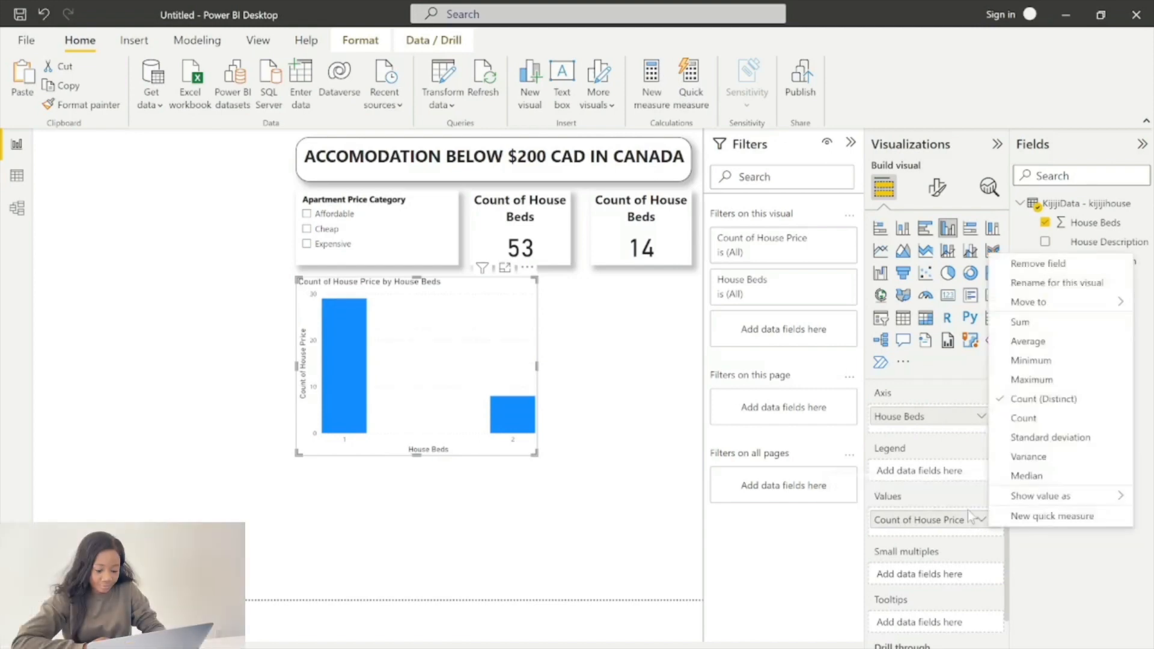
click(1038, 263)
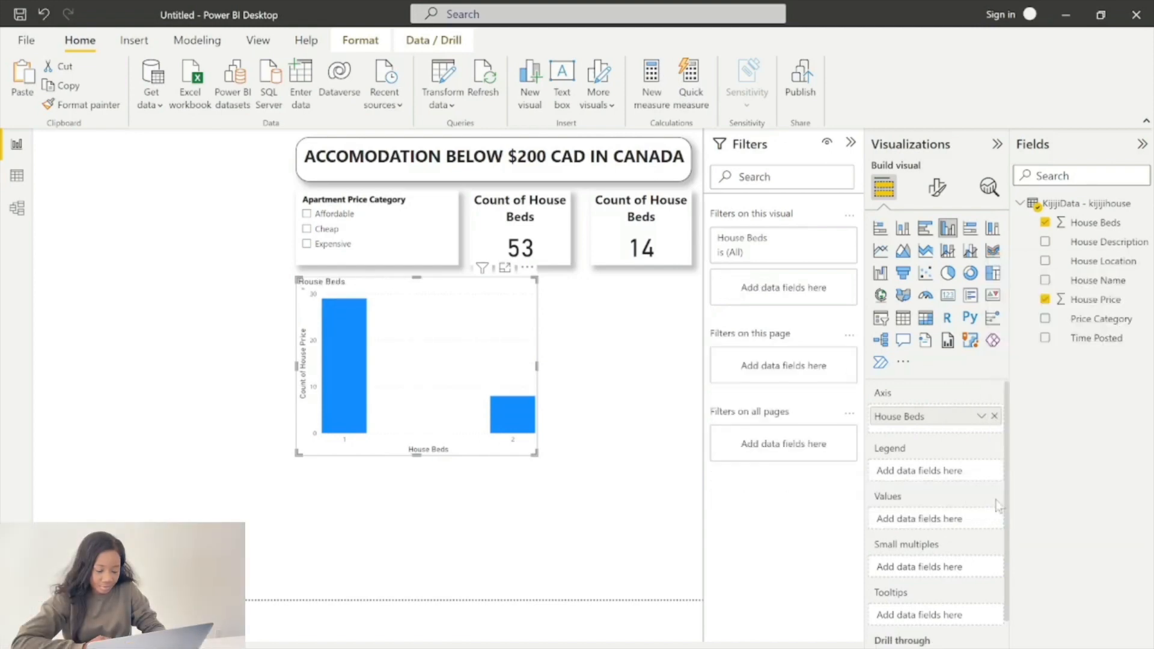
click(995, 416)
click(1044, 241)
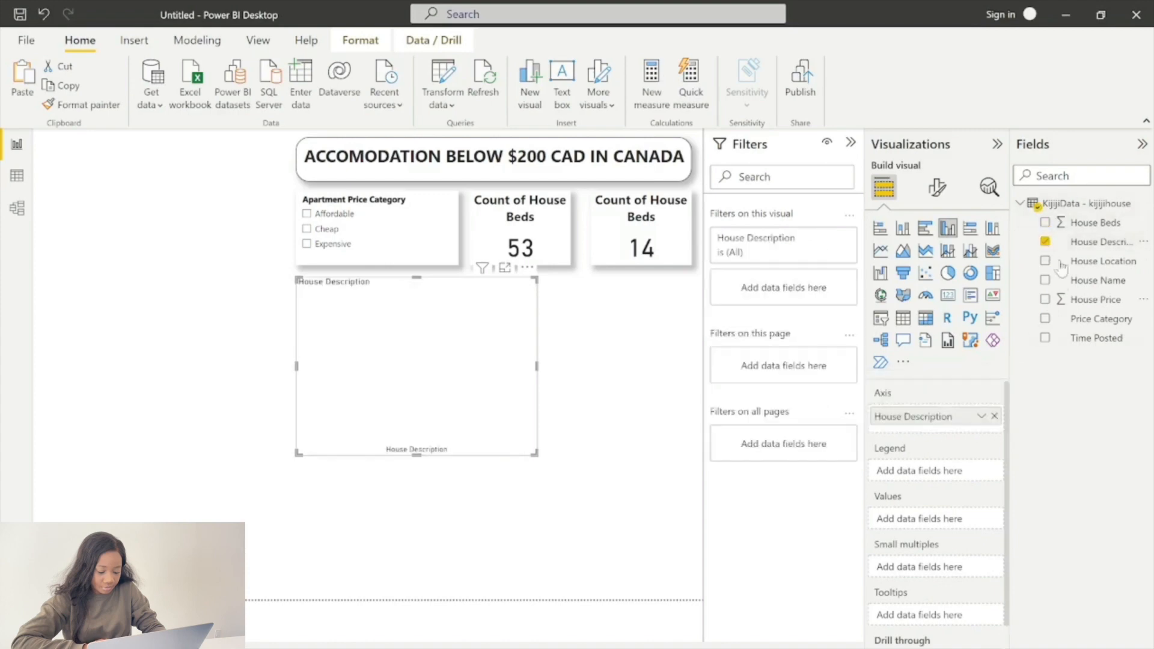
click(1045, 299)
Try sorting the column chart's axis in ascending order
click(527, 266)
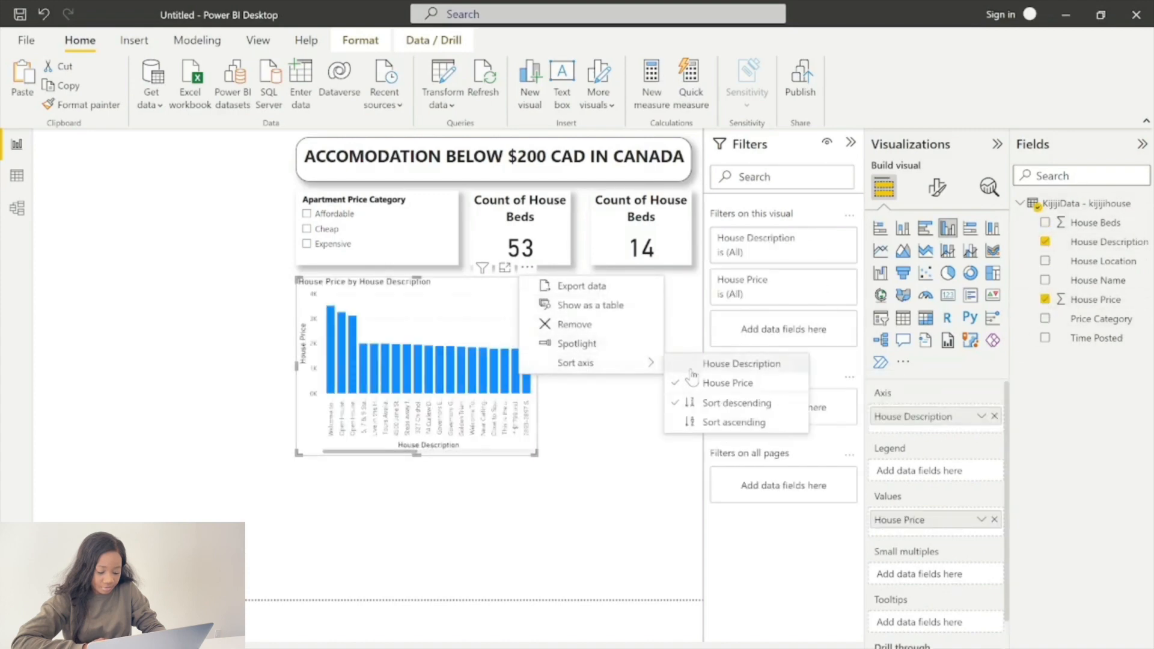
mouse_move(658, 364)
click(733, 422)
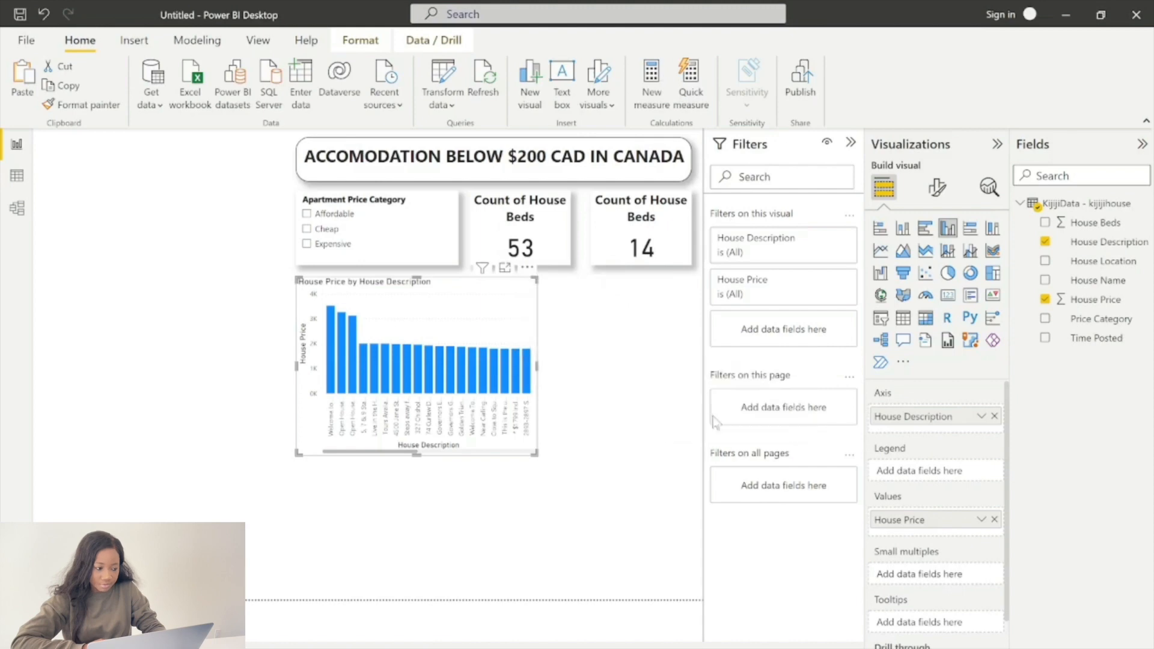
Sort the chart's axis in descending order and widen the chart to align with the first card above it
click(527, 267)
mouse_move(605, 362)
click(736, 402)
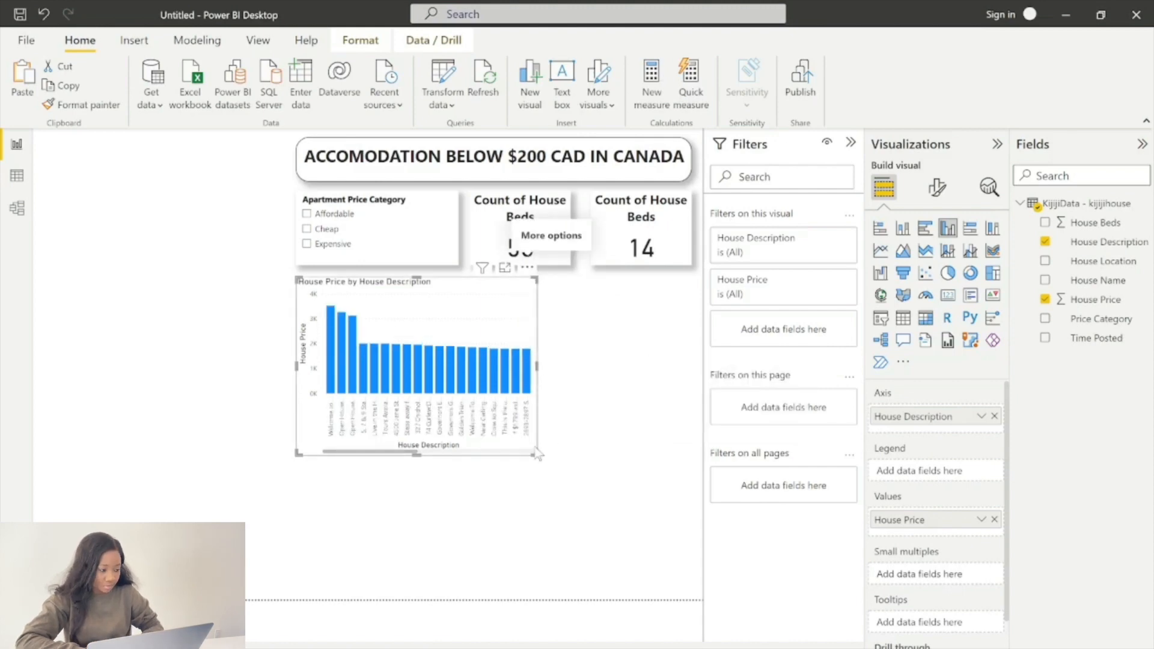
drag(536, 455, 571, 459)
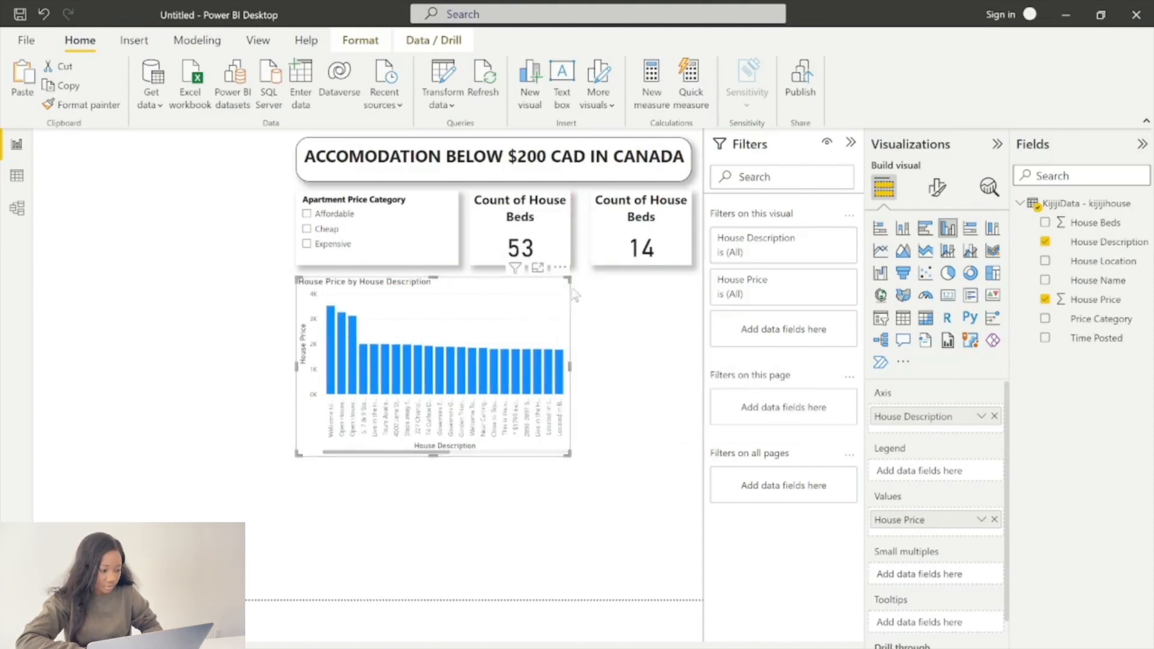
Try the Top N filter type on the chart's House Description filter
click(981, 417)
click(828, 244)
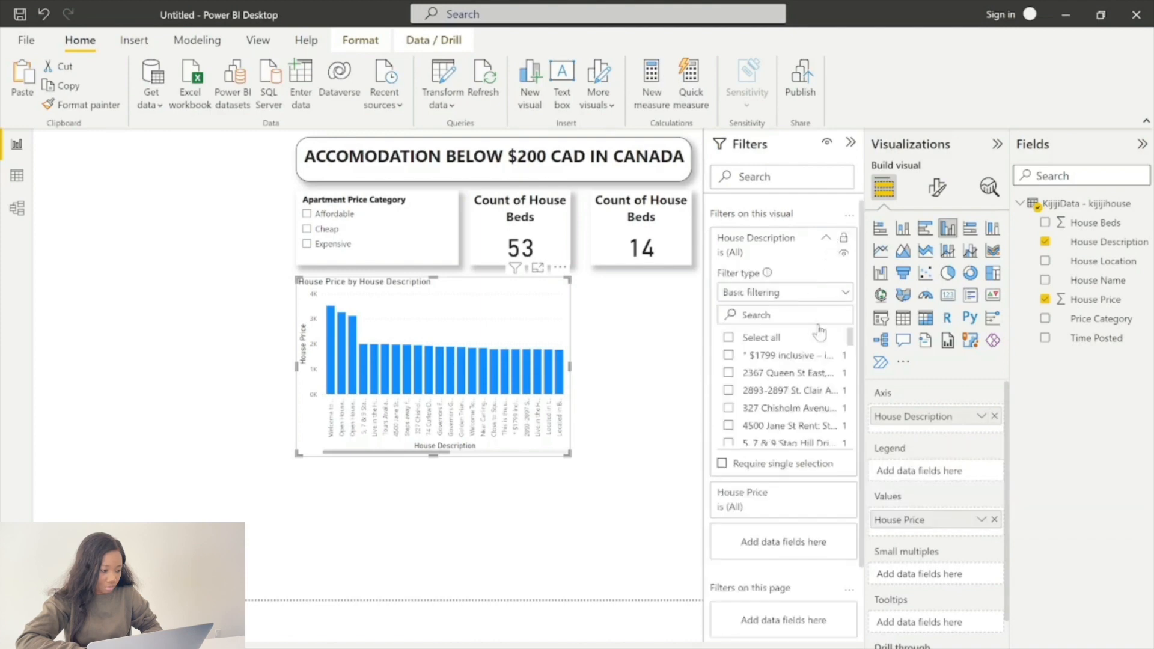
click(781, 292)
click(739, 349)
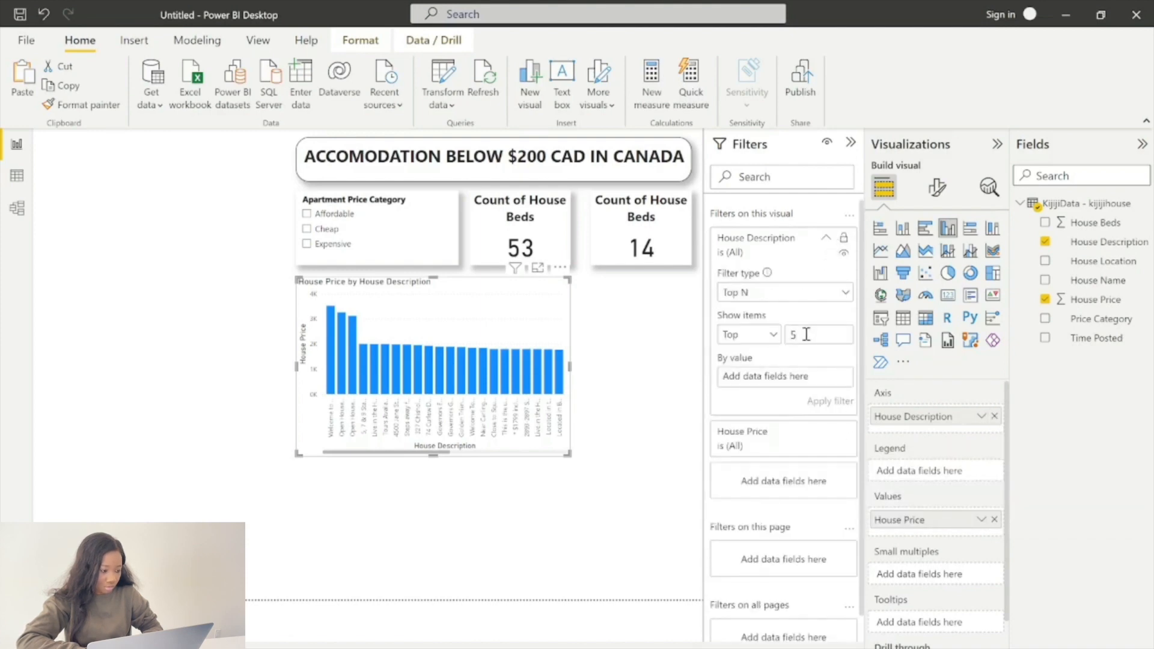
click(781, 292)
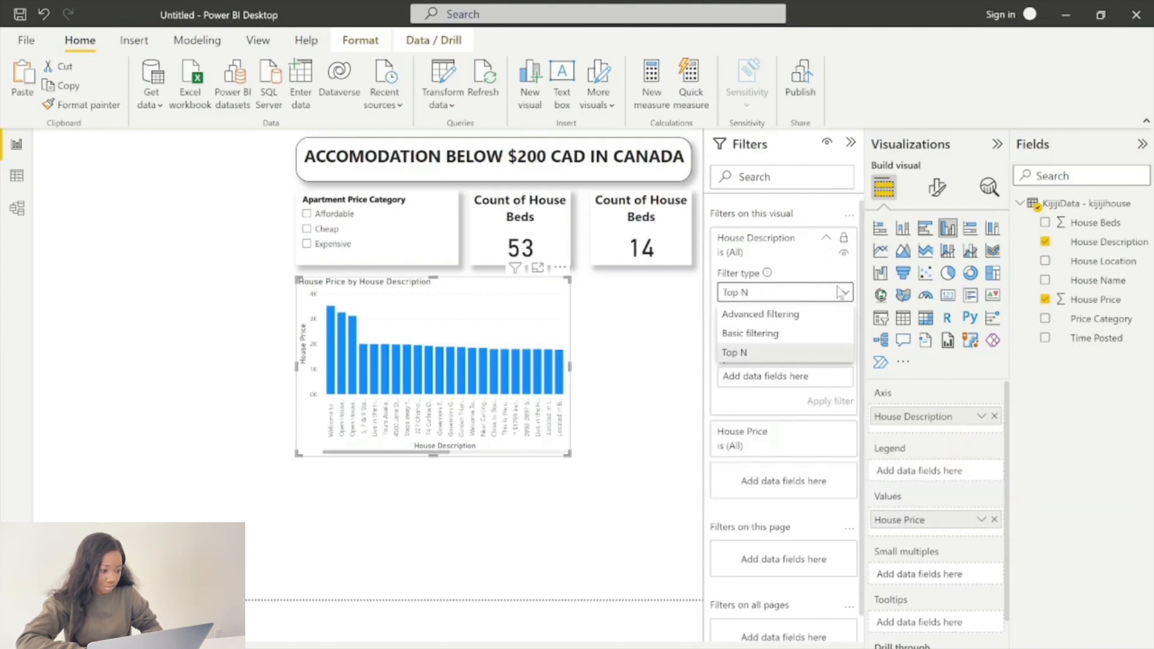
click(748, 330)
Filter the chart to the first six listed house descriptions and widen it to align with the second card's outer edge
click(728, 355)
click(728, 373)
click(728, 390)
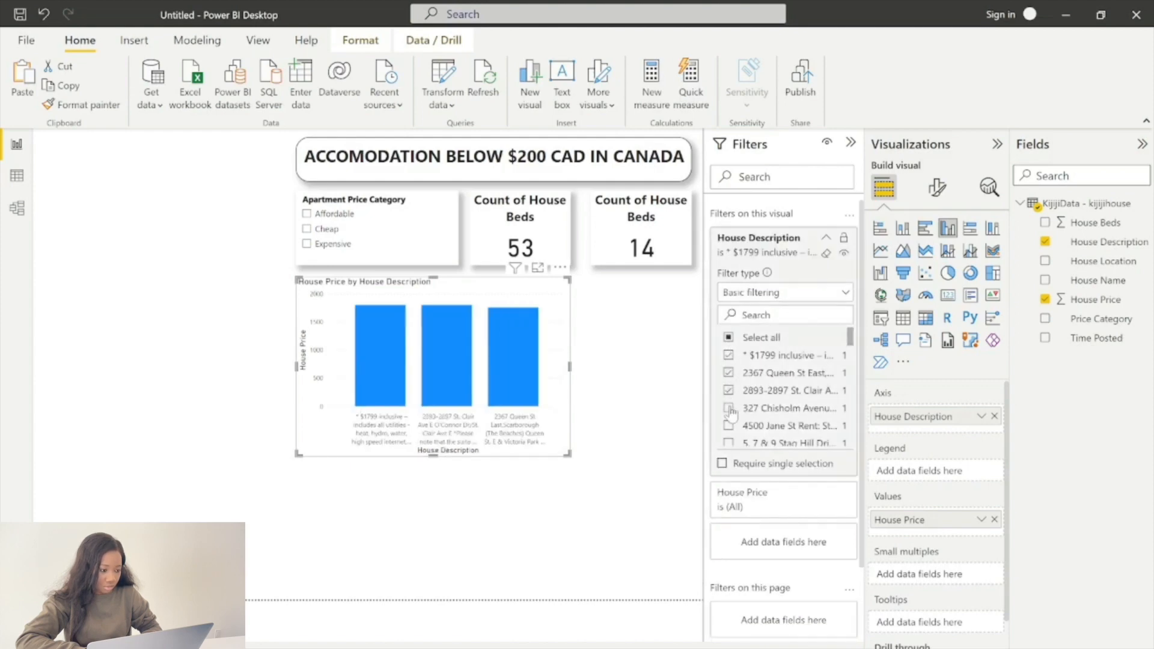
click(729, 408)
click(729, 426)
click(728, 443)
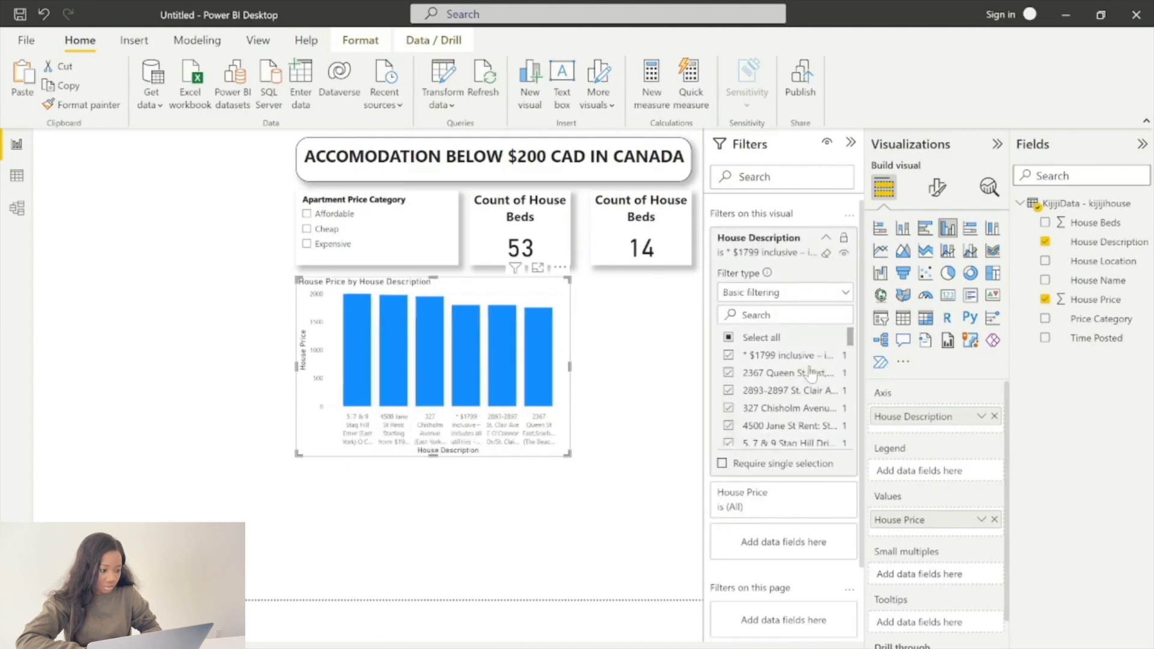
click(826, 238)
drag(568, 454, 603, 462)
drag(657, 458, 690, 455)
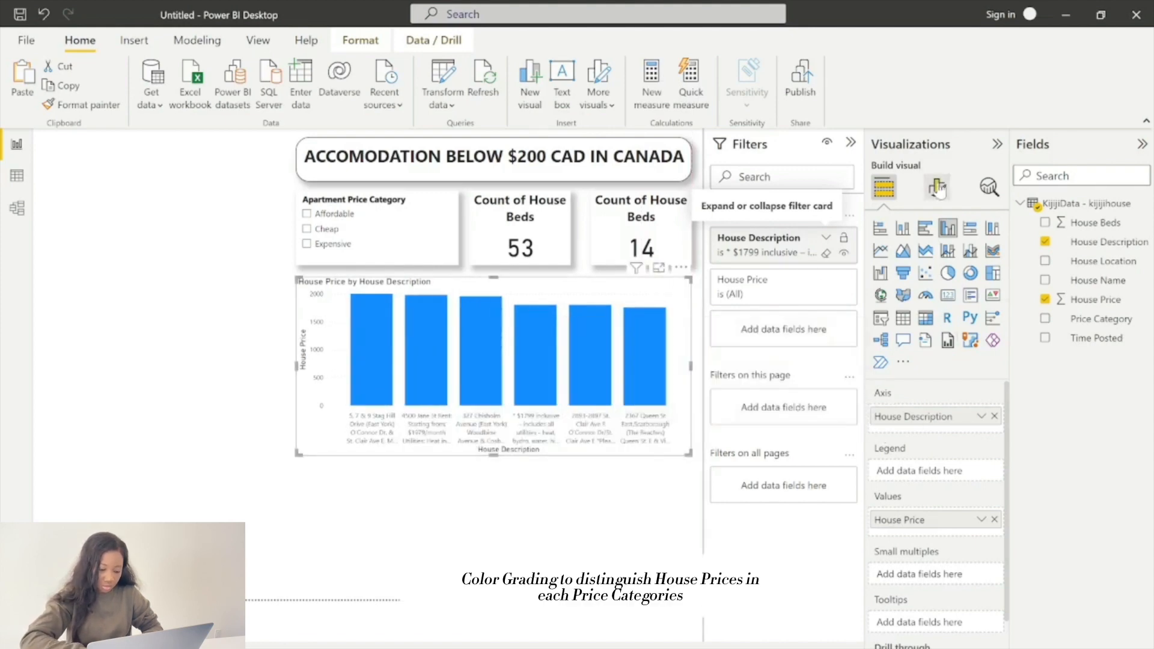
Enable individual colour settings for every column in the house price chart
click(939, 190)
click(901, 525)
click(983, 622)
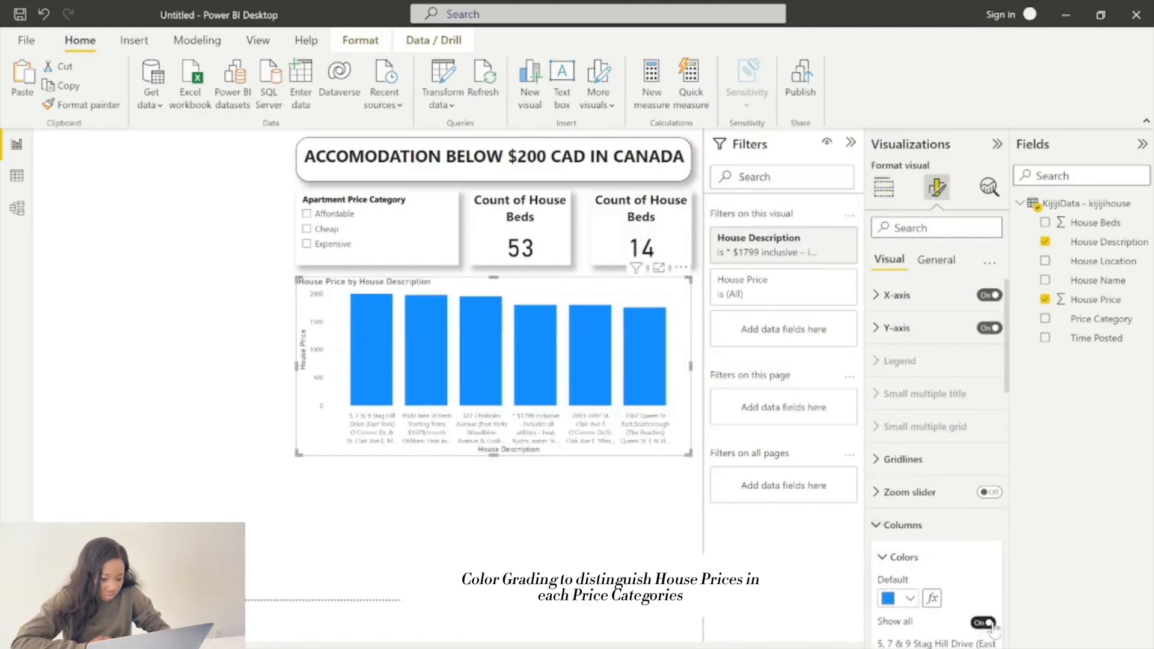
scroll(913, 381, down, 5)
scroll(915, 354, up, 1)
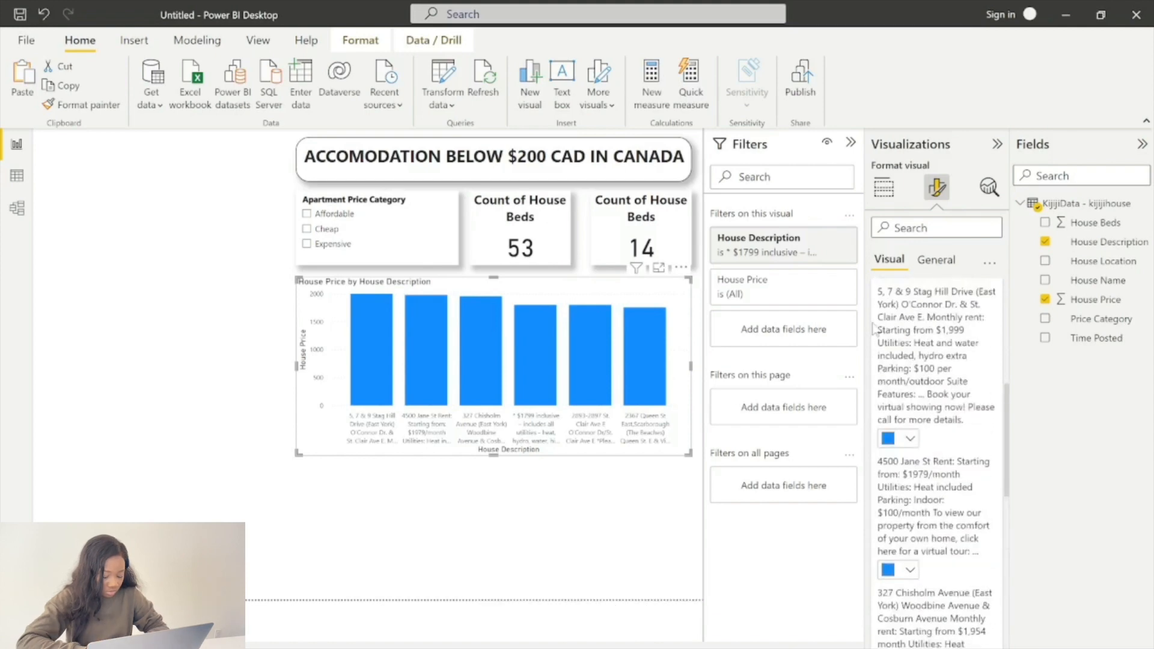
Colour the chart's three highest-priced columns dark blue
click(910, 440)
click(966, 368)
click(910, 570)
click(965, 499)
scroll(923, 591, down, 2)
click(913, 598)
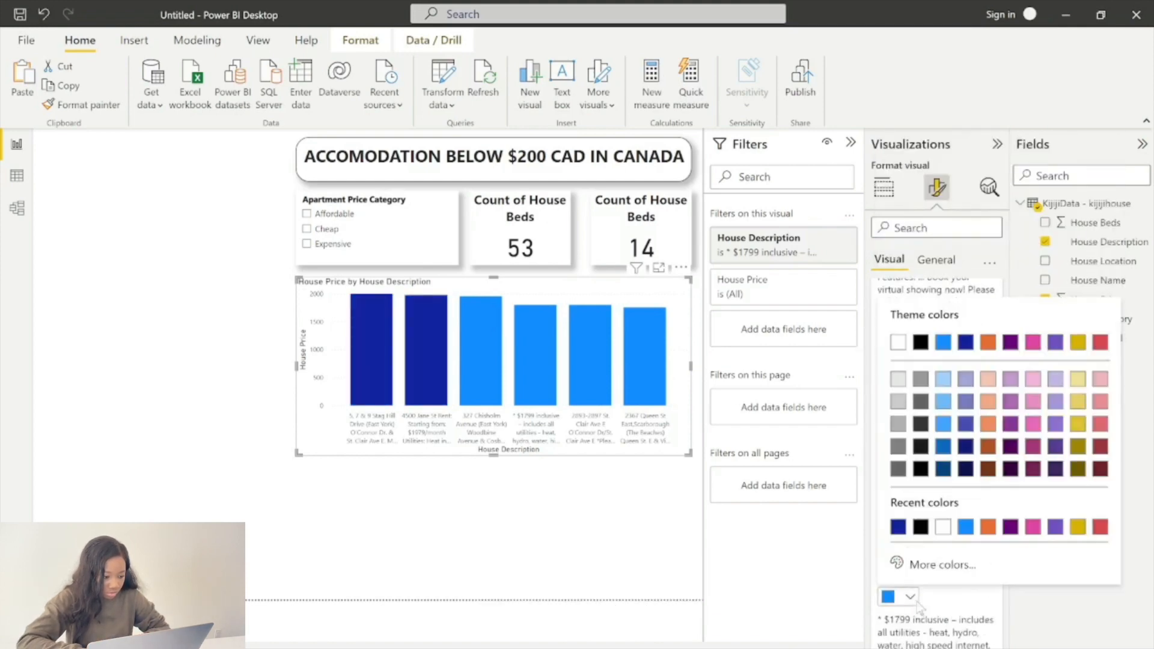
click(897, 527)
scroll(914, 384, up, 5)
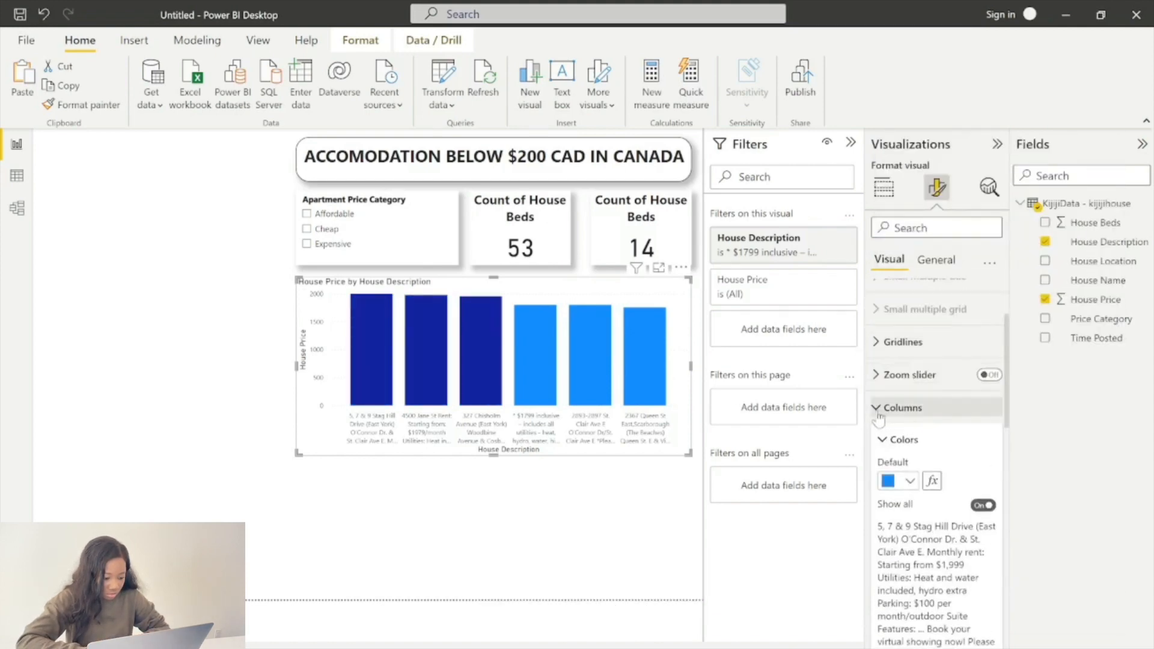
click(877, 407)
Turn on the chart's data labels and position them at Inside center
click(988, 557)
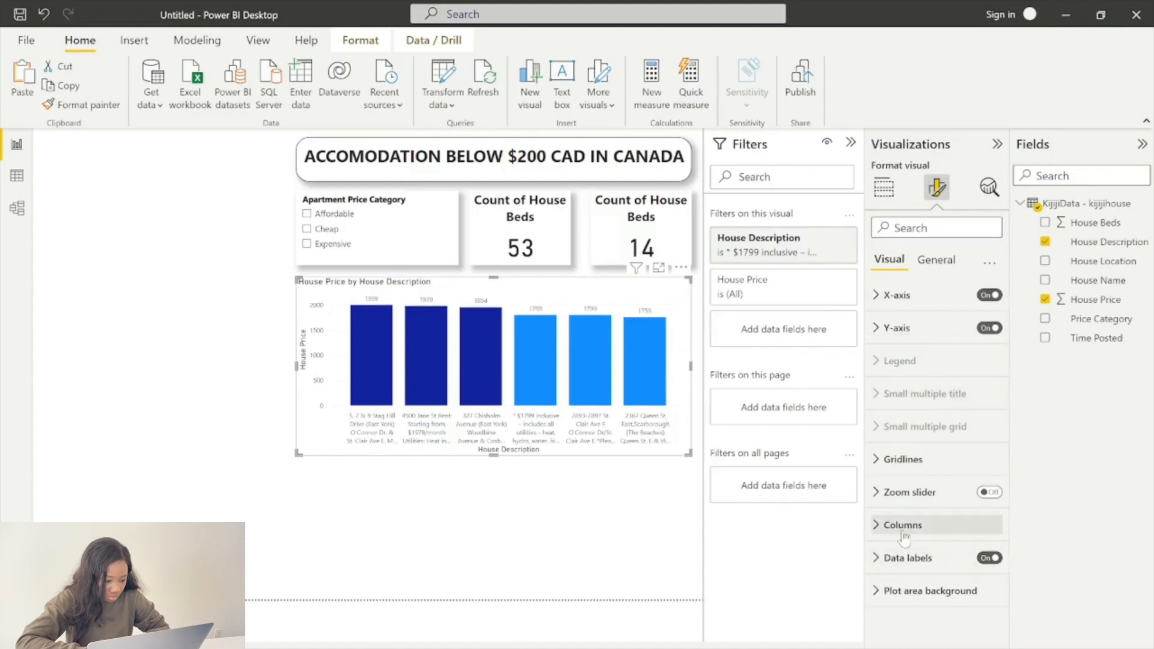
click(886, 559)
scroll(887, 565, down, 4)
click(936, 476)
click(959, 549)
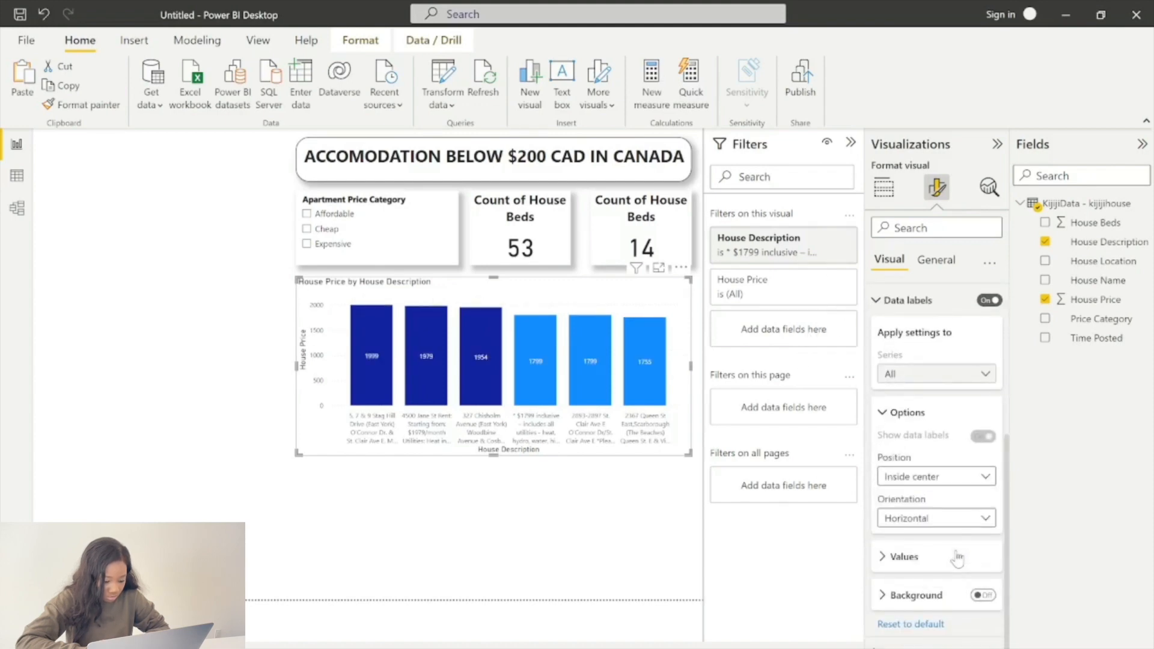
click(893, 565)
click(892, 301)
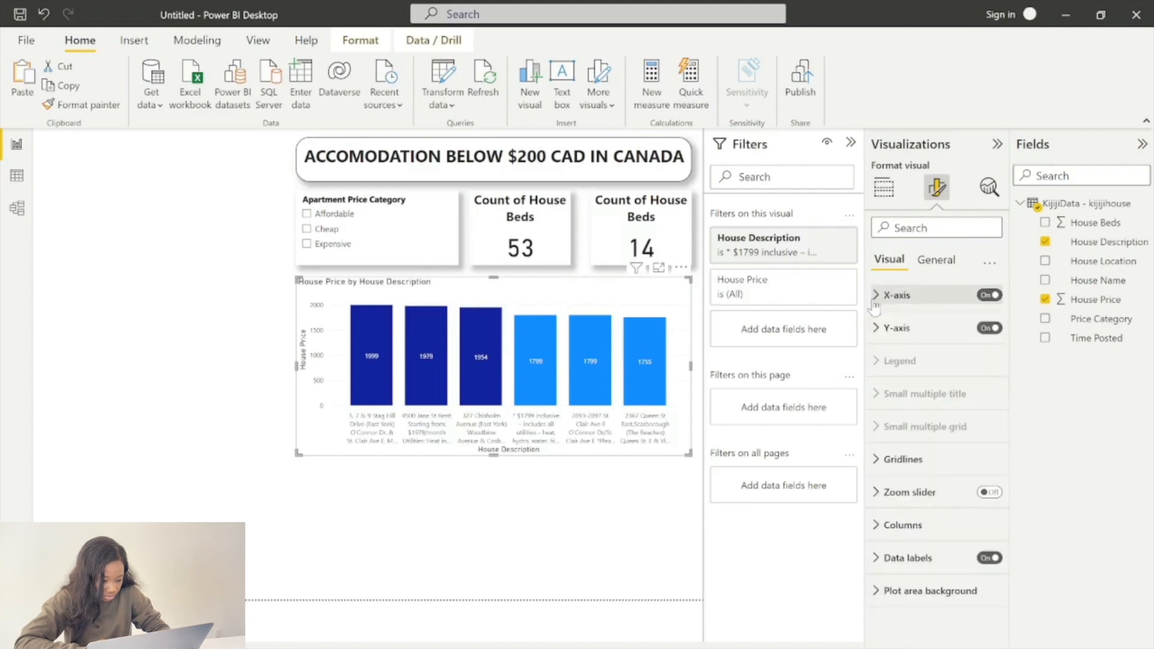
Try hiding the chart's X-axis and Y-axis
click(989, 294)
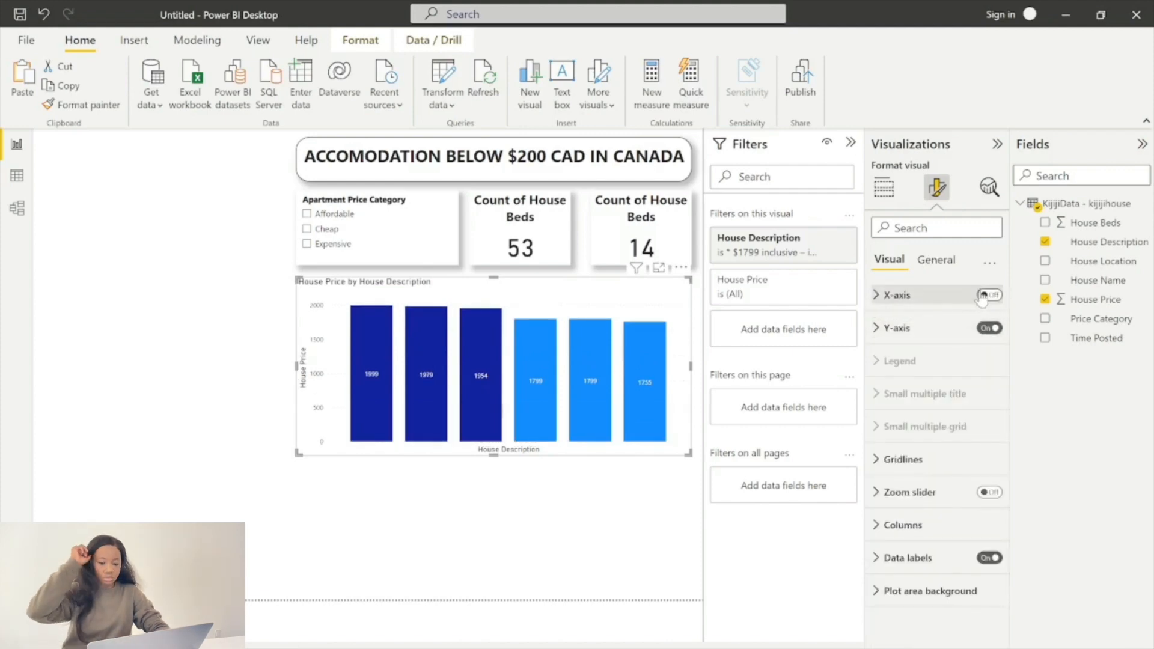
click(989, 295)
click(988, 327)
click(991, 328)
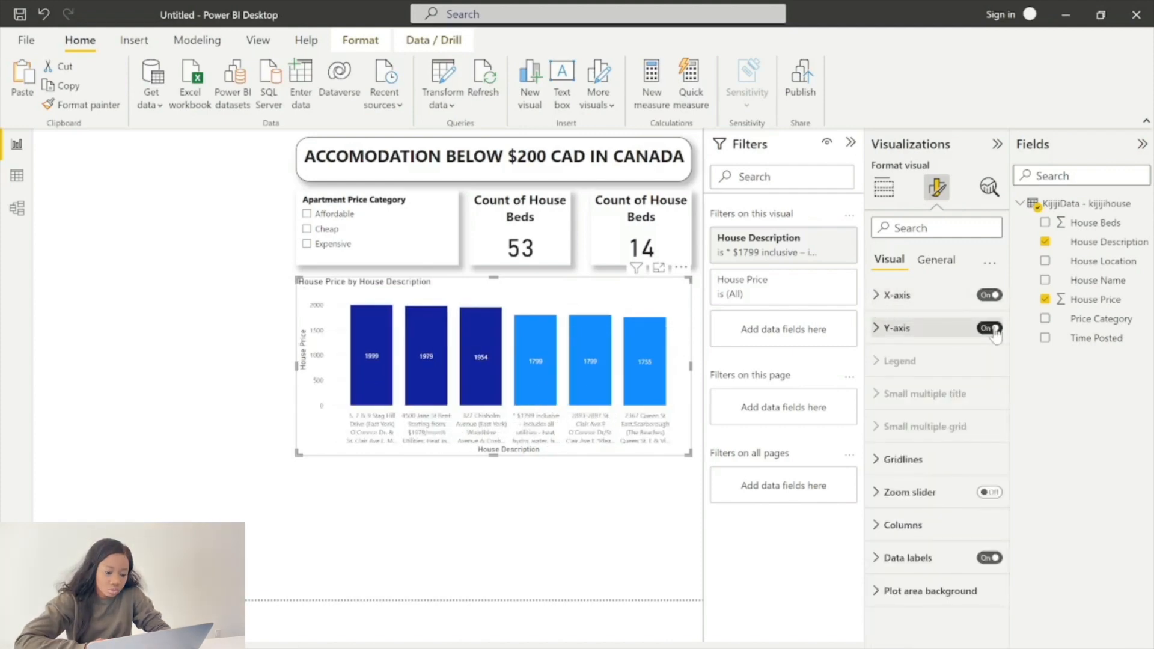
Rename the chart's axis field as House Details for this visual only
click(935, 260)
click(883, 187)
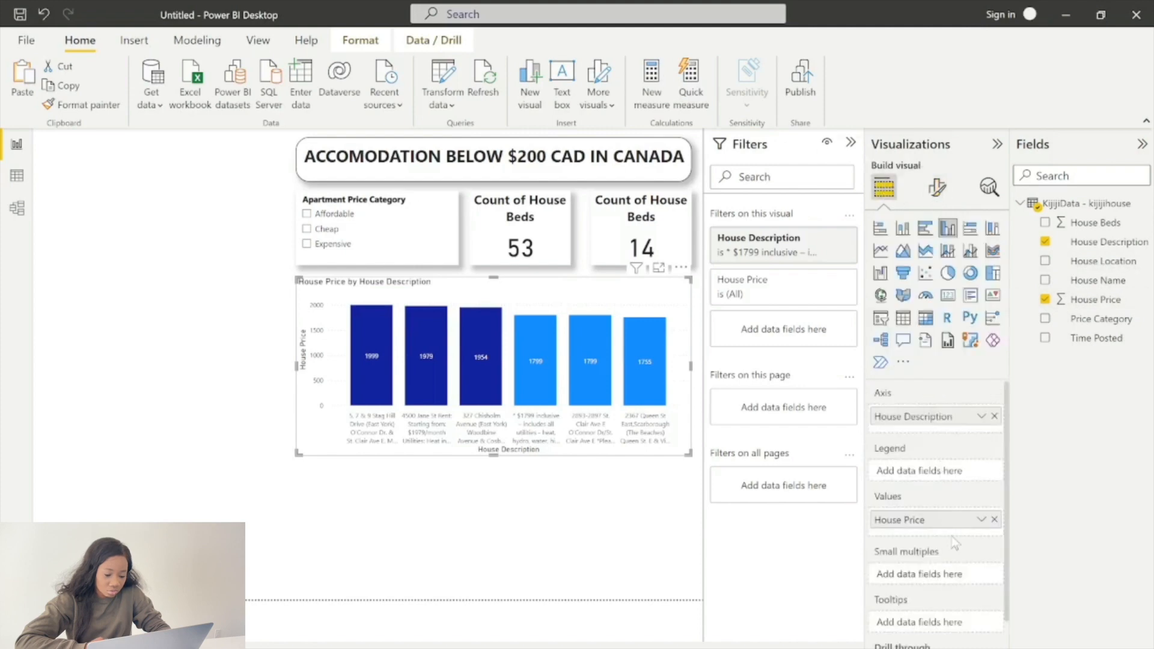
click(986, 425)
click(1033, 439)
text(Ho)
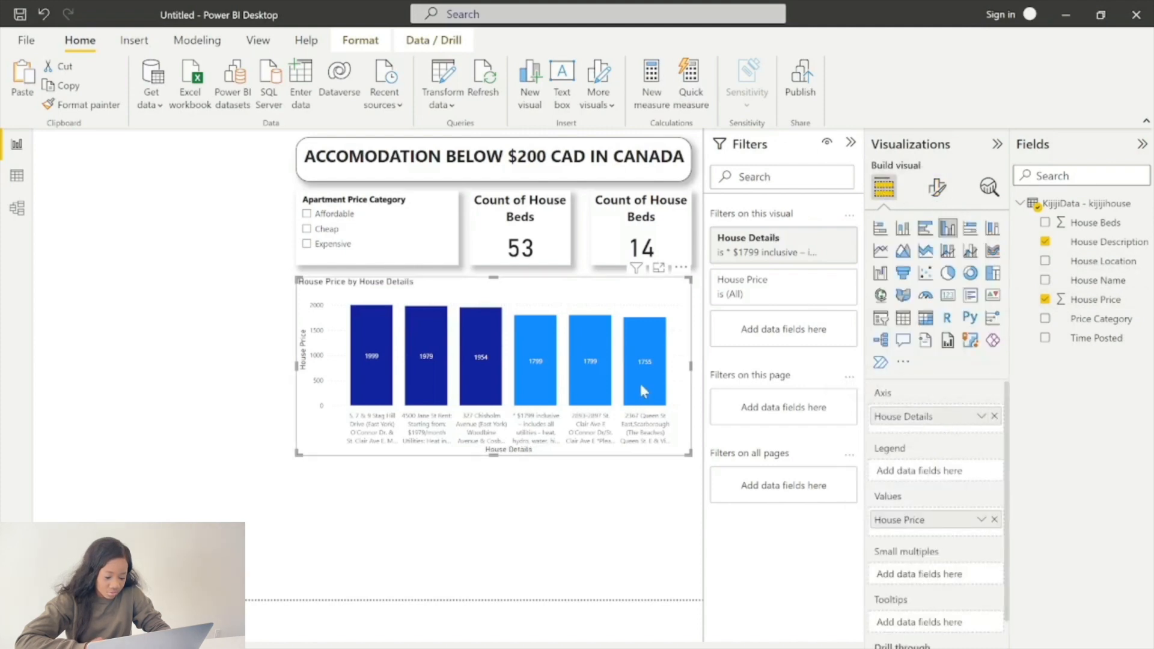
Format the House Price column as dollar currency
click(352, 533)
click(1093, 299)
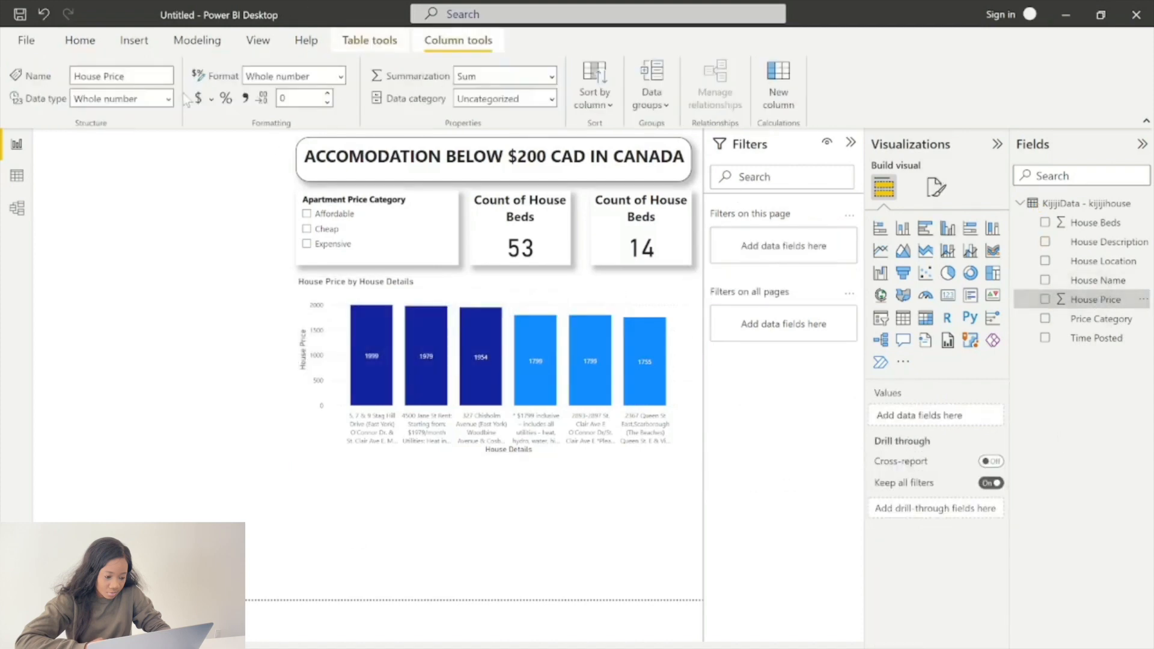
click(199, 99)
click(346, 304)
Add a shadow effect to the house price chart
click(936, 187)
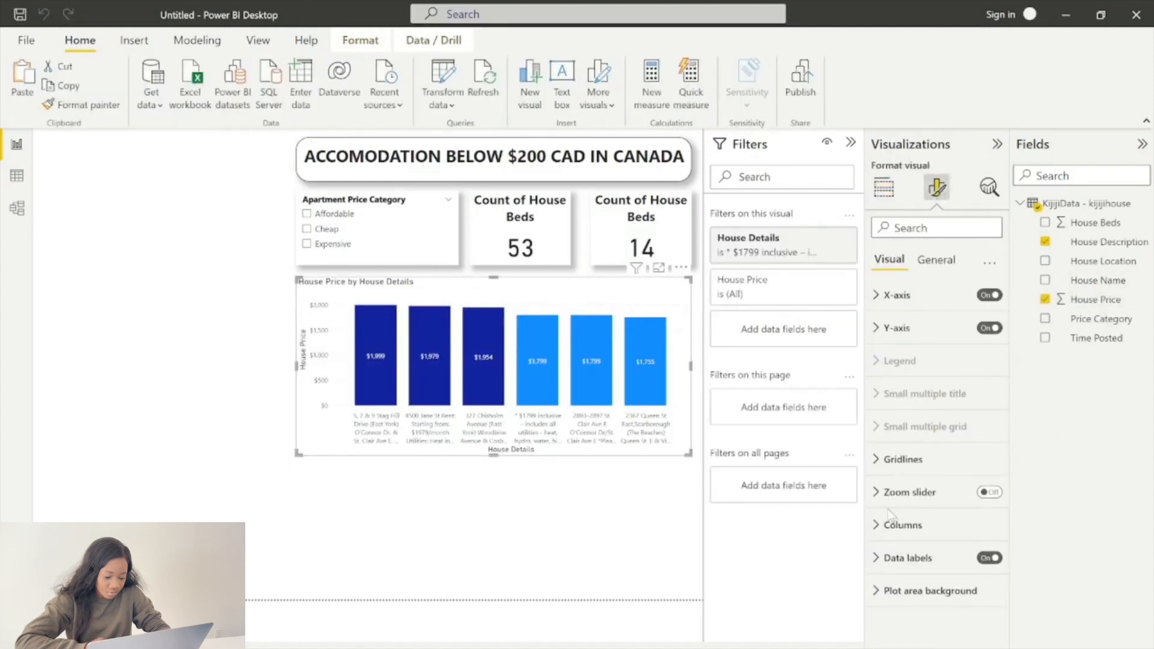
click(932, 259)
click(899, 358)
click(984, 560)
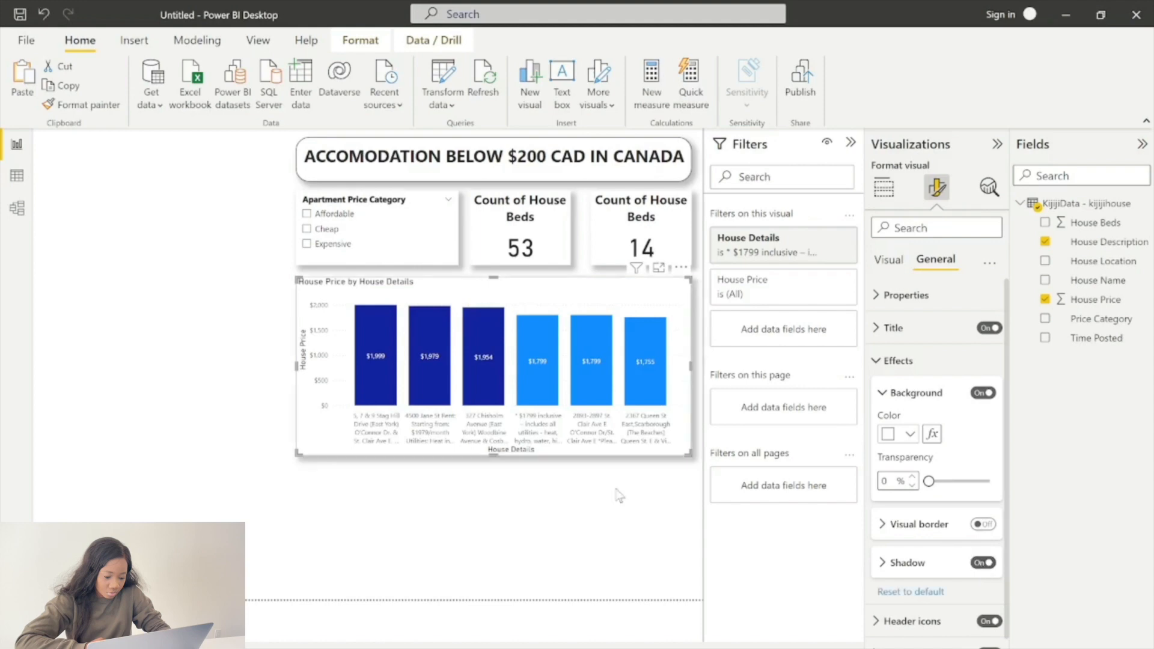
click(618, 495)
click(619, 307)
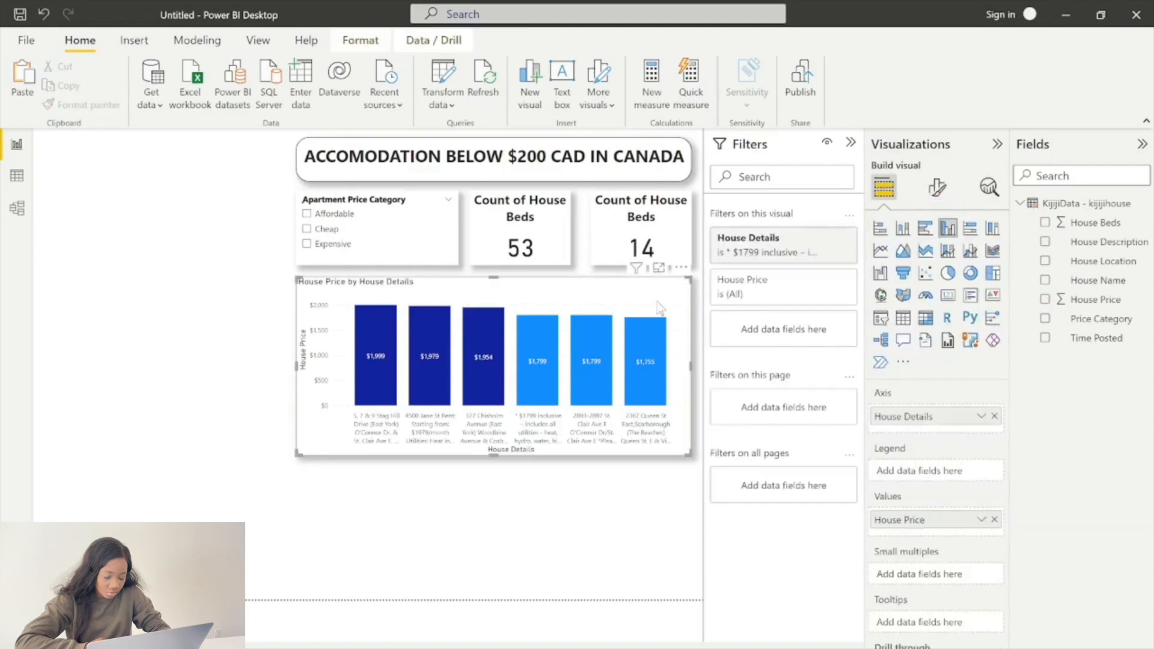
click(936, 186)
click(933, 268)
click(985, 489)
click(618, 494)
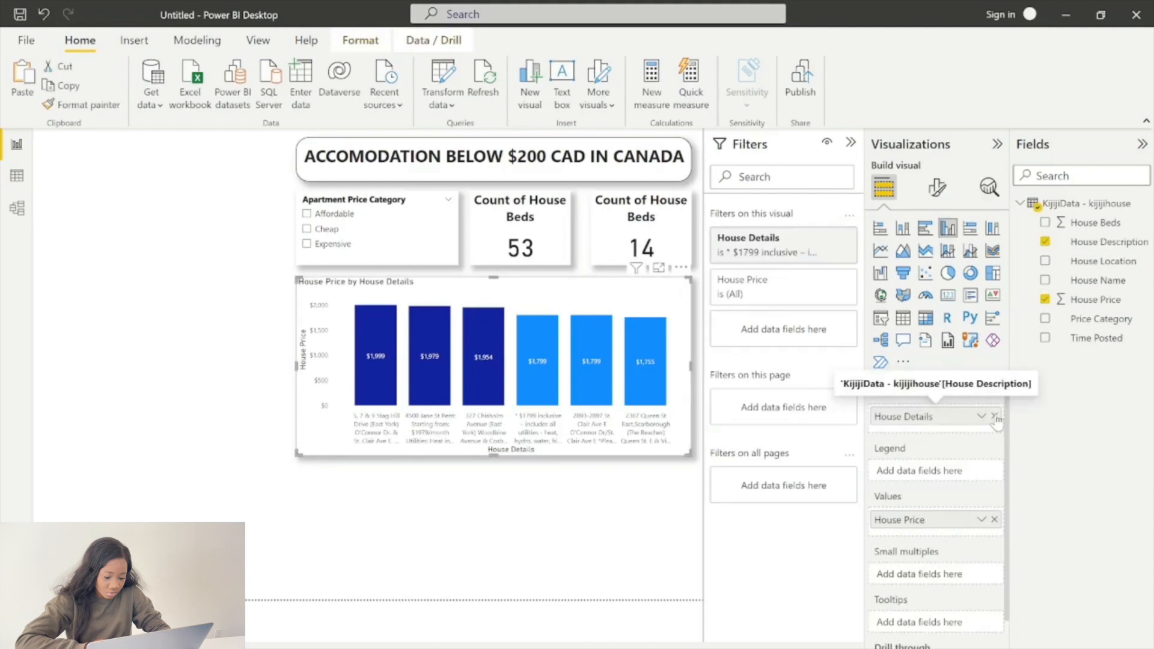
Try House Beds as the chart's axis field, and restore House Description on the axis
click(994, 416)
click(1045, 223)
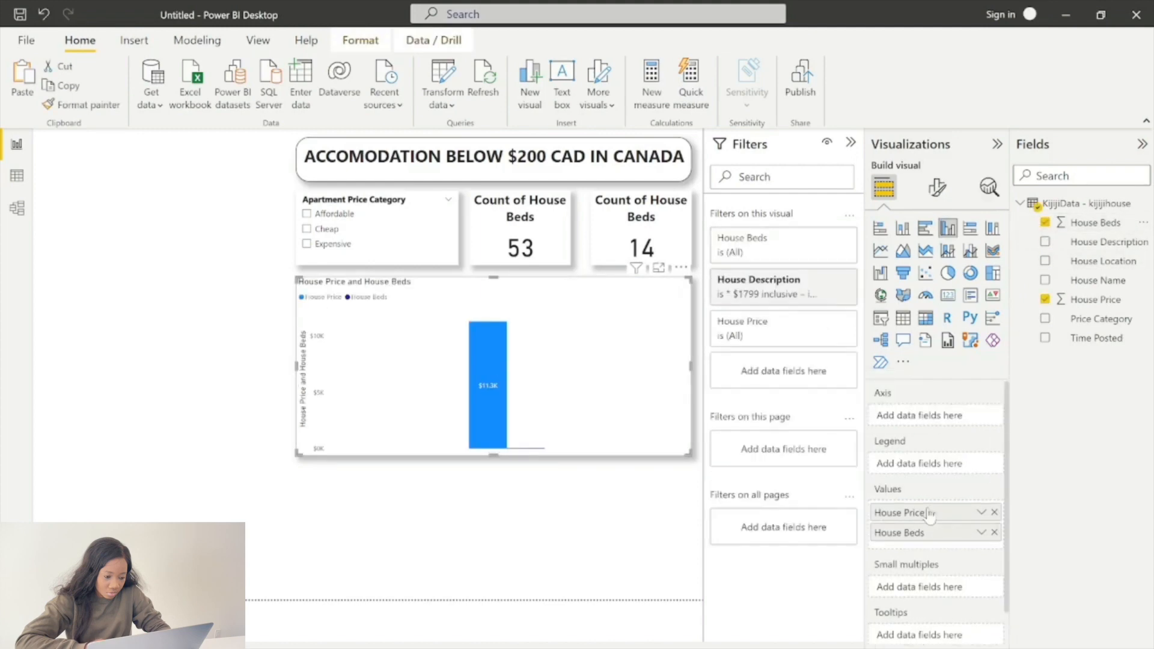
drag(919, 533, 936, 424)
click(981, 417)
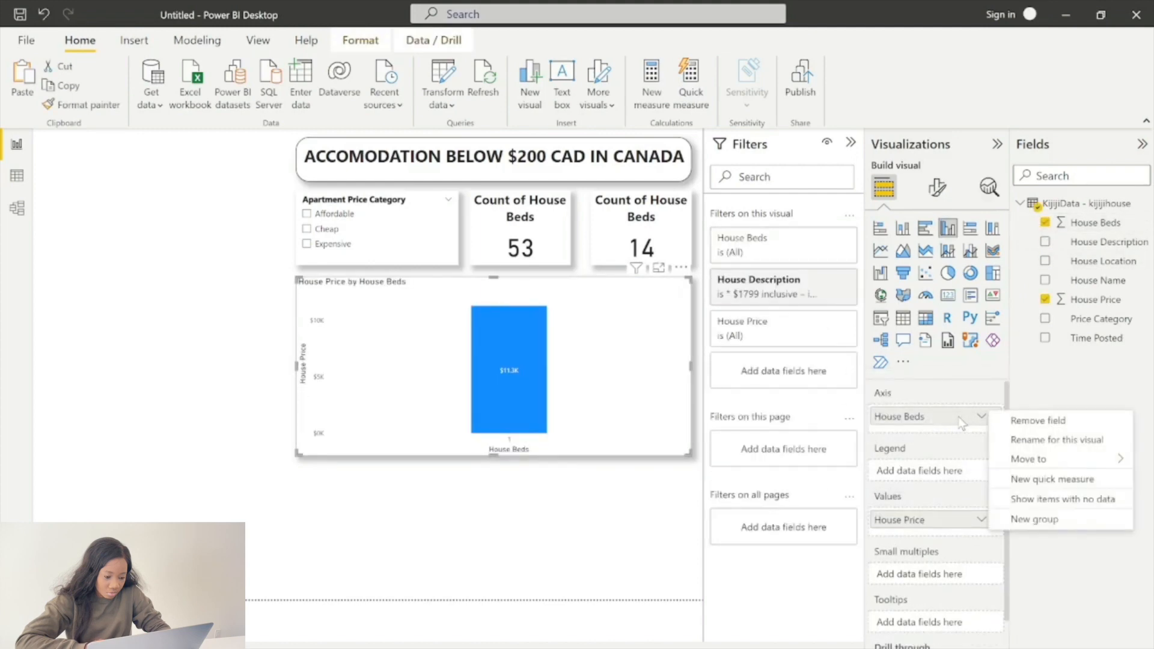
click(1015, 417)
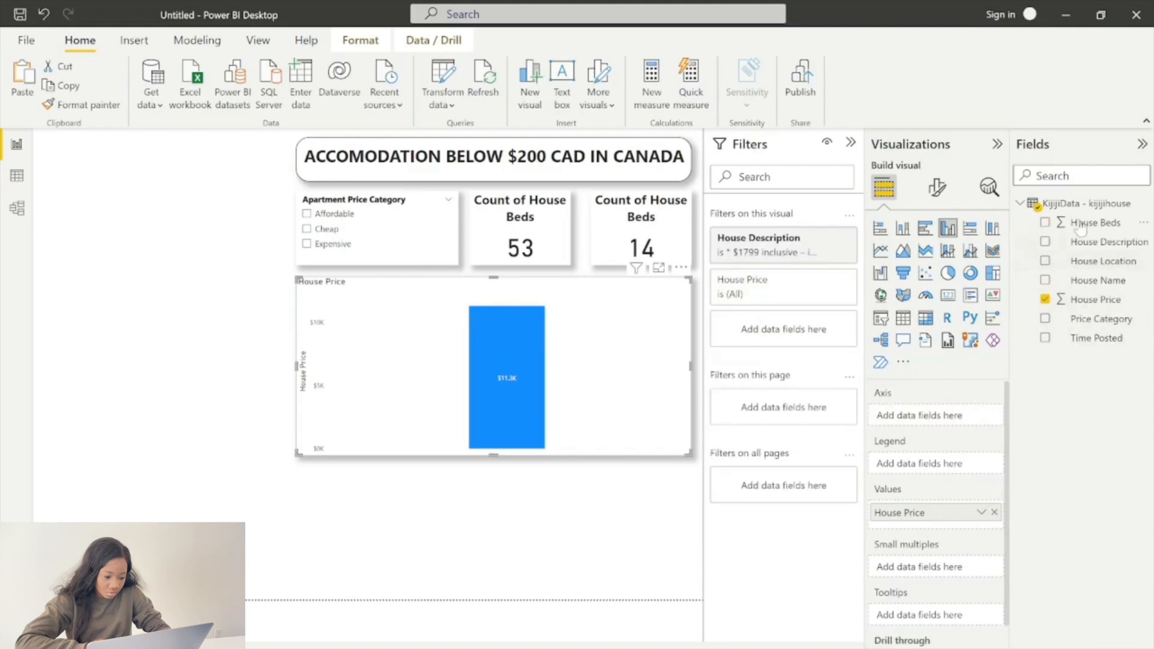
click(1045, 241)
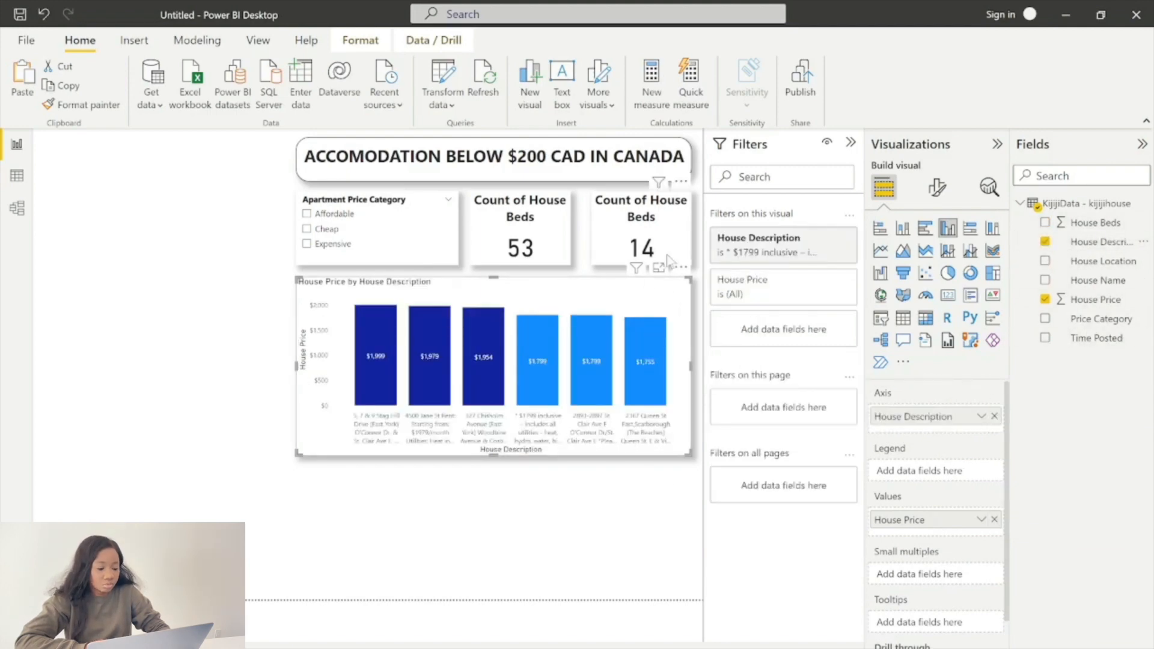
Set the chart's title to "Top 5 Most Expensive Apartments", bold and centred
click(936, 187)
click(935, 259)
click(884, 327)
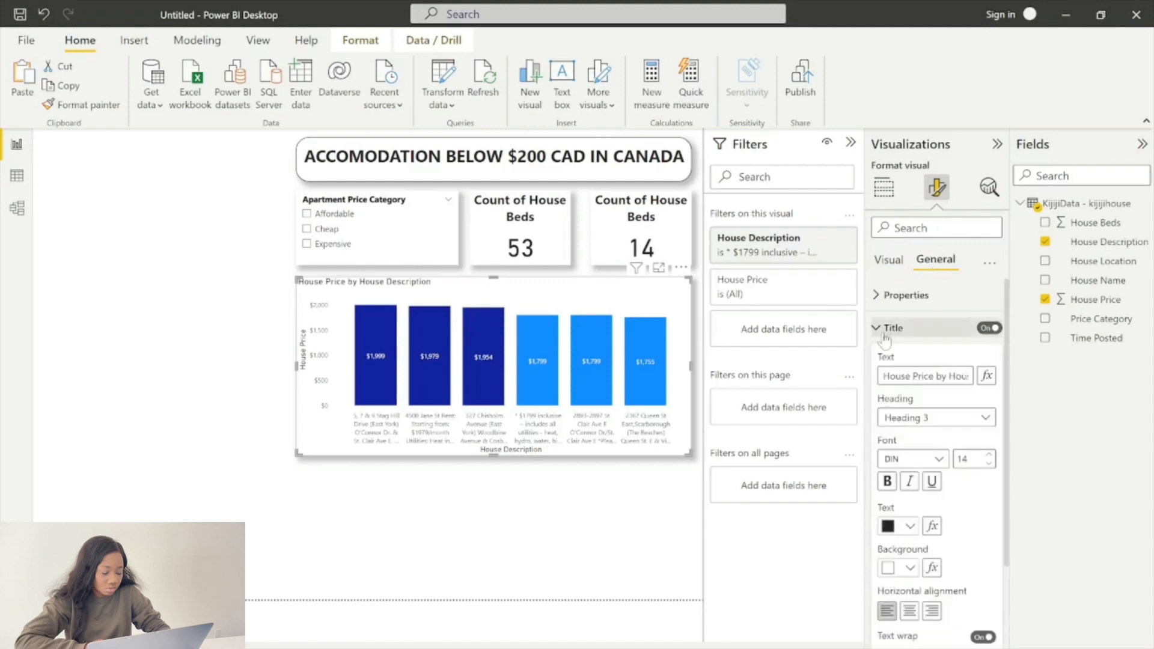
click(901, 375)
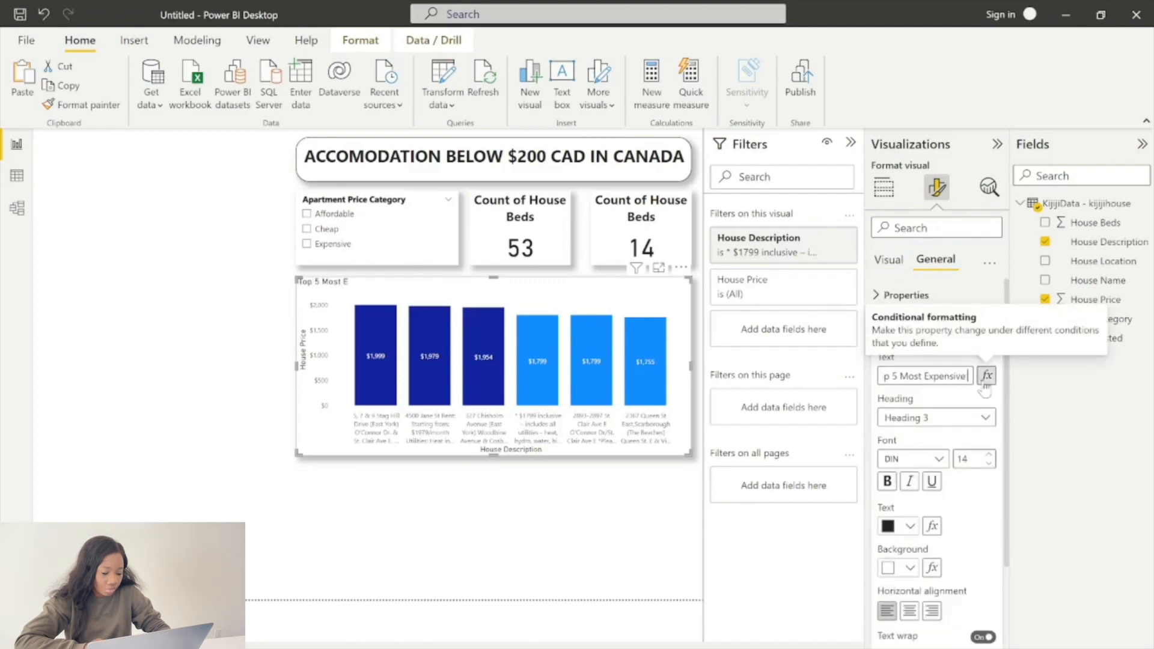
text(Top 5 Most Expensive Apartments)
Change the chart title's font to the bold Segoe UI typeface
click(946, 460)
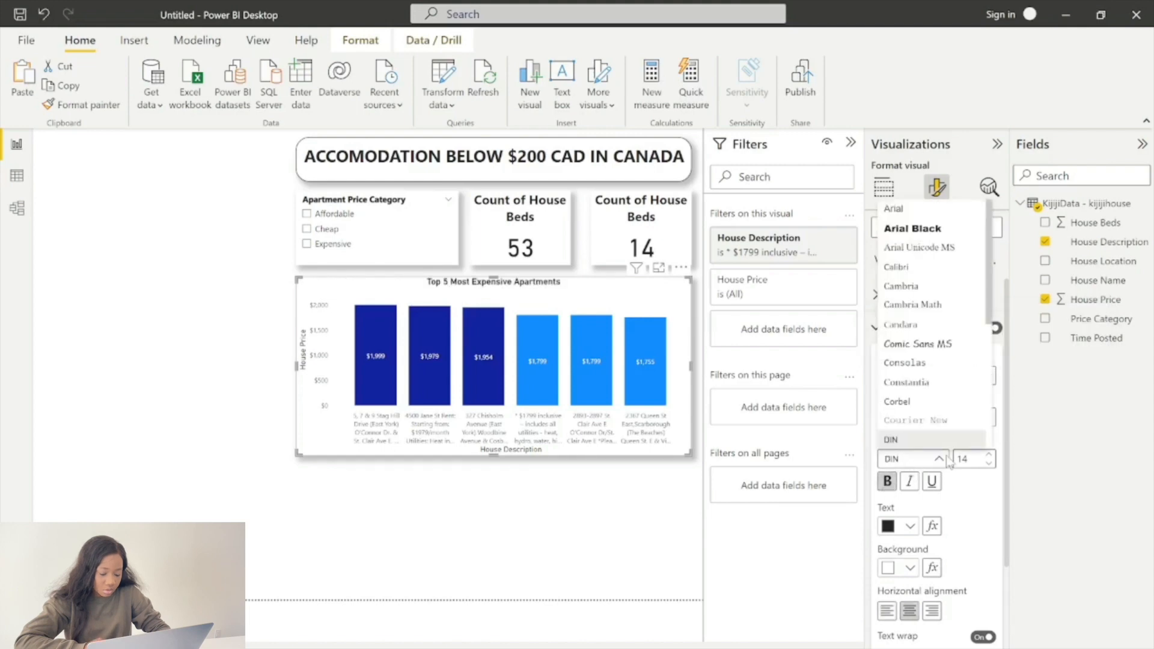
scroll(952, 338, down, 3)
click(926, 372)
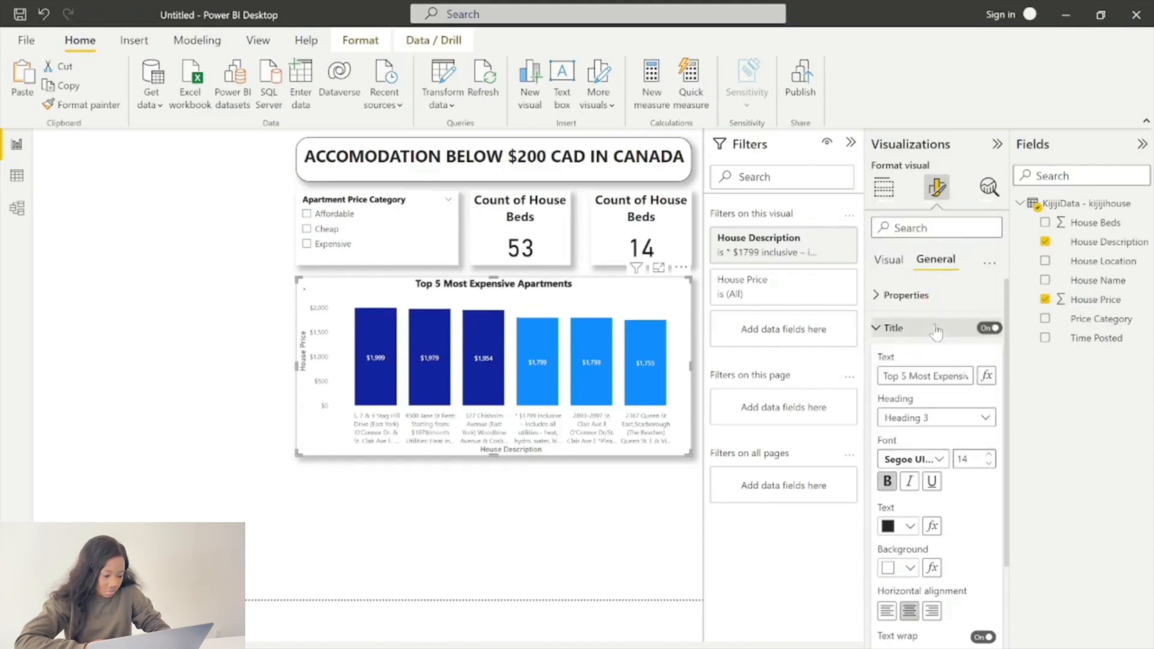
click(377, 476)
Duplicate the Top 5 Most Expensive Apartments chart and move the copy down towards the bottom of the report page
click(317, 291)
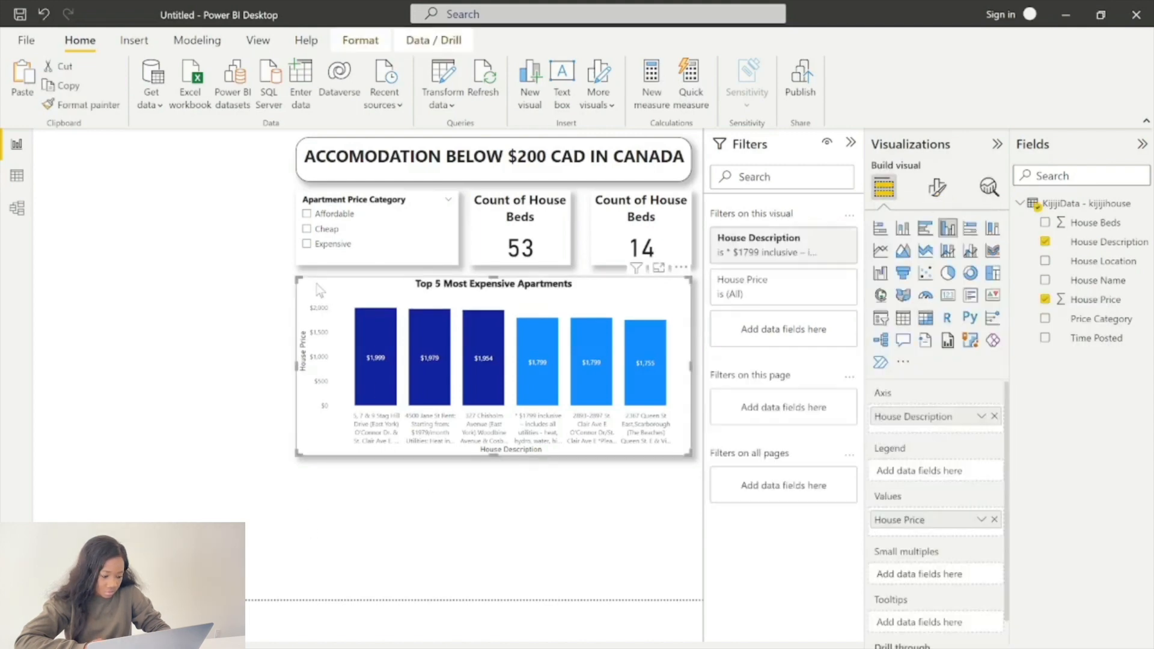
key(super+c)
click(603, 507)
click(325, 297)
key(ctrl+c)
key(ctrl+v)
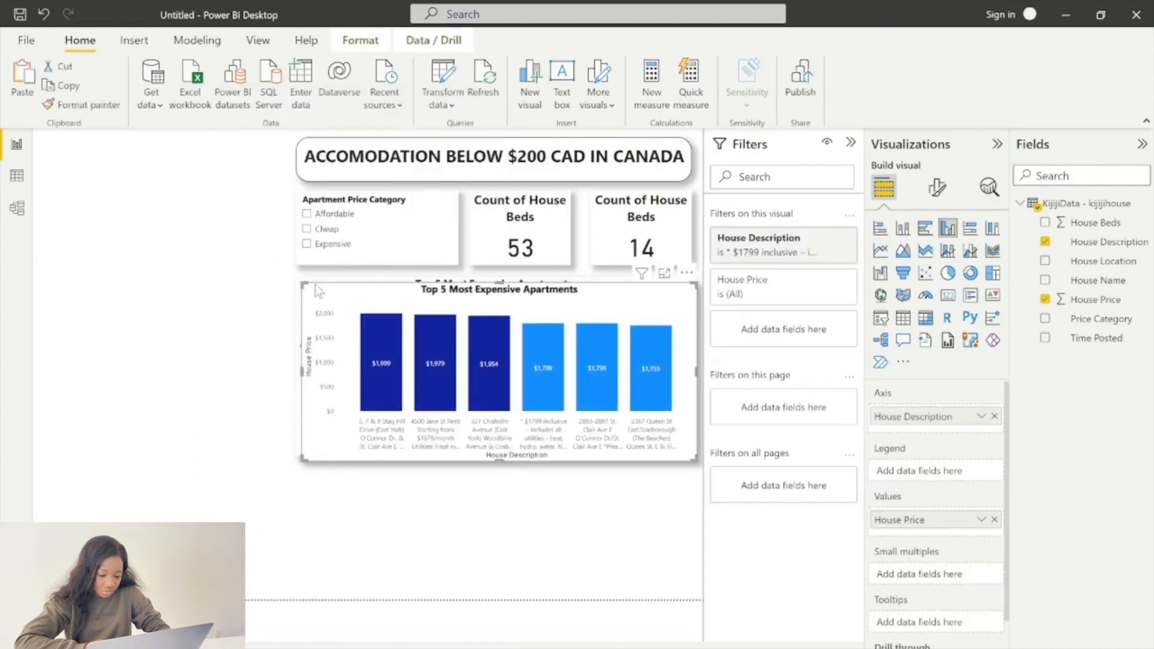
right_click(315, 285)
click(304, 293)
drag(304, 293, 293, 431)
Test the apartment price category slicer with the Cheap and Affordable categories
click(329, 230)
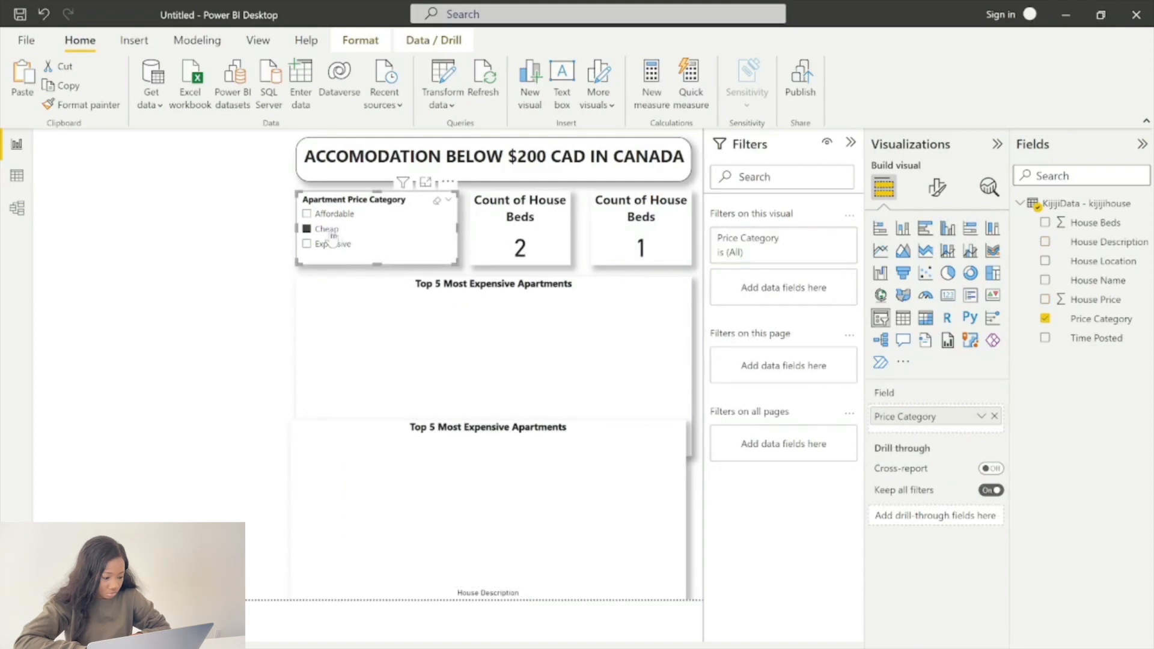
click(332, 237)
click(397, 212)
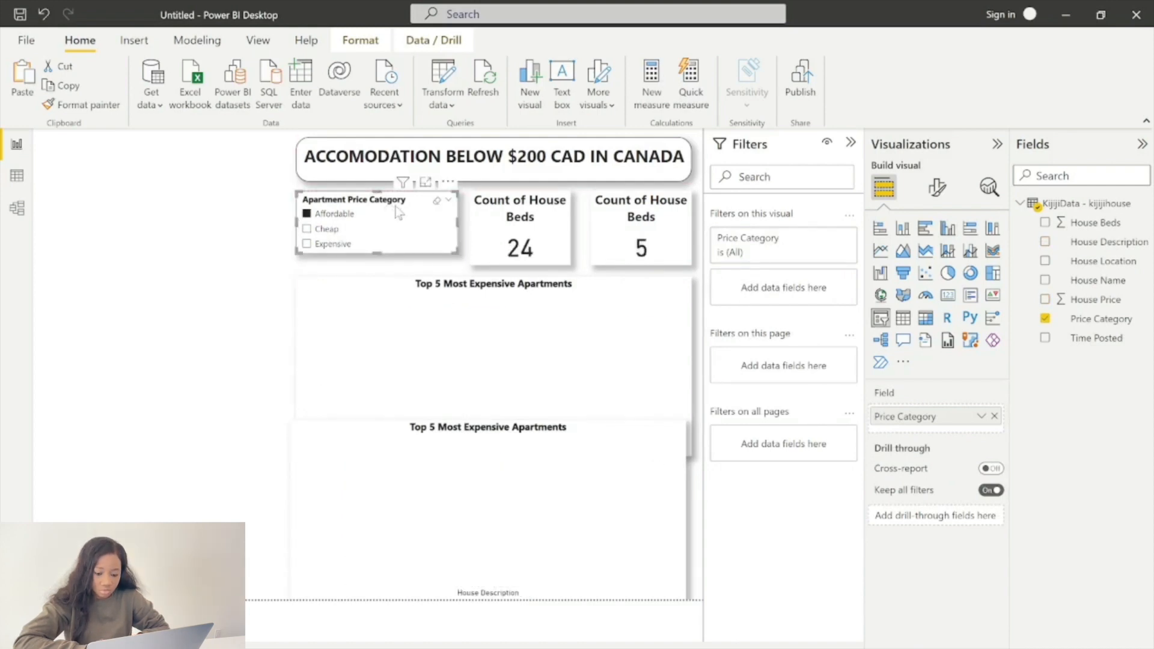
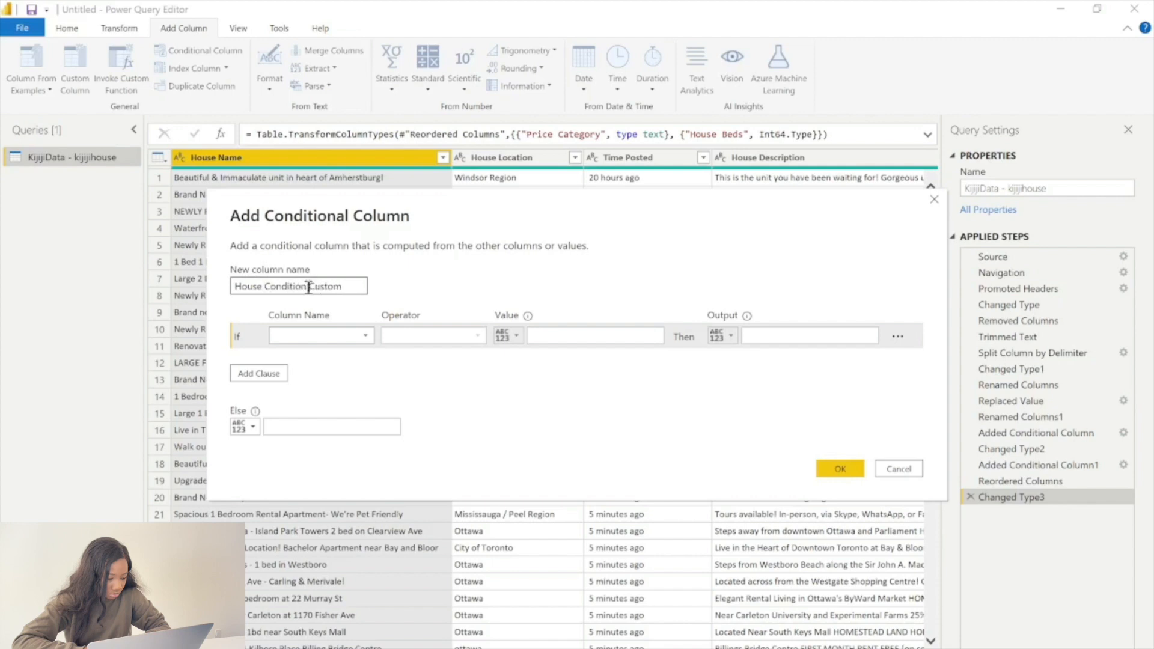
Name the new conditional column "House Condition", removing the leftover default text "Custom"
right_click(329, 287)
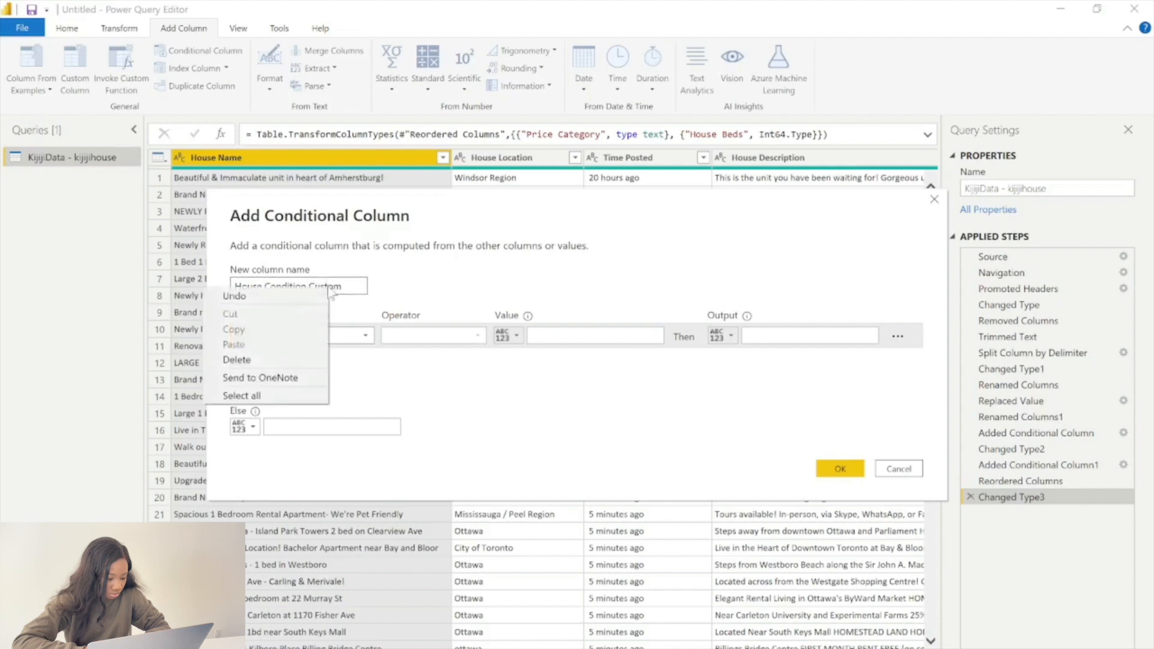
click(349, 286)
key(BackSpace)
key(BackSpace)
key(BackSpace)
key(BackSpace)
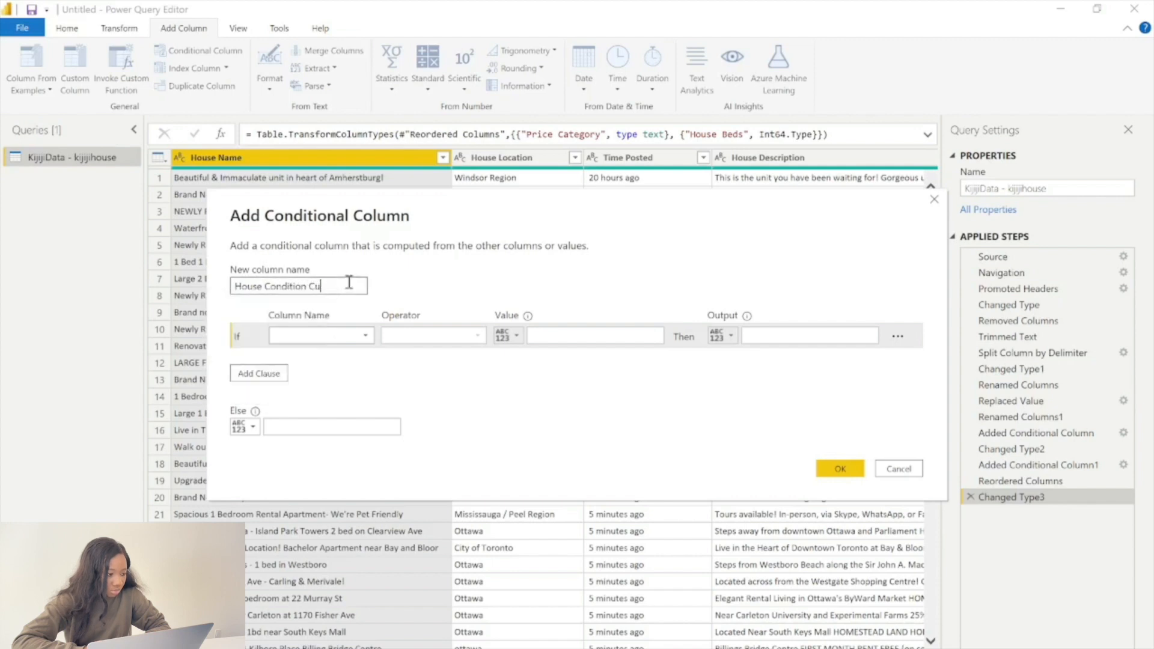
Set the first clause to output "New Apartment" when House Name contains "new"
click(347, 334)
click(337, 353)
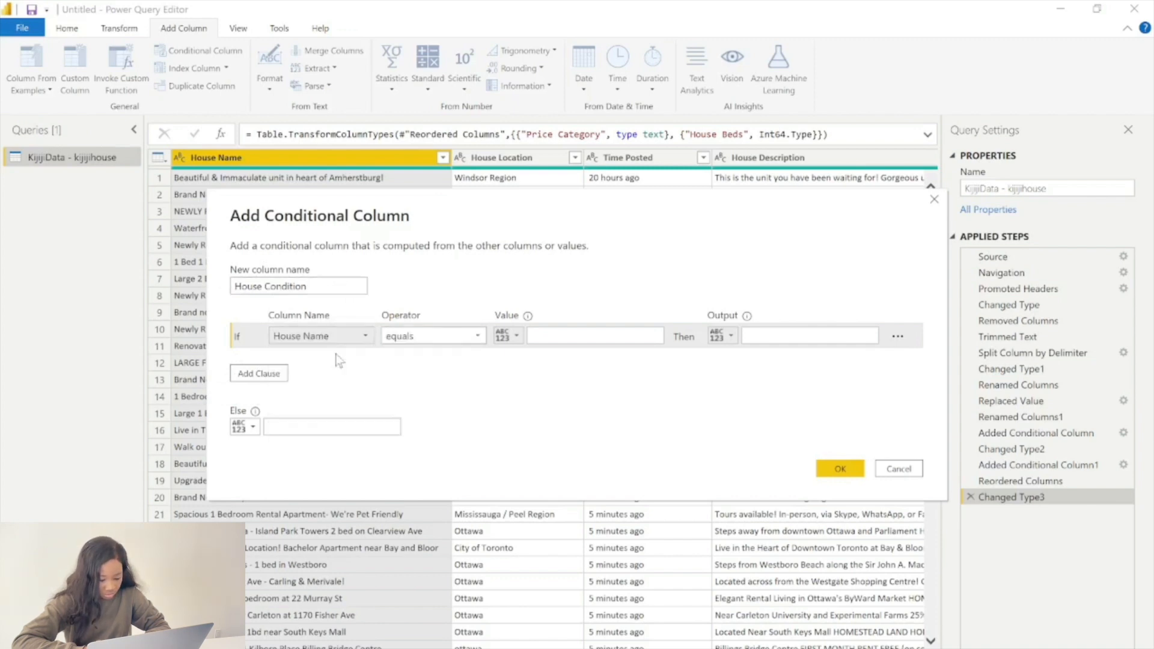
click(433, 336)
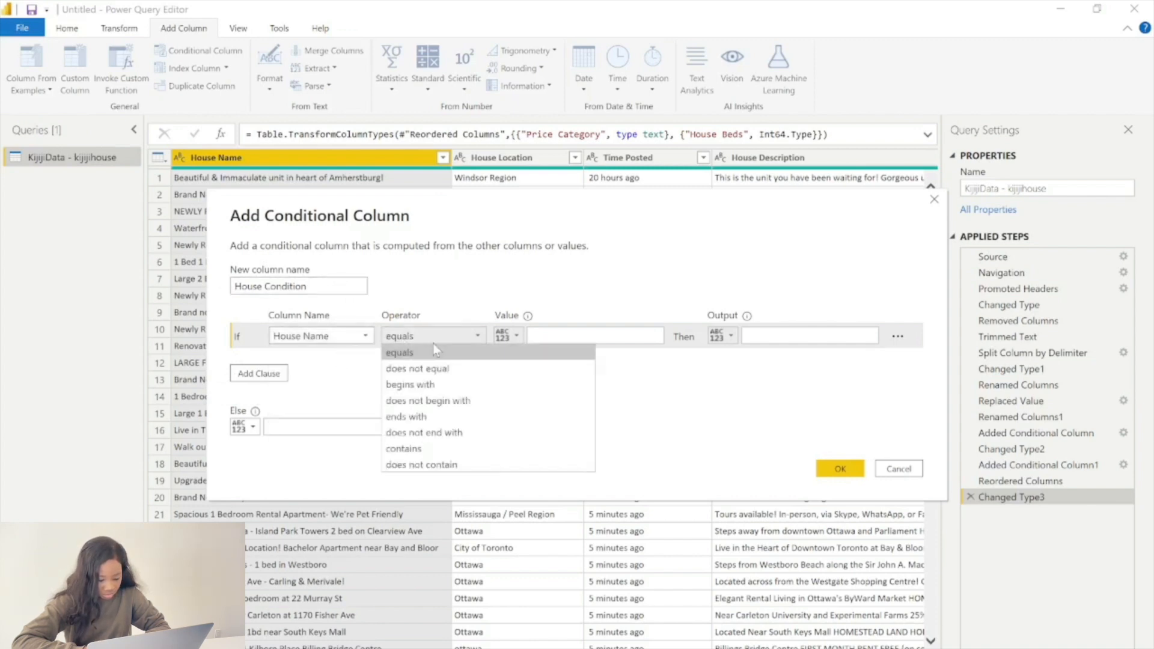
click(428, 449)
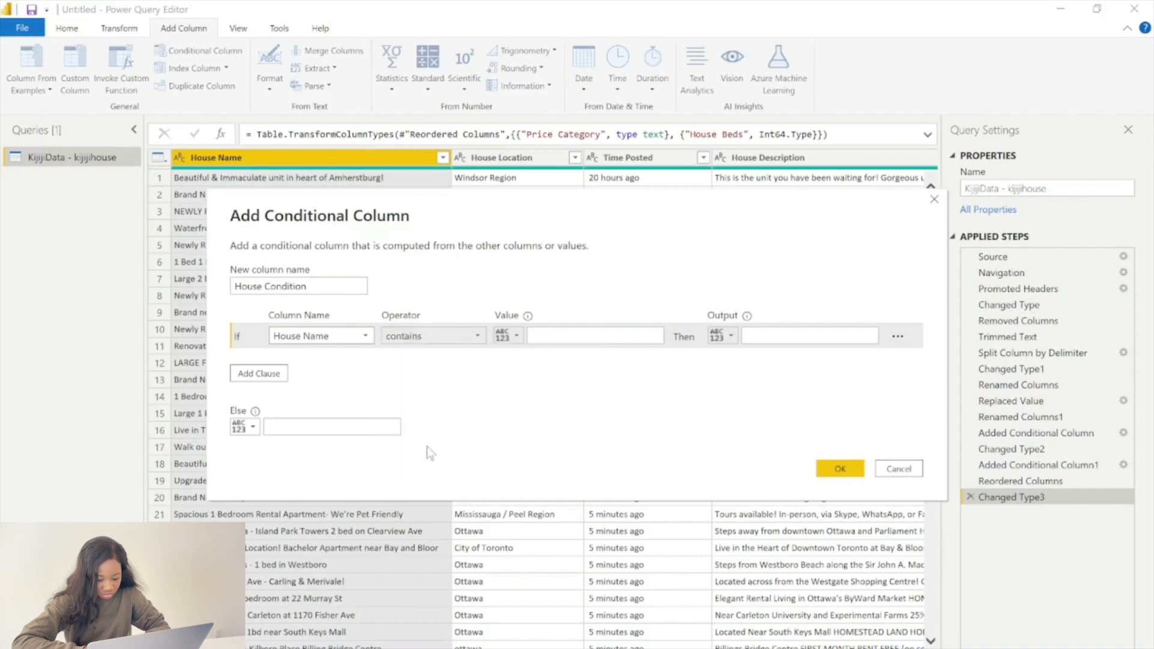
click(599, 334)
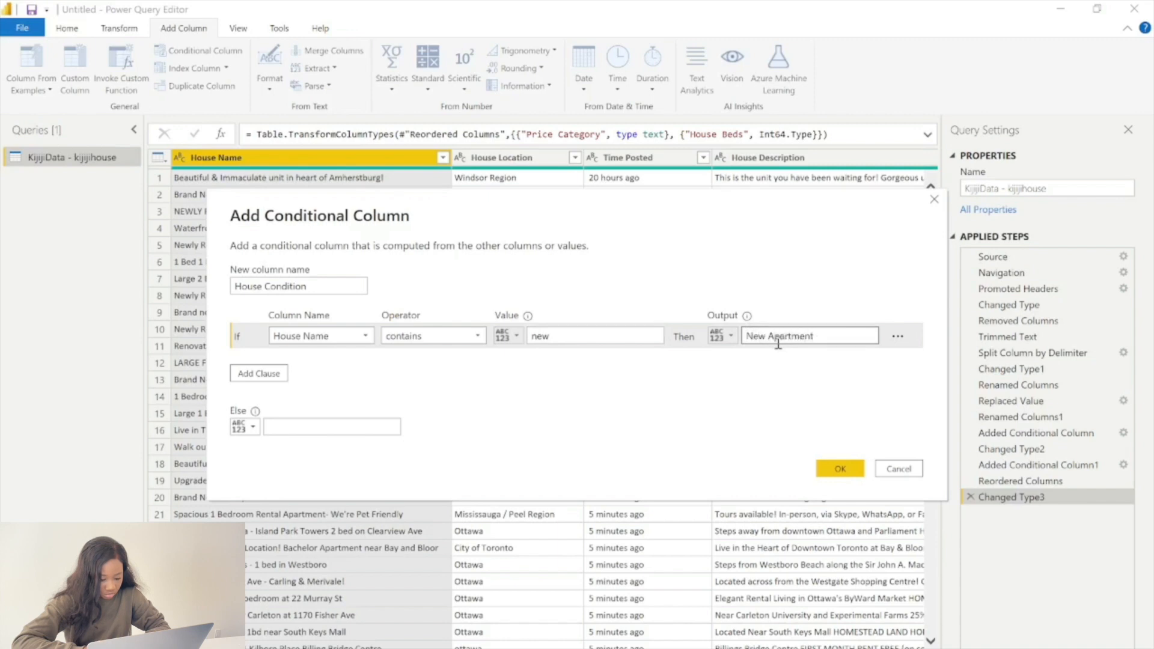
Set the Else output to "Old Apartment" and create the conditional column
right_click(282, 426)
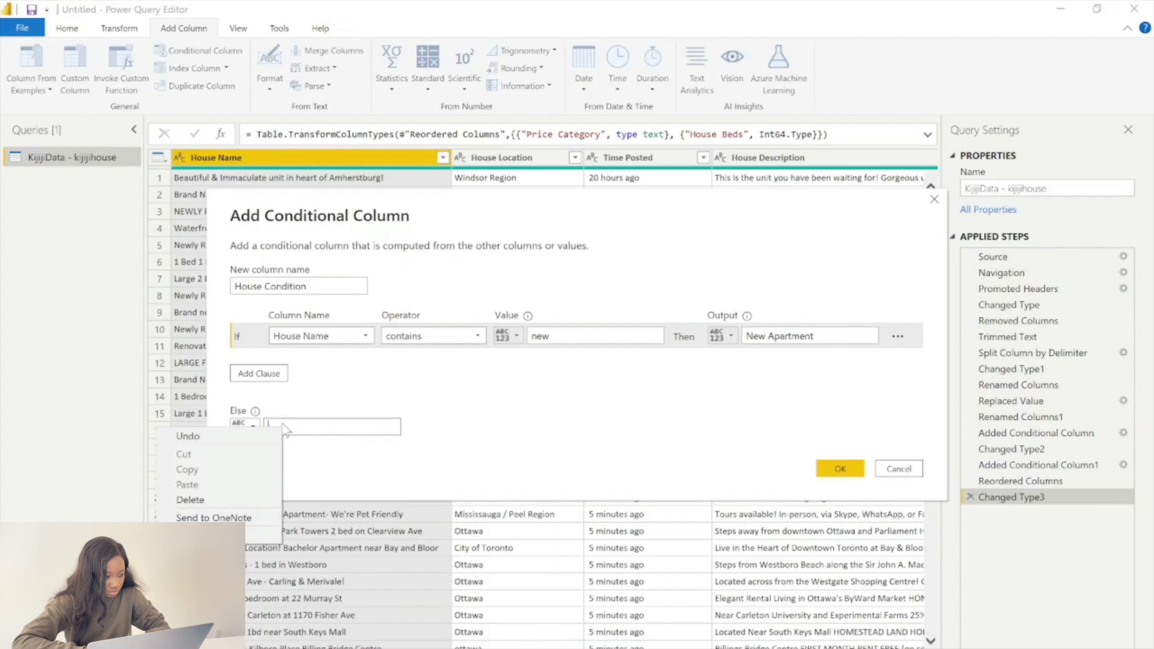
click(309, 425)
right_click(313, 426)
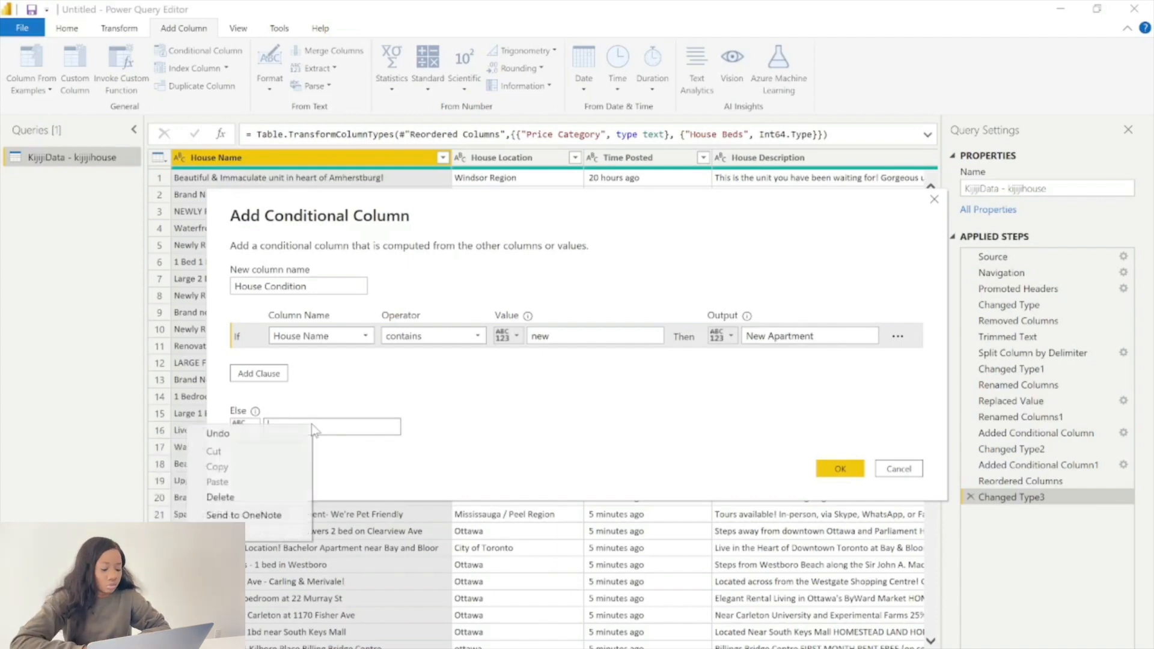
click(328, 428)
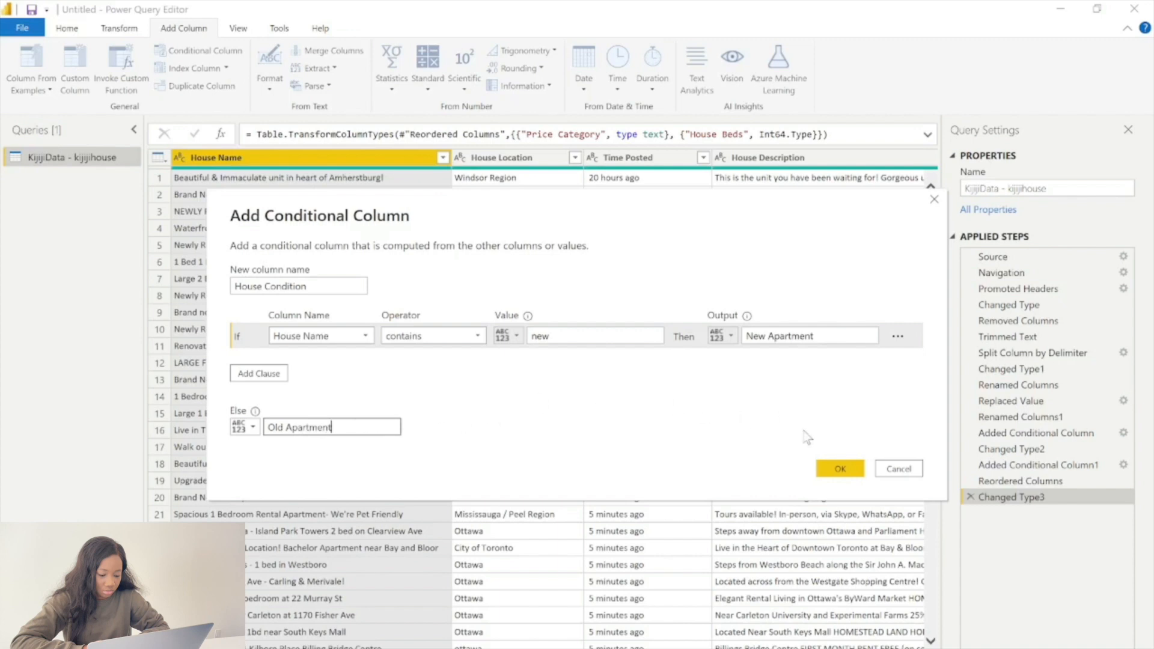
click(731, 336)
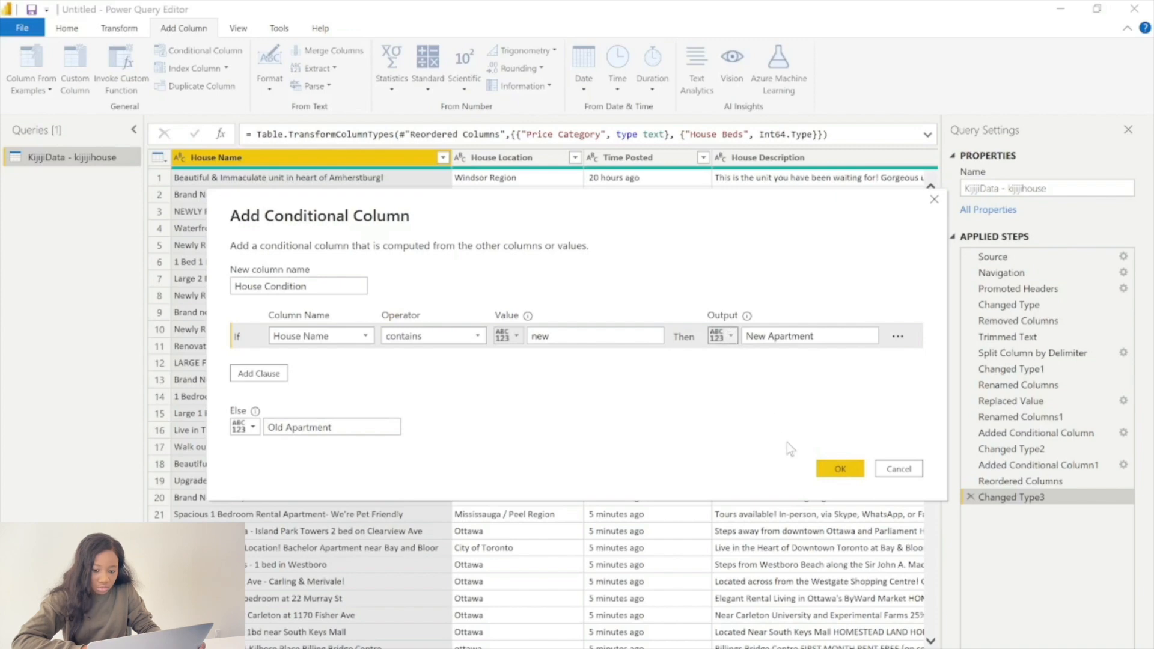
click(837, 472)
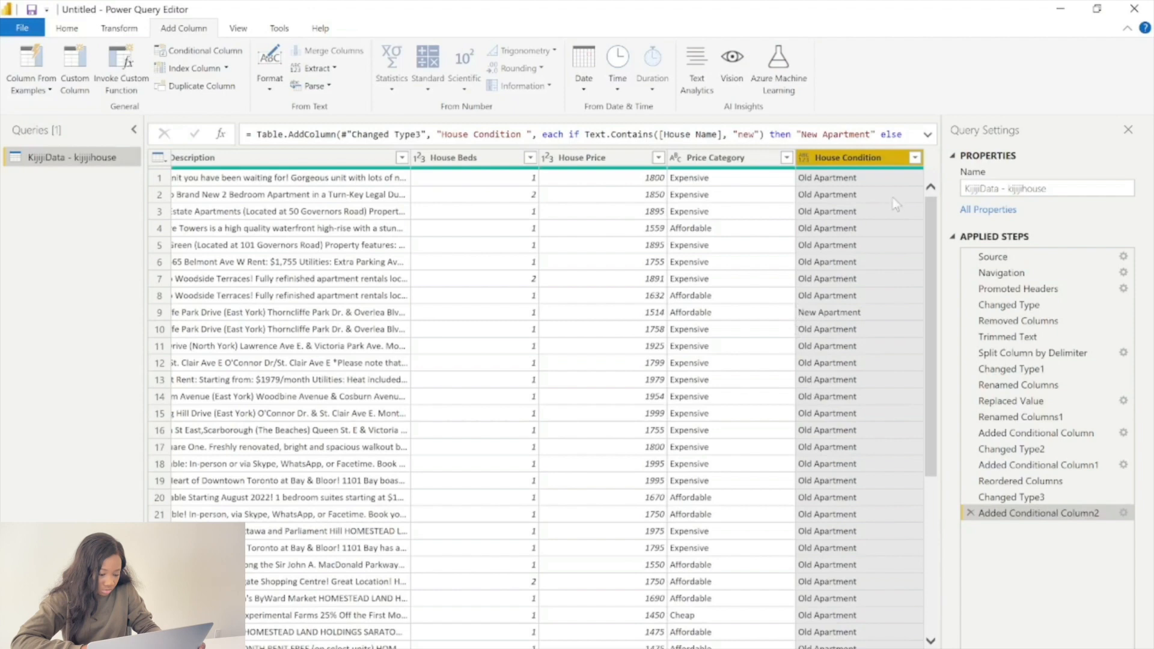
Change the House Condition column's data type to Text and look through the rows and their house descriptions
click(801, 157)
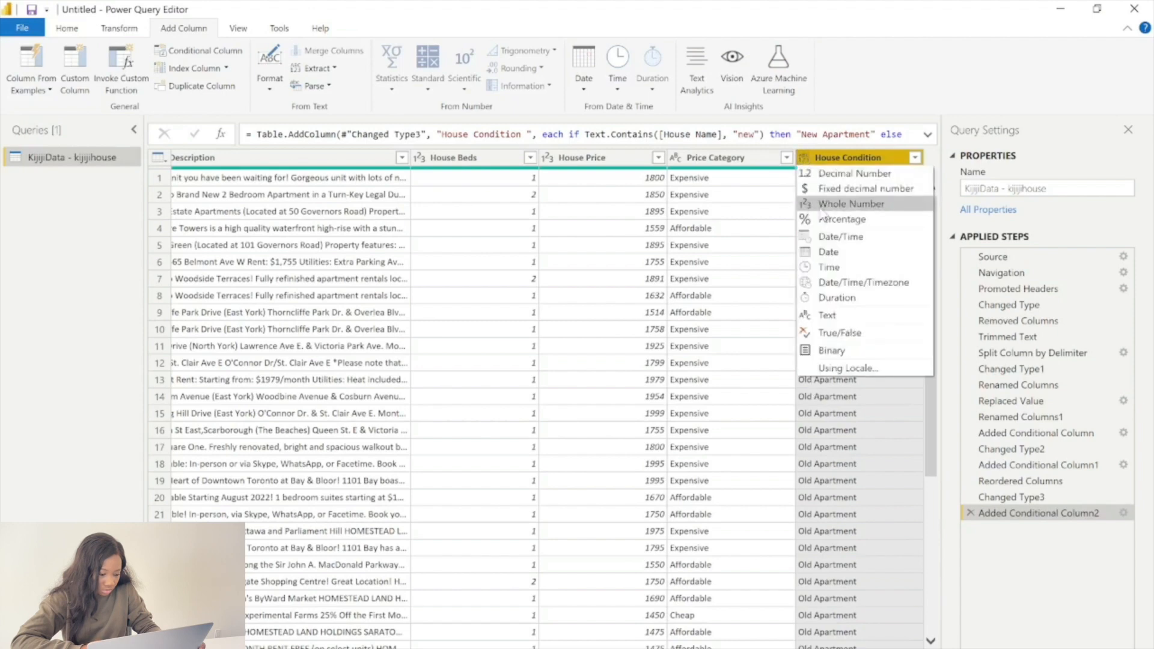
click(822, 315)
click(263, 317)
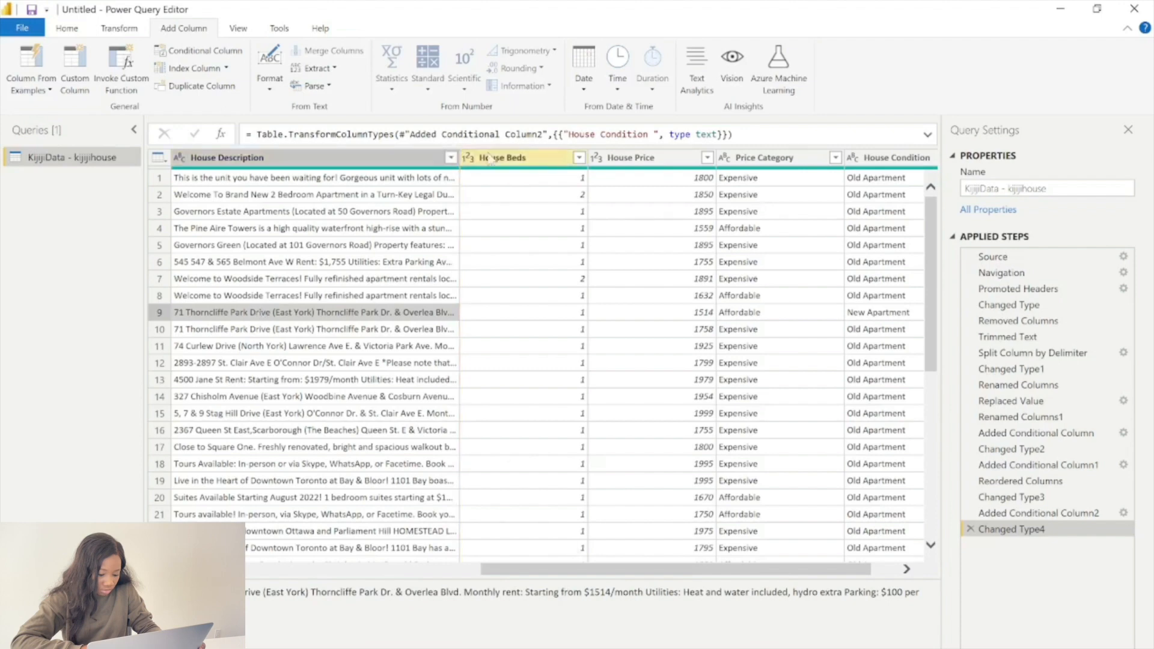
scroll(902, 437, down, 7)
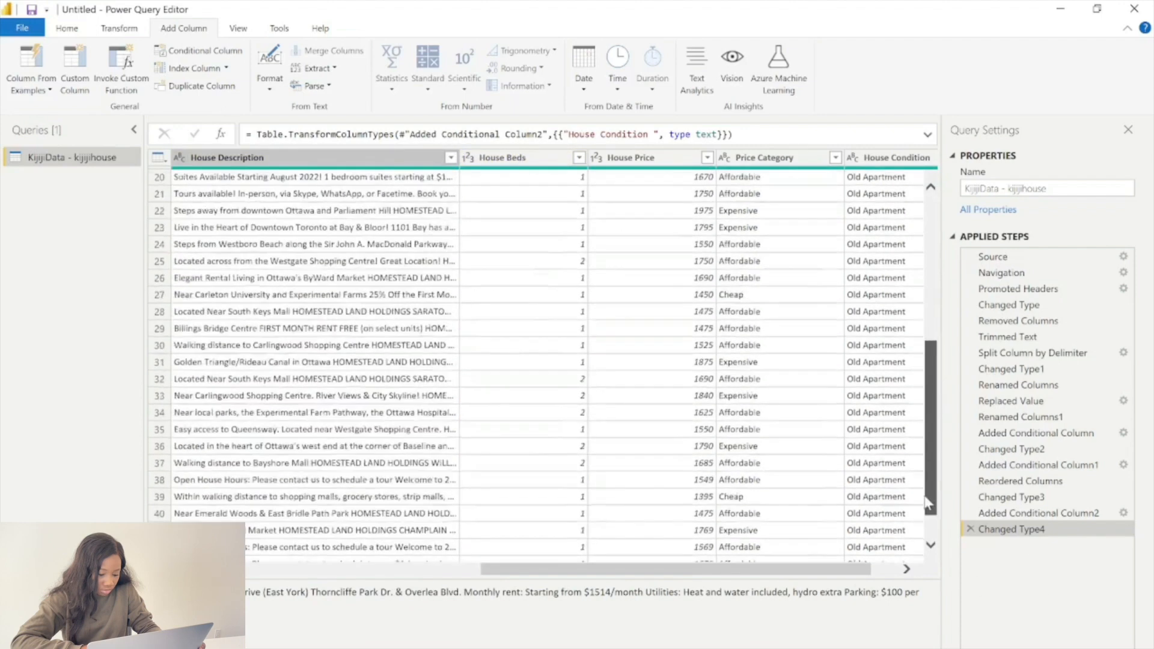
scroll(901, 438, up, 8)
Edit the House Condition rule, adding an Else If clause and basing both clauses on House Description
click(1123, 513)
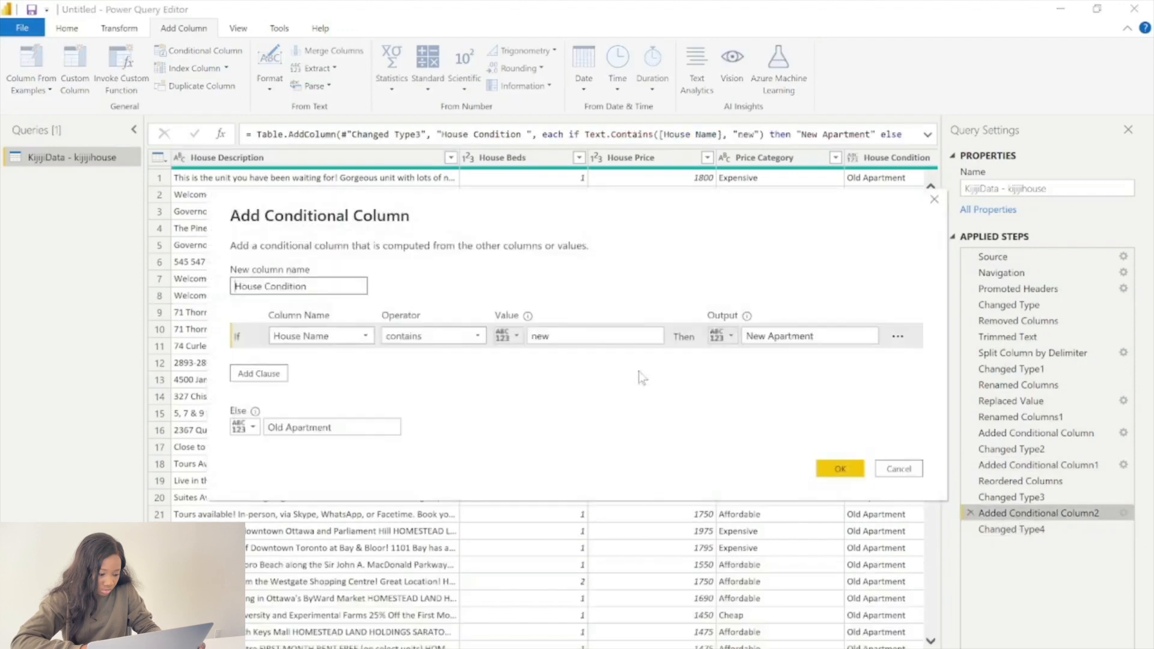
click(256, 373)
click(349, 362)
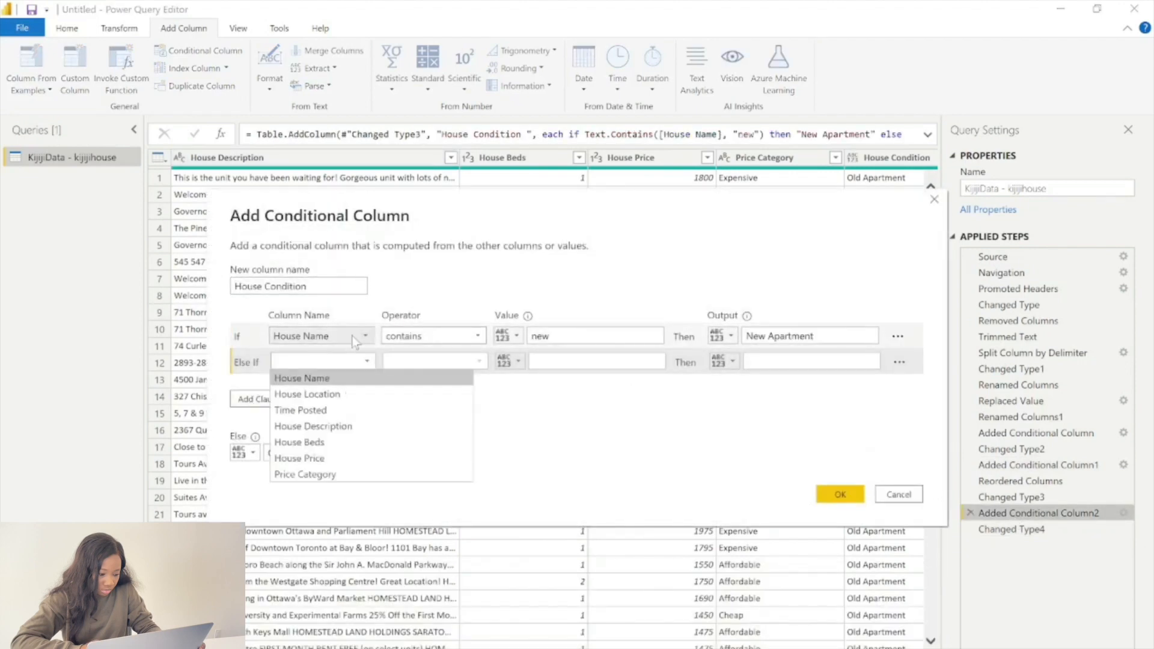
click(319, 336)
click(312, 400)
click(343, 361)
click(312, 426)
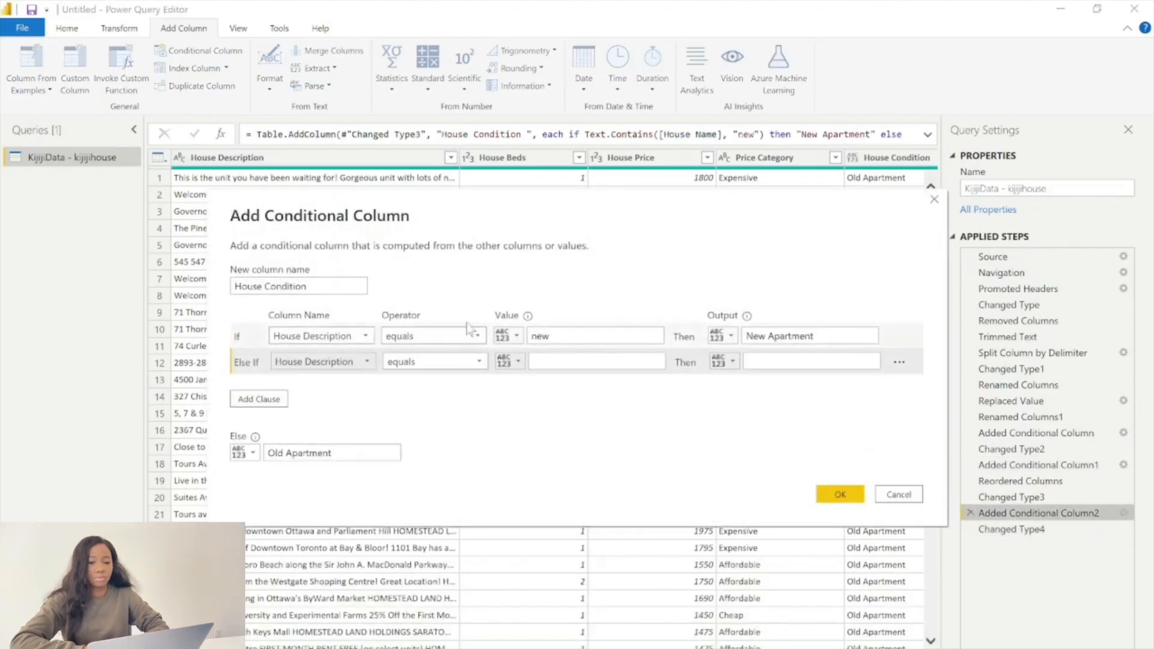
Use the contains operator in both clauses, make "newly" output "New Apartment" in the second, and apply the rule
click(432, 336)
click(408, 444)
click(434, 361)
click(408, 471)
click(580, 360)
text(newly)
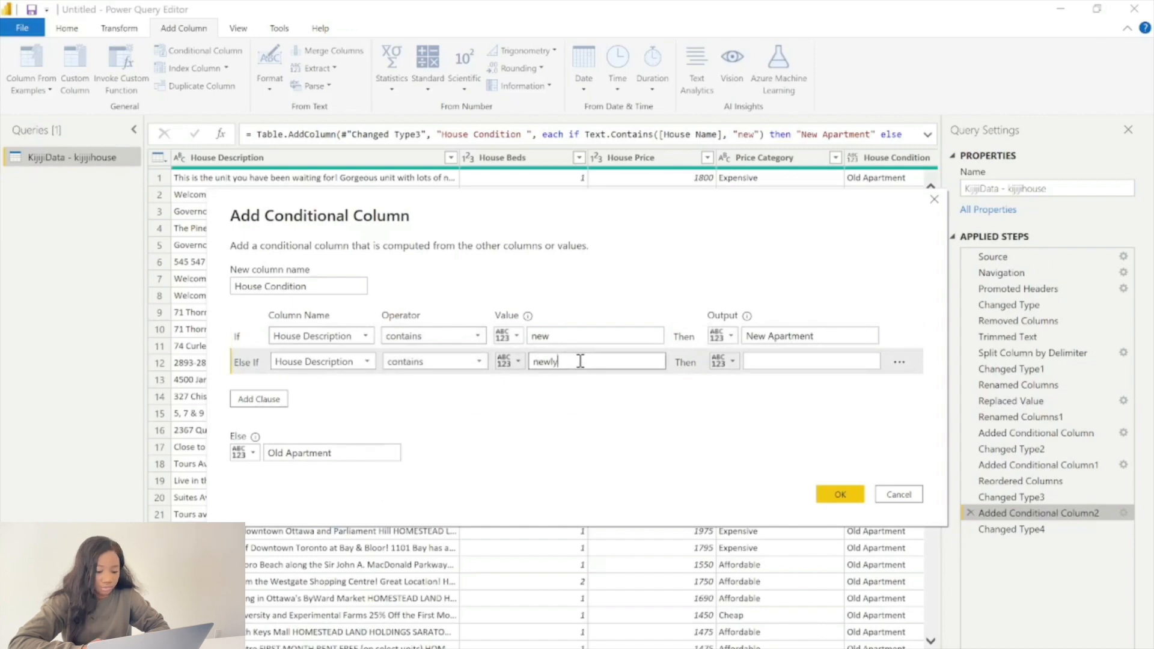
click(755, 361)
text(New Apartment)
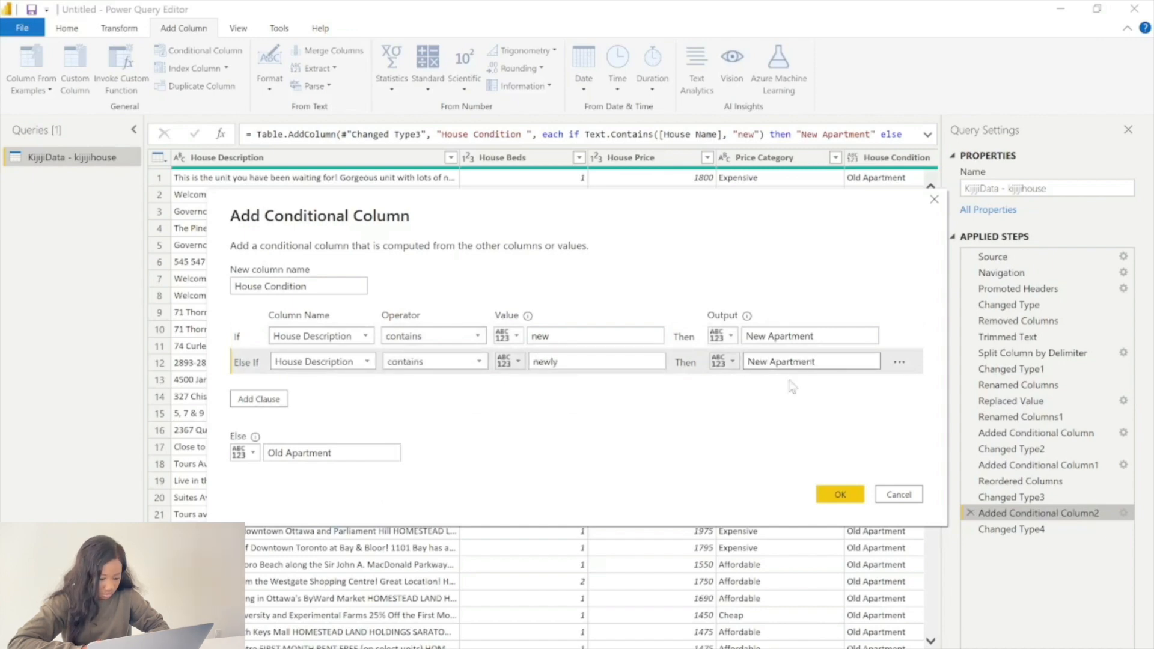
click(838, 495)
Check the House Condition filter values, and delete the "newly" clause from the column's rule
click(915, 157)
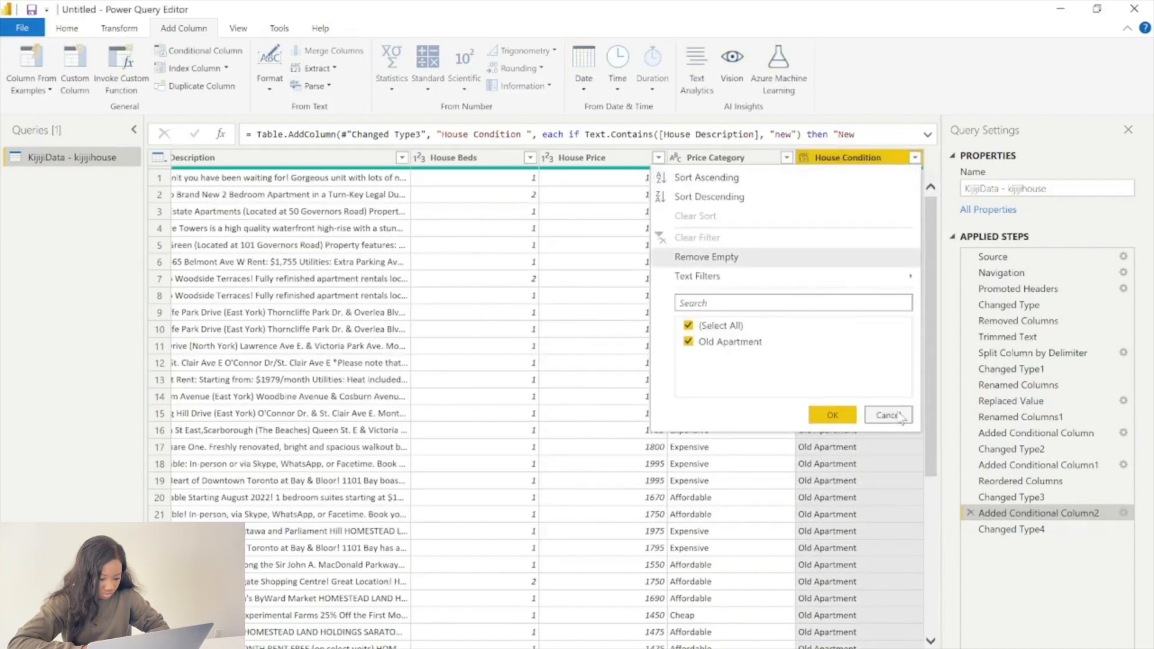
click(1122, 514)
click(1122, 513)
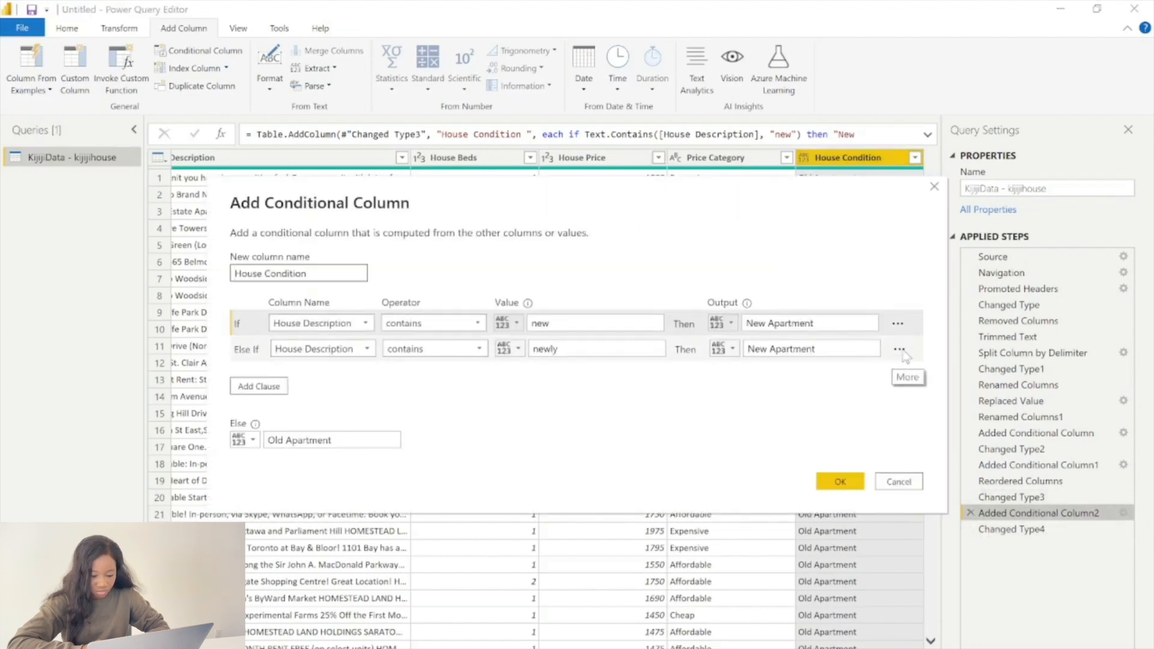
click(900, 349)
click(928, 366)
click(843, 460)
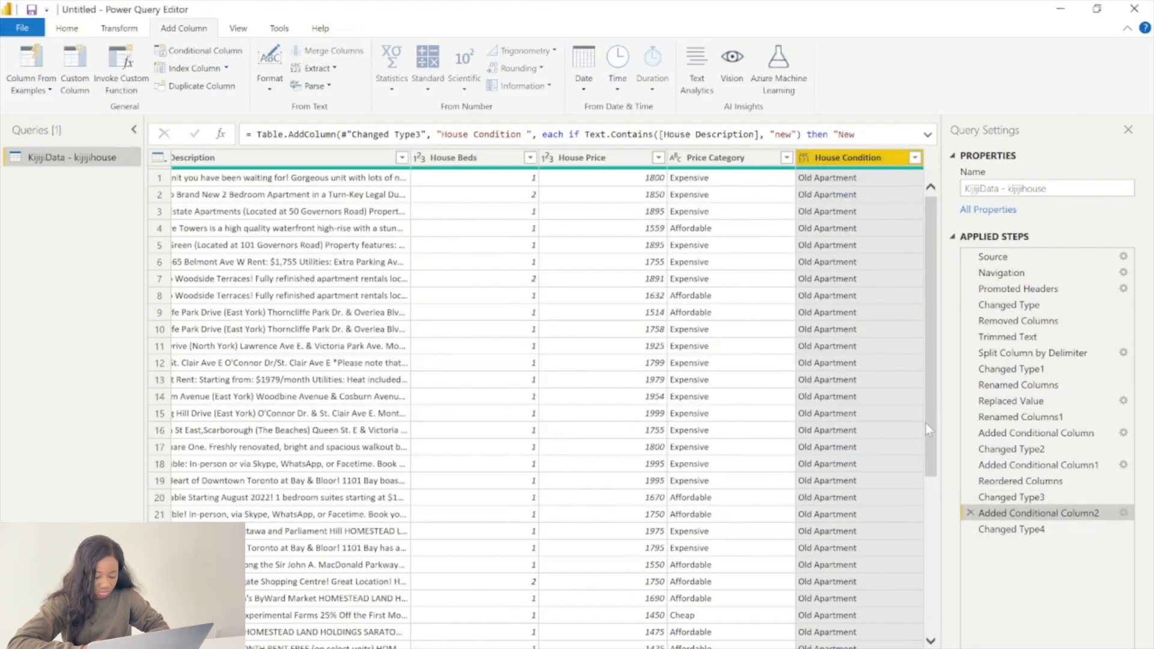
Check the House Condition column's distinct values and review the remaining clause of its rule
click(914, 158)
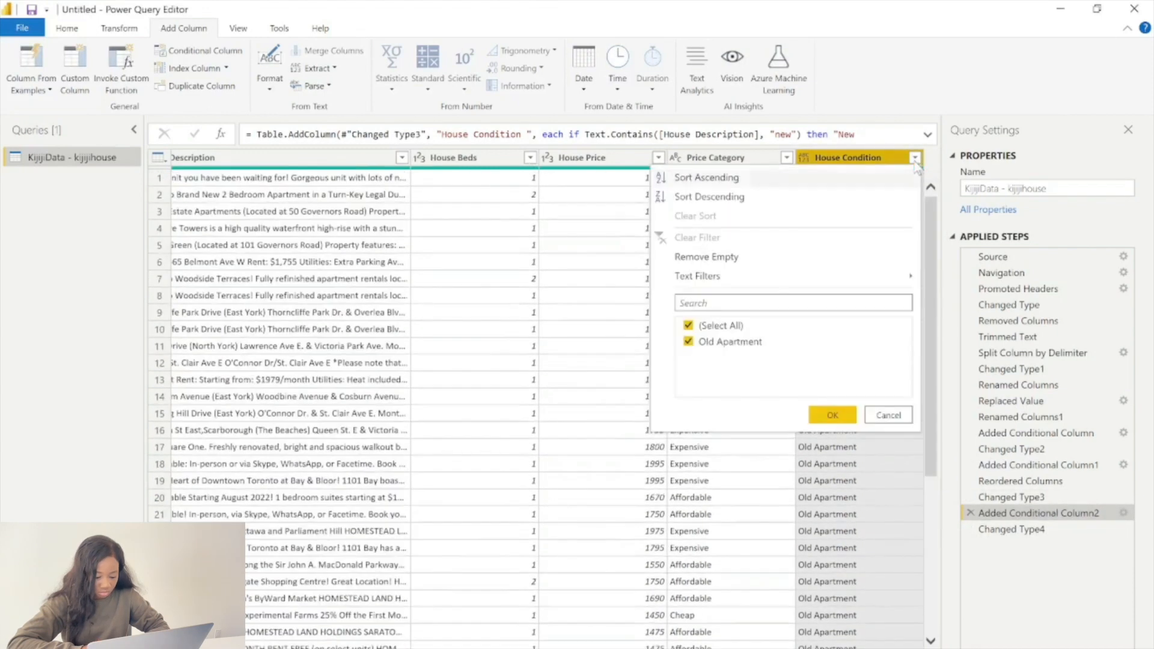
click(888, 414)
click(1122, 513)
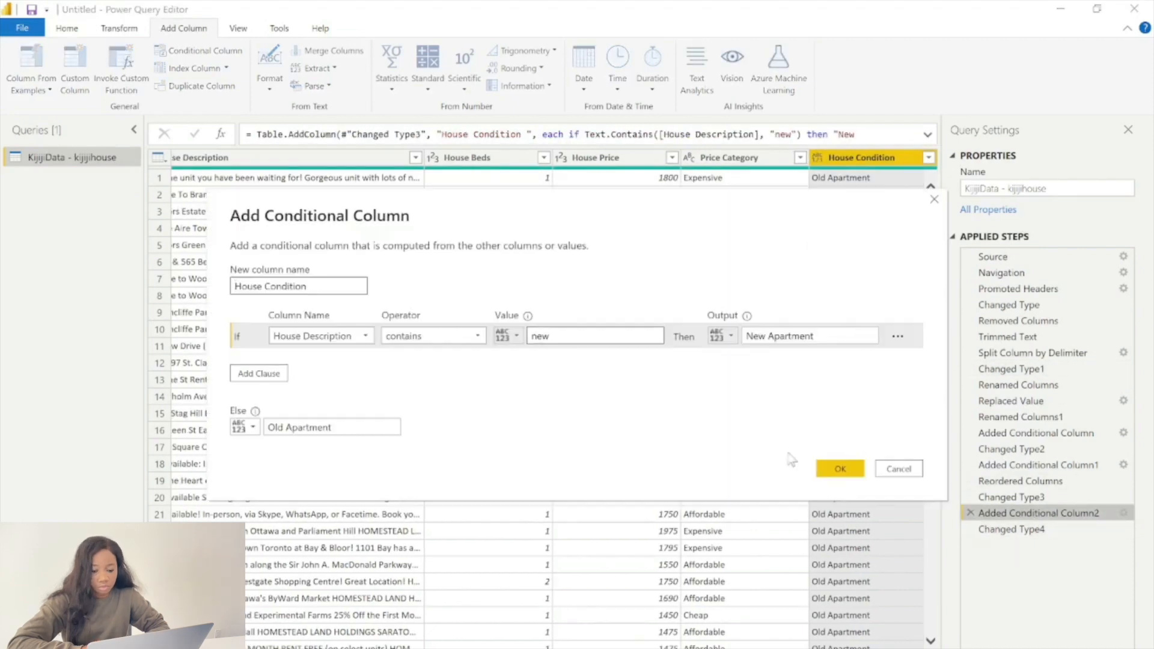
click(819, 470)
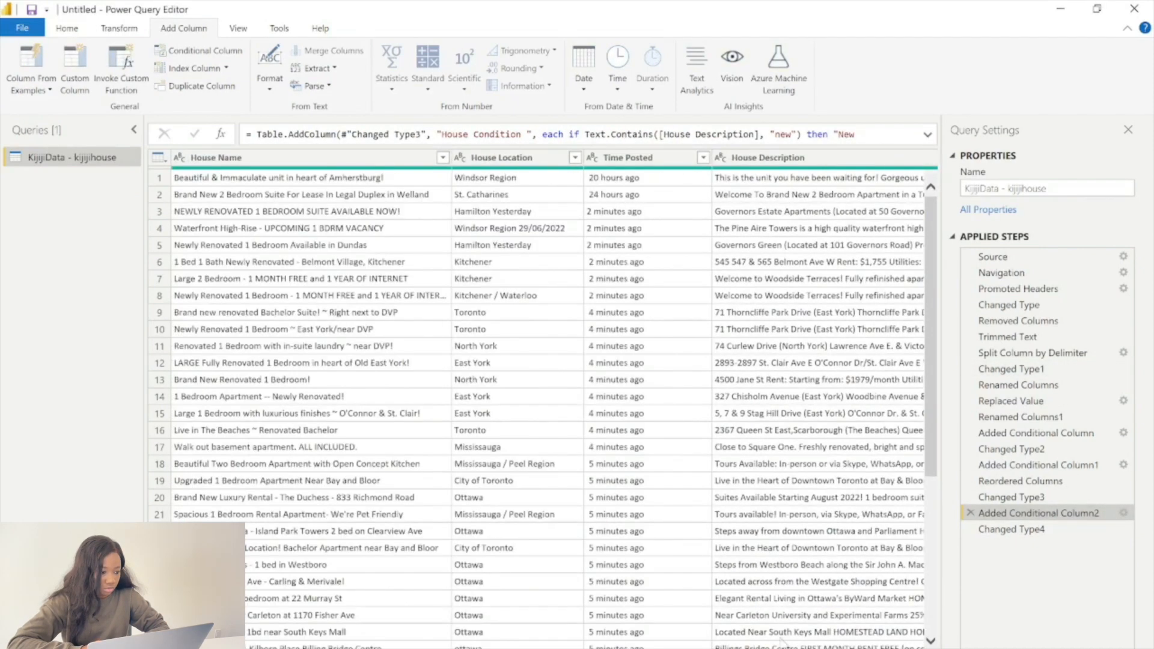
Set the first House Condition clause to House Name contains "new" and add an Else If clause on House Name
click(1122, 513)
click(318, 336)
click(354, 349)
click(253, 373)
click(321, 361)
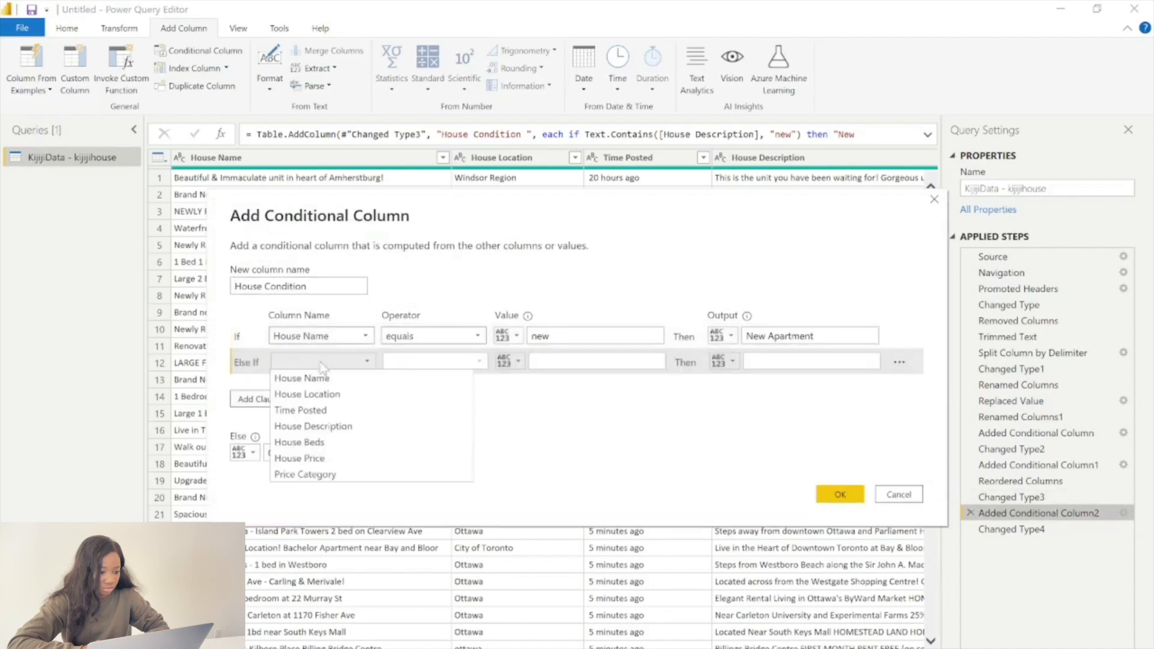
click(302, 378)
click(433, 336)
click(403, 450)
Make the second clause output "New Apartment" when House Name contains "newly"
click(435, 361)
click(403, 466)
click(568, 361)
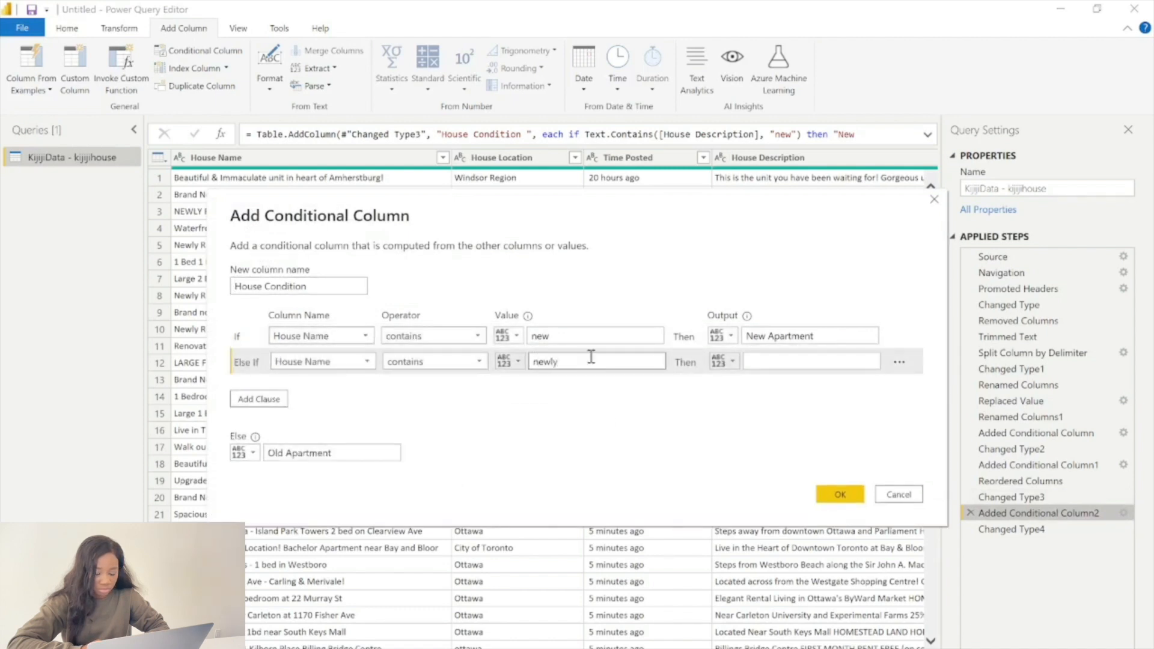
click(757, 360)
text(New Apartment)
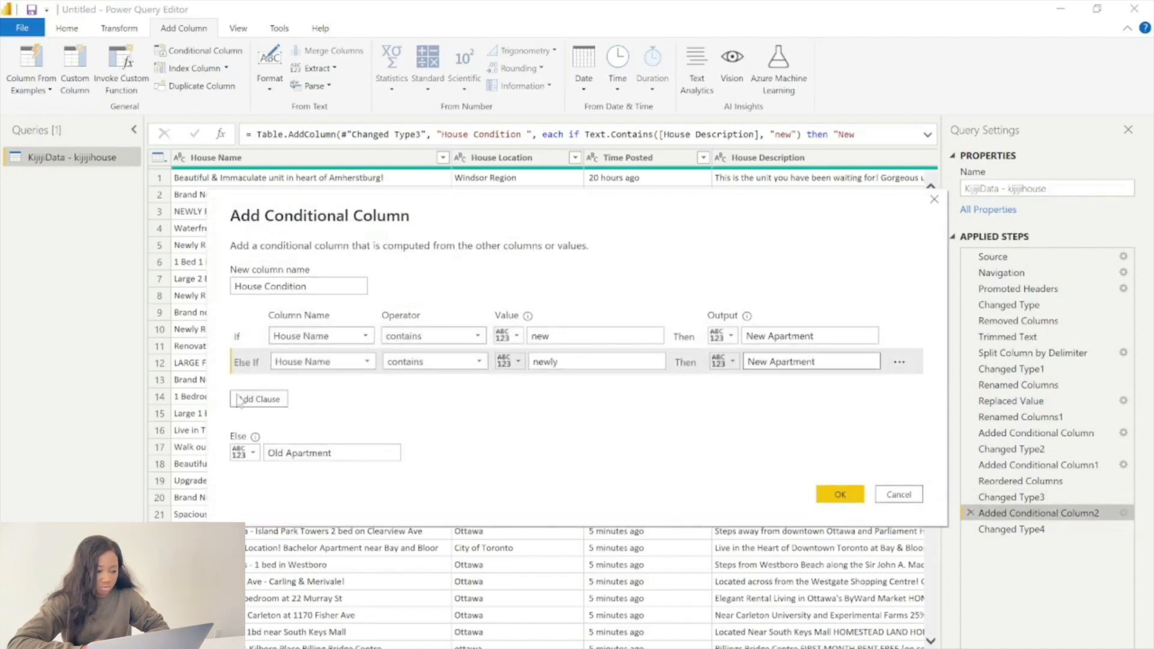
Add a third clause that outputs "New Apartment" when House Name contains "renovated"
click(259, 398)
click(321, 387)
click(301, 401)
click(435, 387)
click(403, 499)
click(568, 388)
text(renovated)
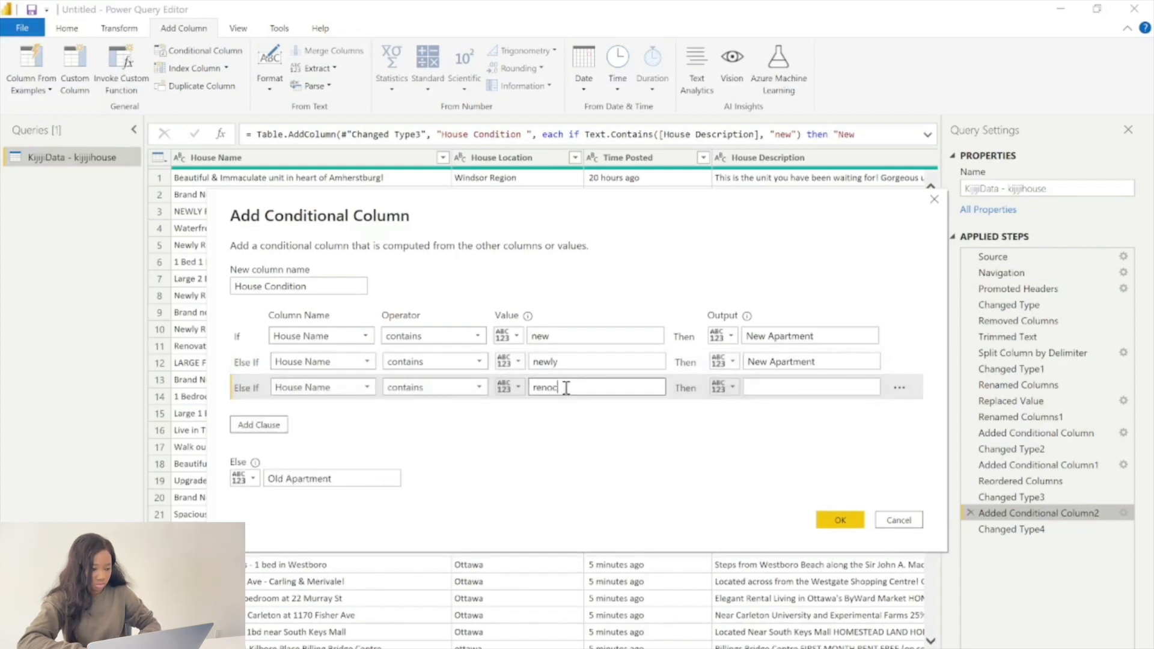
click(769, 387)
text(New Apar)
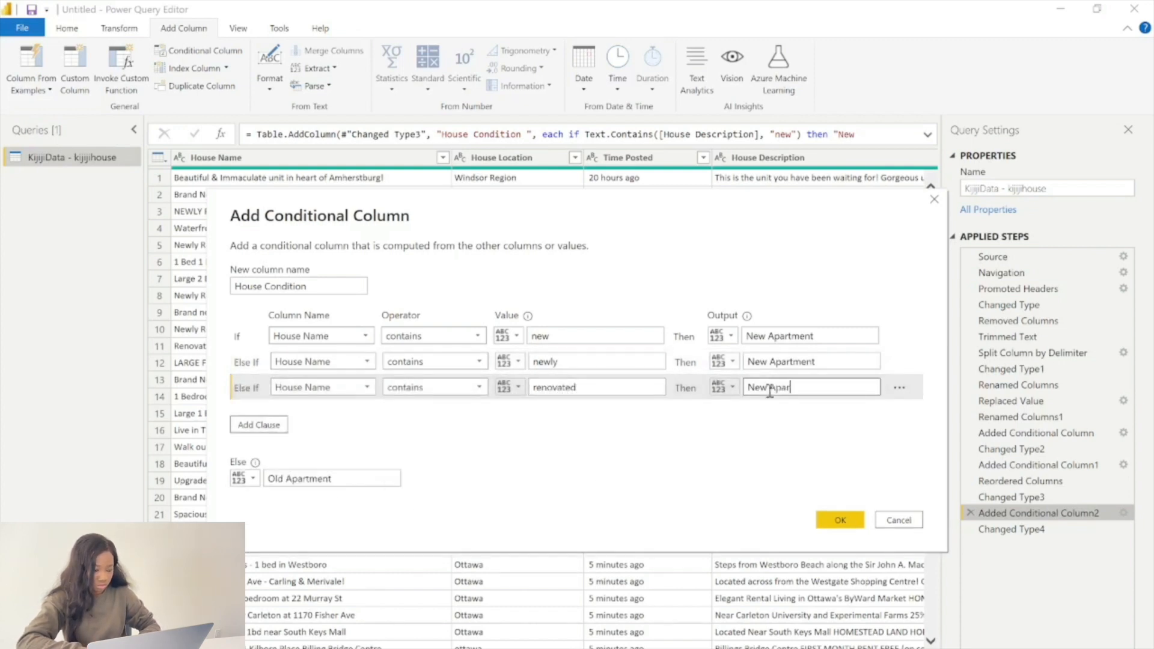
text(tment)
Add a fourth clause that outputs "New Apartment" when House Name contains "upgrade", and apply the rule
click(258, 424)
click(321, 413)
click(301, 427)
click(434, 413)
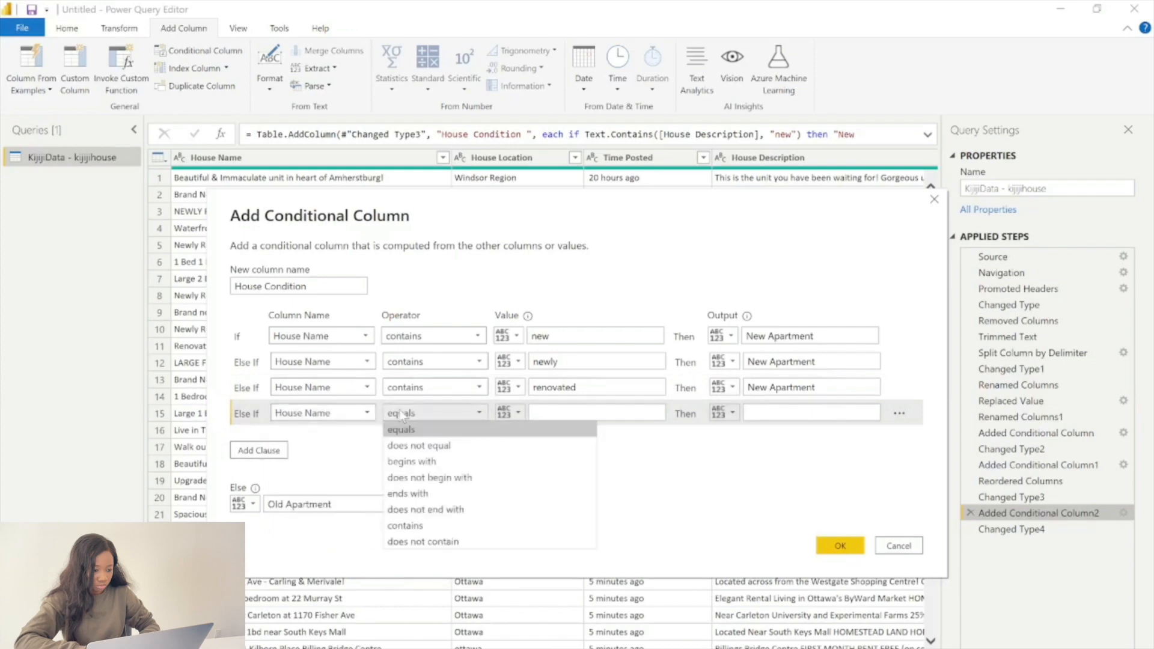
click(404, 526)
click(561, 412)
text(upgrade)
click(754, 414)
text(New Apartment)
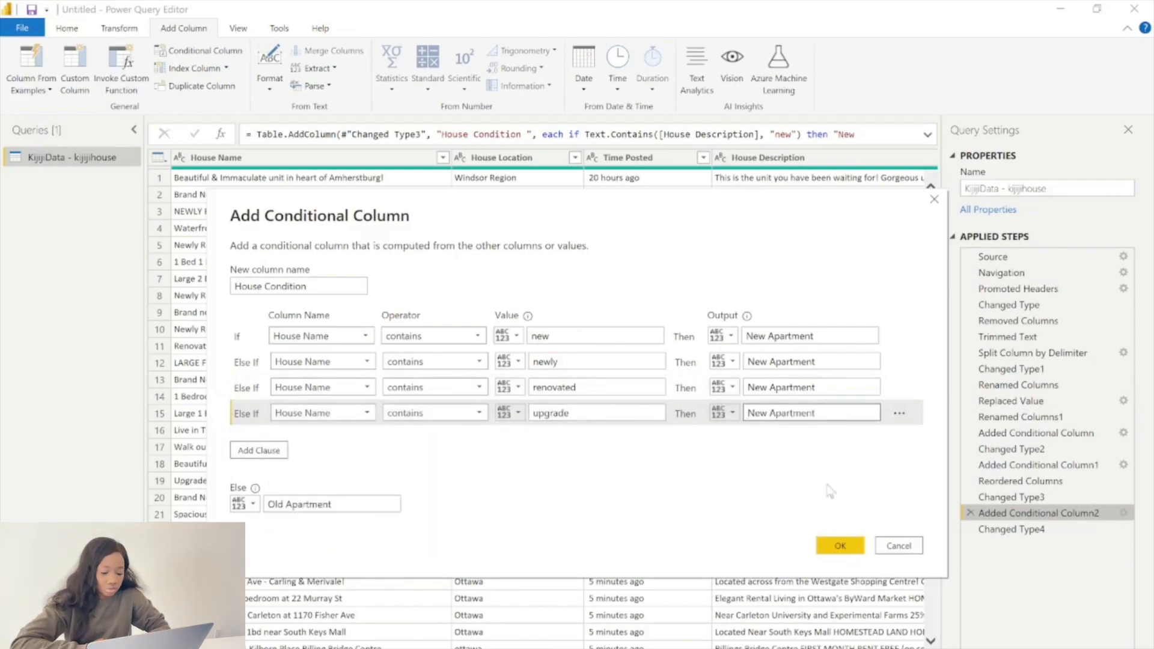
click(839, 545)
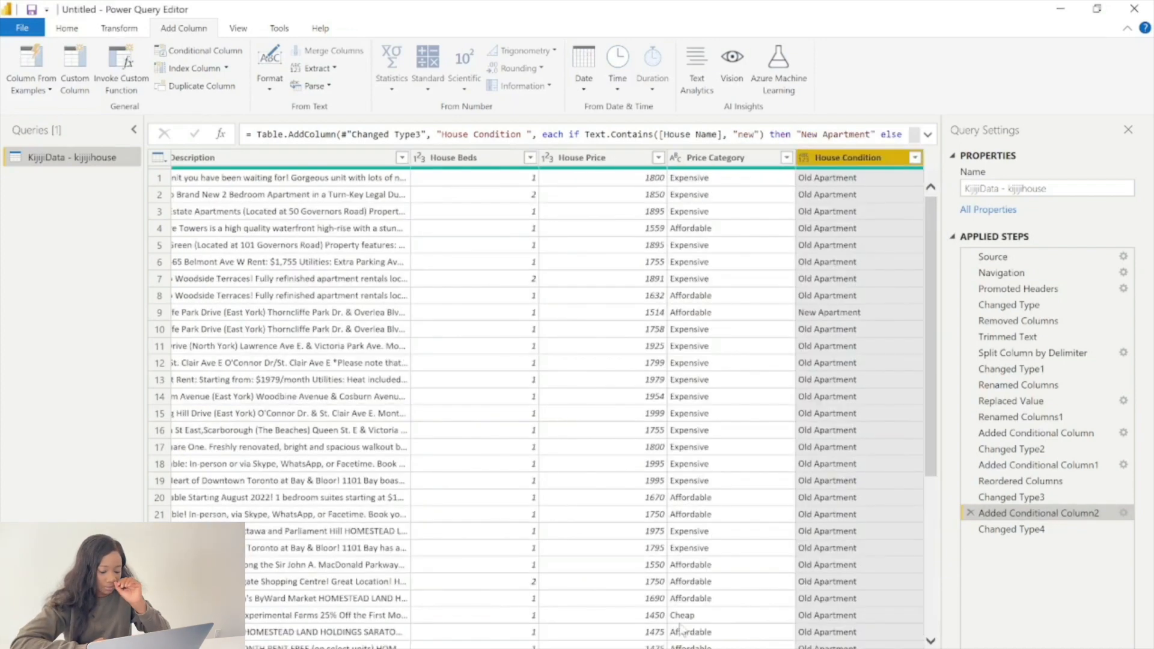
Filter the House Condition column to show only the New Apartment rows
click(914, 158)
click(688, 325)
click(688, 342)
click(832, 414)
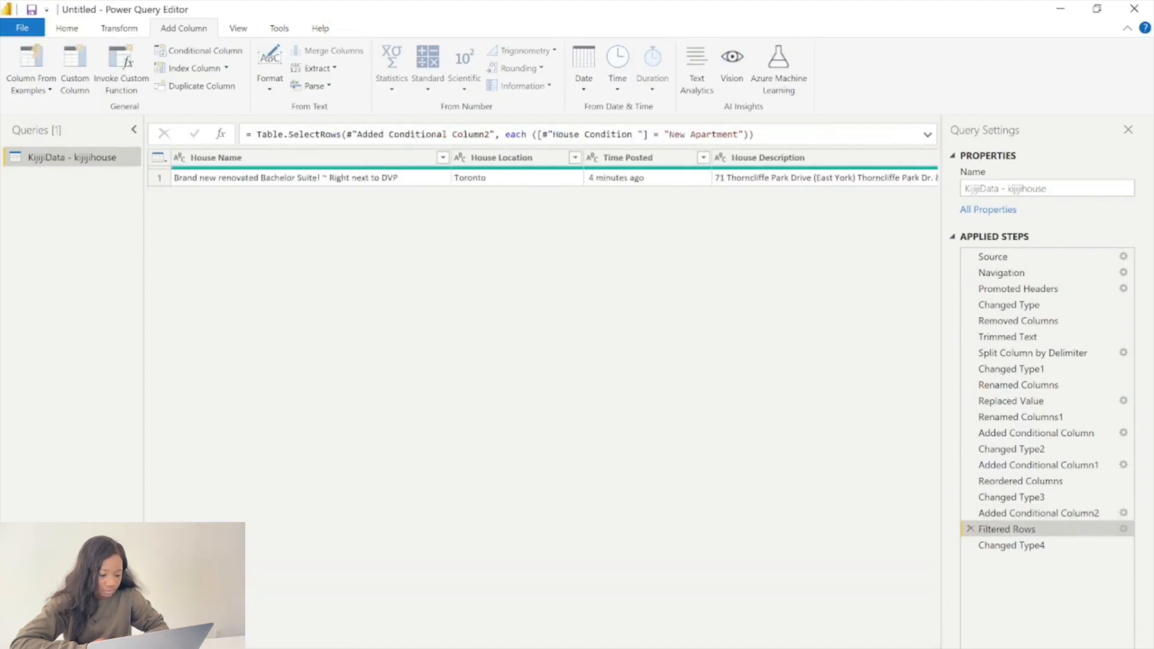
Delete the Changed Type4 step from the query's applied steps
click(1010, 544)
click(970, 545)
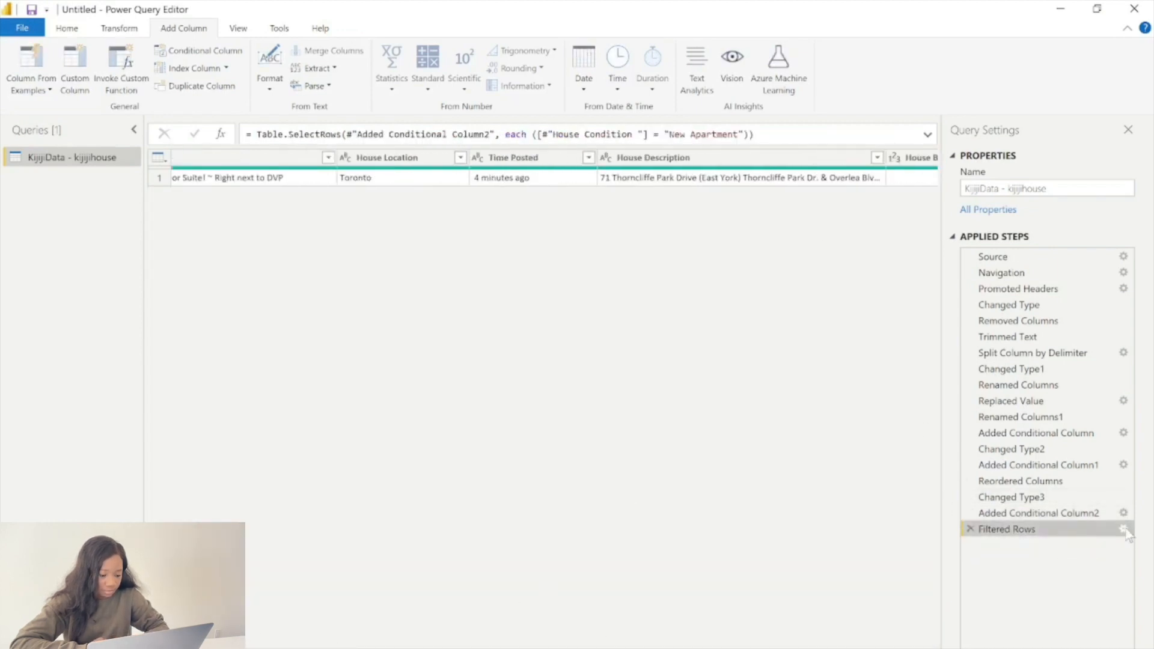
Delete the Filtered Rows step from the query's applied steps and check the wording of the House Name values
key(Delete)
click(202, 294)
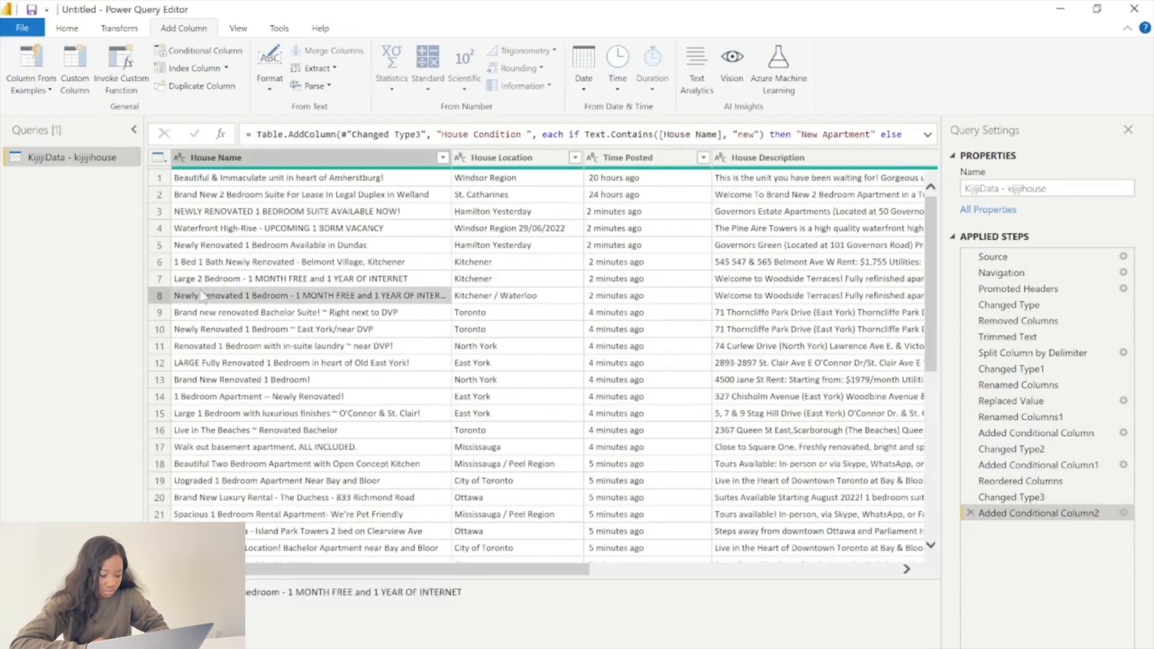
key(Right)
key(Right)
key(Right)
key(Right)
key(Right)
key(Right)
key(Right)
Edit the House Condition rule so its last three clauses match "Newly", "Renovated" and "Upgrade" with capital initials, and apply it
click(1123, 513)
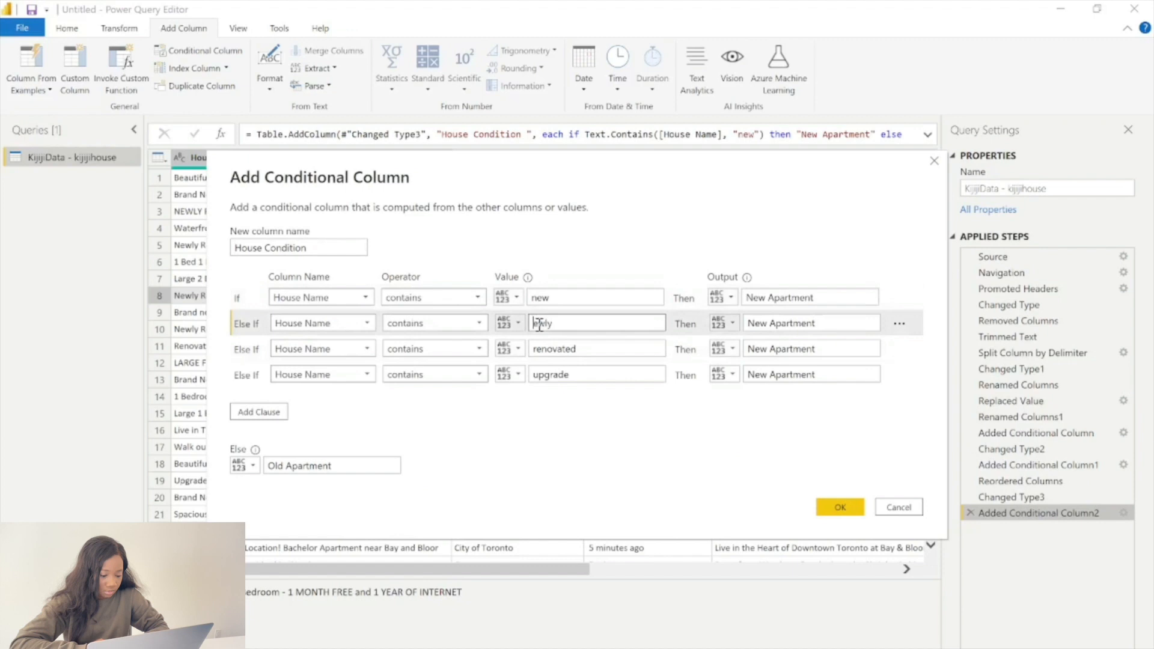
text(N)
right_click(537, 347)
click(542, 342)
click(536, 348)
key(BackSpace)
text(R)
click(538, 374)
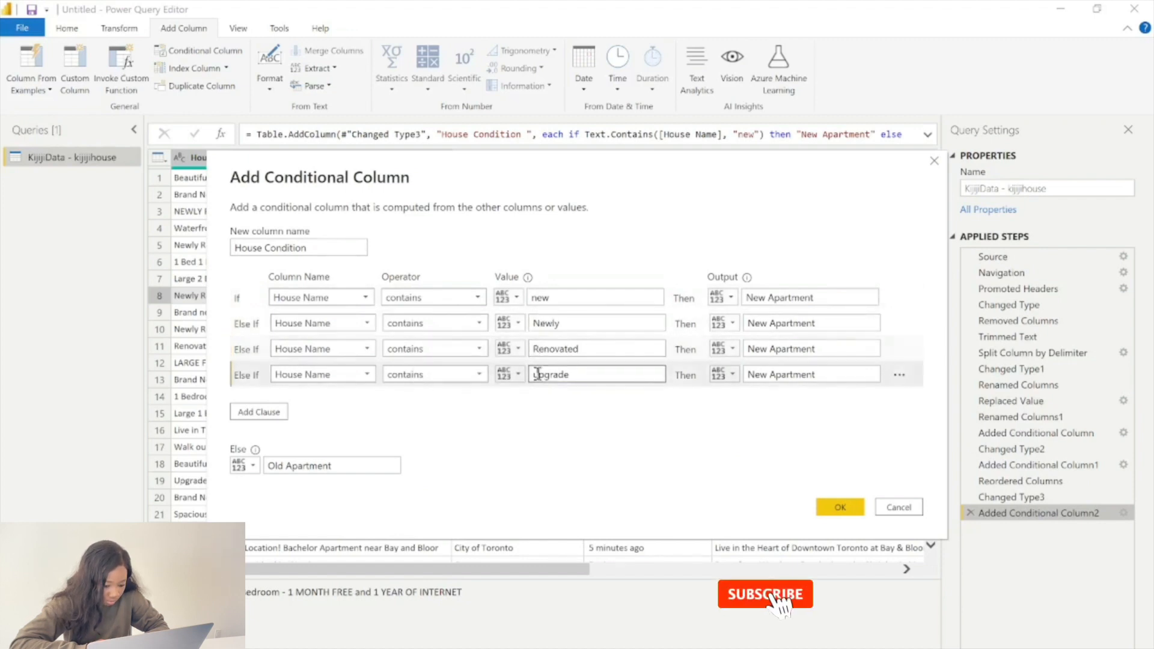
key(BackSpace)
text(U)
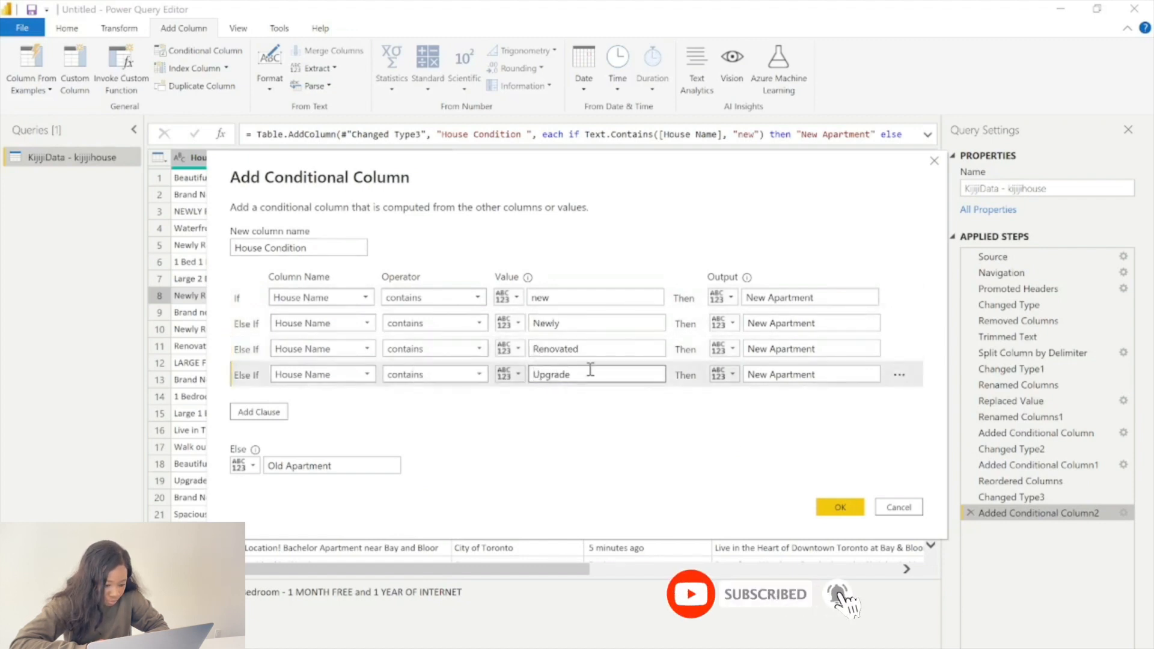
click(840, 509)
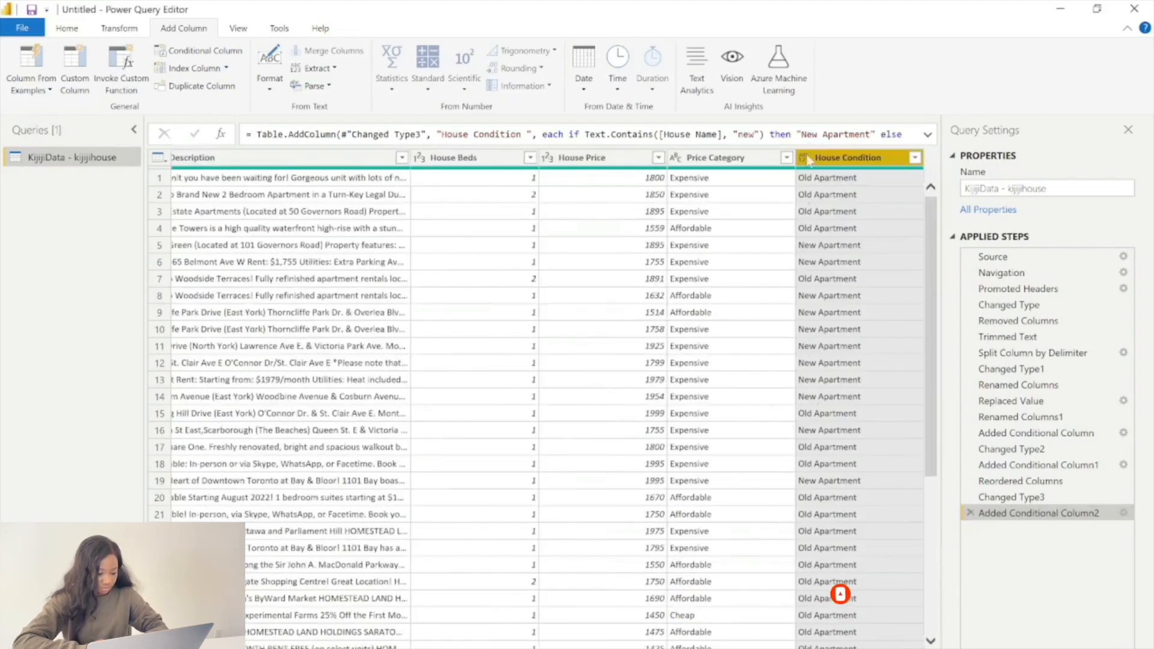
Set the House Condition column's data type to Text and look through the classified rows
click(804, 158)
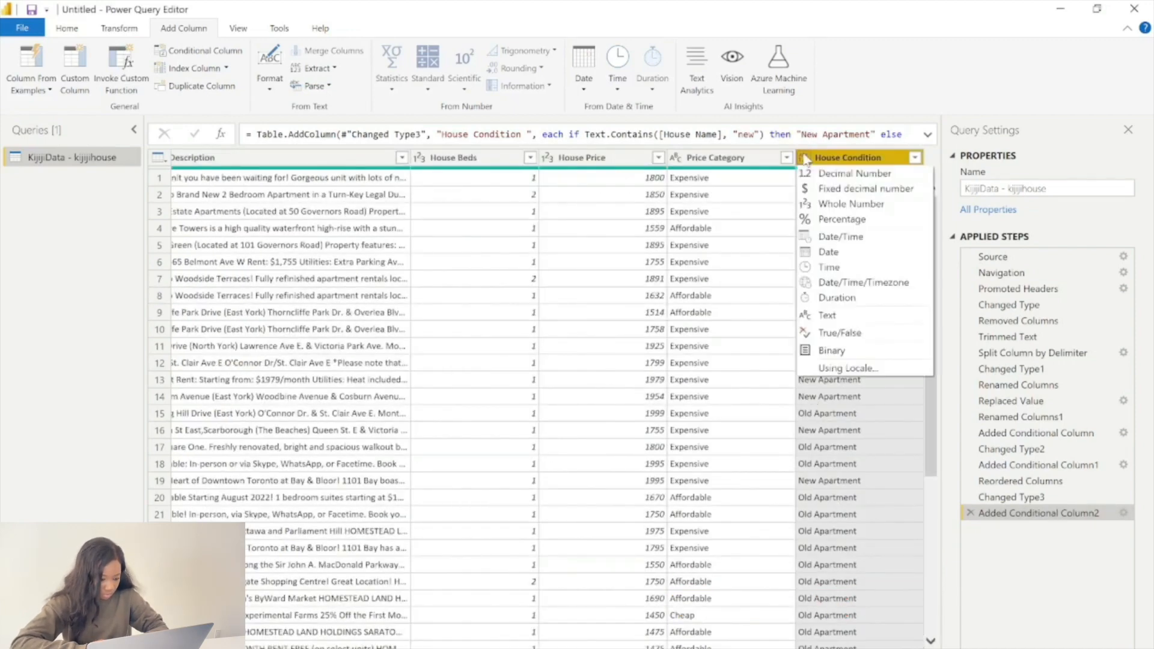
click(817, 316)
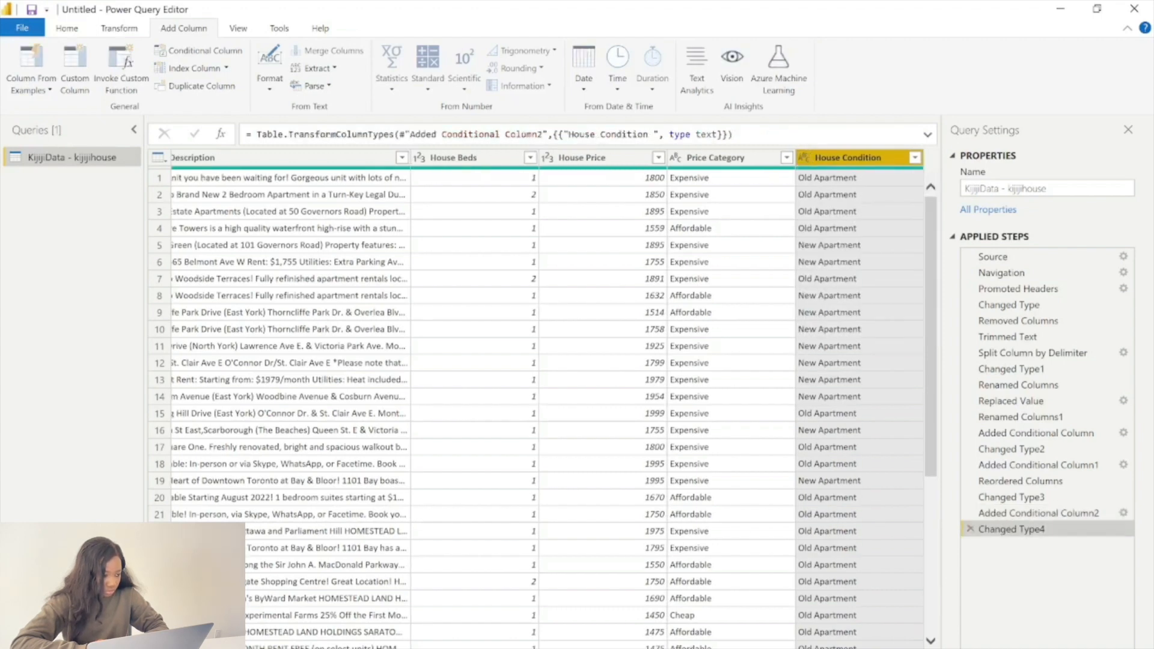
scroll(541, 397, left, 10)
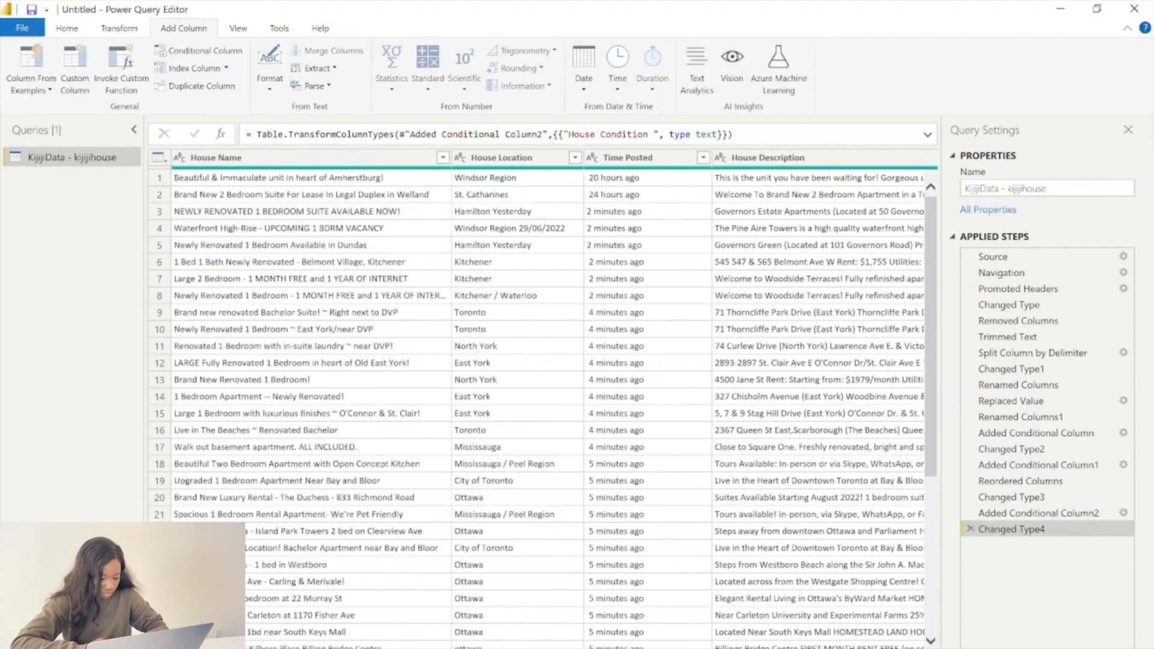
scroll(280, 616, down, 5)
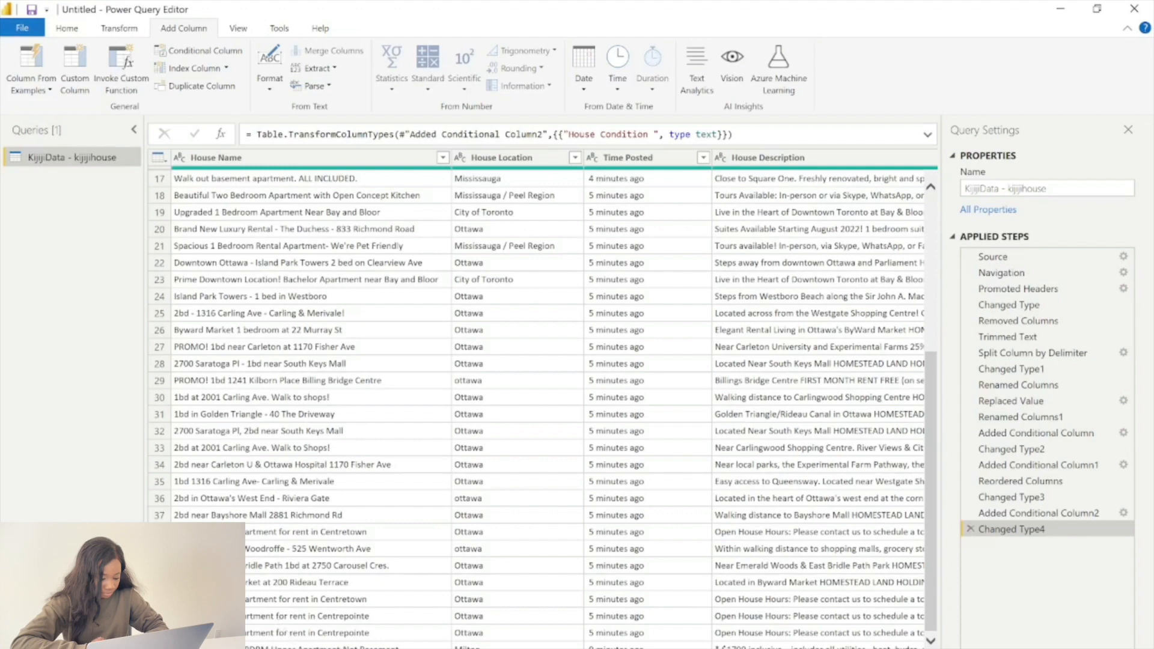
scroll(541, 396, right, 5)
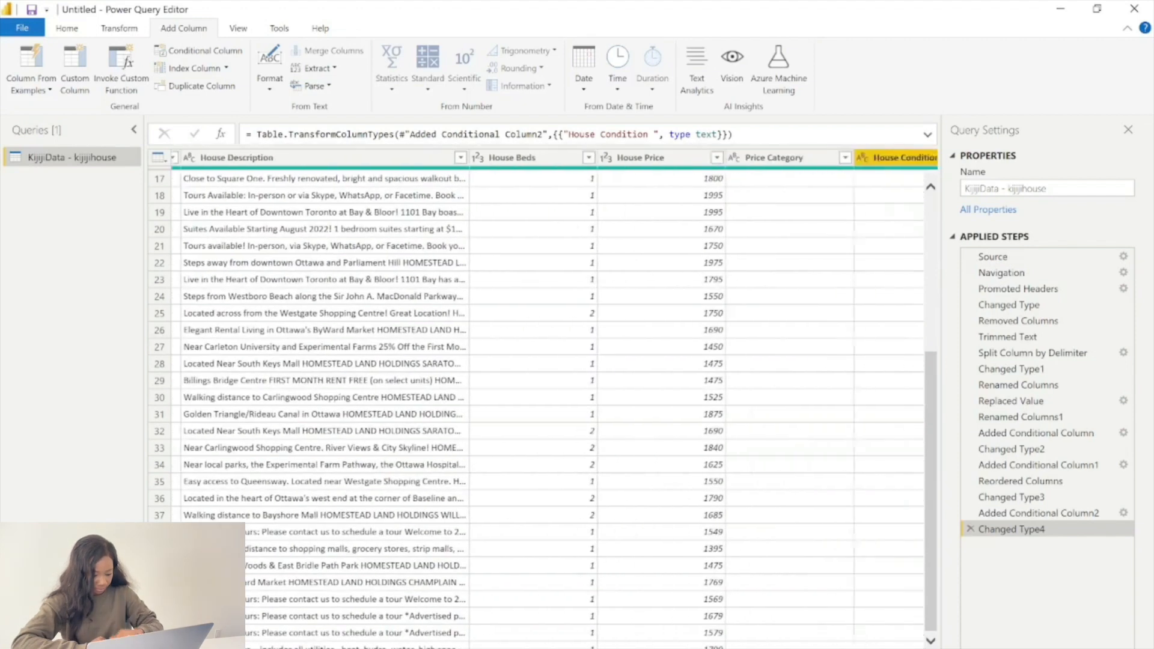
scroll(540, 396, right, 1)
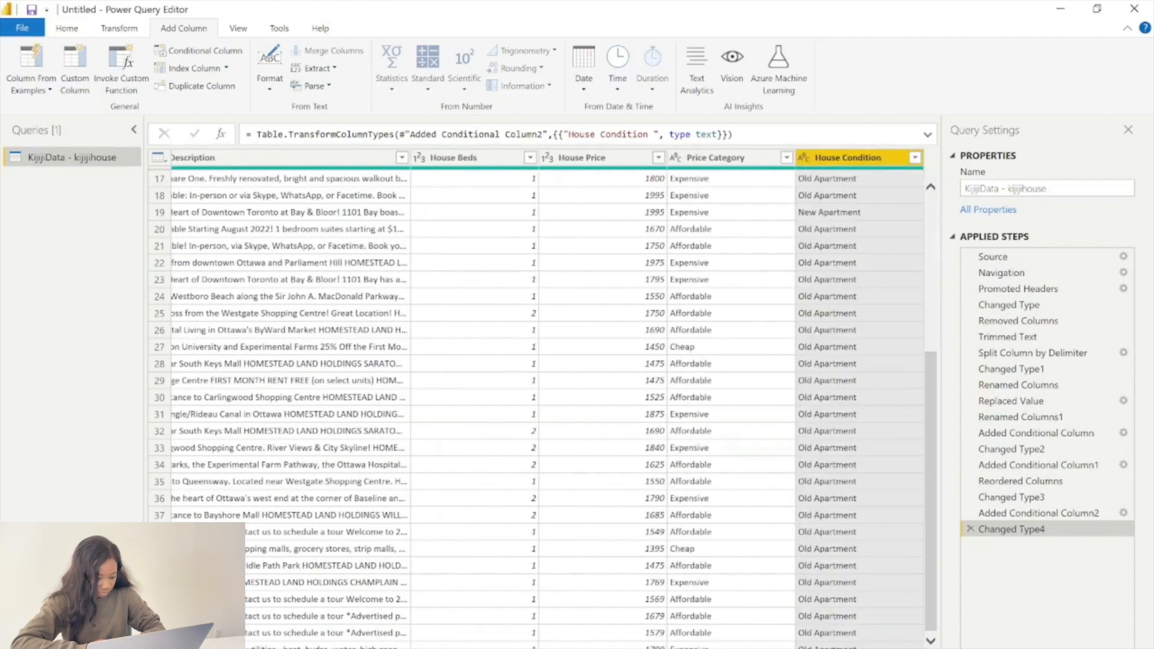
Filter the House Condition column to New Apartment rows as a check, and delete that filter step
click(915, 158)
click(688, 327)
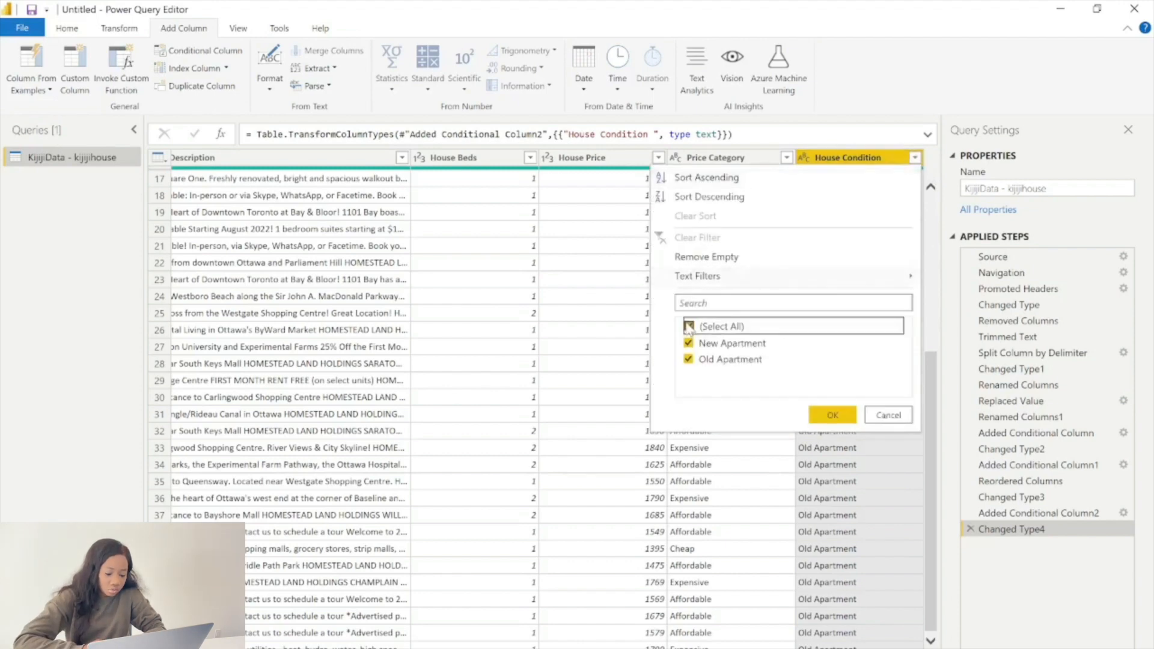
click(689, 343)
click(832, 414)
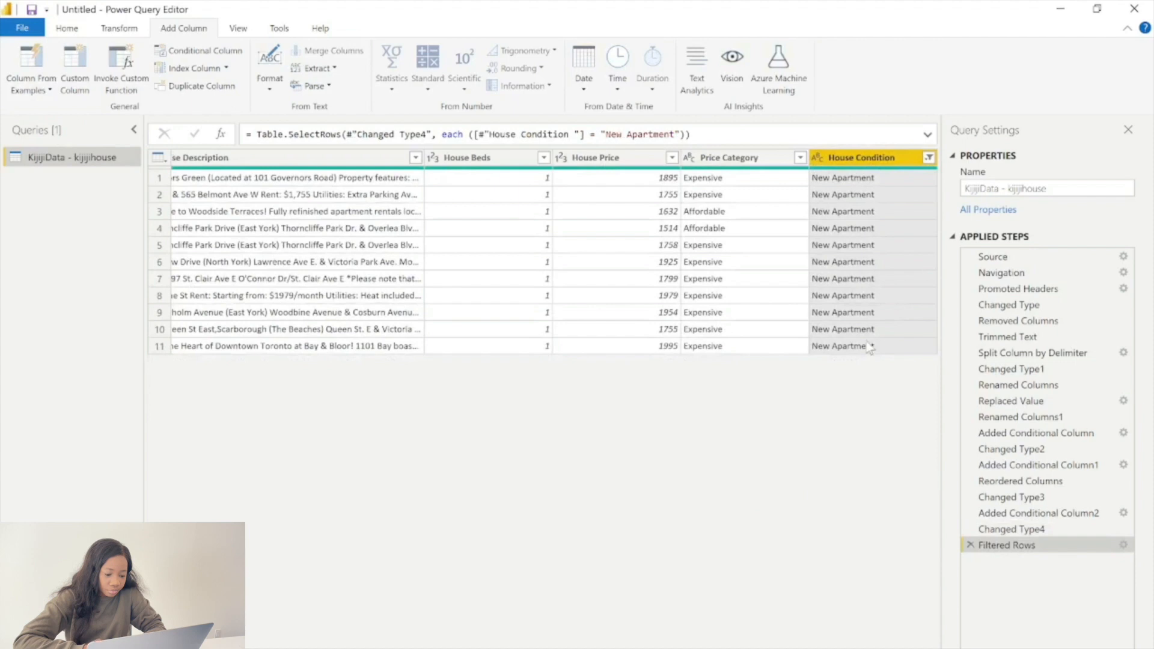
click(970, 545)
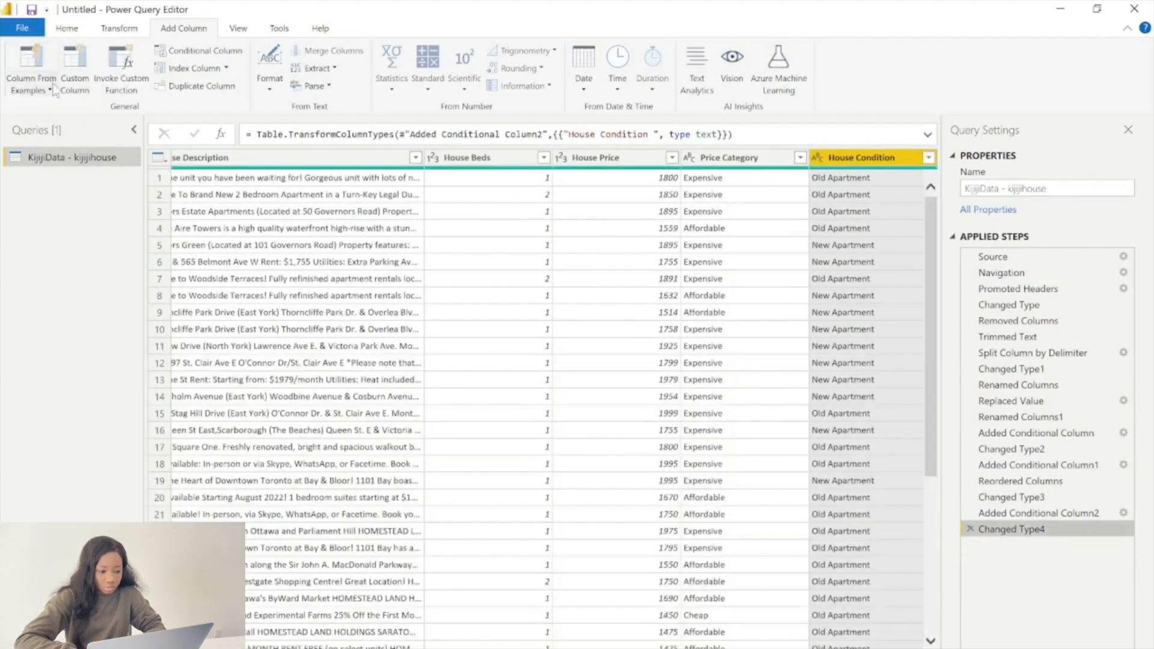
Close the query editor with its changes applied and collapse the Filters pane in the report view
click(67, 28)
click(21, 87)
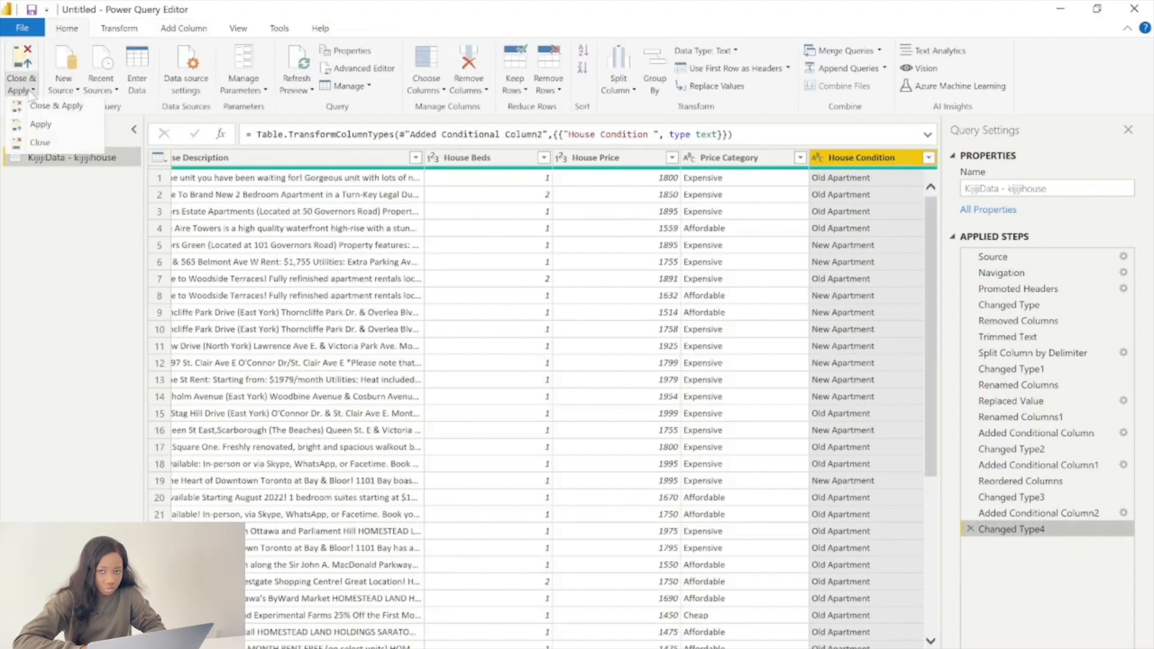
click(54, 105)
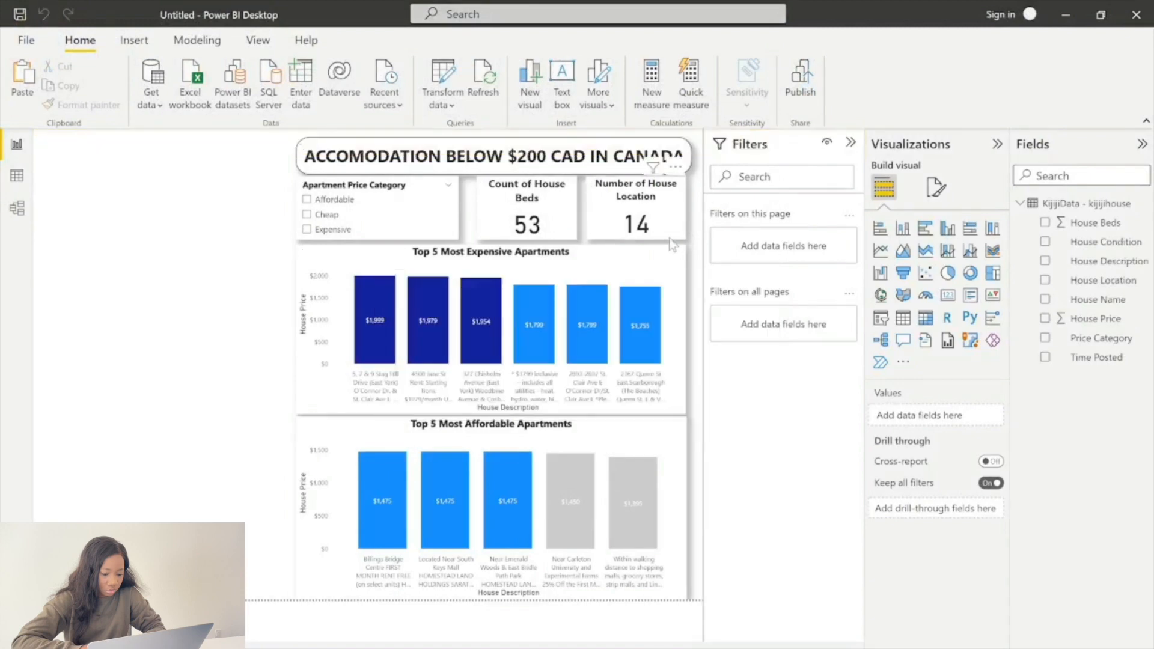
click(850, 142)
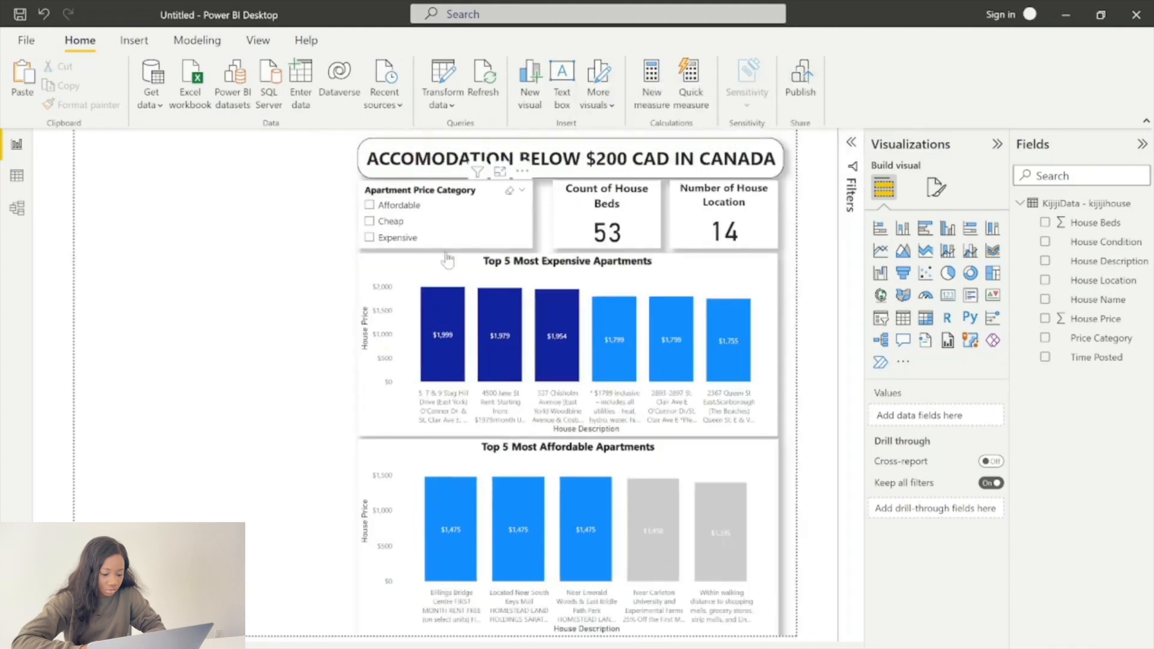
Move the price category slicer, the two cards and the two bar charts towards the left side of the report page
click(476, 198)
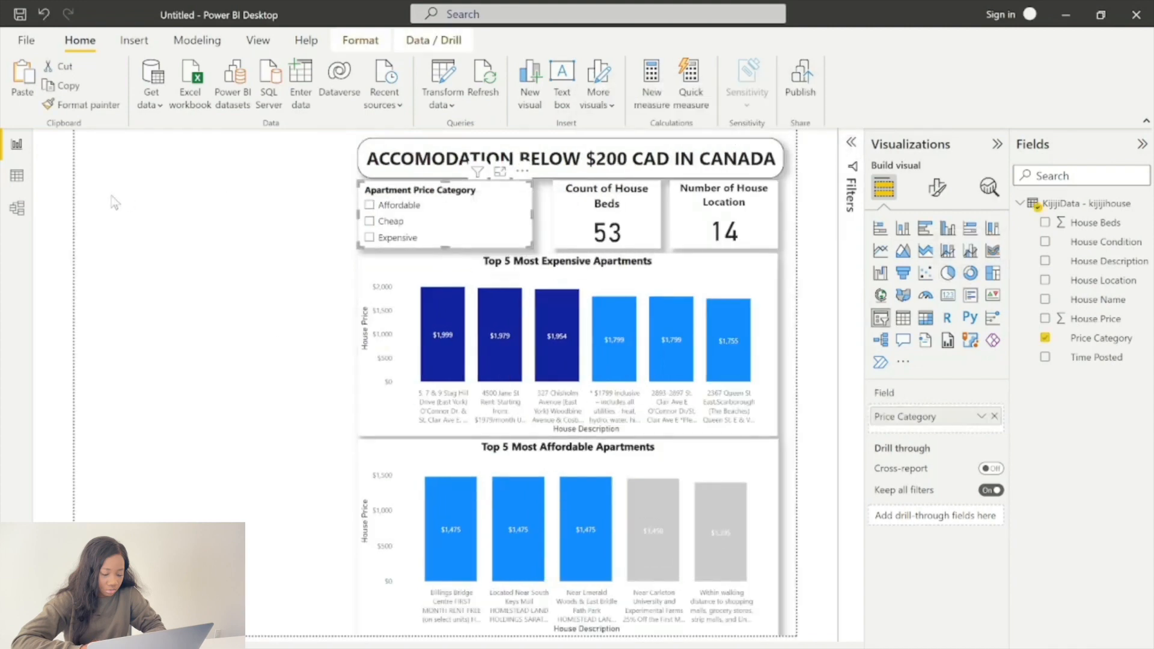
drag(515, 185, 238, 184)
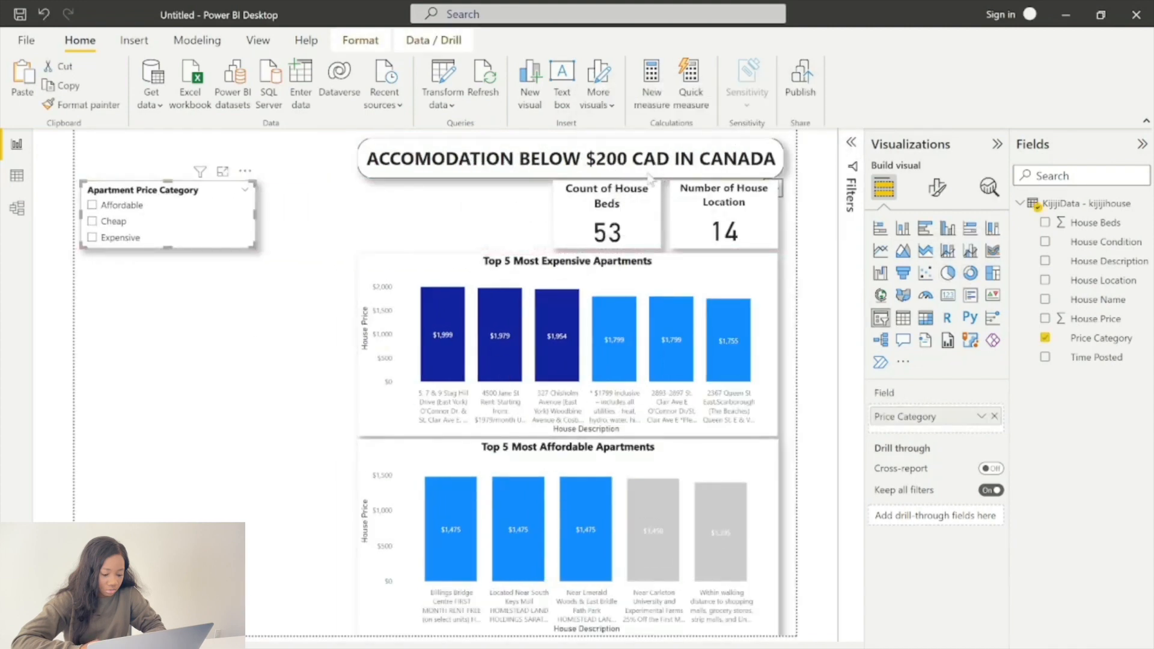
drag(650, 184, 365, 185)
drag(772, 184, 490, 183)
drag(449, 270, 174, 275)
drag(399, 471, 207, 471)
Stretch the report title text box across the full width of the page
click(457, 148)
mouse_move(770, 188)
mouse_down()
mouse_move(493, 179)
mouse_move(784, 180)
mouse_up()
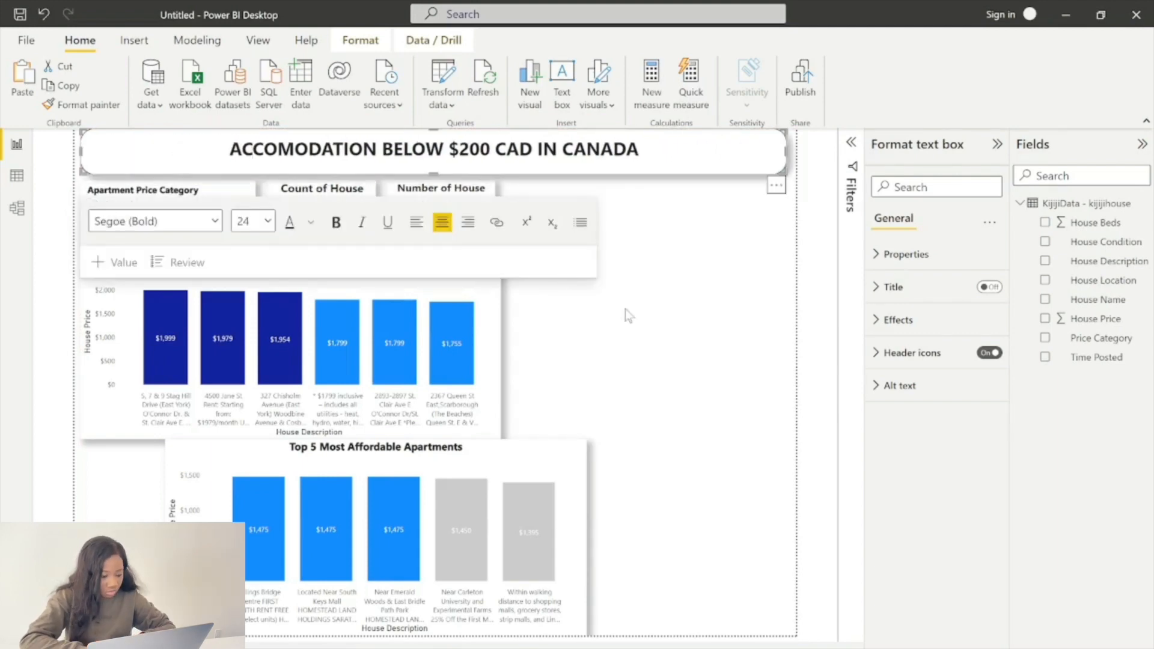
click(625, 308)
Line up the two bar charts beneath the slicer and cards, and narrow both to end level with the Number of House Location card
click(349, 239)
drag(243, 471, 158, 471)
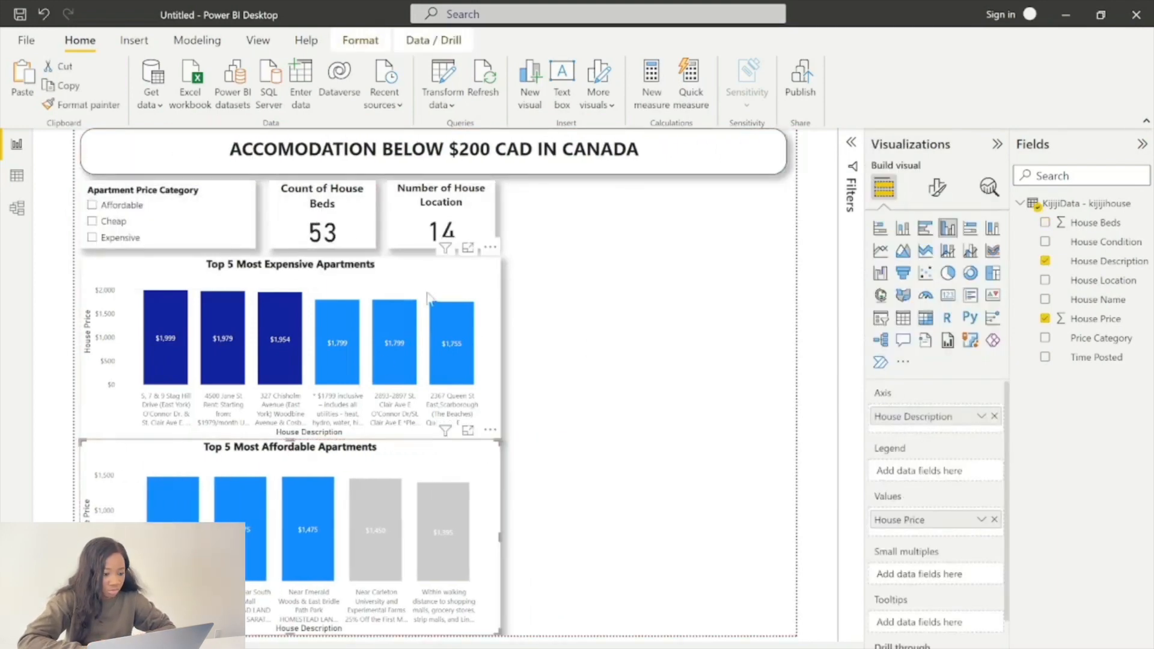
drag(428, 272, 426, 264)
drag(397, 453, 397, 447)
click(488, 403)
drag(499, 431, 493, 431)
click(478, 616)
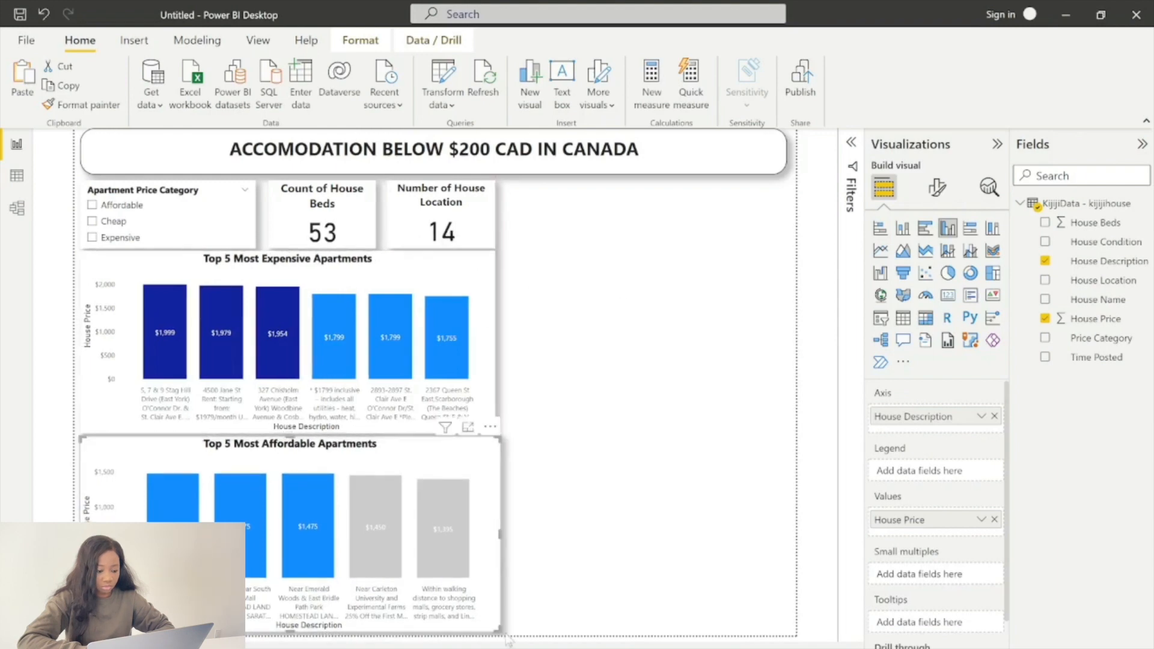
drag(497, 628, 491, 631)
Insert a donut chart in the empty area beside the cards and widen it to the title's right edge
click(558, 391)
click(970, 274)
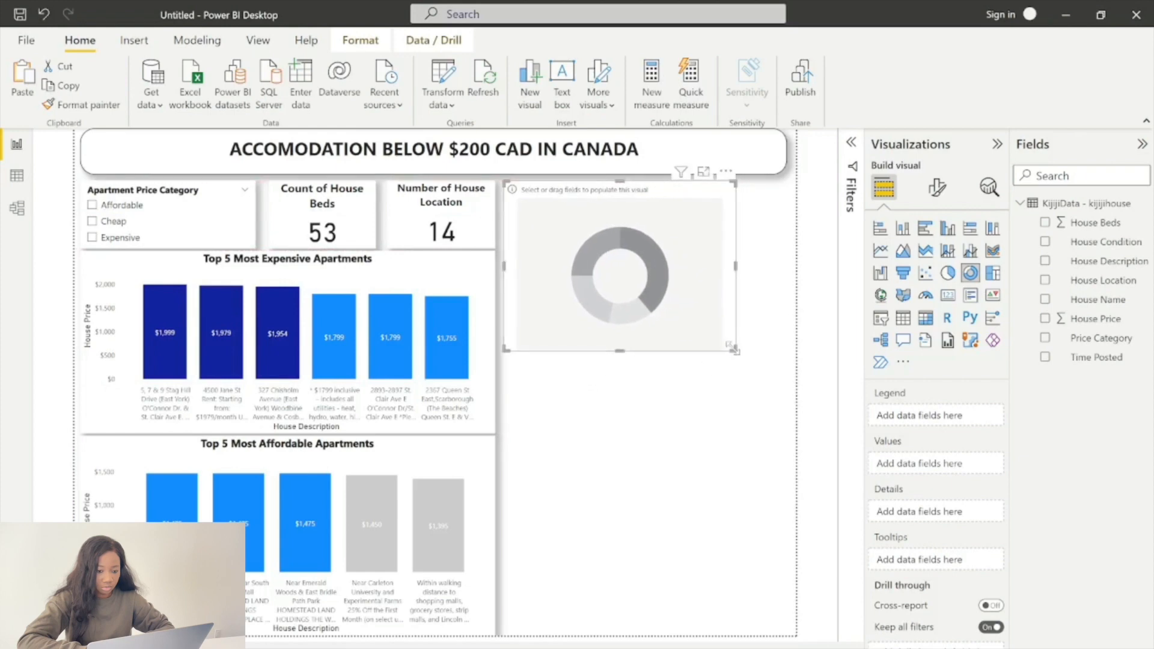
drag(734, 350, 785, 341)
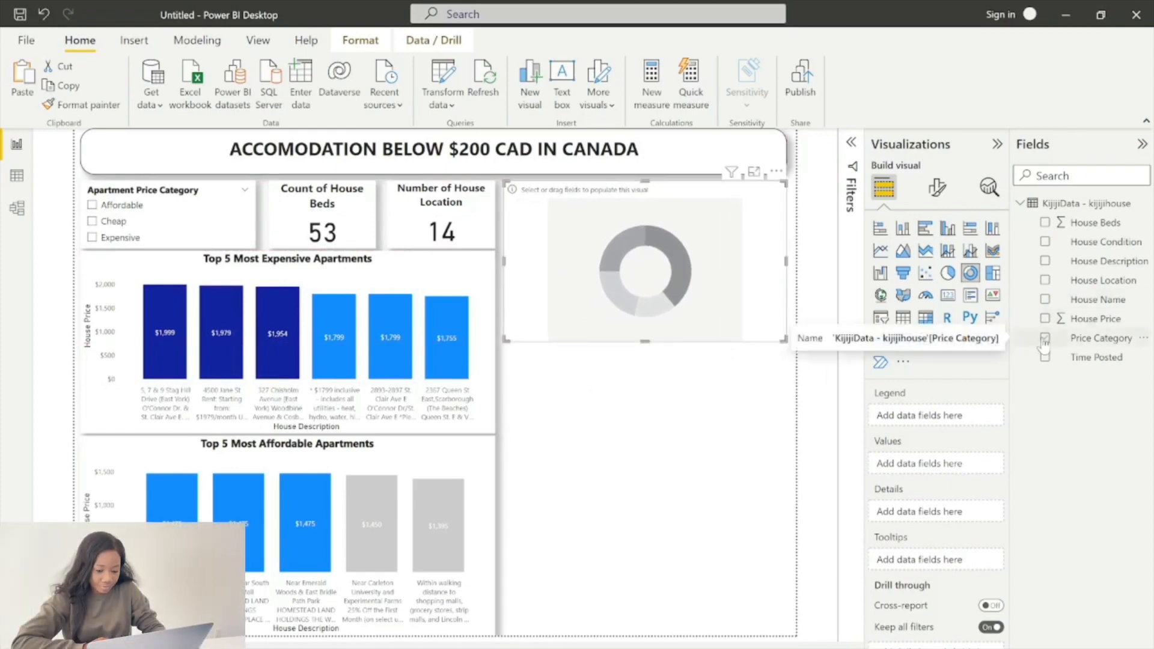
Set Price Category as the donut chart's legend and the count of House Price as its values
click(1044, 341)
drag(942, 426, 930, 526)
click(984, 469)
click(1010, 525)
drag(929, 519, 929, 425)
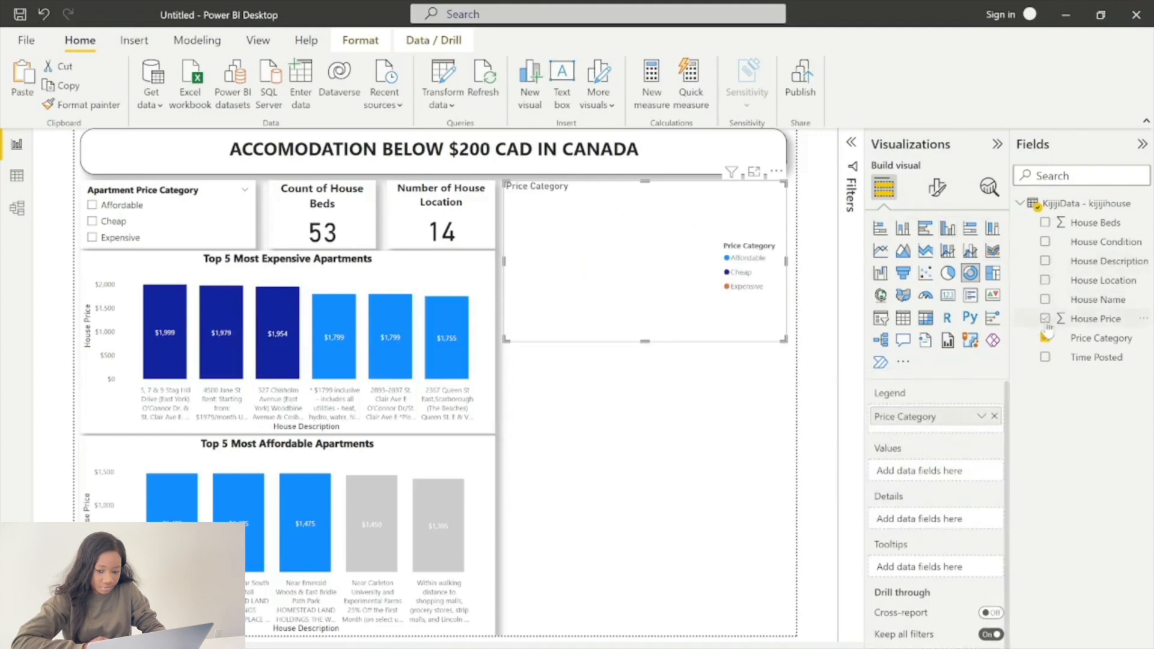
click(1045, 320)
click(982, 471)
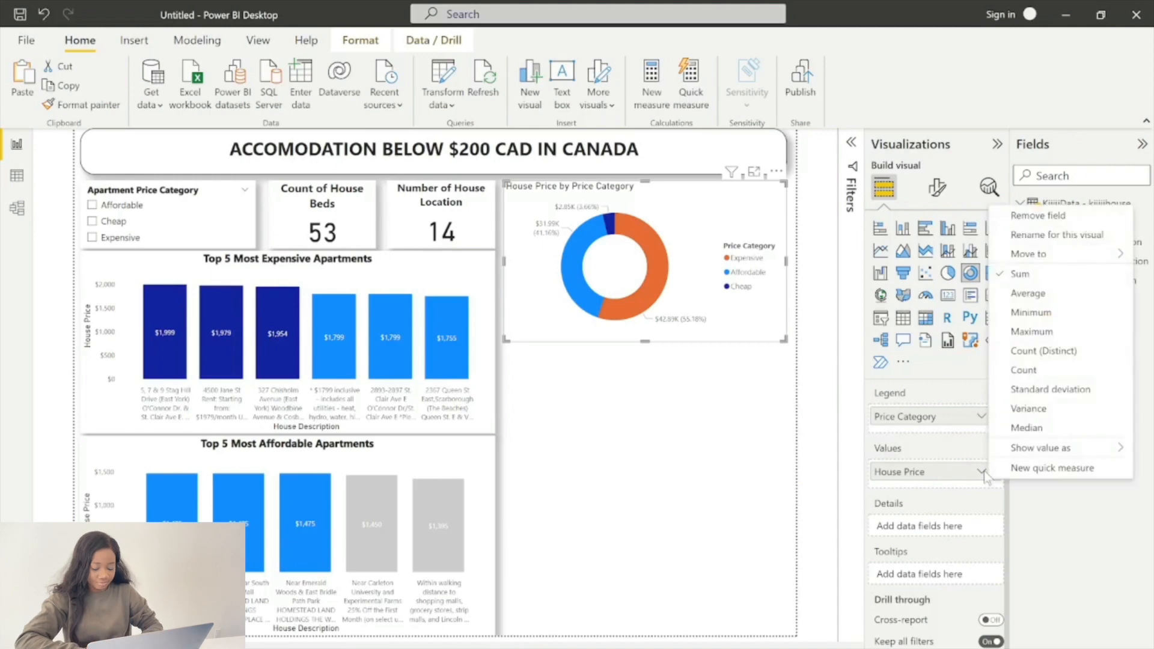
click(1024, 370)
Turn on the shadow effect for the donut chart
click(936, 187)
click(939, 260)
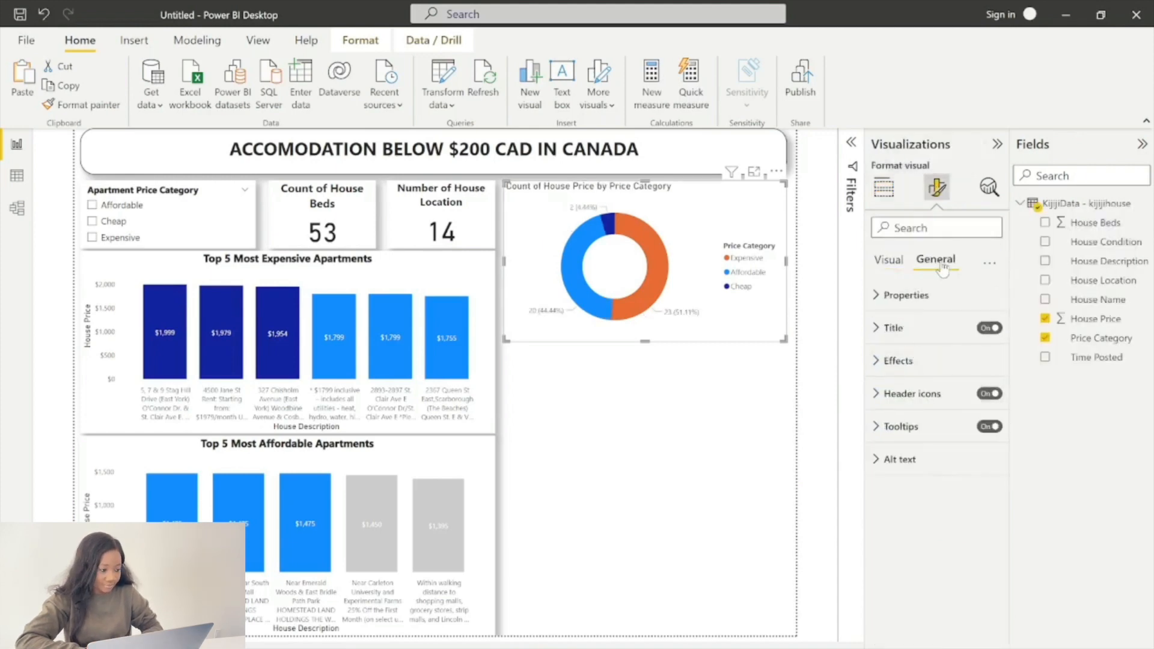
click(897, 360)
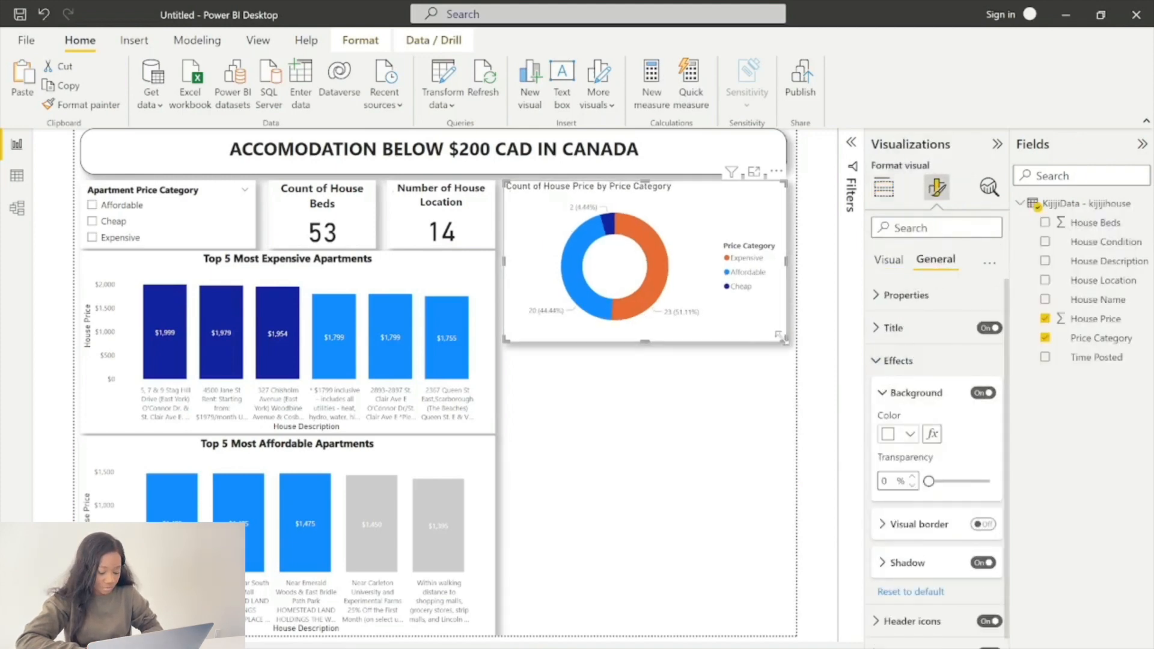
Change the color of the donut chart's Expensive slice to dark green
click(888, 259)
click(901, 327)
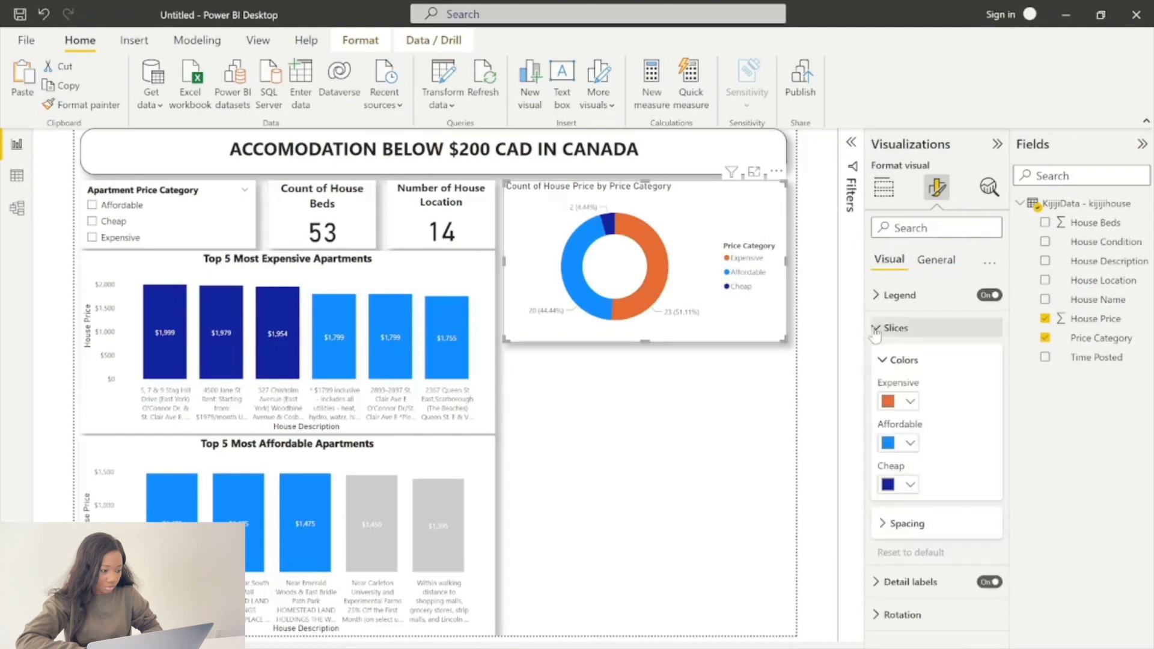
click(909, 401)
click(931, 369)
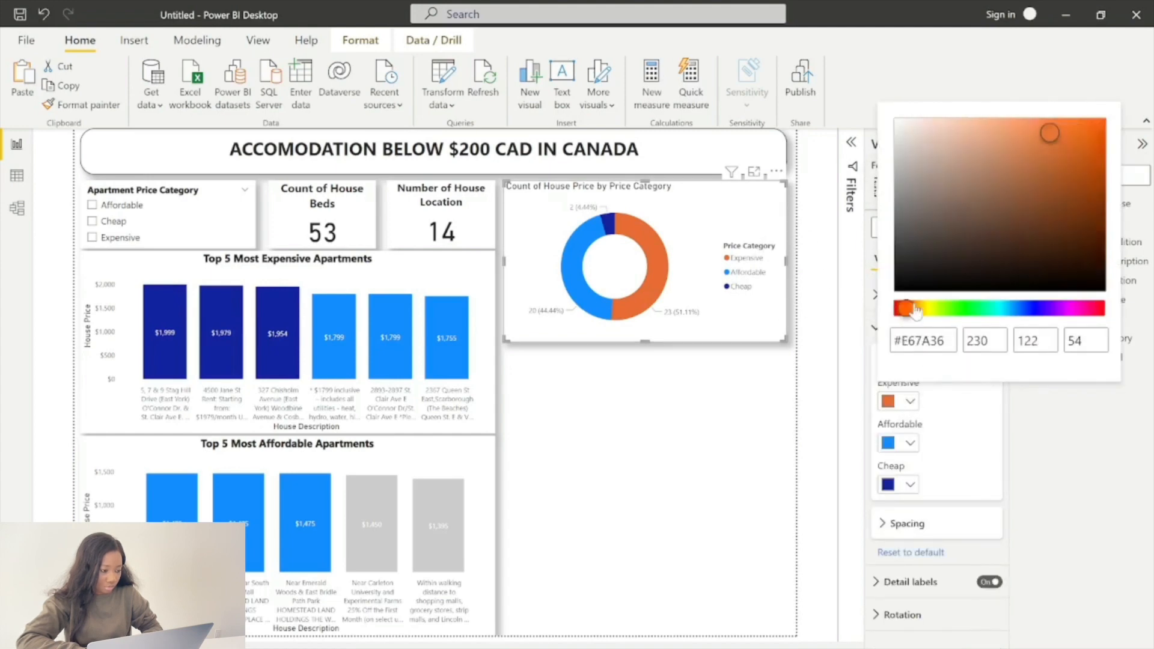
drag(909, 308, 968, 308)
click(1059, 267)
drag(1065, 277, 1079, 247)
click(913, 487)
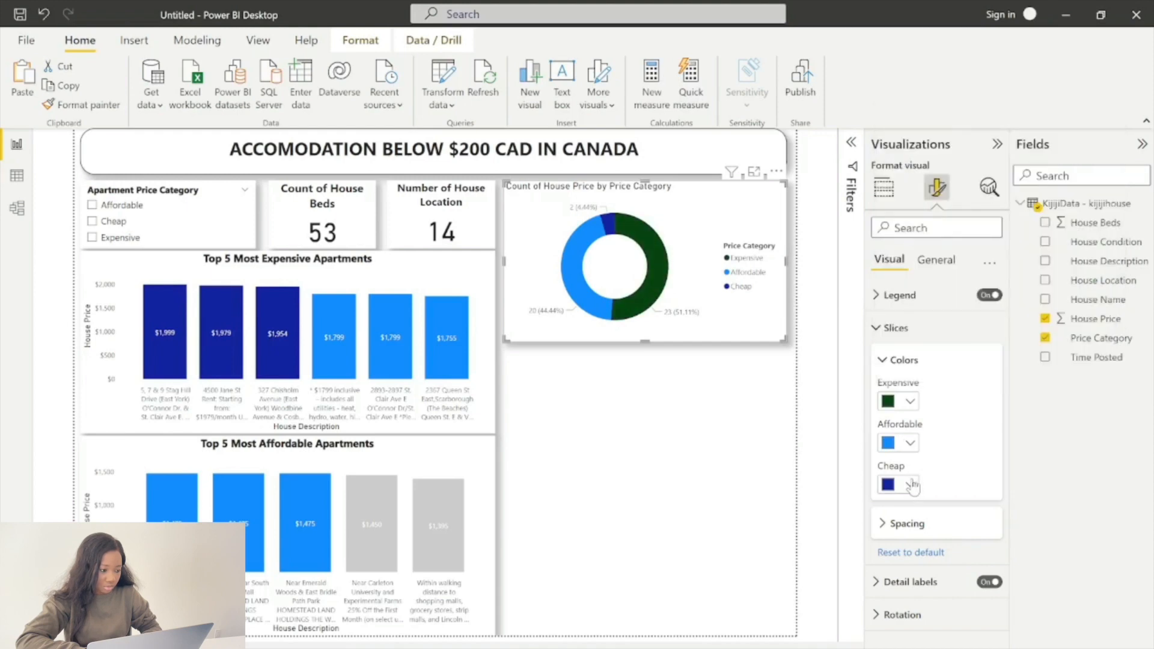
Change the color of the donut chart's Cheap slice to purple, #57119E
click(911, 484)
click(940, 451)
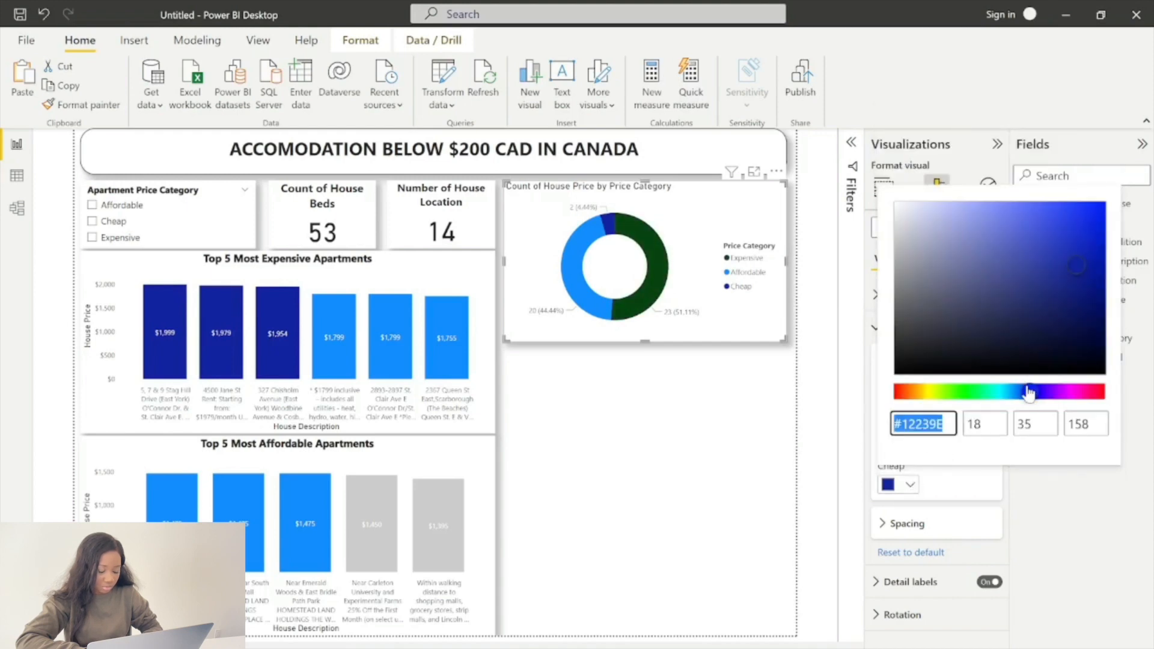
drag(1023, 394, 1052, 390)
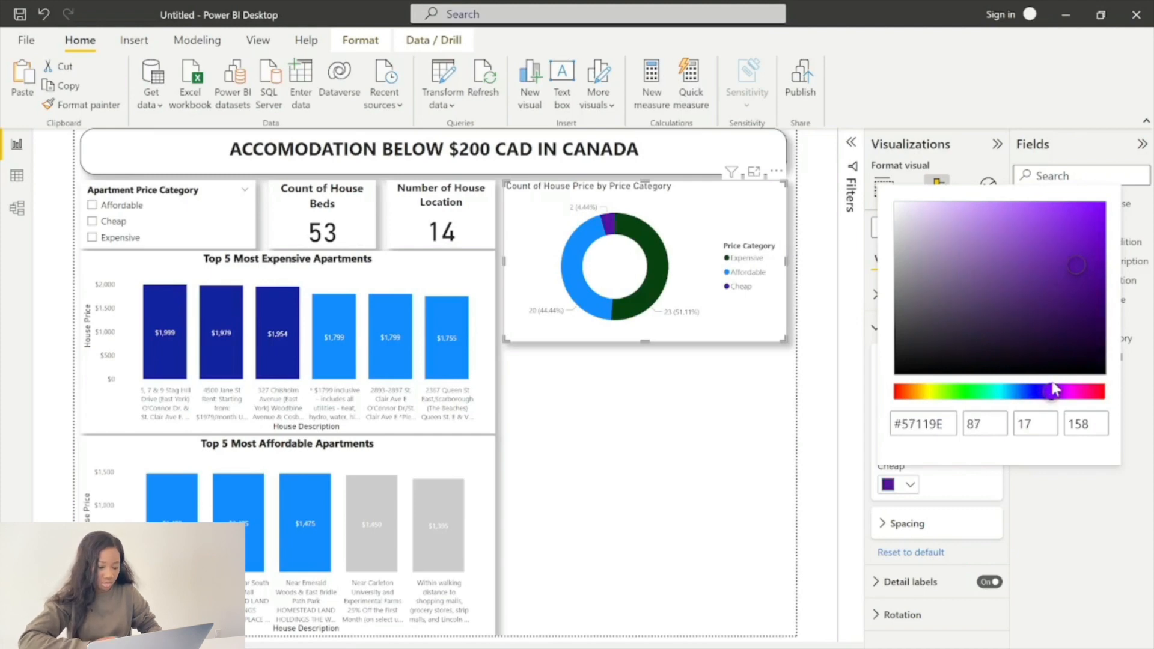
click(755, 340)
key(super+c)
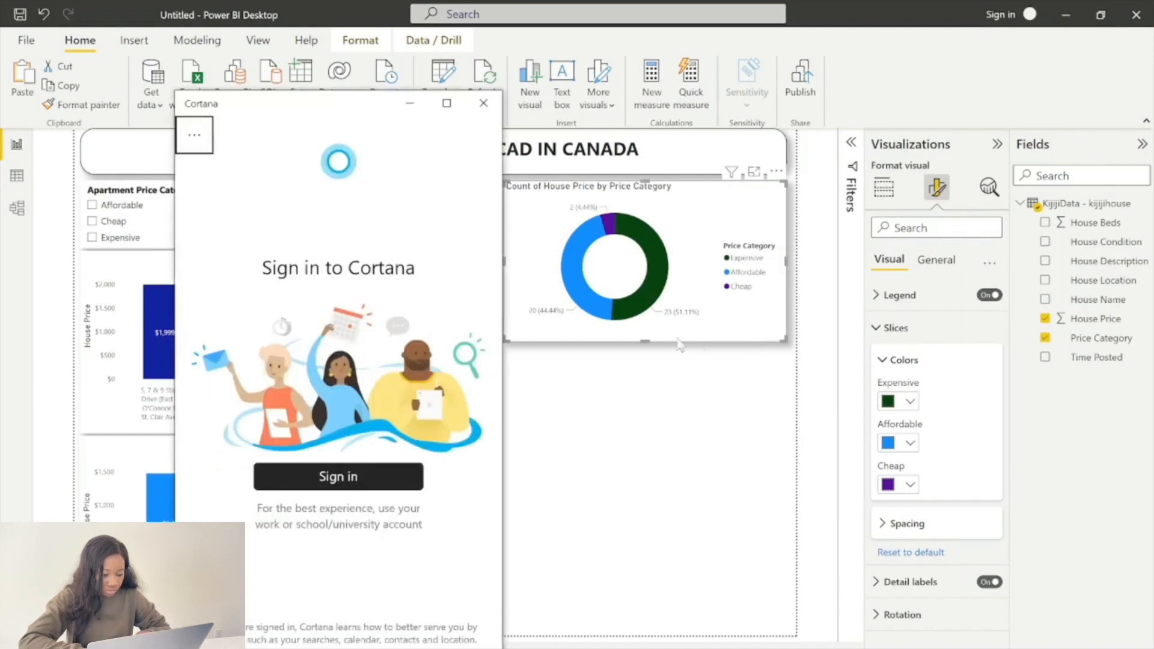
key(super+v)
click(487, 107)
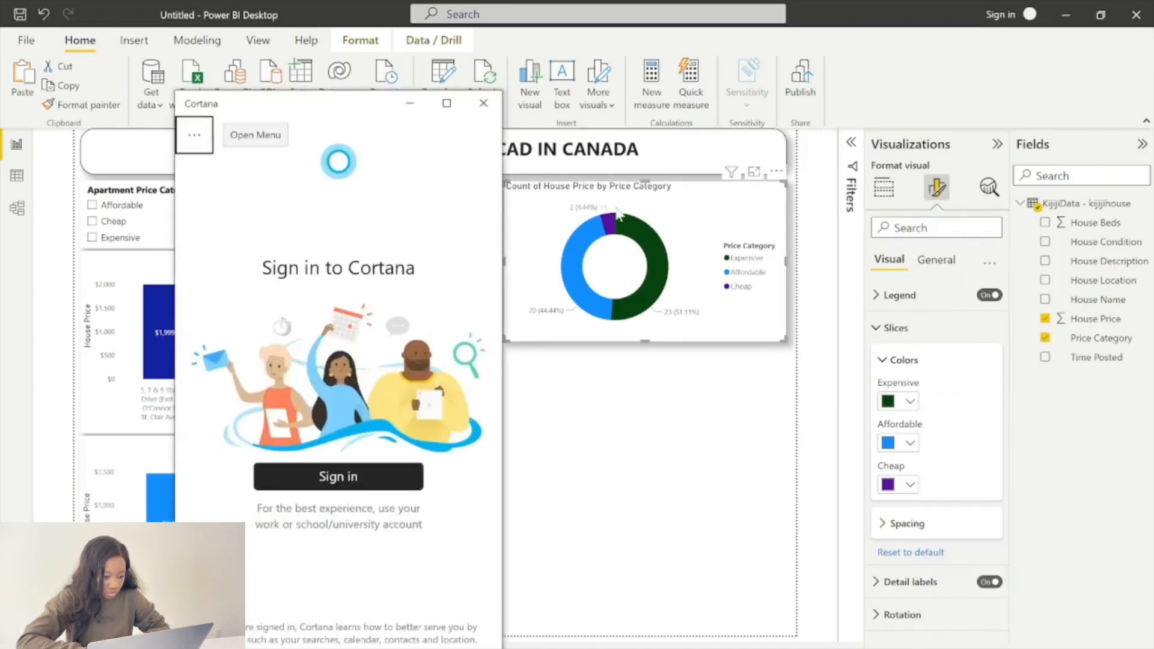
Dismiss the Cortana window and paste a copy of the price category donut chart directly below the original
click(486, 108)
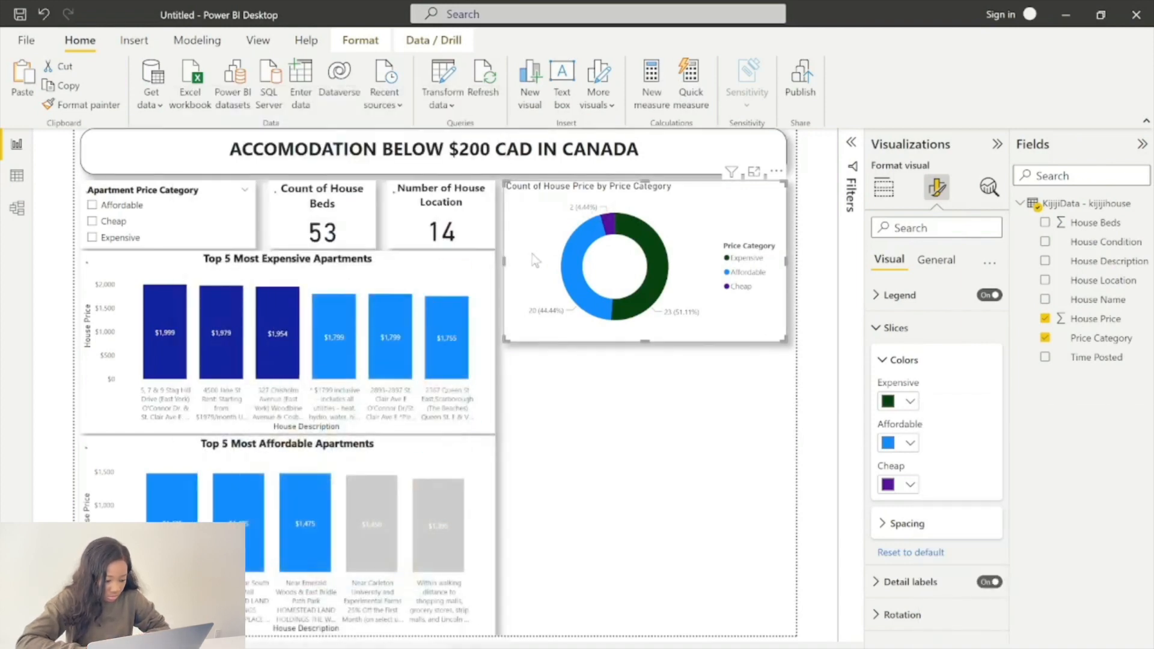
key(ctrl+v)
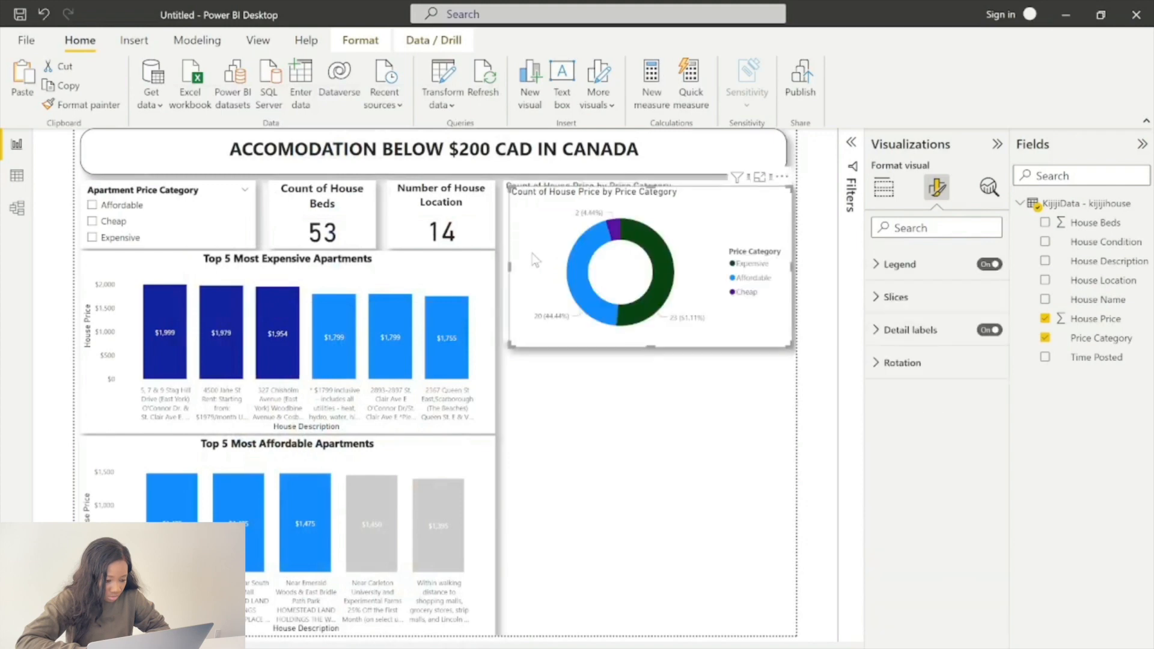
drag(534, 260, 528, 427)
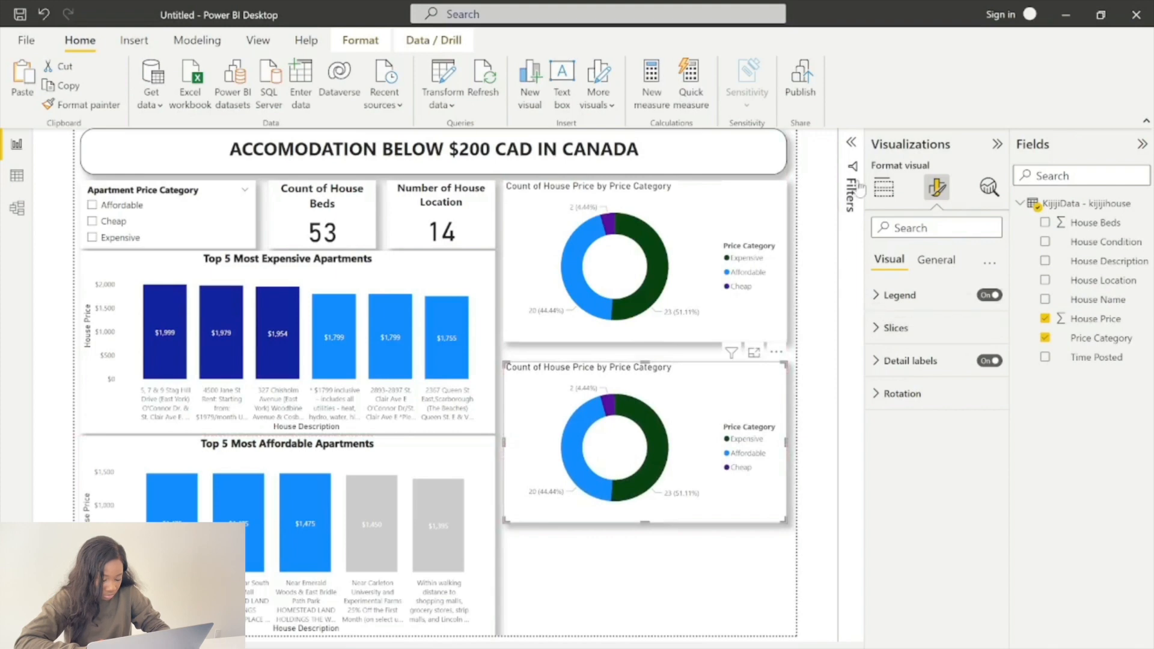
Replace Price Category with House Condition as the copied donut chart's legend and remove the count of House Price from its values
click(884, 187)
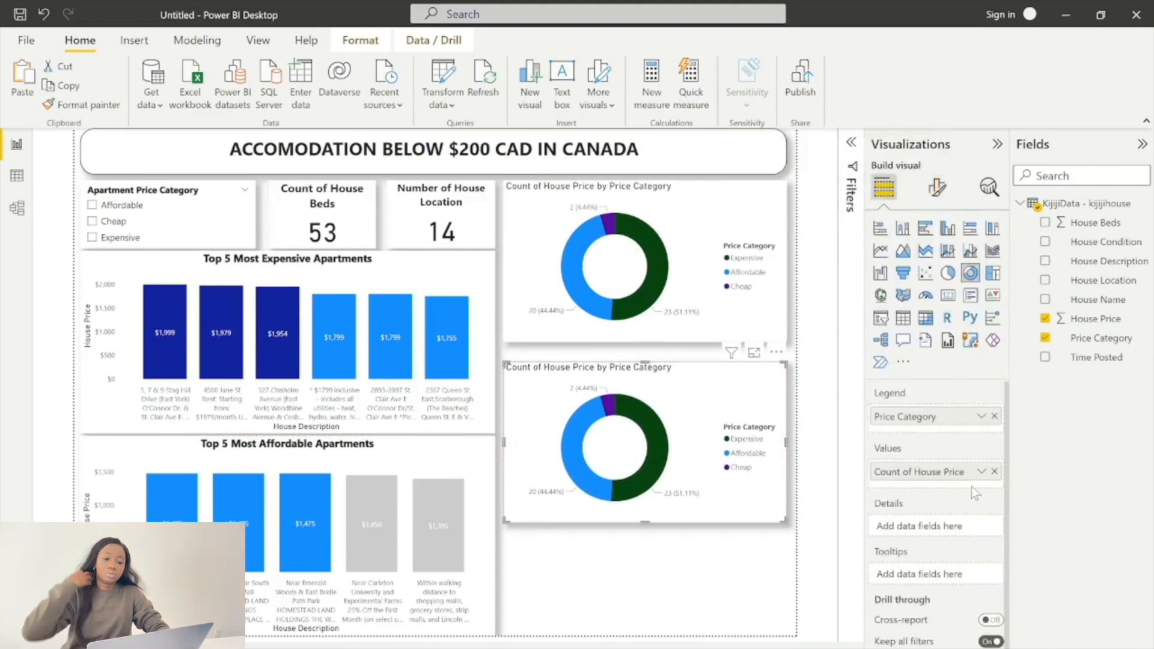
click(994, 417)
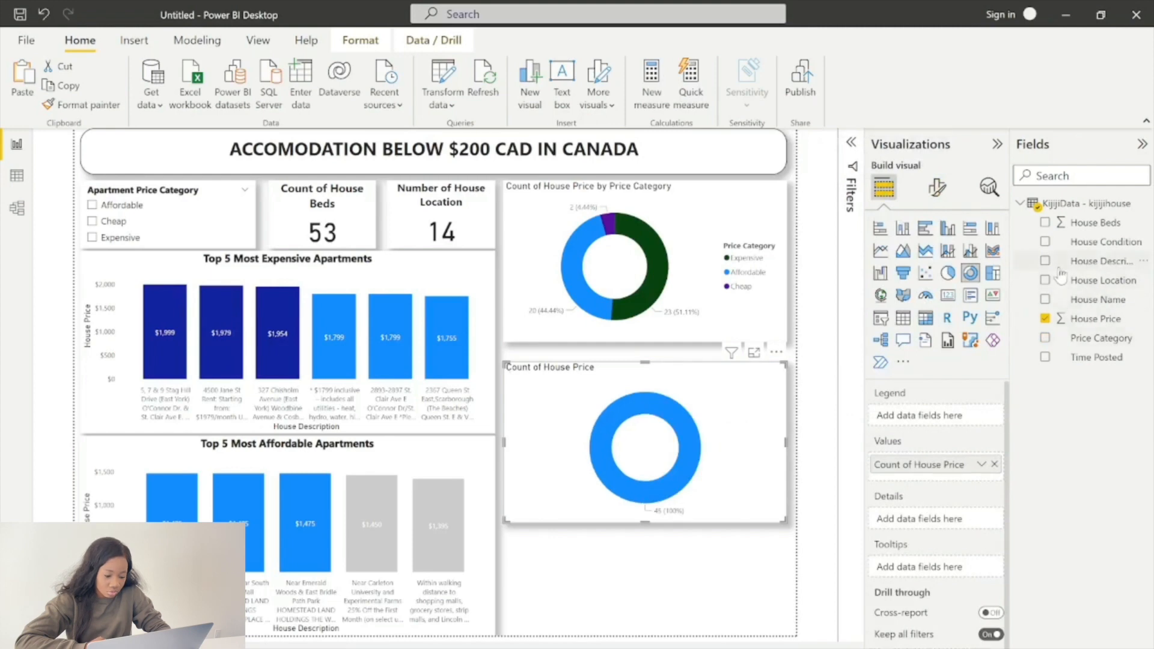
click(1044, 246)
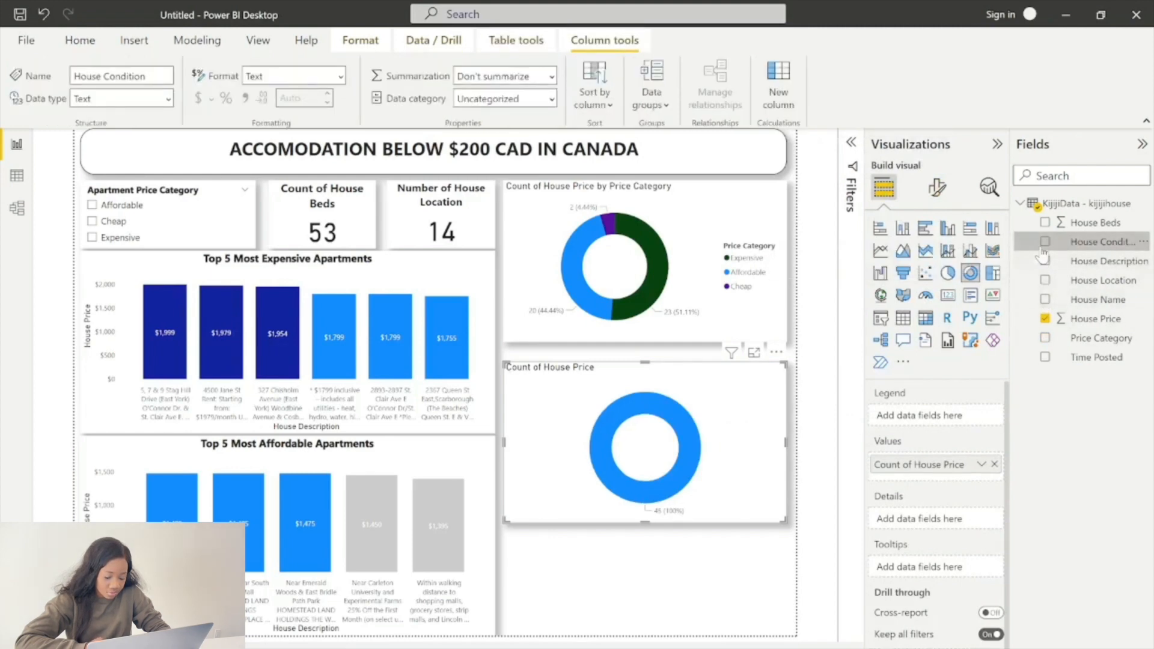
click(1045, 242)
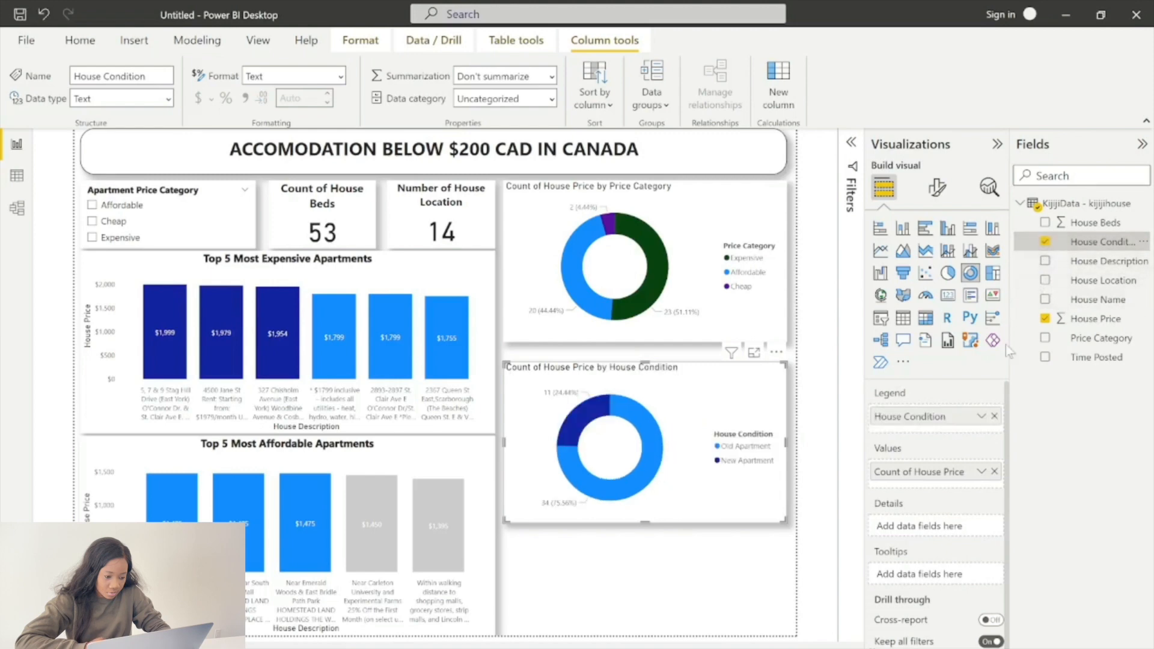
click(995, 472)
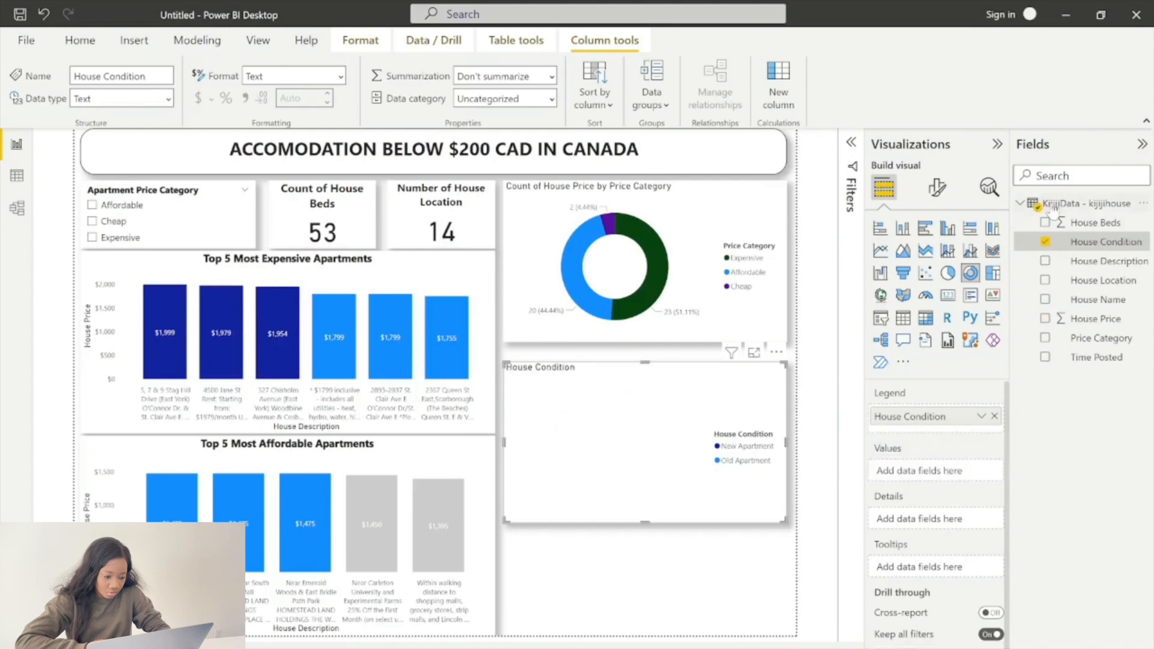
click(1045, 300)
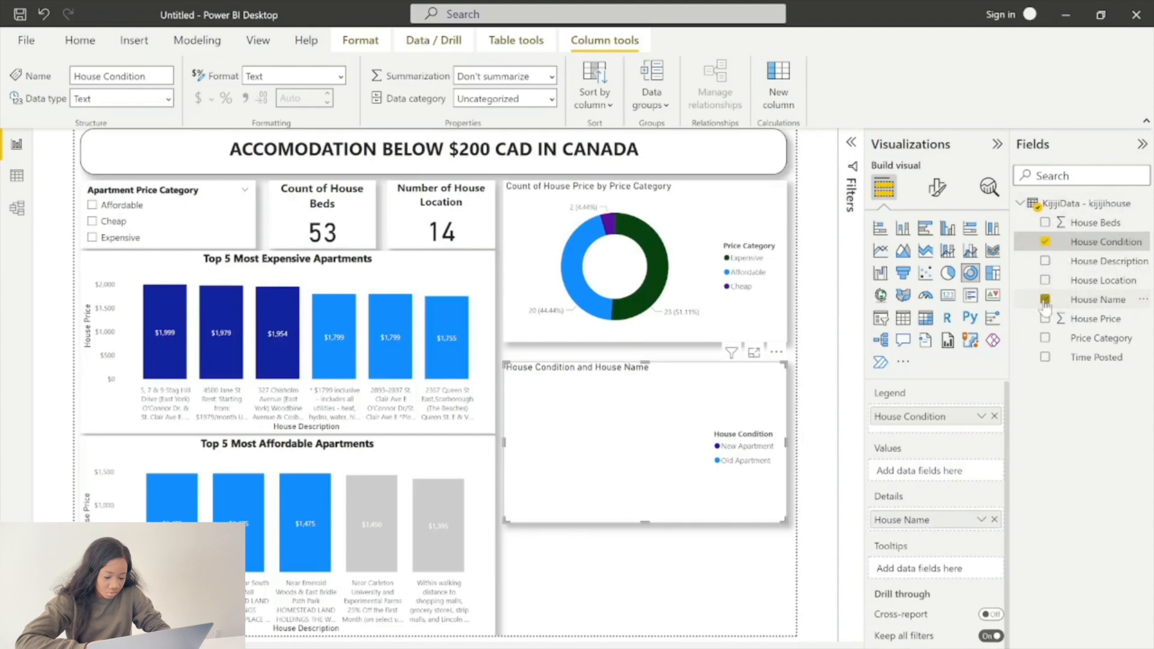
click(994, 519)
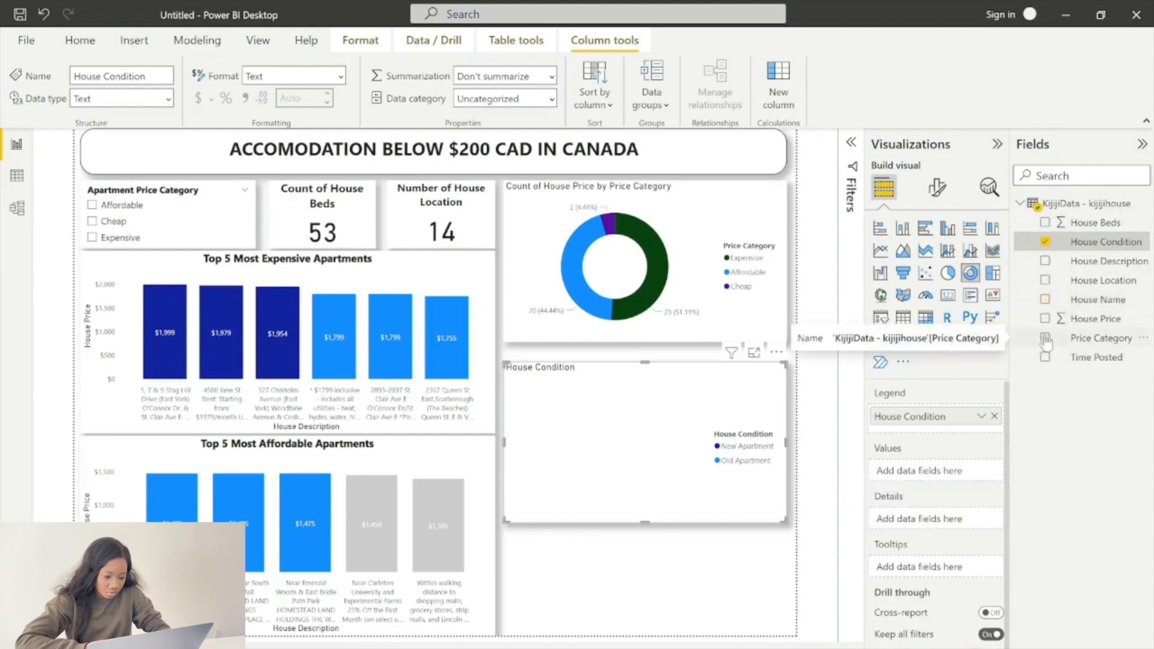
click(1045, 340)
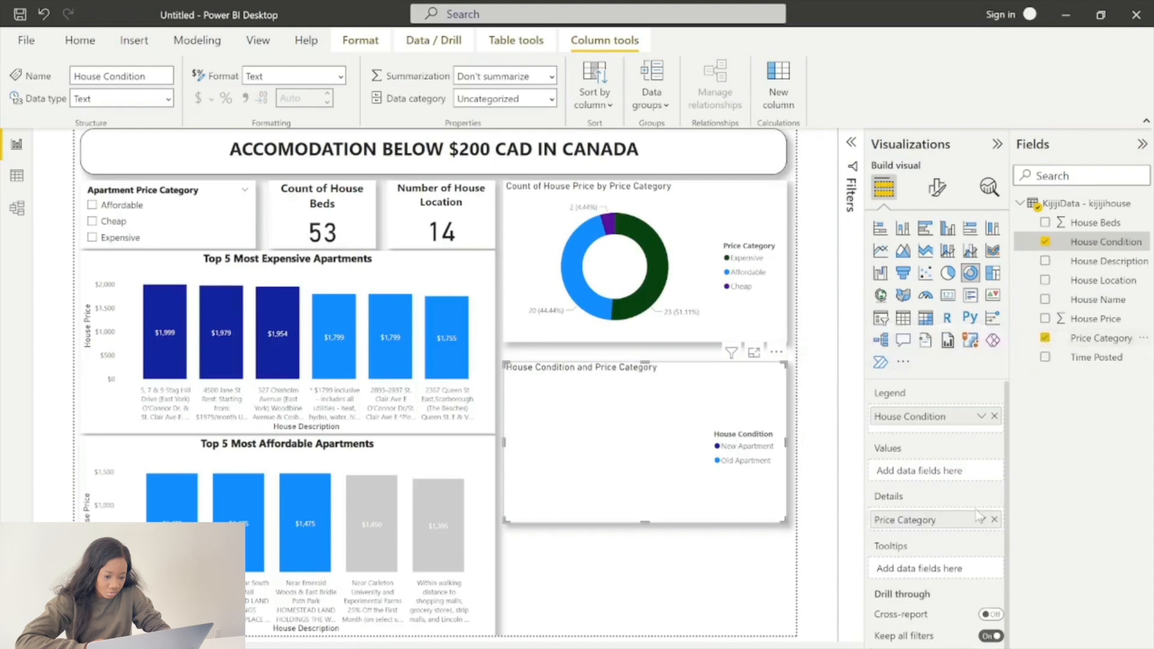
click(1046, 339)
Add House Price as the lower donut chart's values and cross-highlight the report by its Old Apartment and New Apartment slices in turn
click(1045, 318)
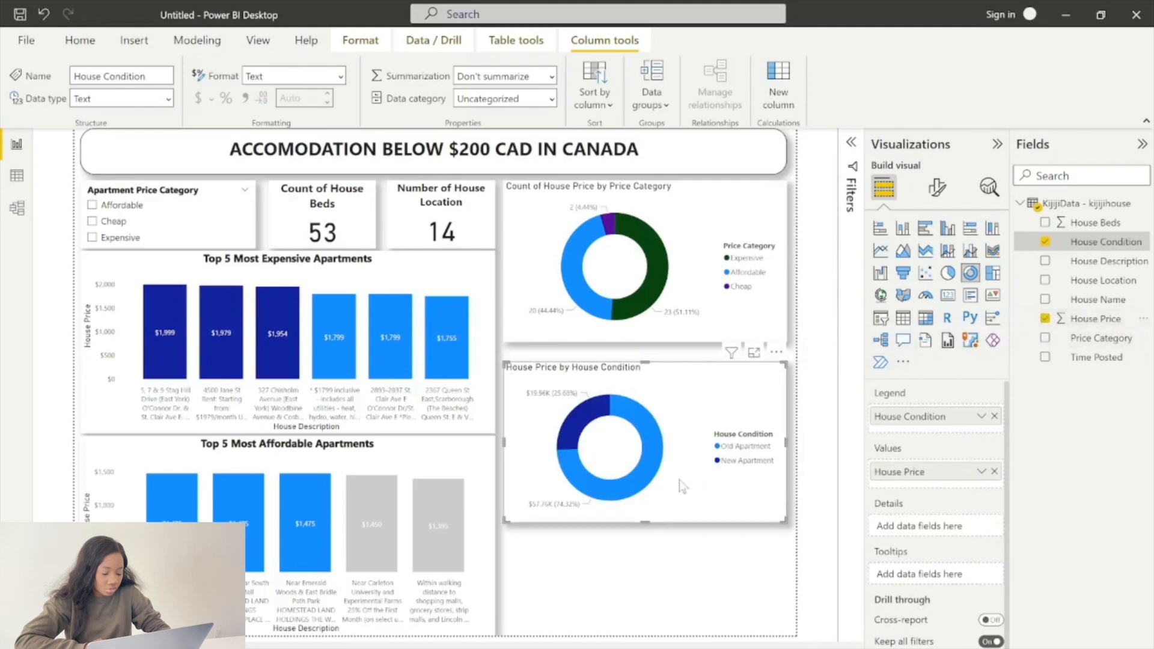
click(637, 491)
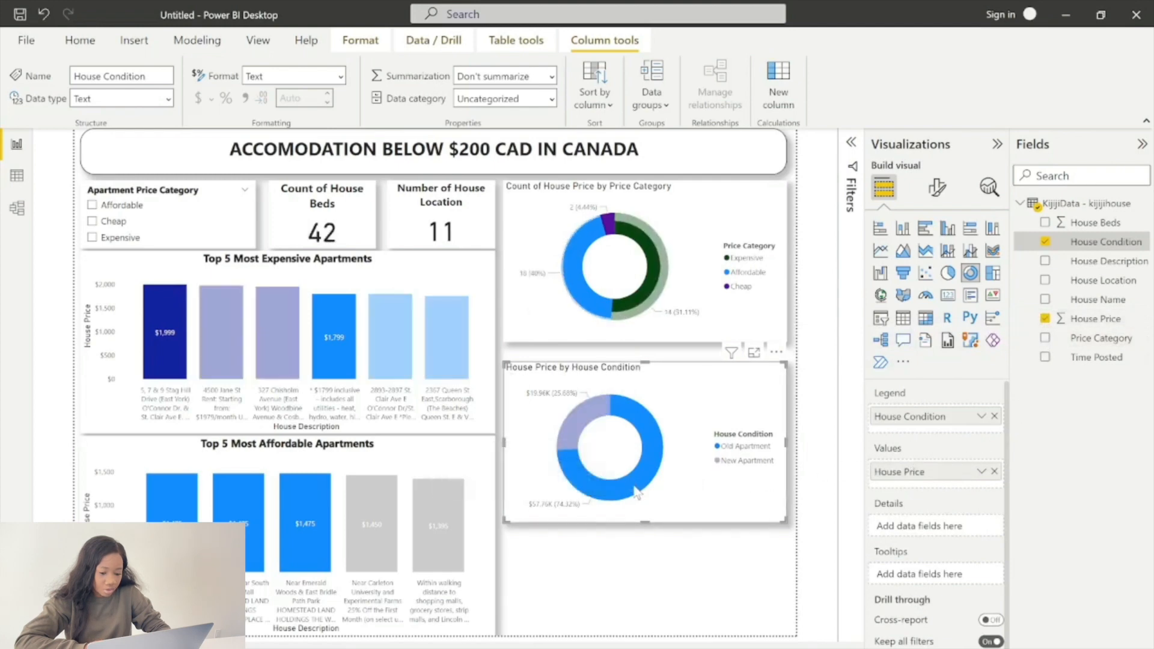
click(636, 491)
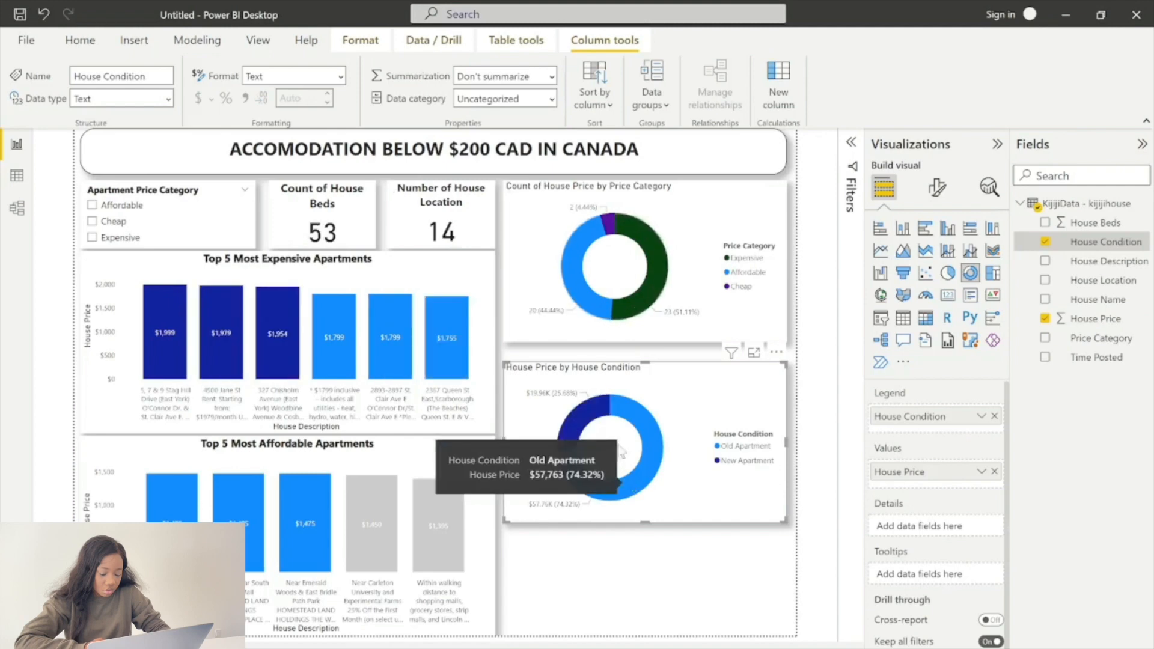
click(585, 419)
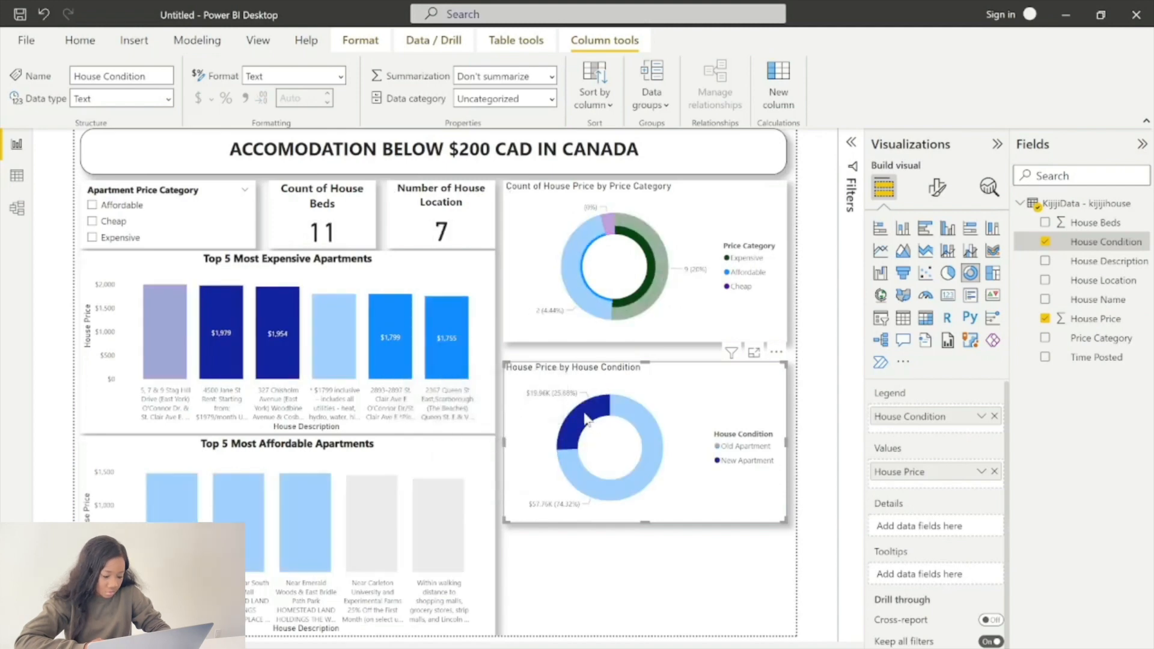
click(585, 419)
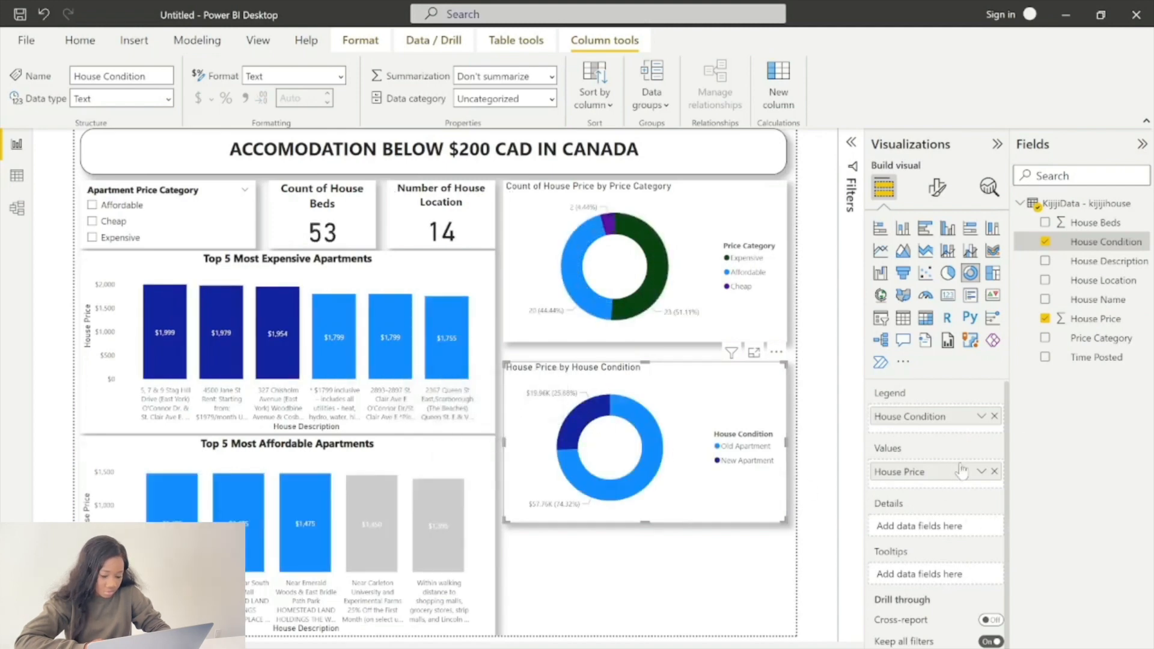
Open the aggregation options for House Price in the lower donut chart's values
click(980, 471)
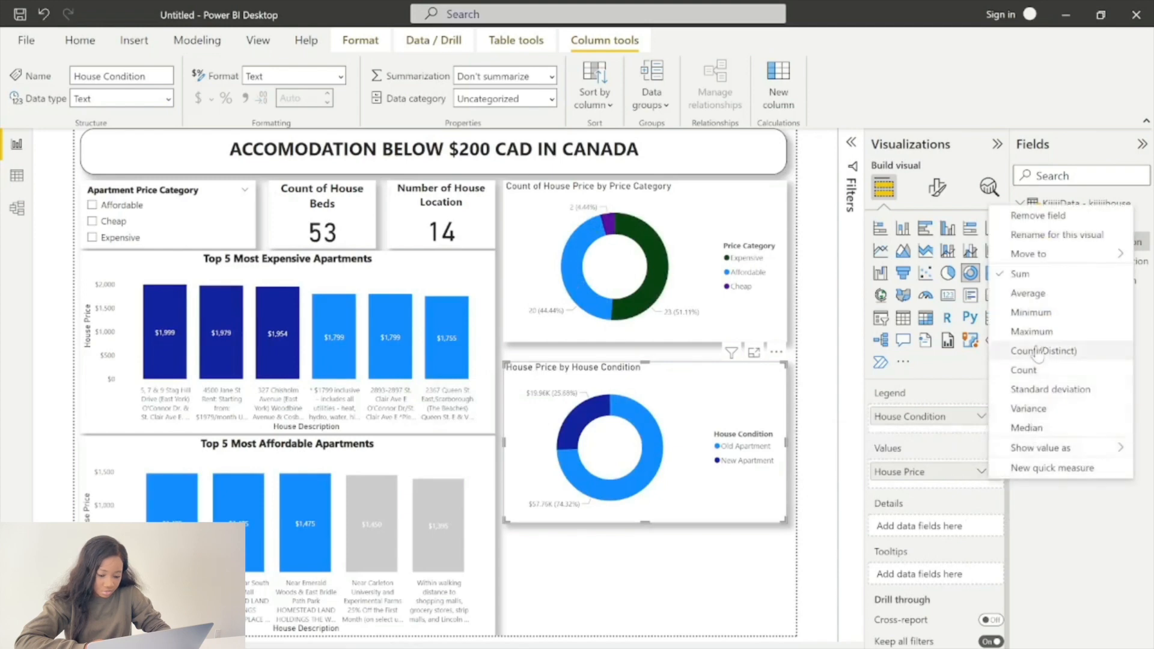